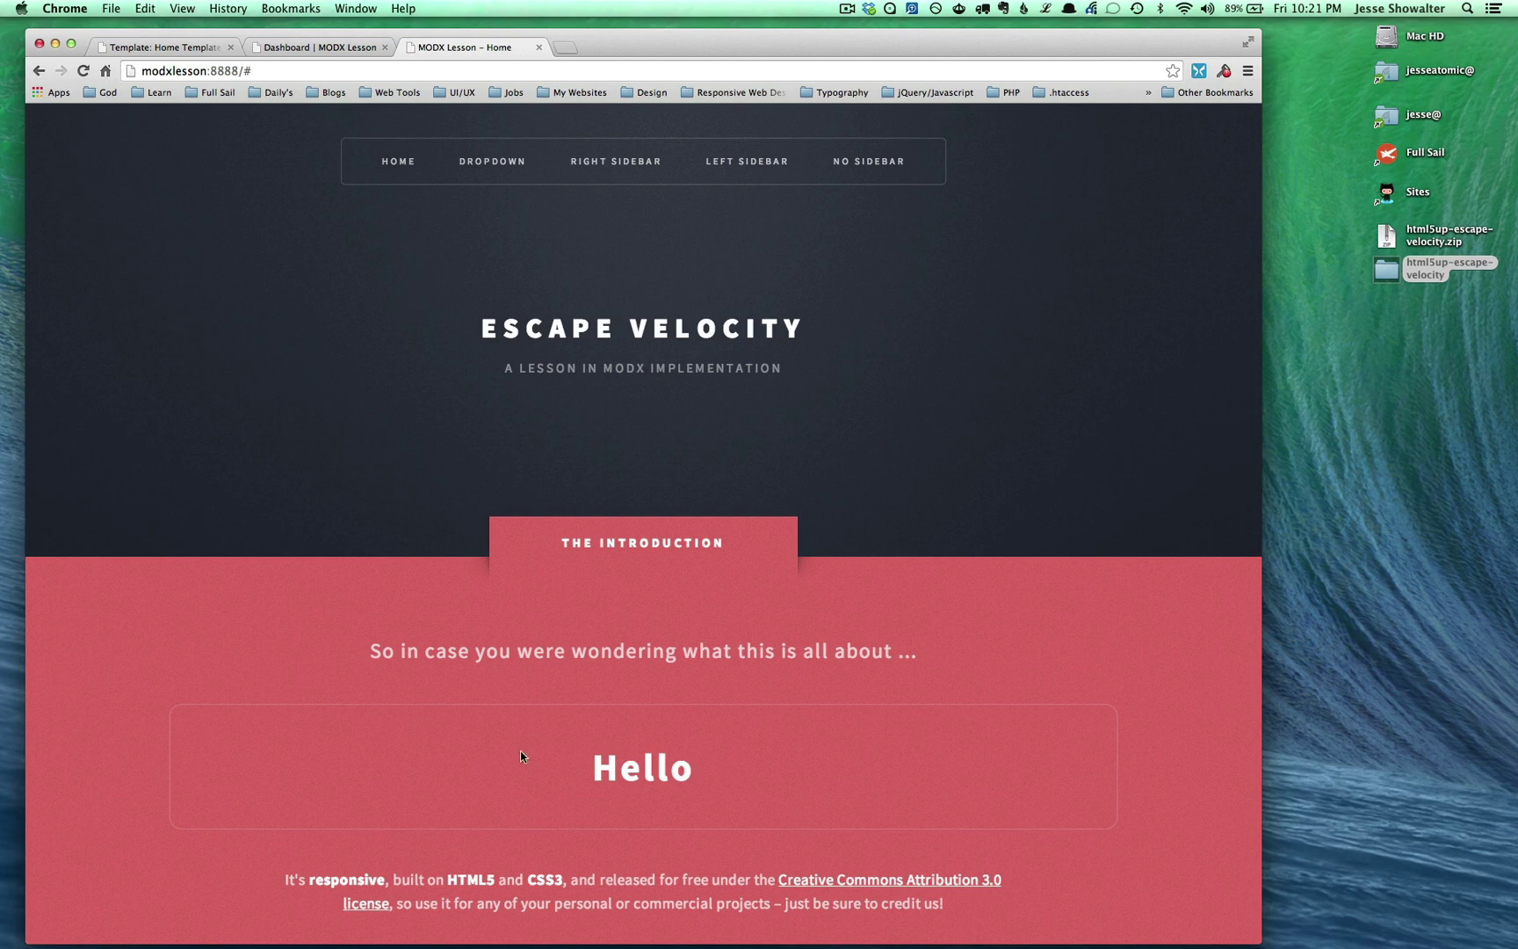
Trace the home page's Hello text to the [[*content]] tag on line 69 of the Home Template.
left_click_drag(612, 774, 703, 771)
left_click(707, 772)
left_click(162, 47)
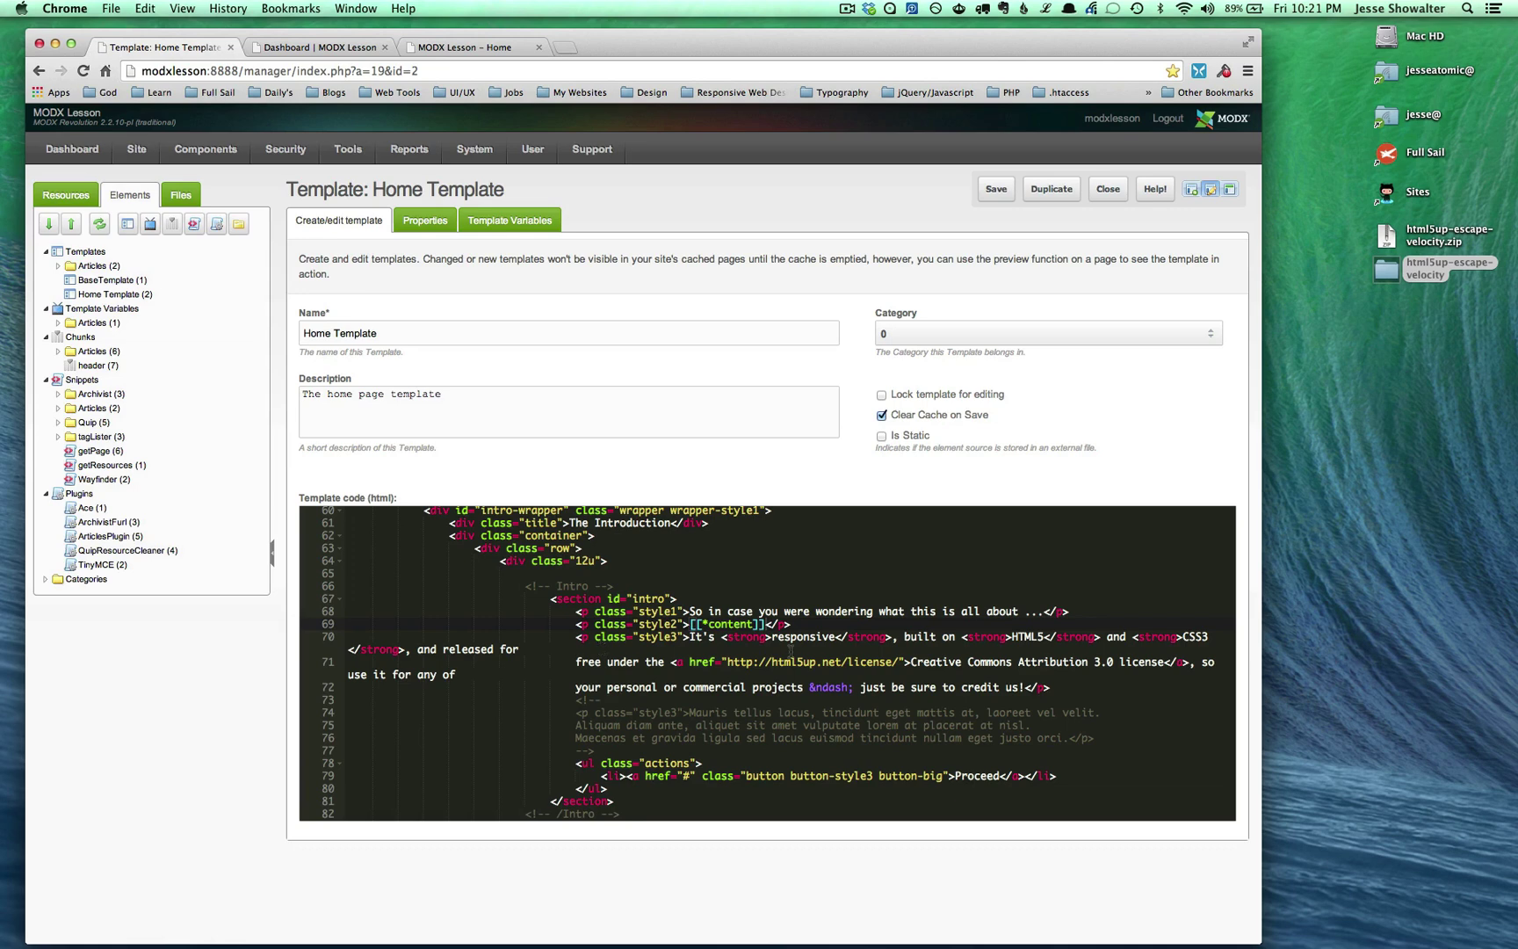
left_click_drag(779, 624, 691, 624)
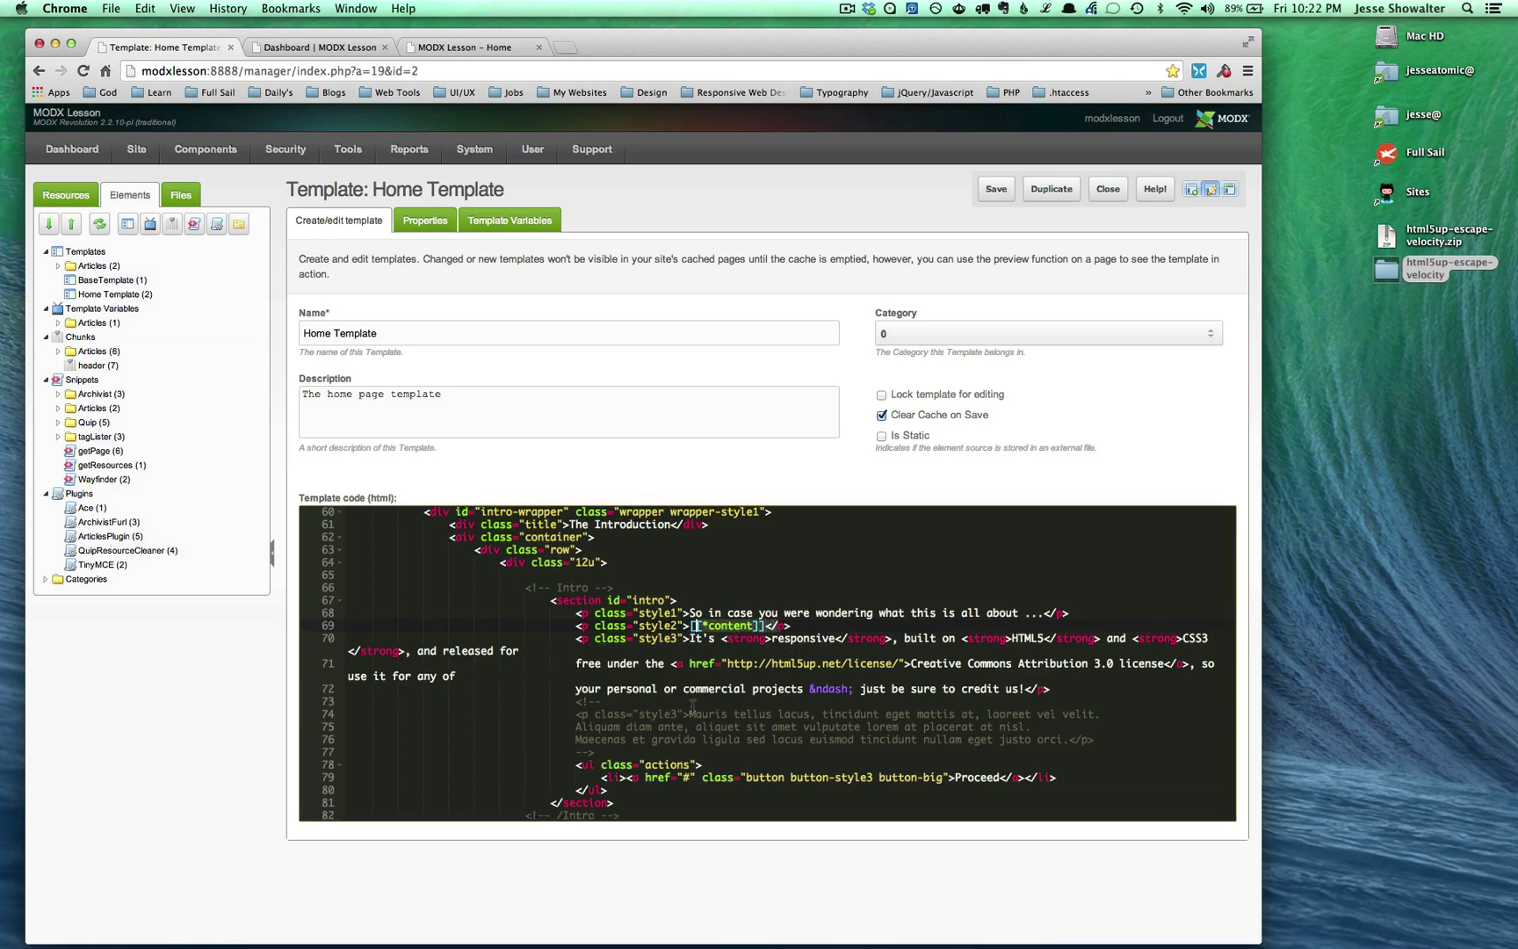
scroll(692, 706, "up", 3)
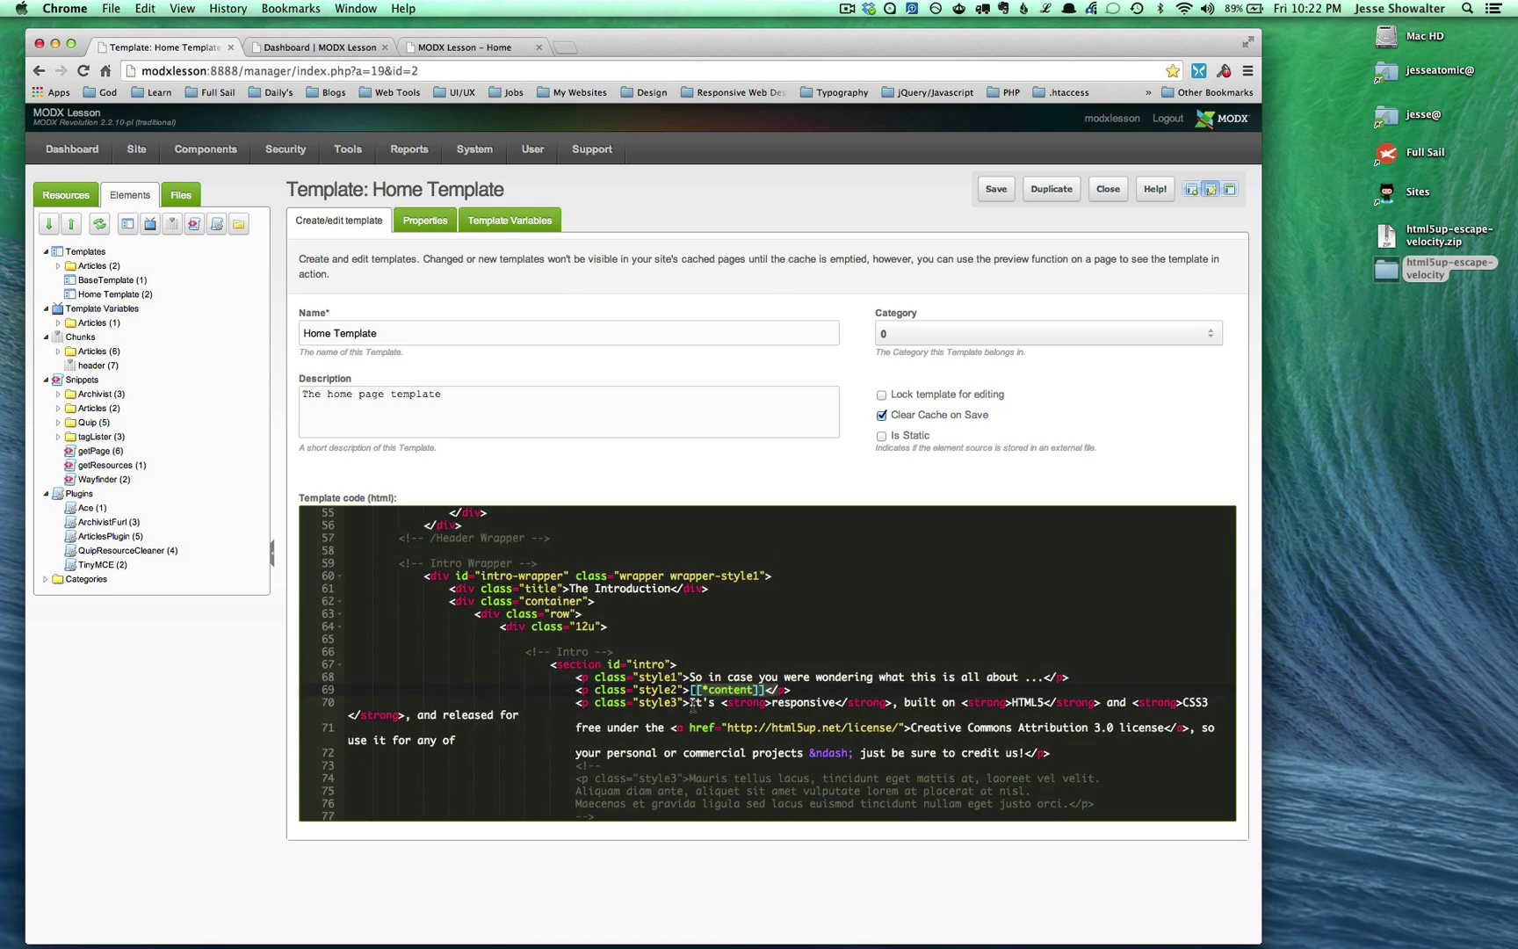
scroll(693, 706, "down", 1)
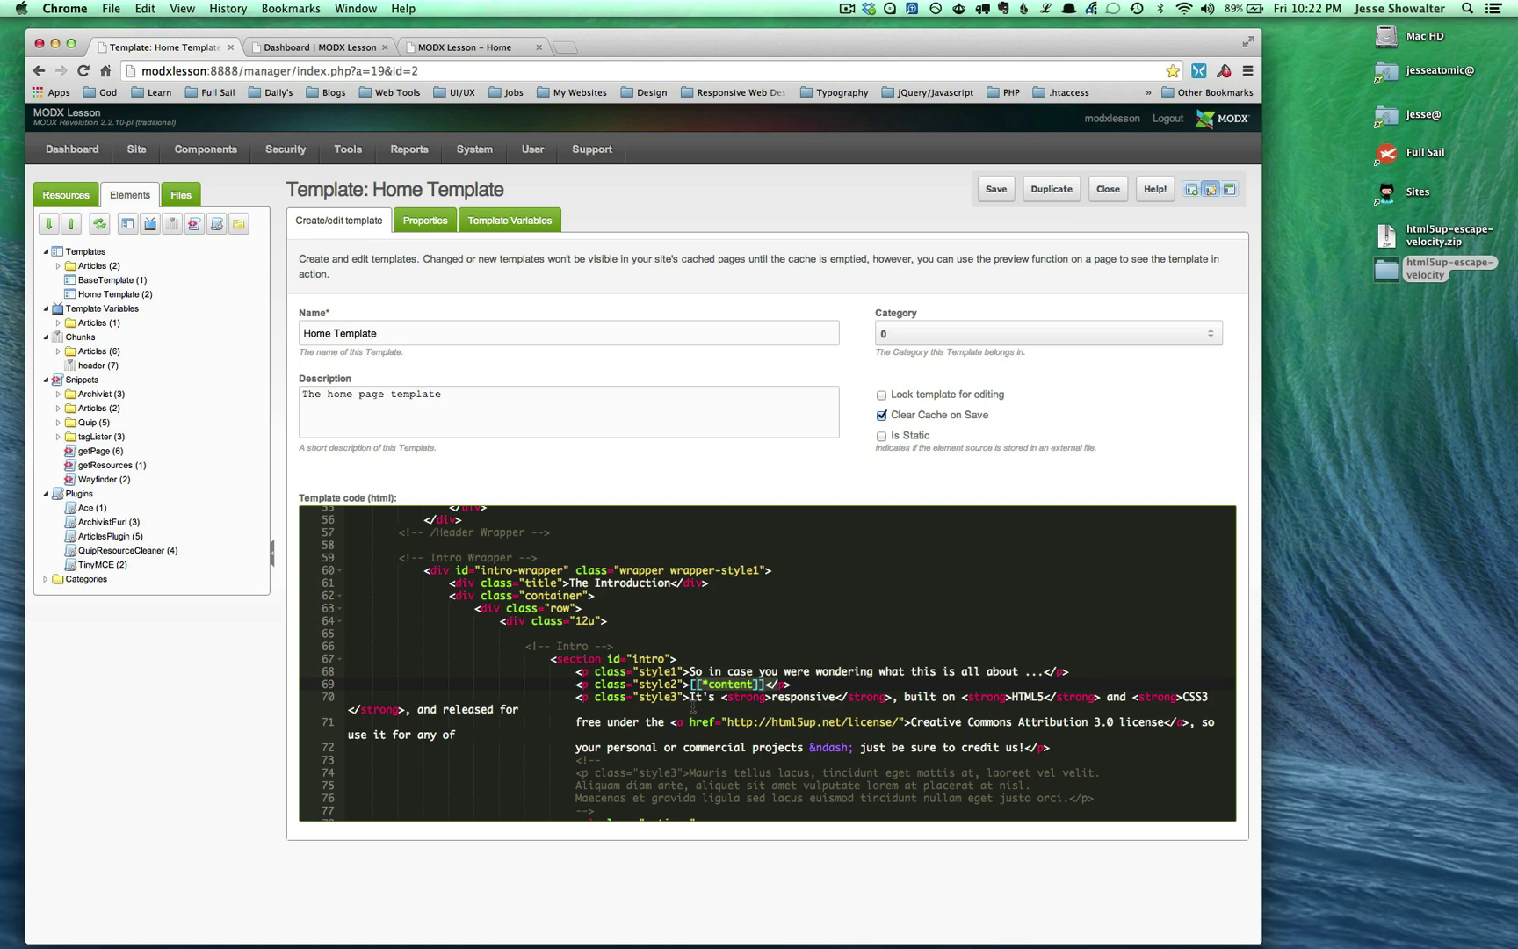
Open System Settings and filter them to the Site area.
mouse_move(474, 150)
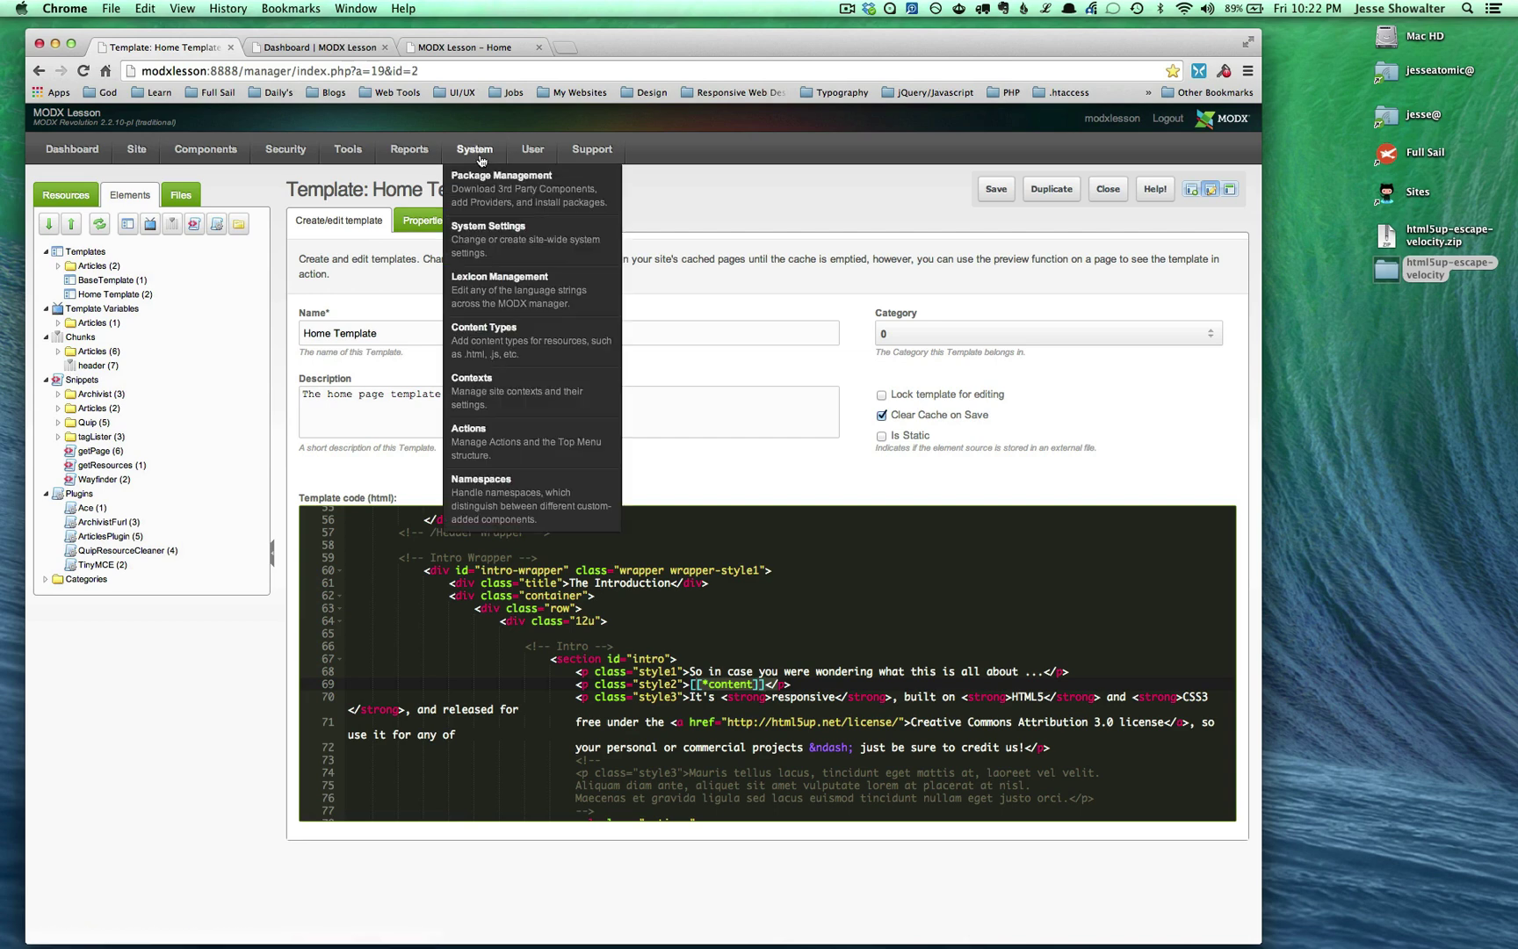
left_click(474, 229)
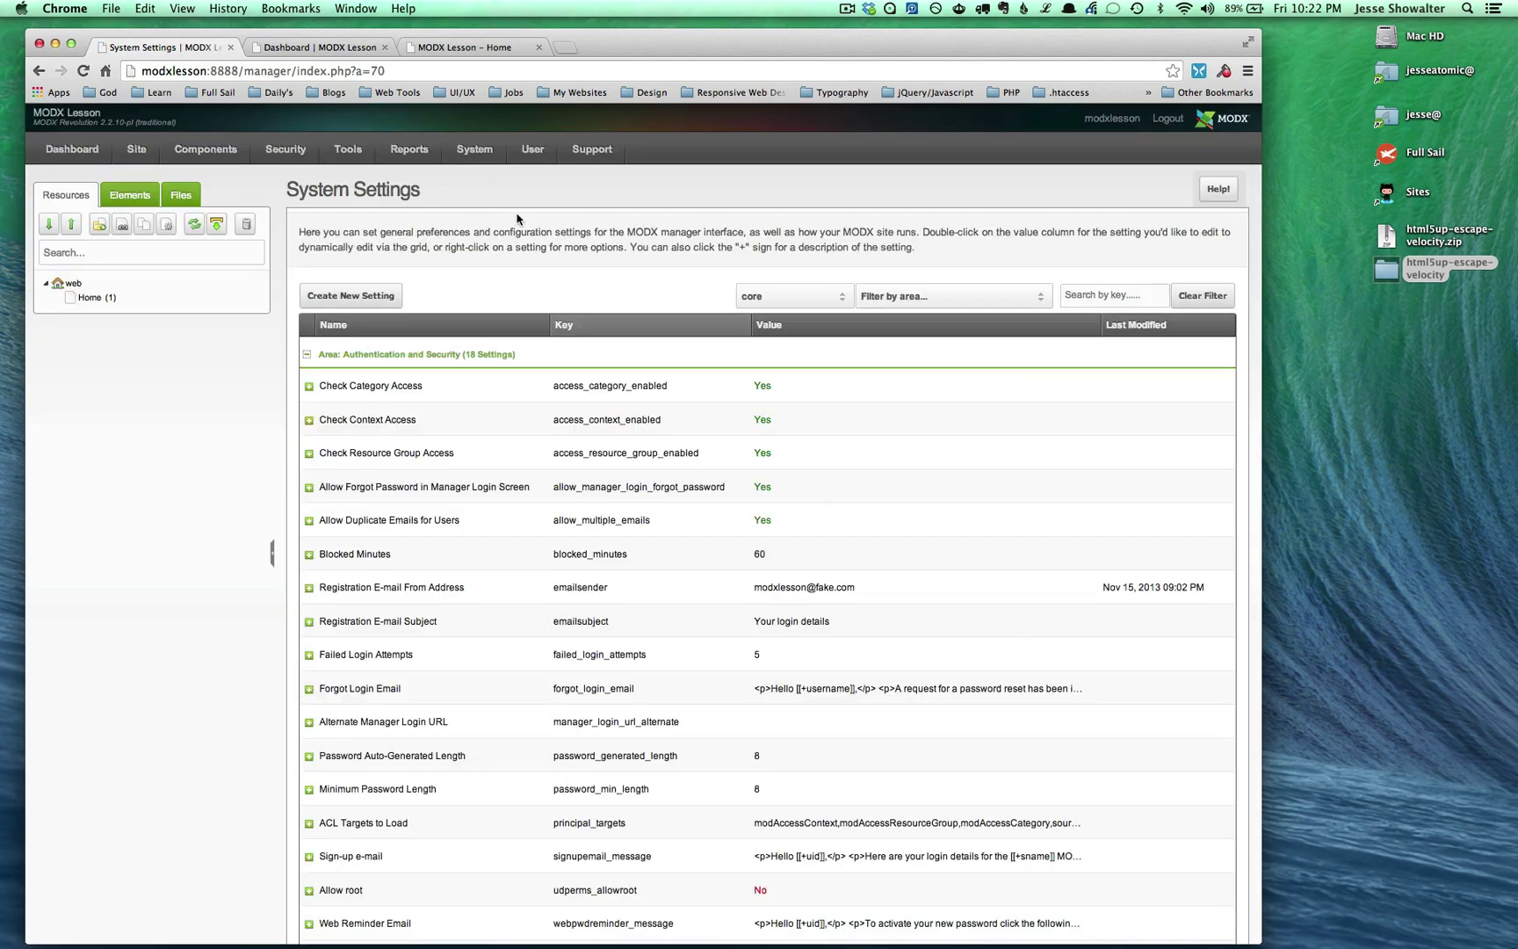
left_click(962, 296)
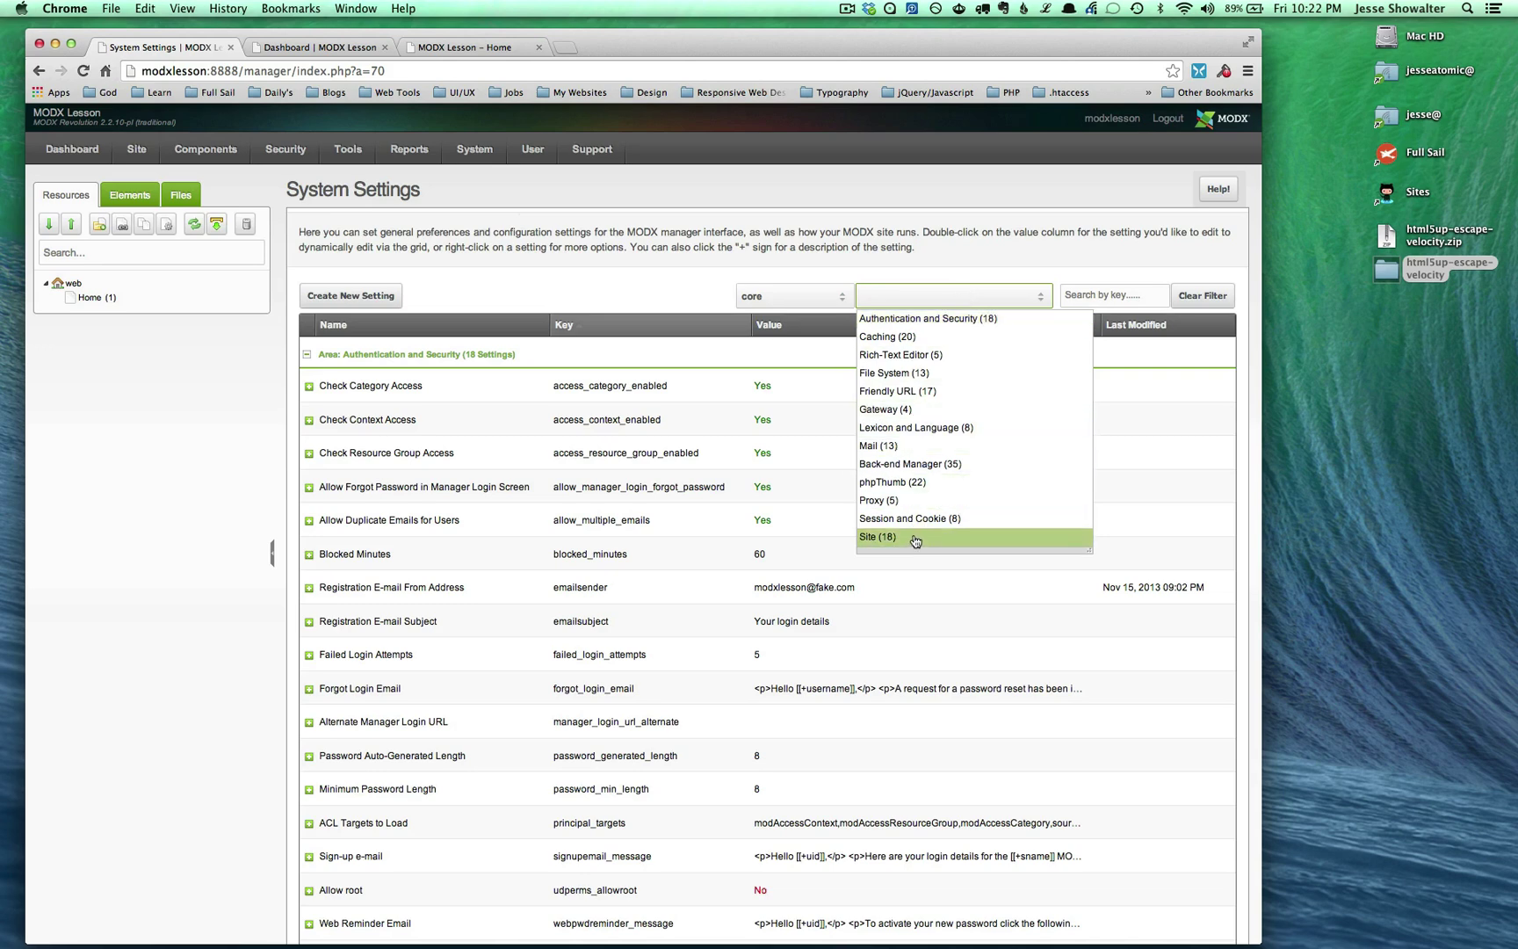
left_click(606, 290)
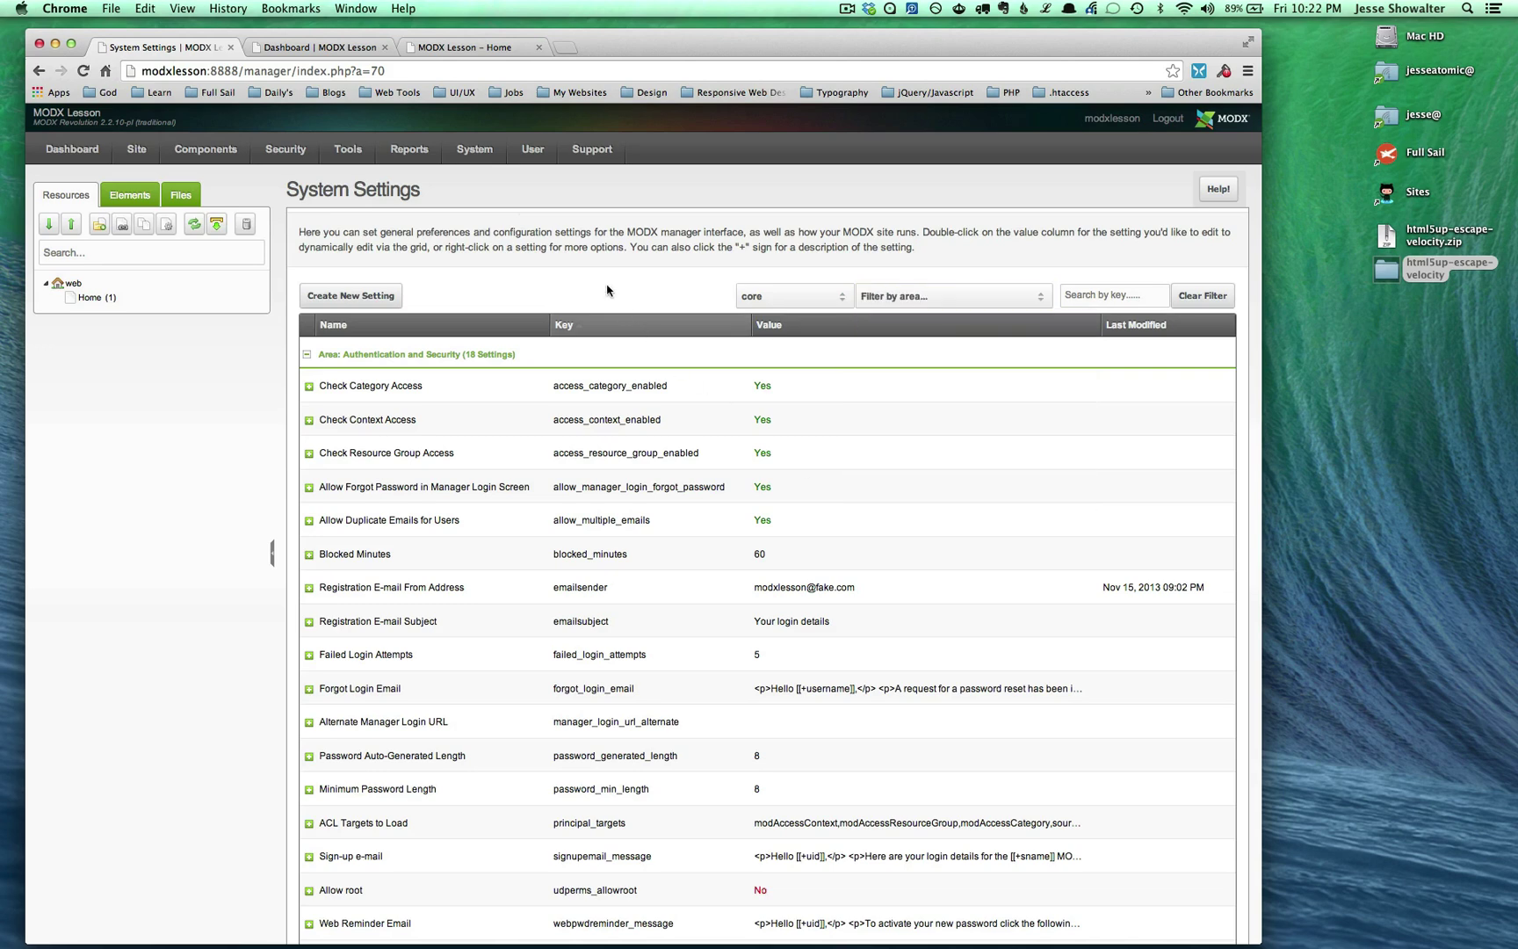
left_click(947, 298)
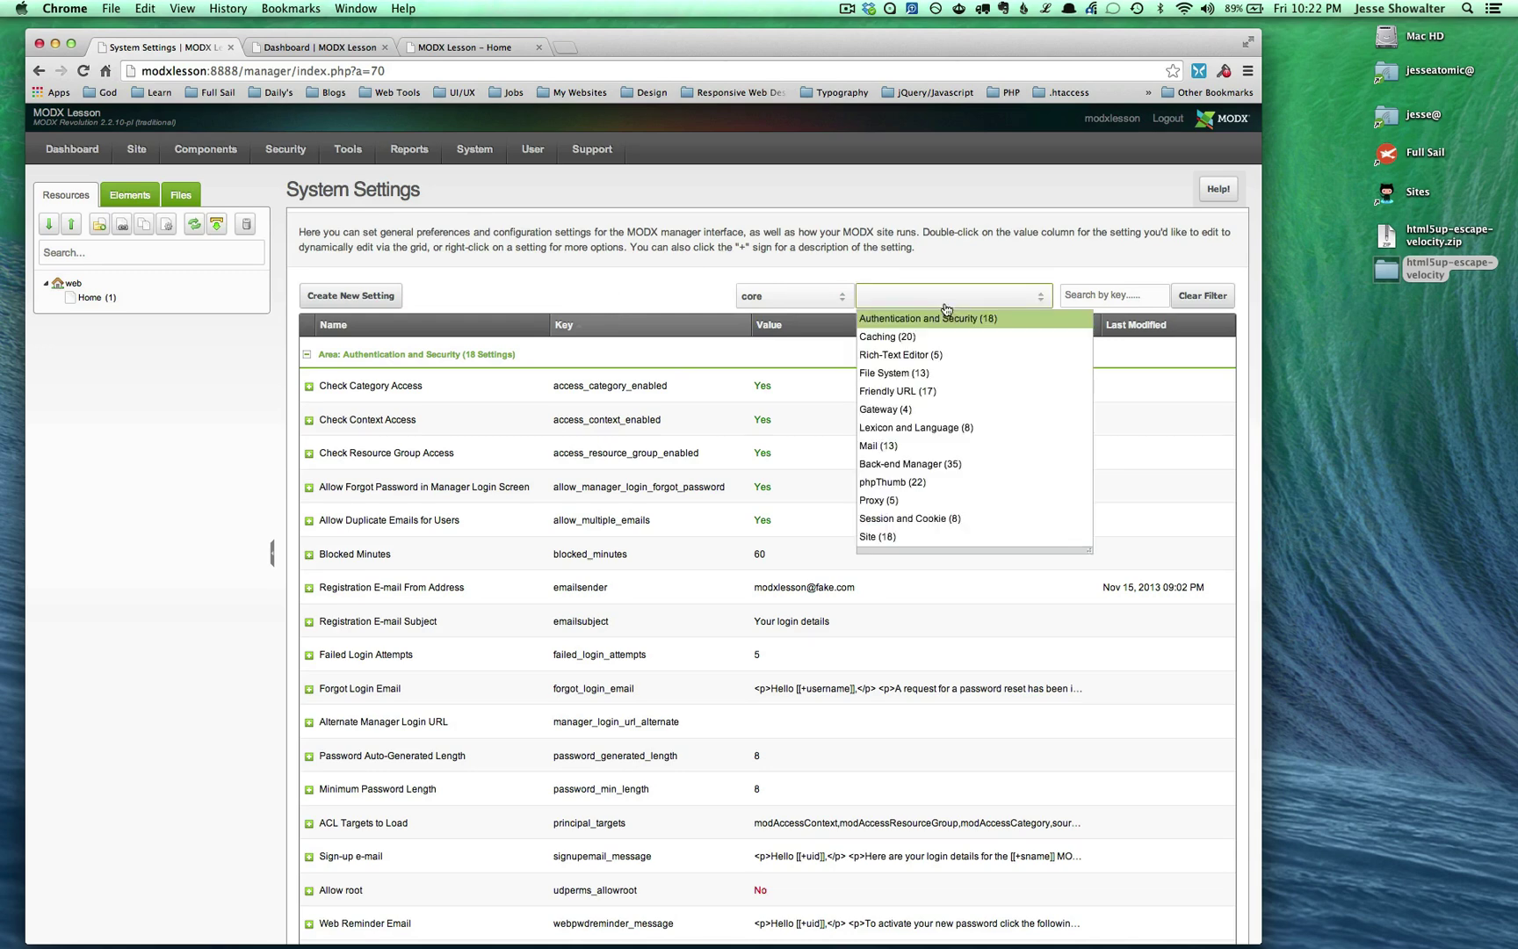
left_click(882, 537)
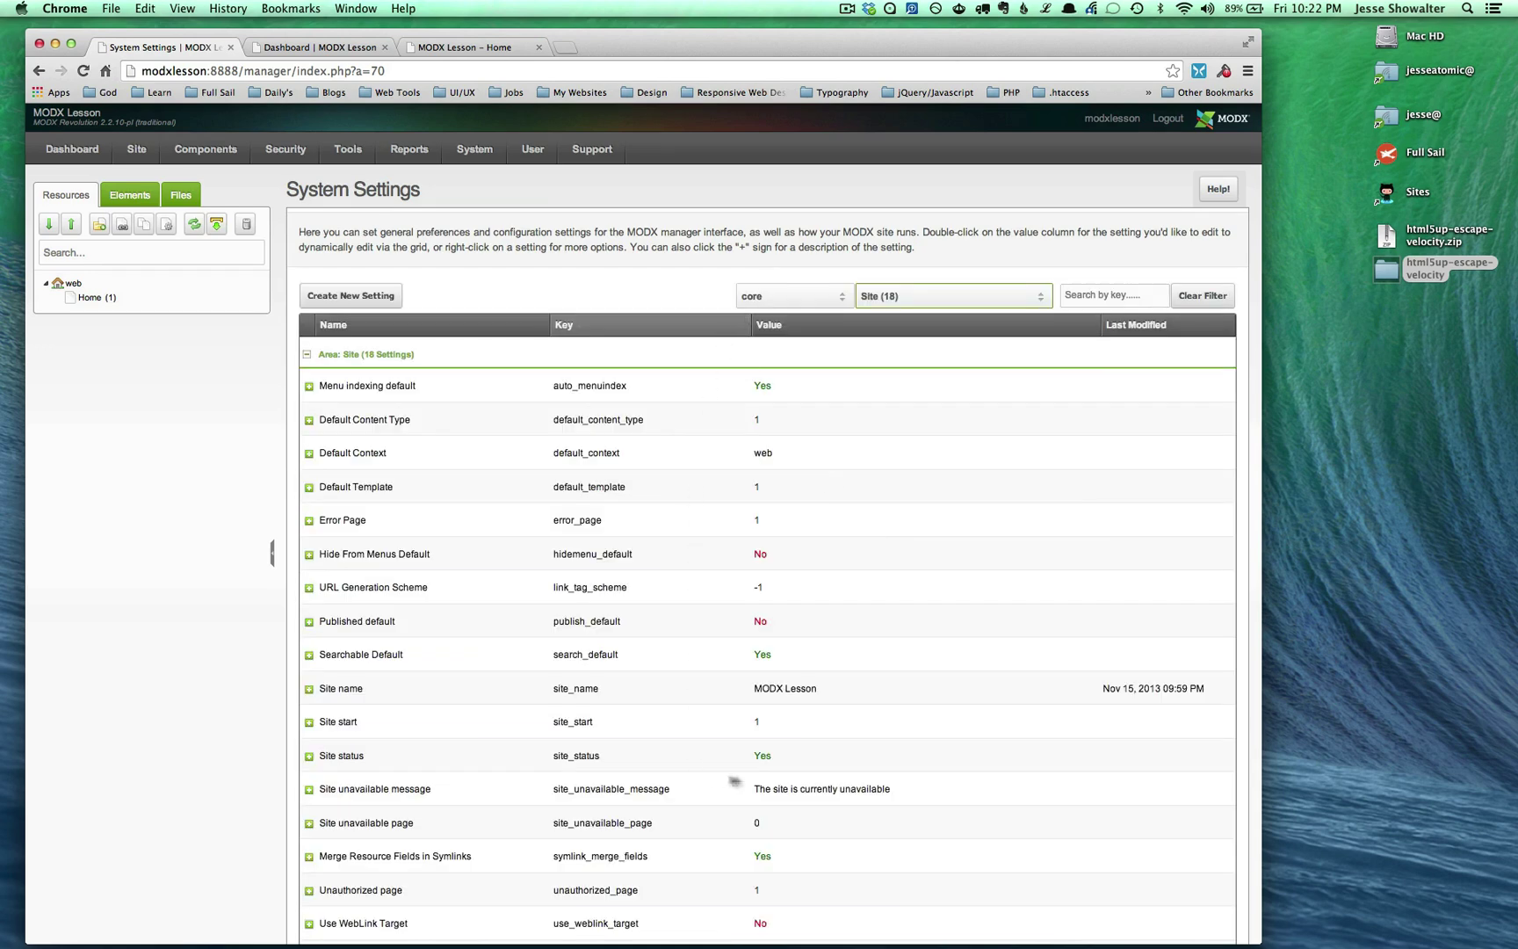
Inspect the Site name value 'MODX Lesson' and compare it with the live home page's tab title.
double_click(770, 689)
left_click_drag(819, 689, 720, 694)
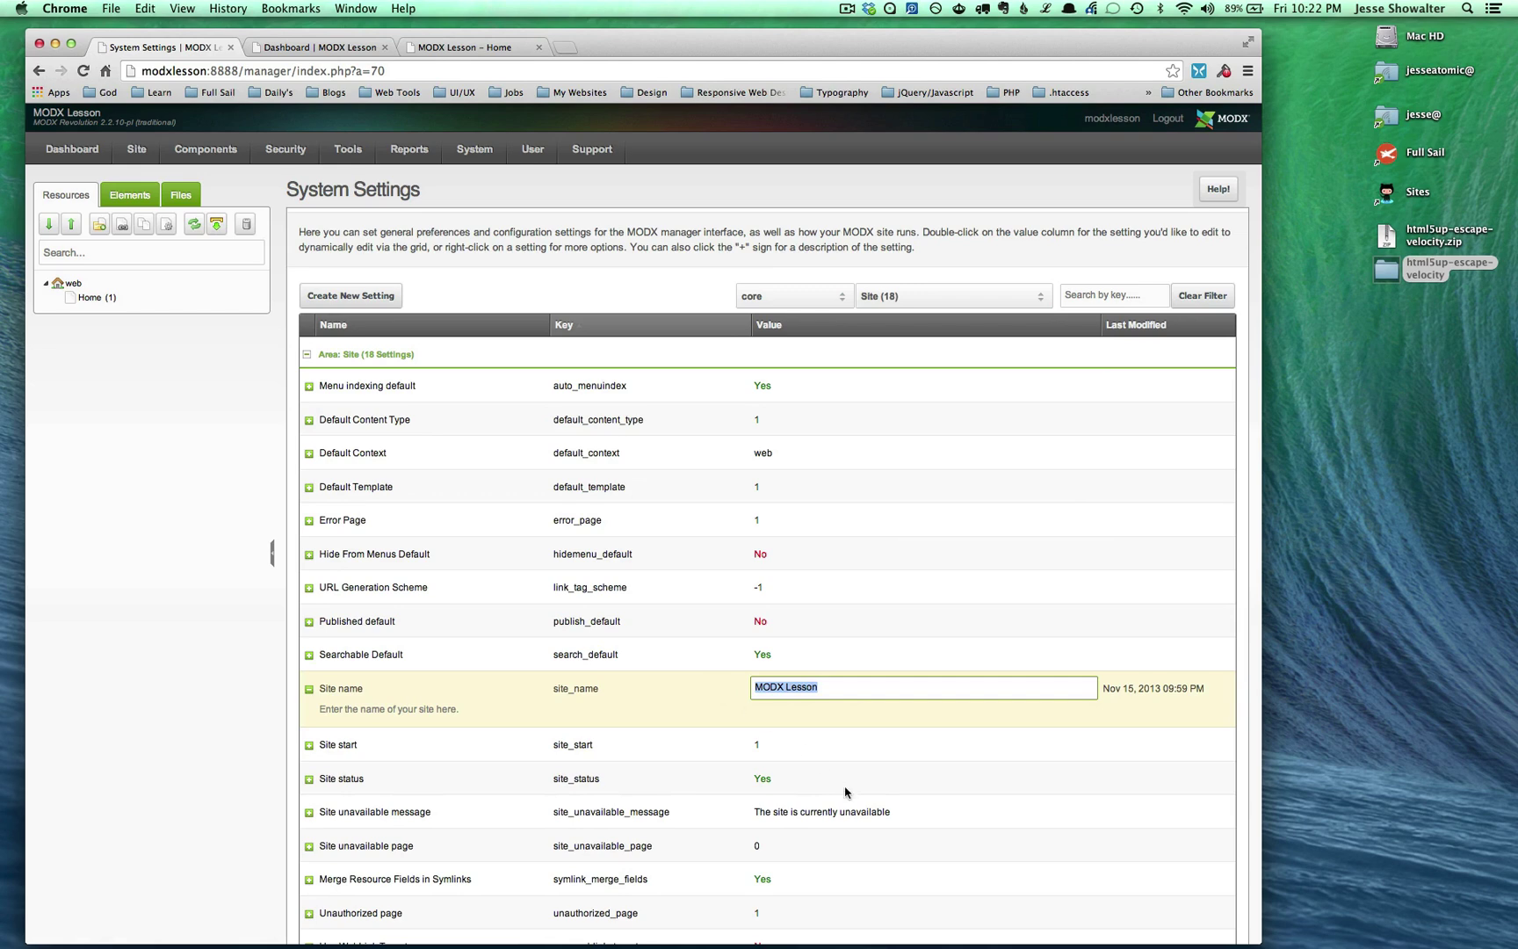
double_click(820, 690)
left_click(852, 689)
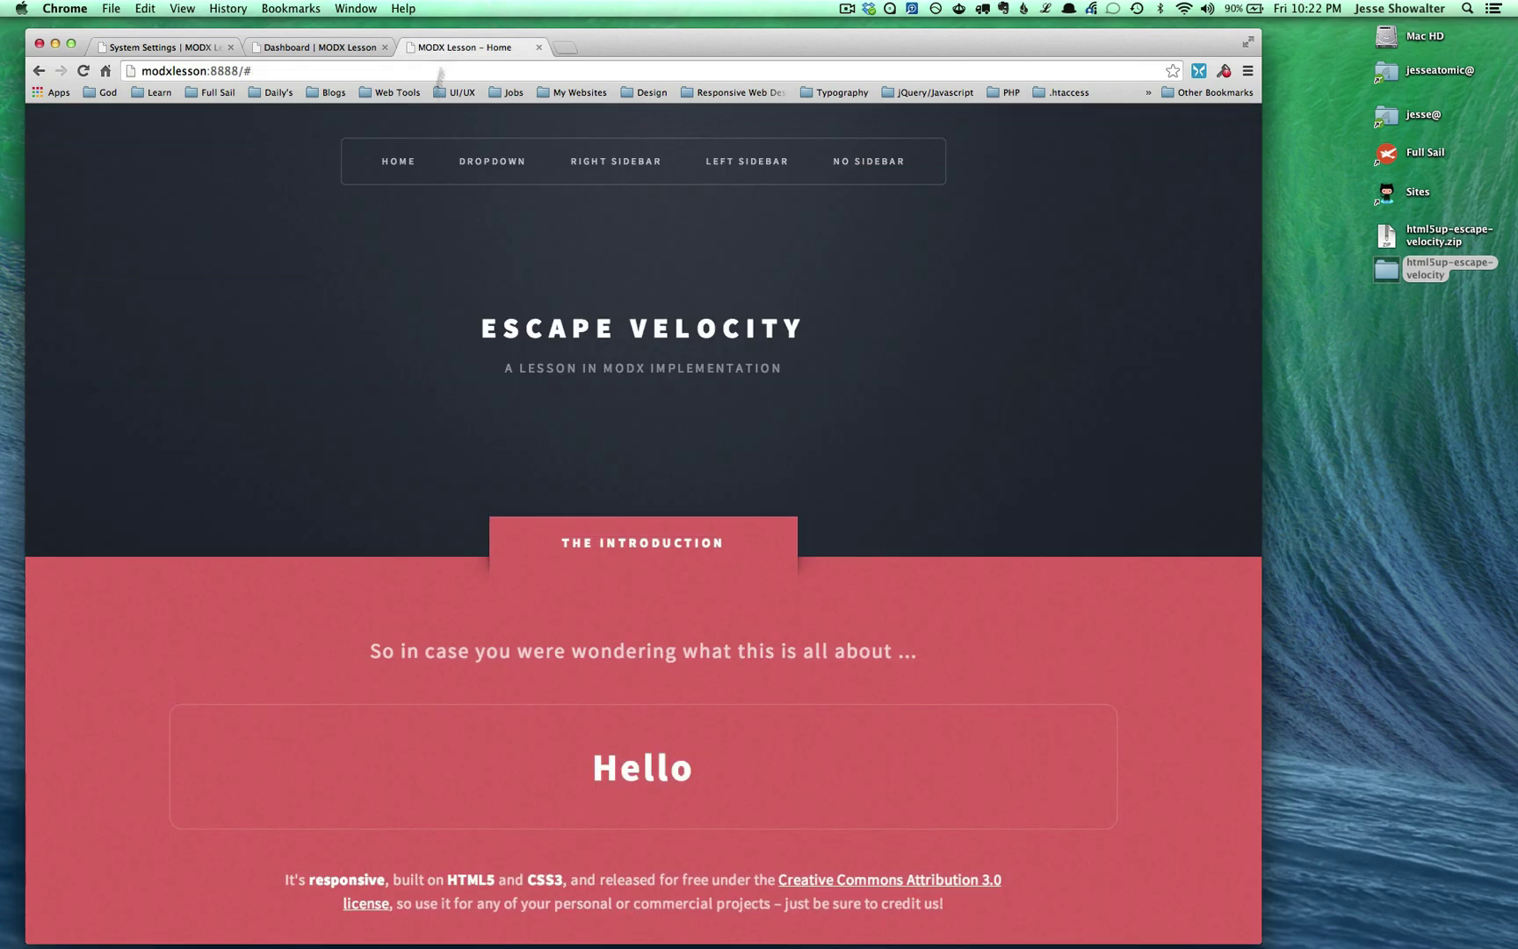
left_click(450, 48)
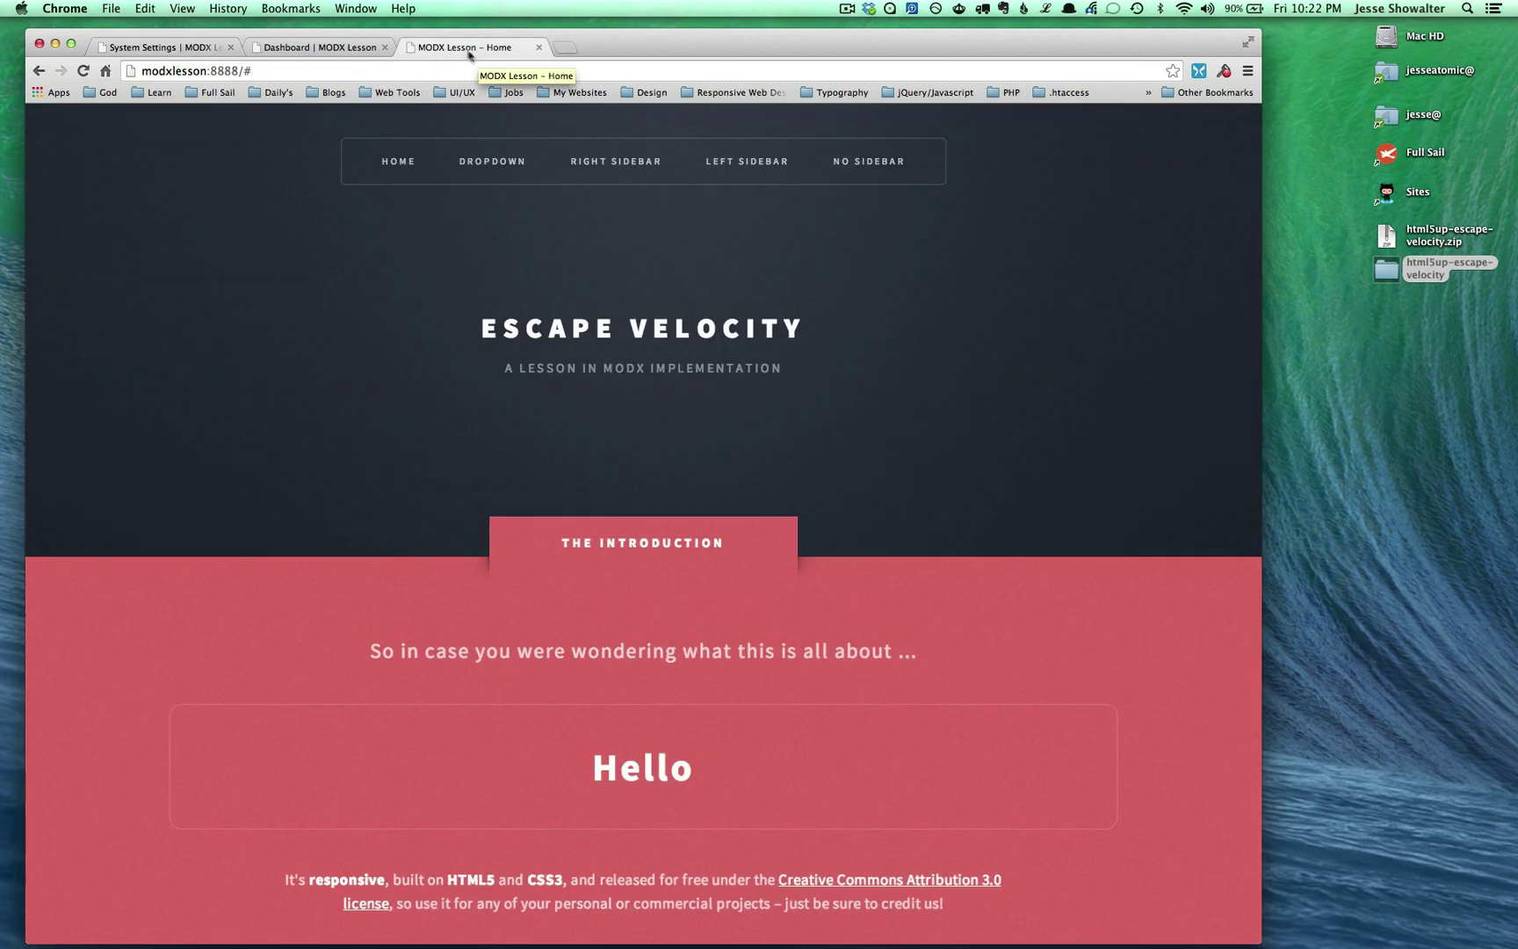
Go to Package Management and open Download Extras to list the 490 available packages.
left_click(339, 48)
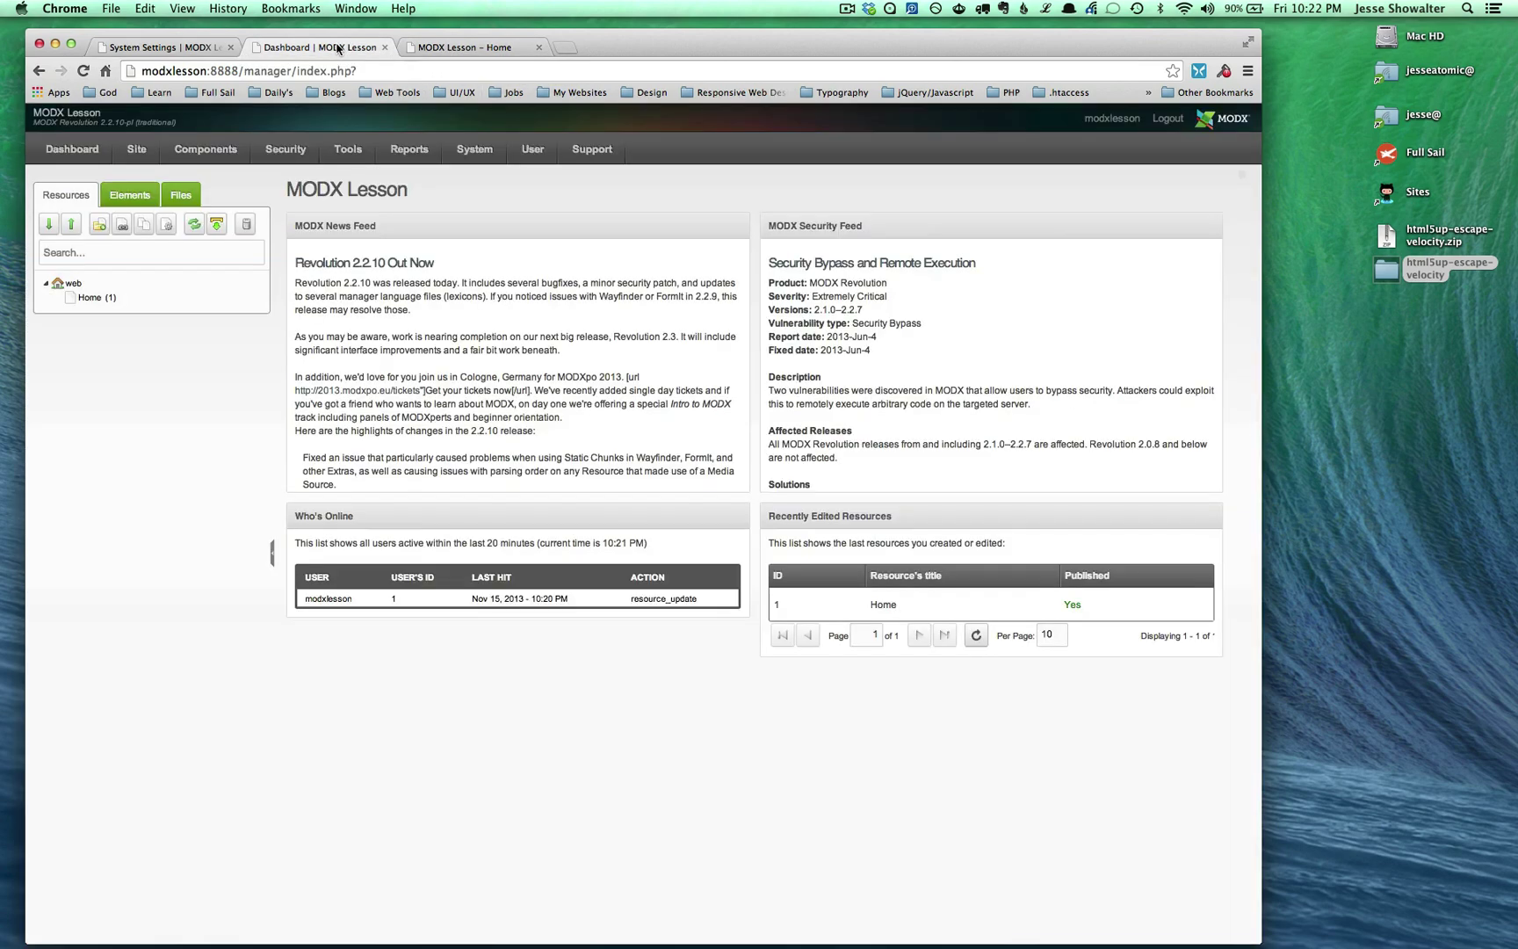
left_click(205, 48)
mouse_move(470, 156)
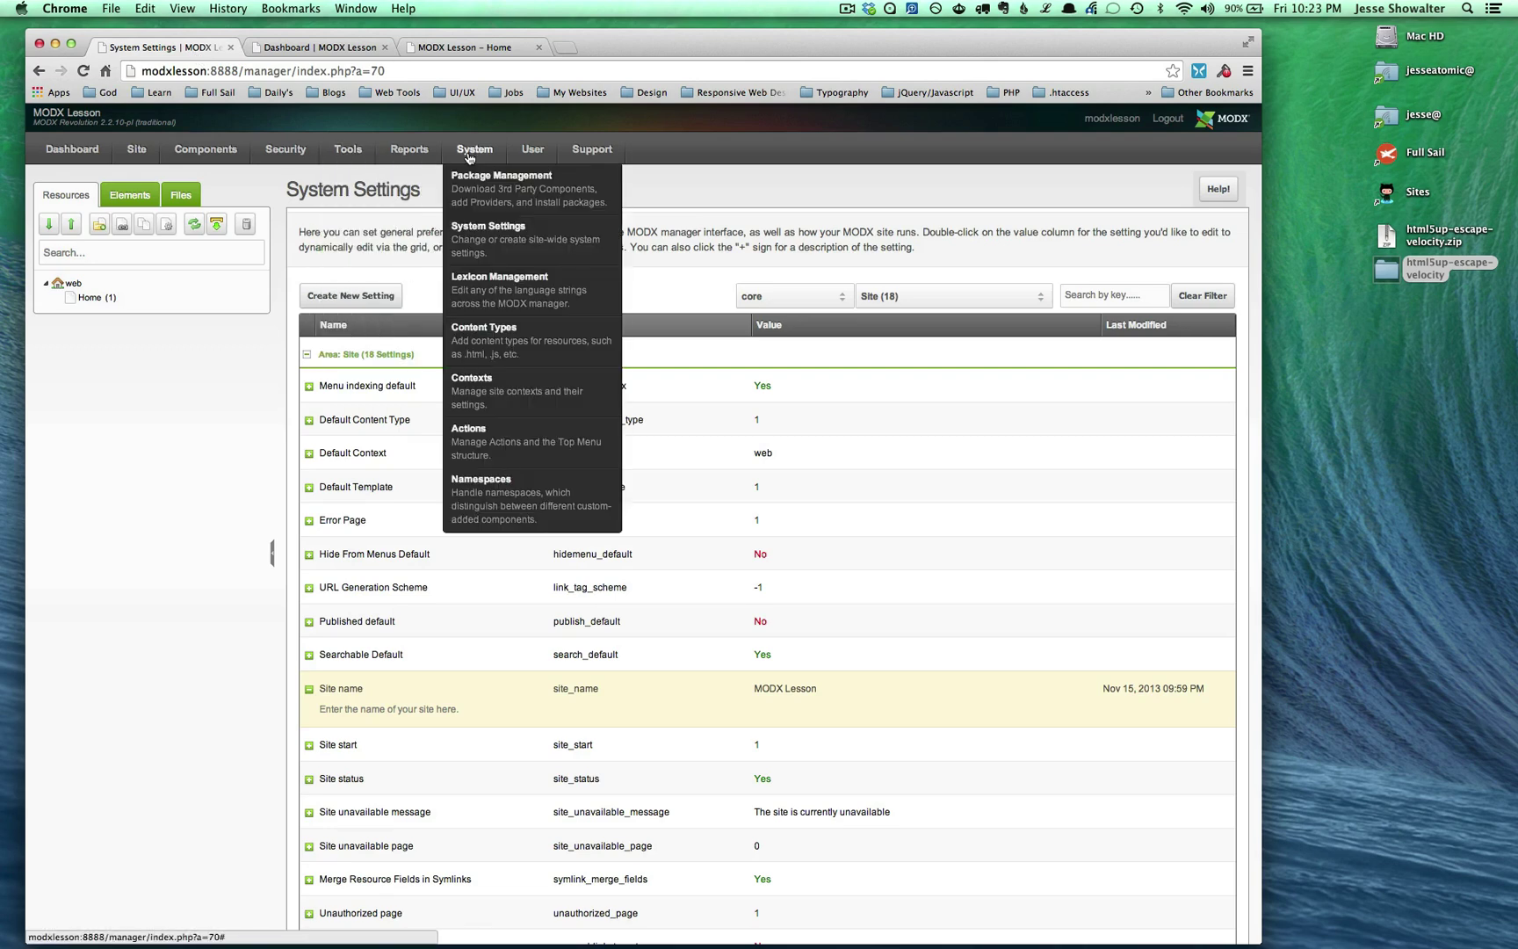
left_click(493, 190)
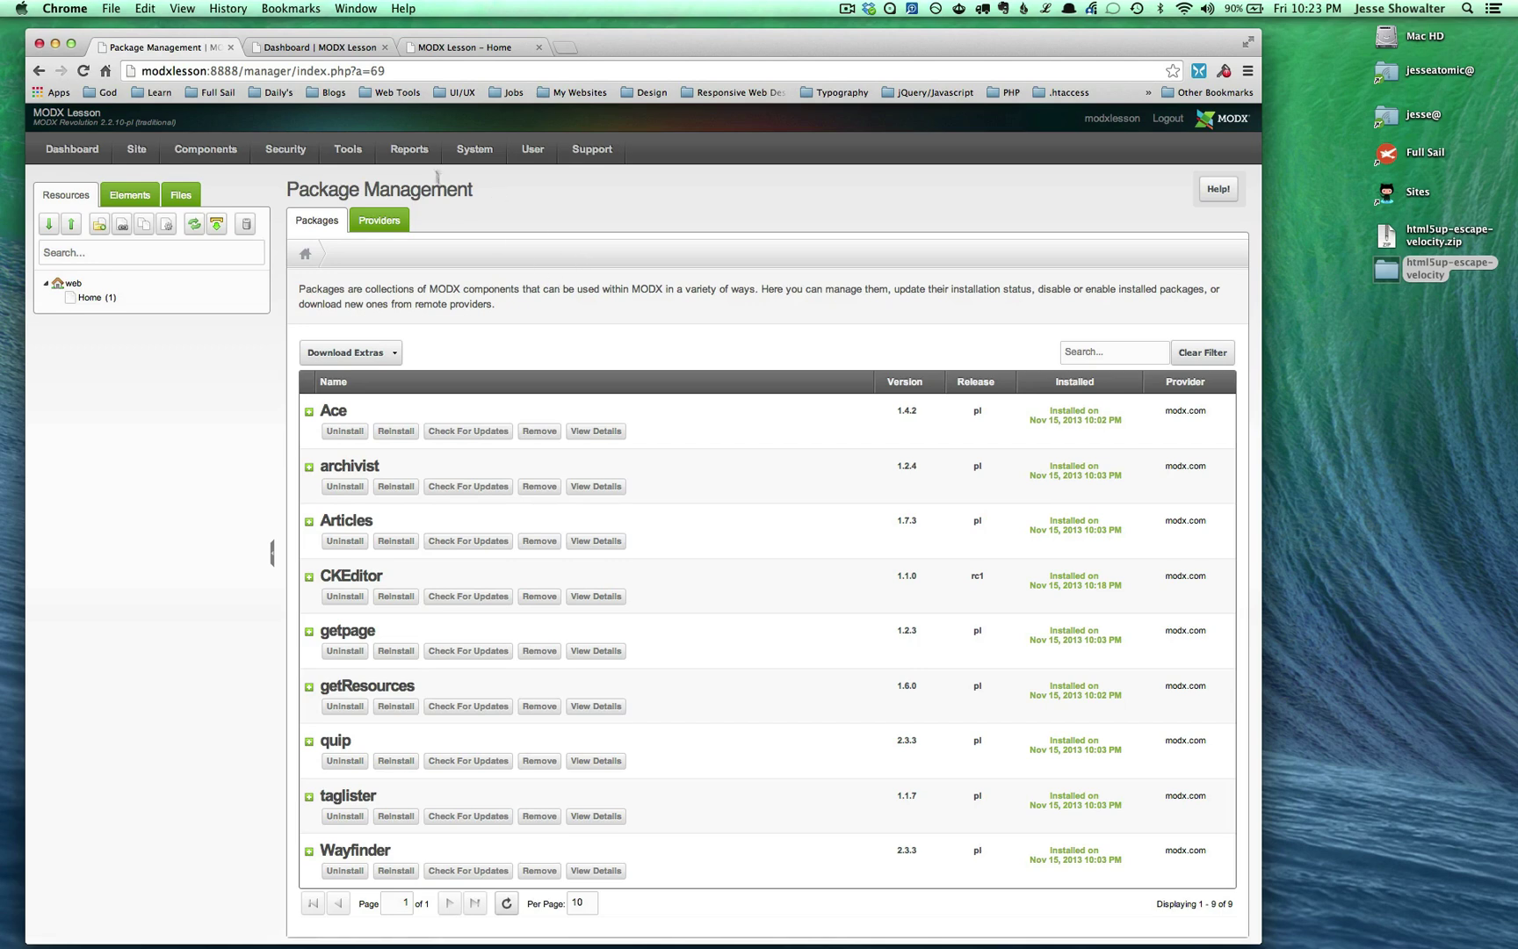
mouse_move(474, 151)
left_click(339, 356)
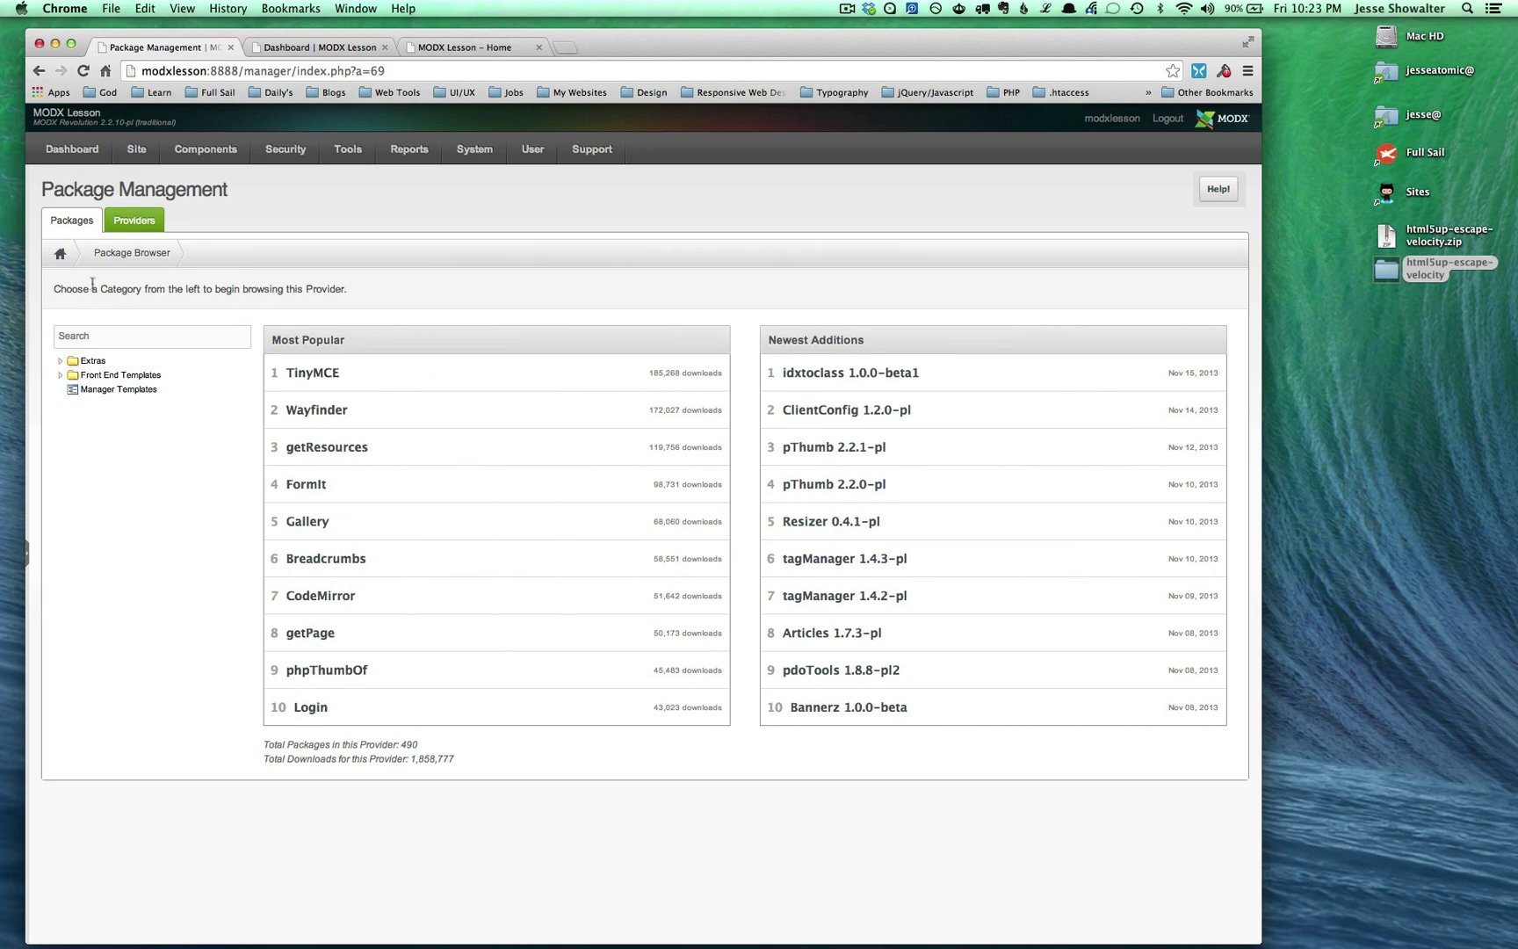
Return to the 9 installed packages and expand CKEditor 1.1.0's description.
left_click(60, 254)
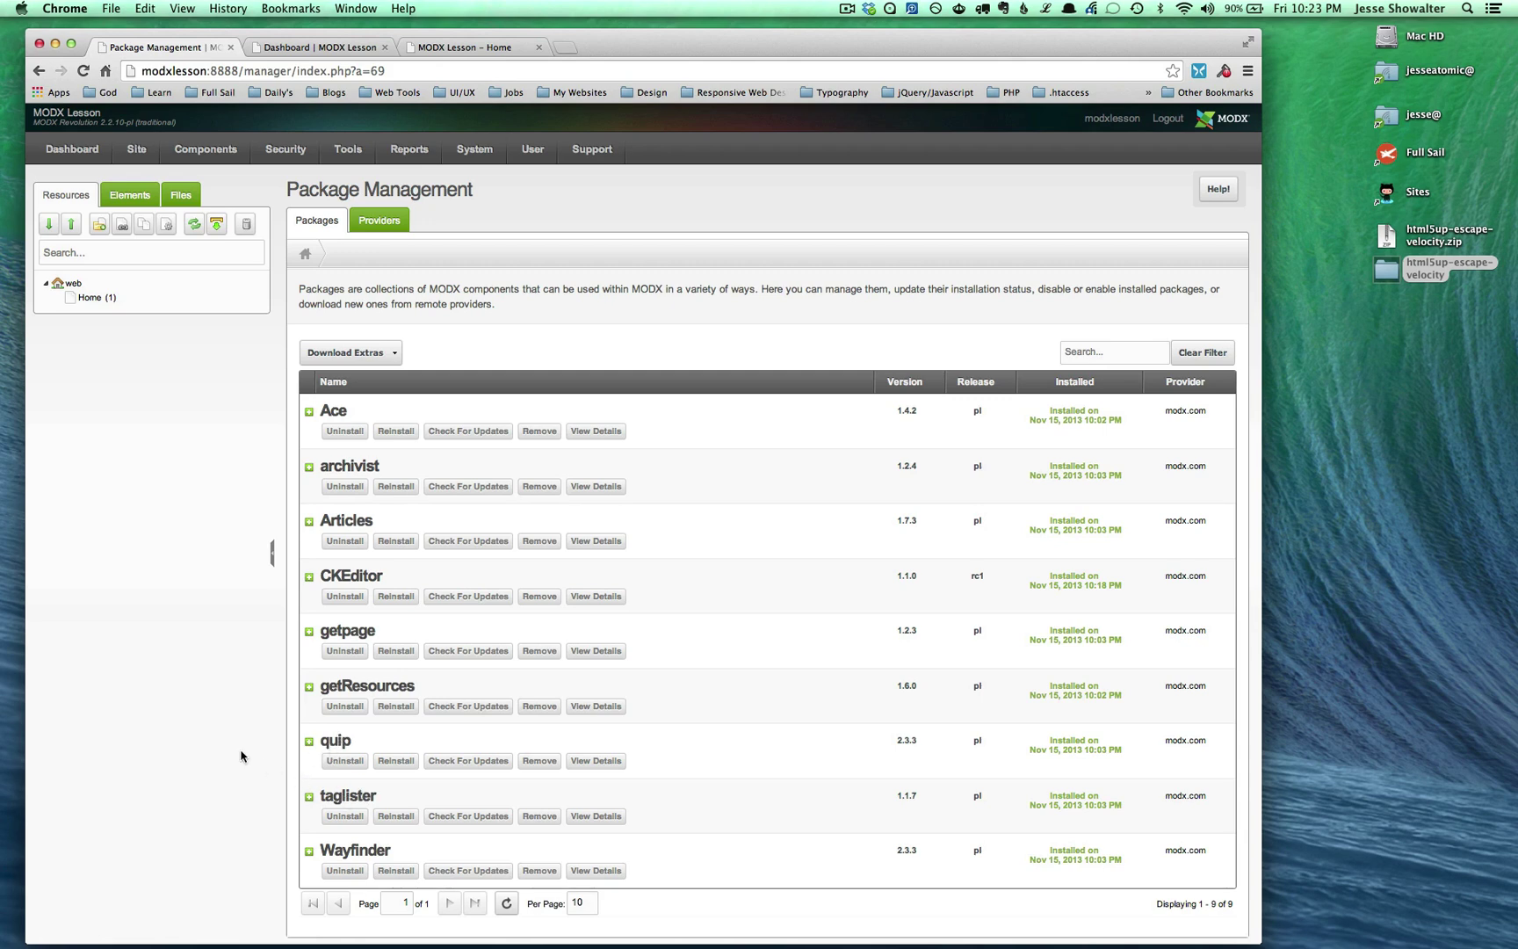
left_click(308, 578)
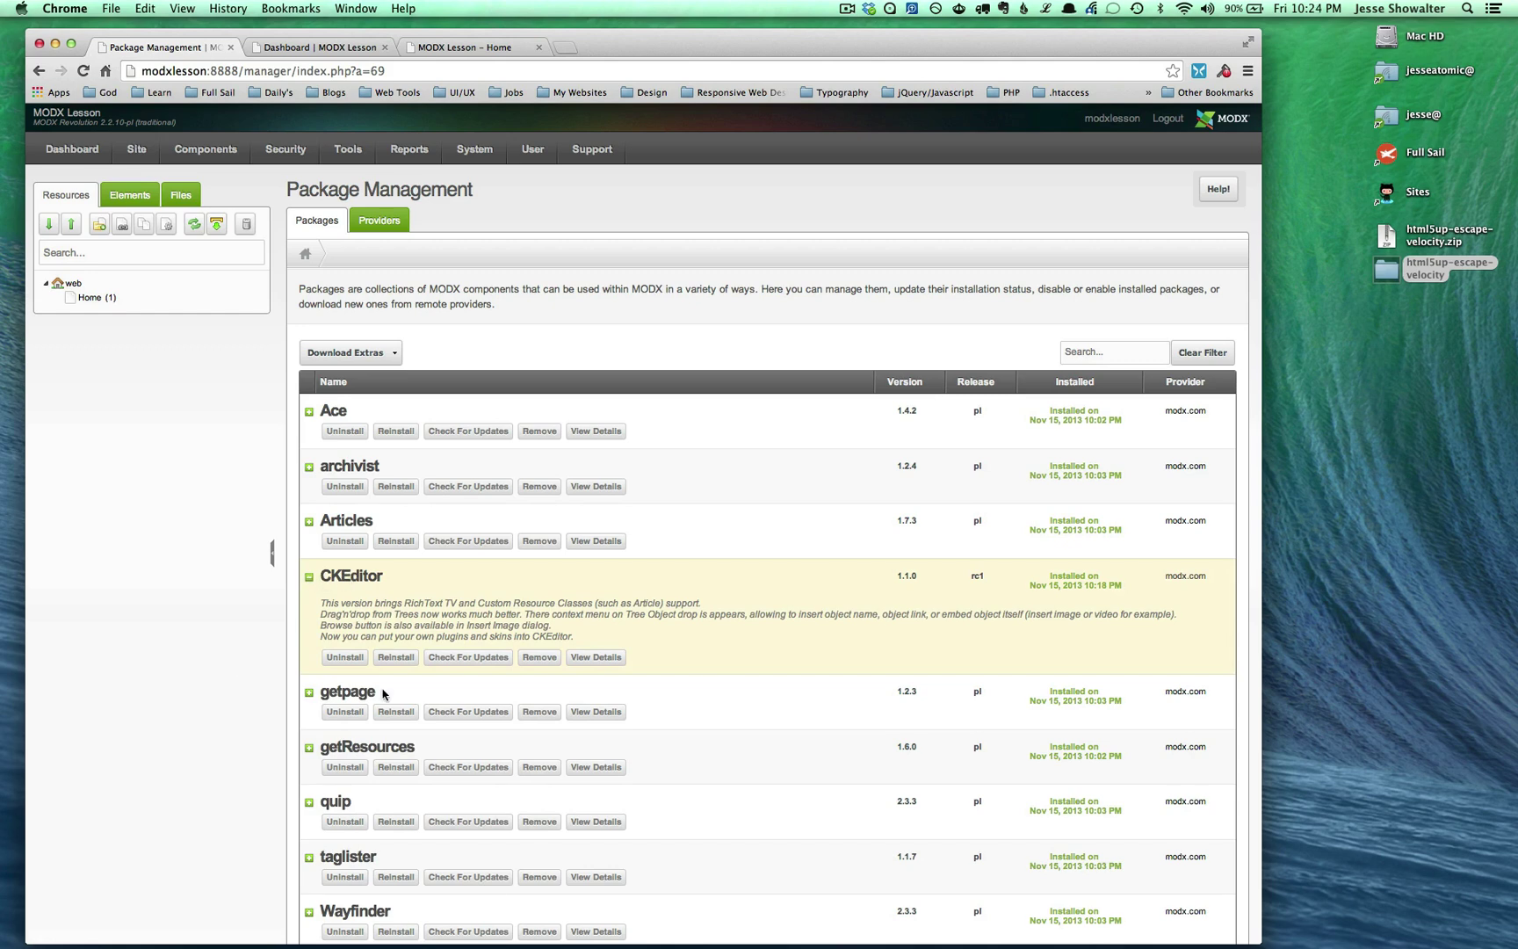
scroll(383, 695, "down", 2)
Open the Home Template from the Elements tree and scroll through its code.
left_click(130, 194)
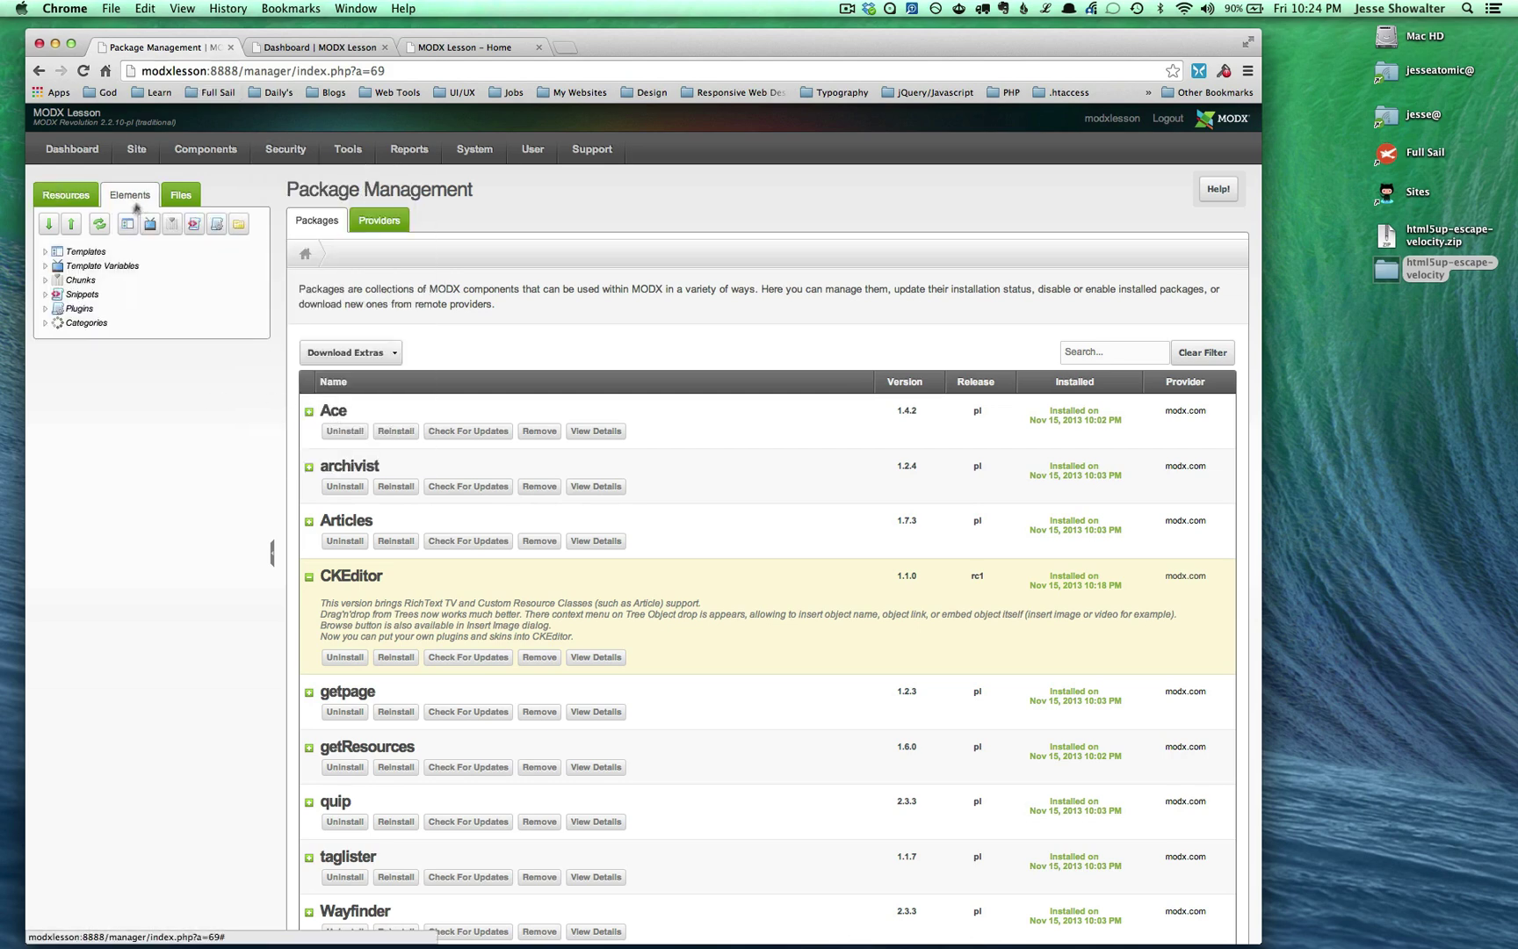
left_click(104, 296)
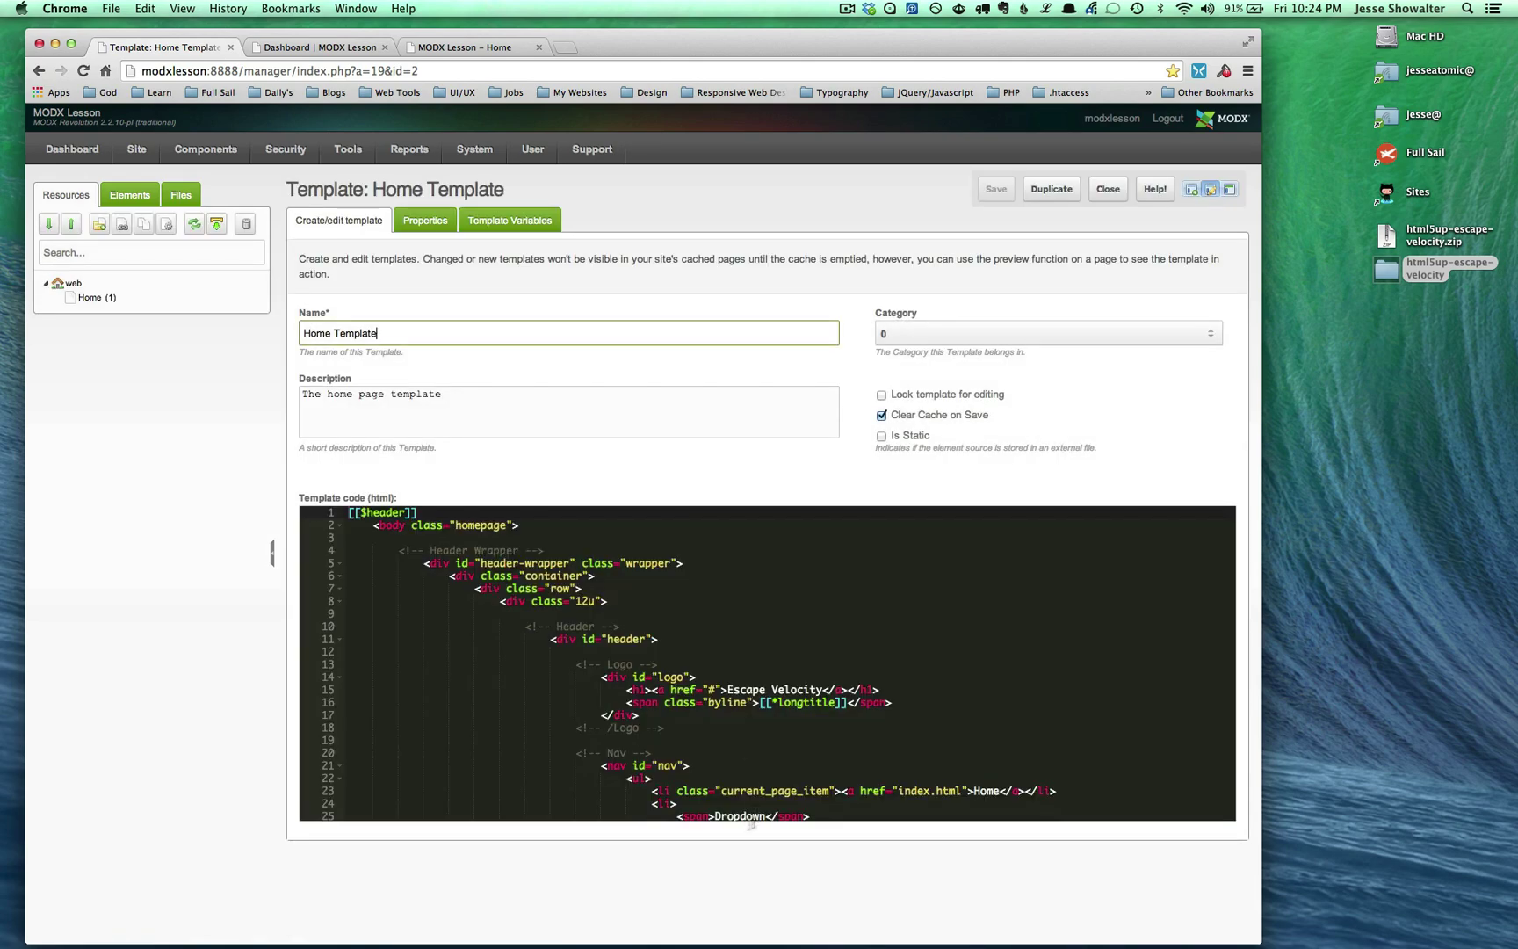
scroll(590, 632, "down", 15)
scroll(590, 633, "up", 12)
scroll(591, 633, "down", 5)
scroll(590, 633, "down", 20)
scroll(590, 632, "up", 10)
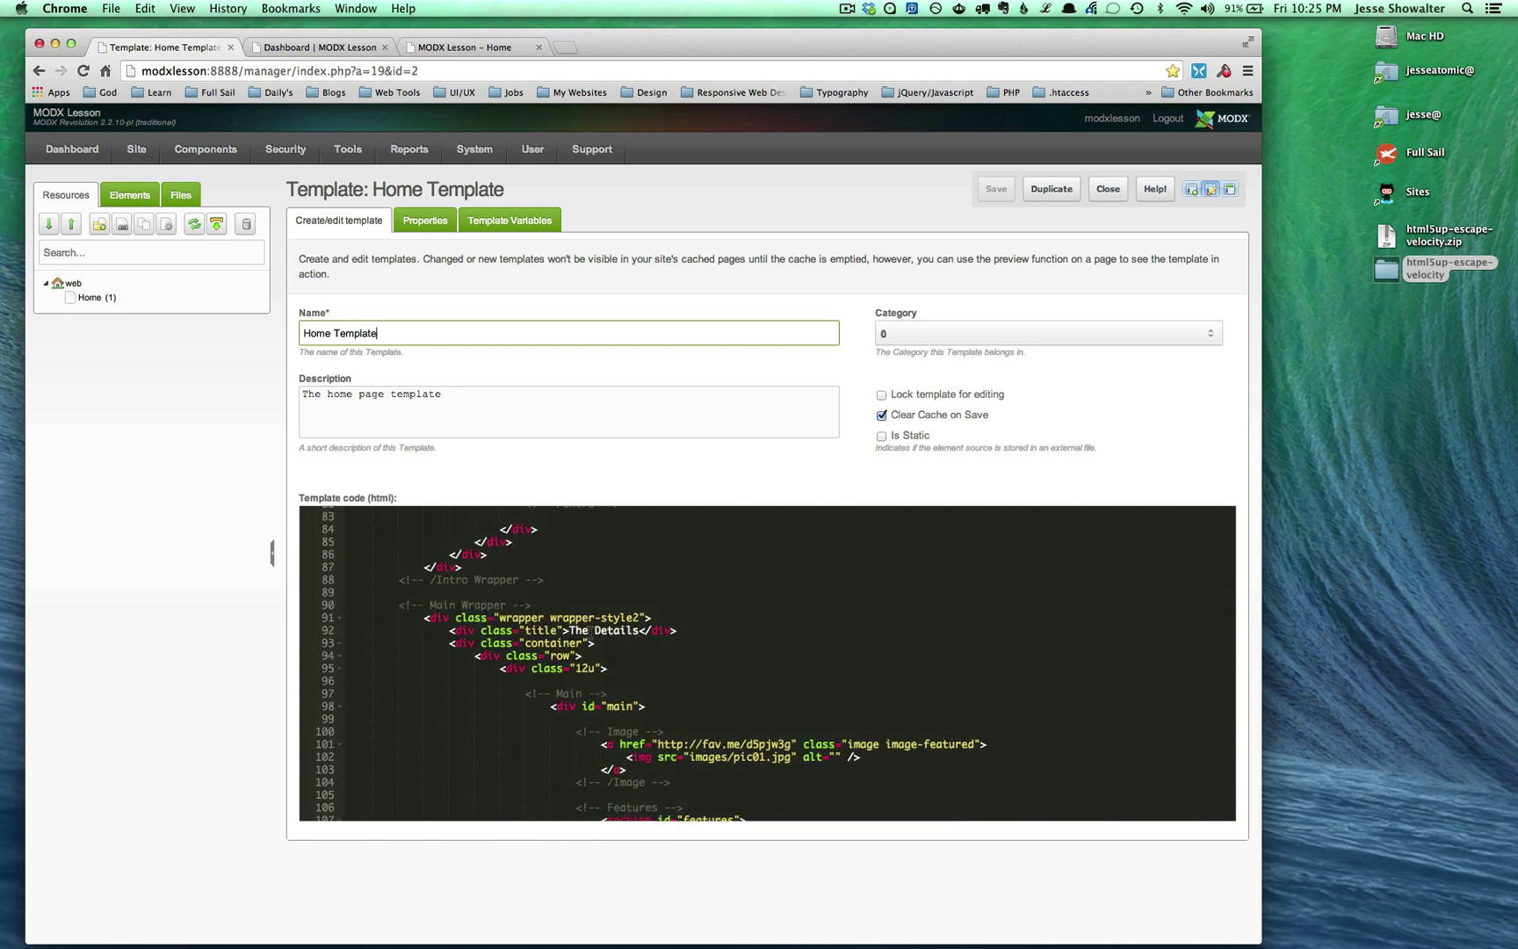
From the Elements tree on the dashboard, open the header chunk for editing.
left_click(130, 195)
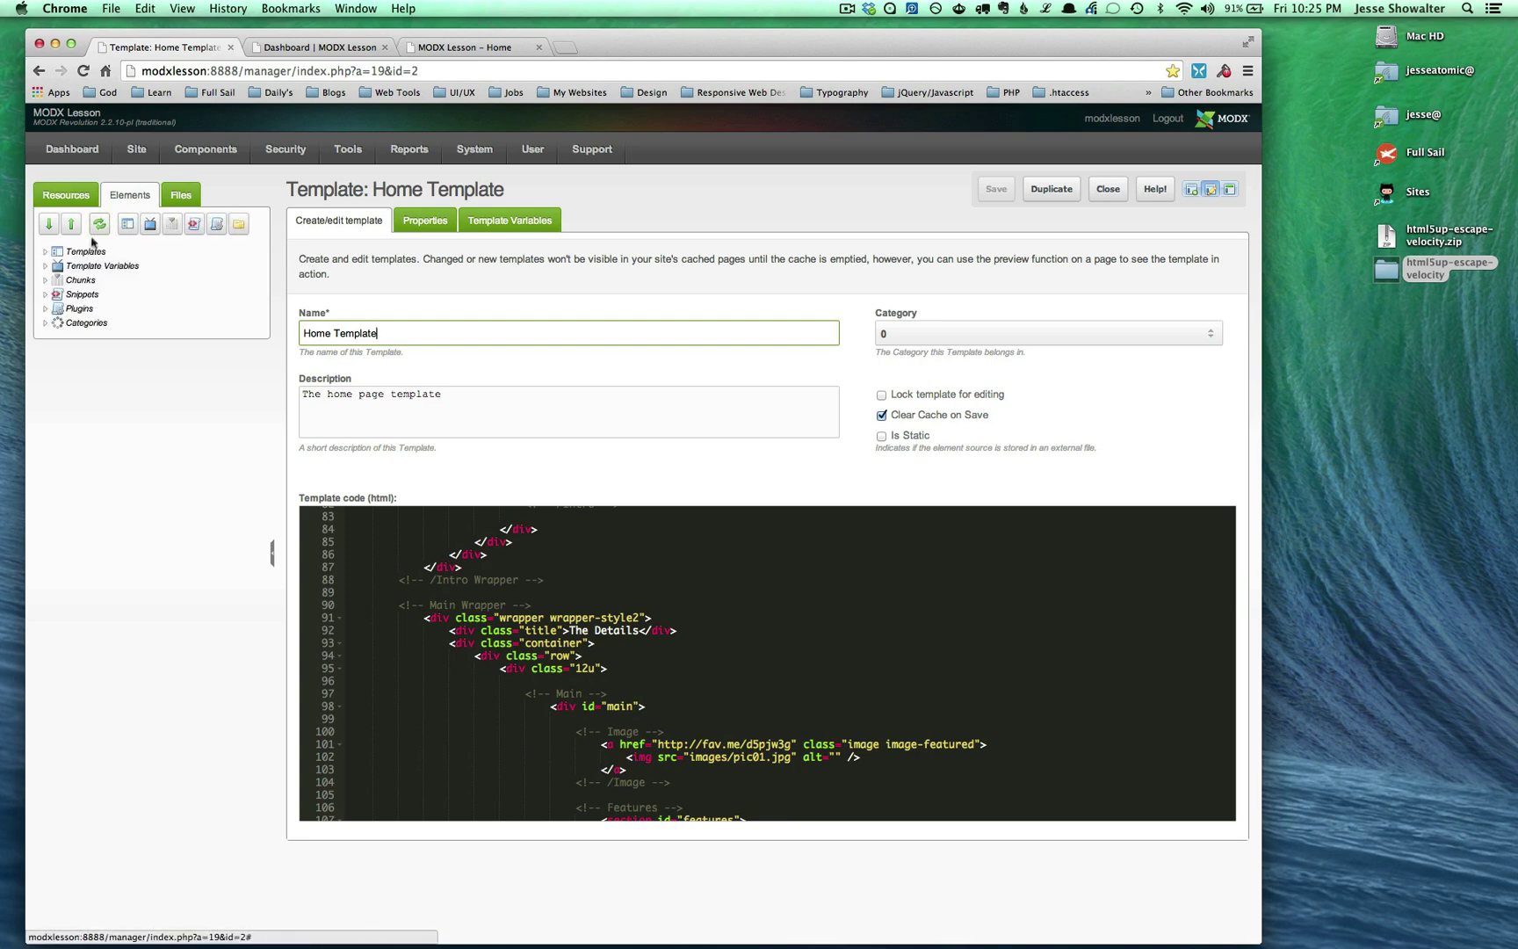
left_click(313, 48)
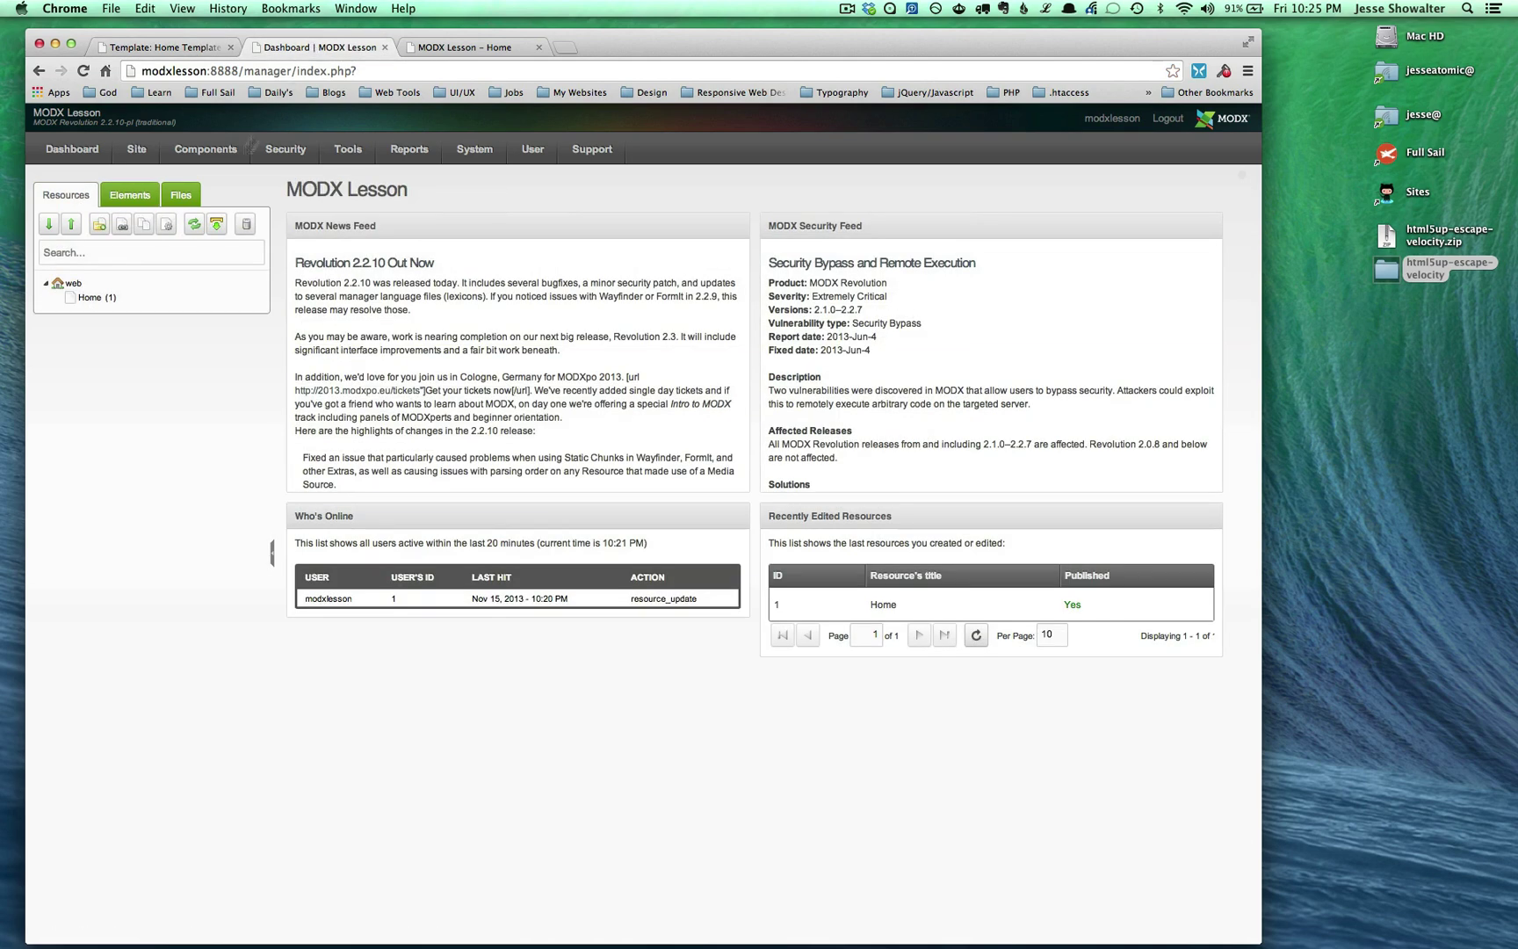
left_click(130, 196)
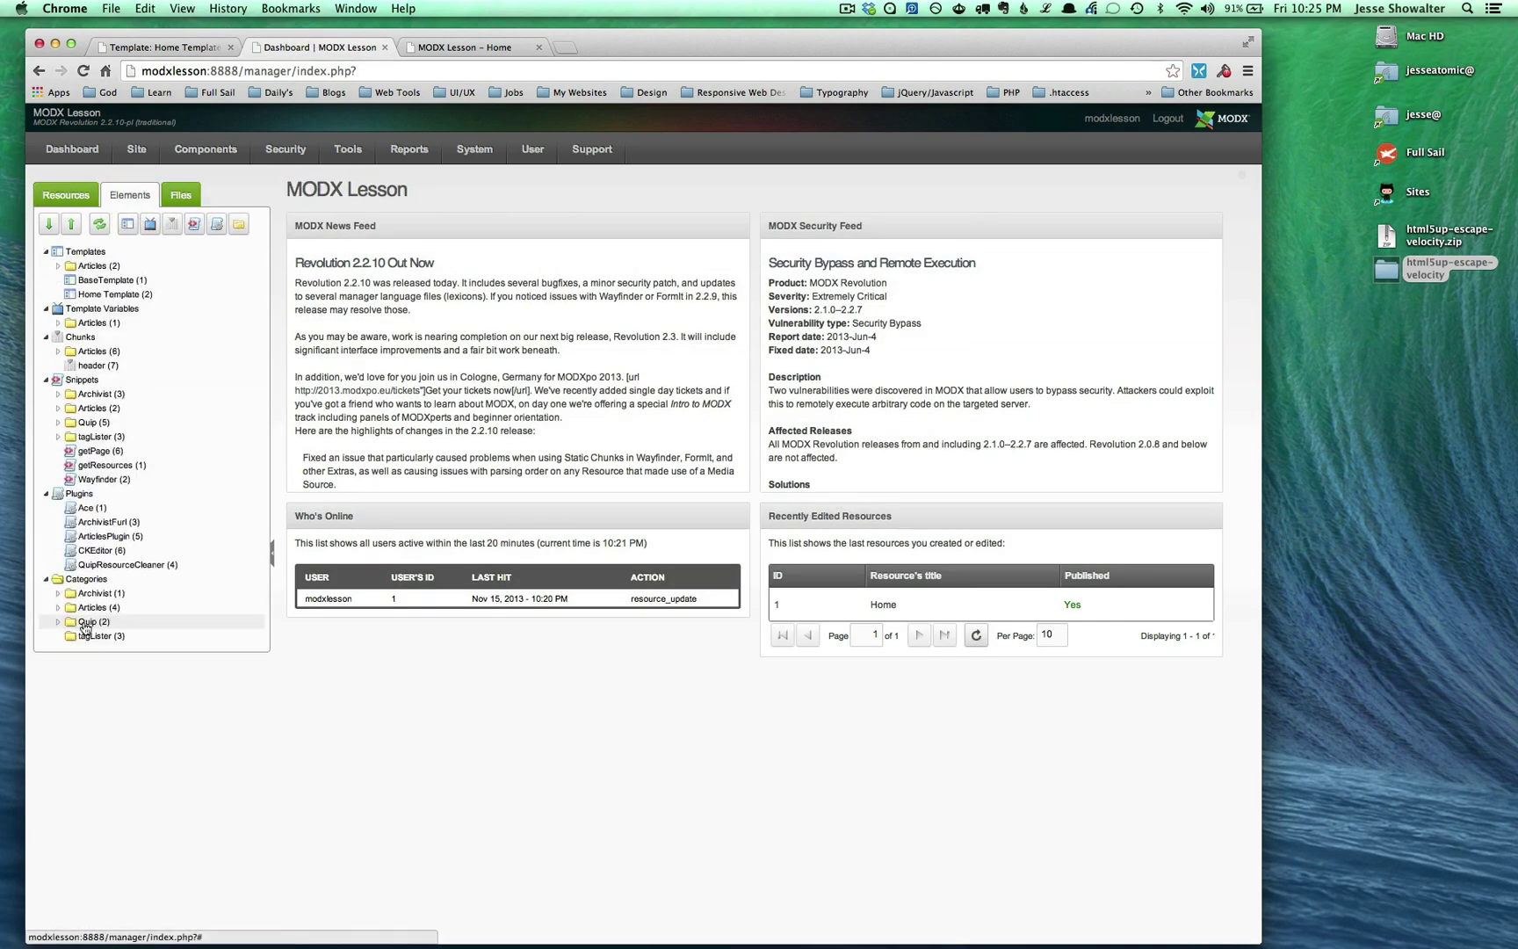
left_click(93, 368)
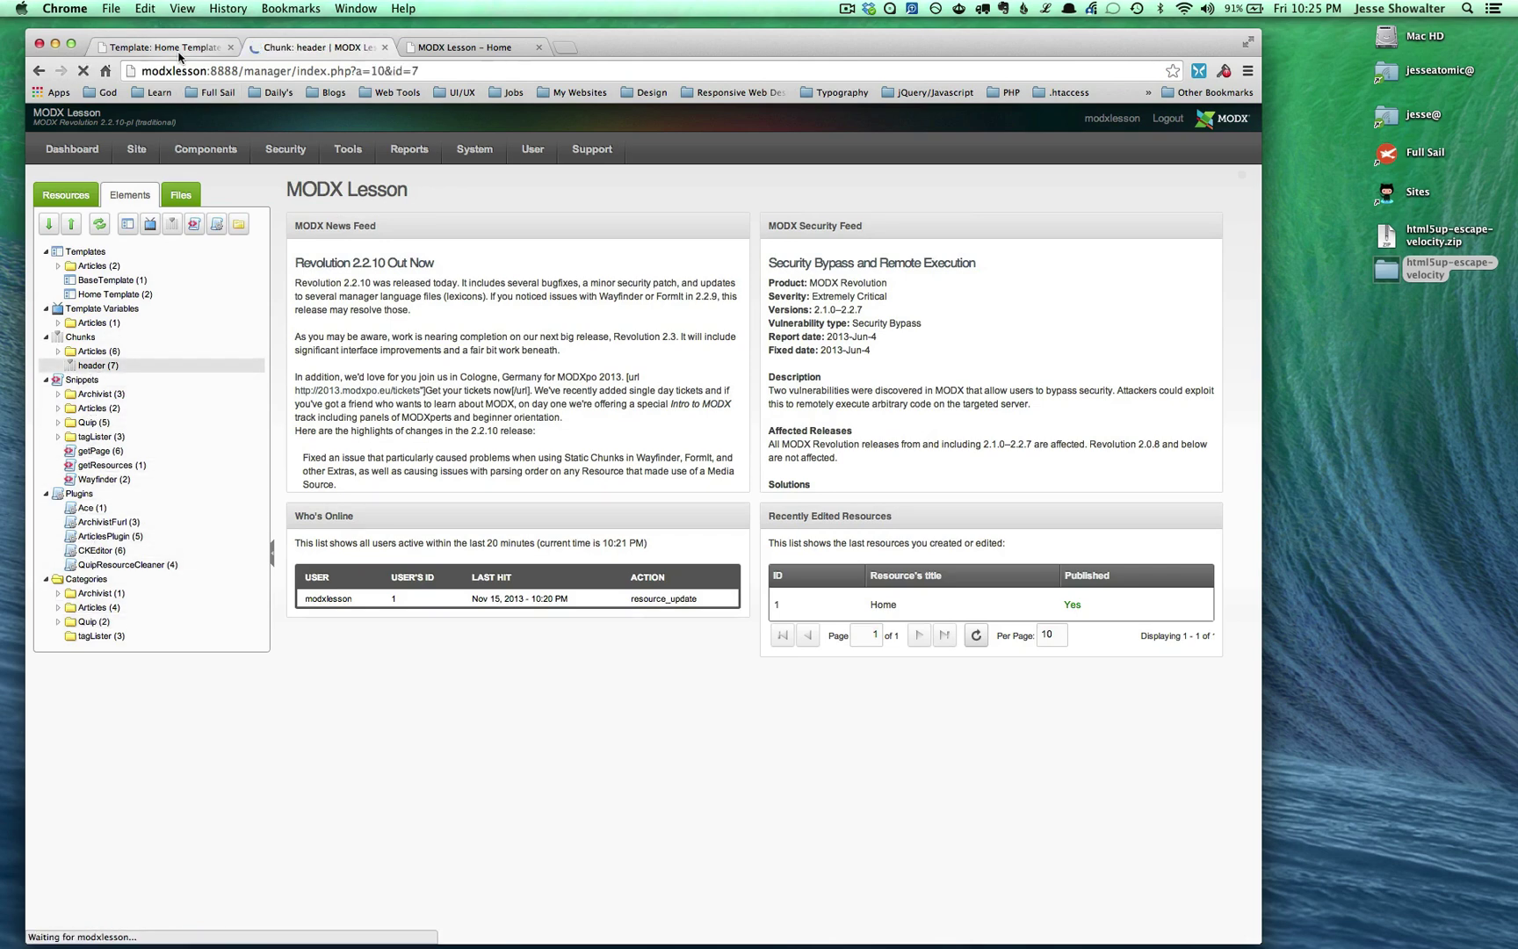
In Sublime Text, select lines 1–25 of _index.html, from doctype to closing head tag.
key("super+Tab")
key("super+Tab")
key("super+Tab")
key("super+Tab")
scroll(464, 841, "up", 15)
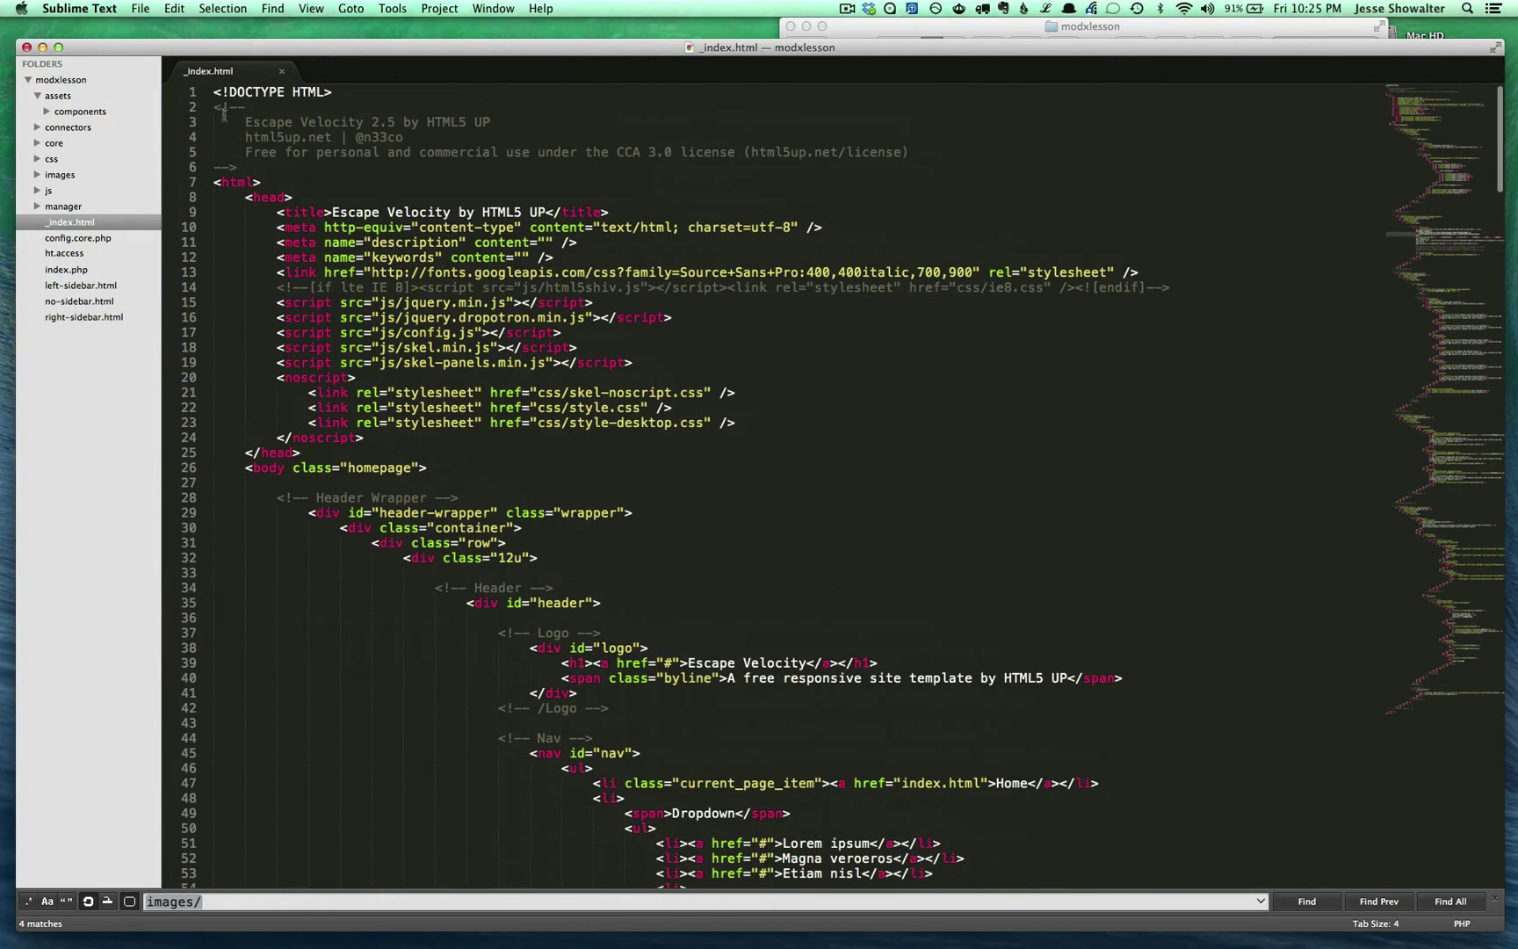
left_click_drag(213, 91, 351, 457)
key("Escape")
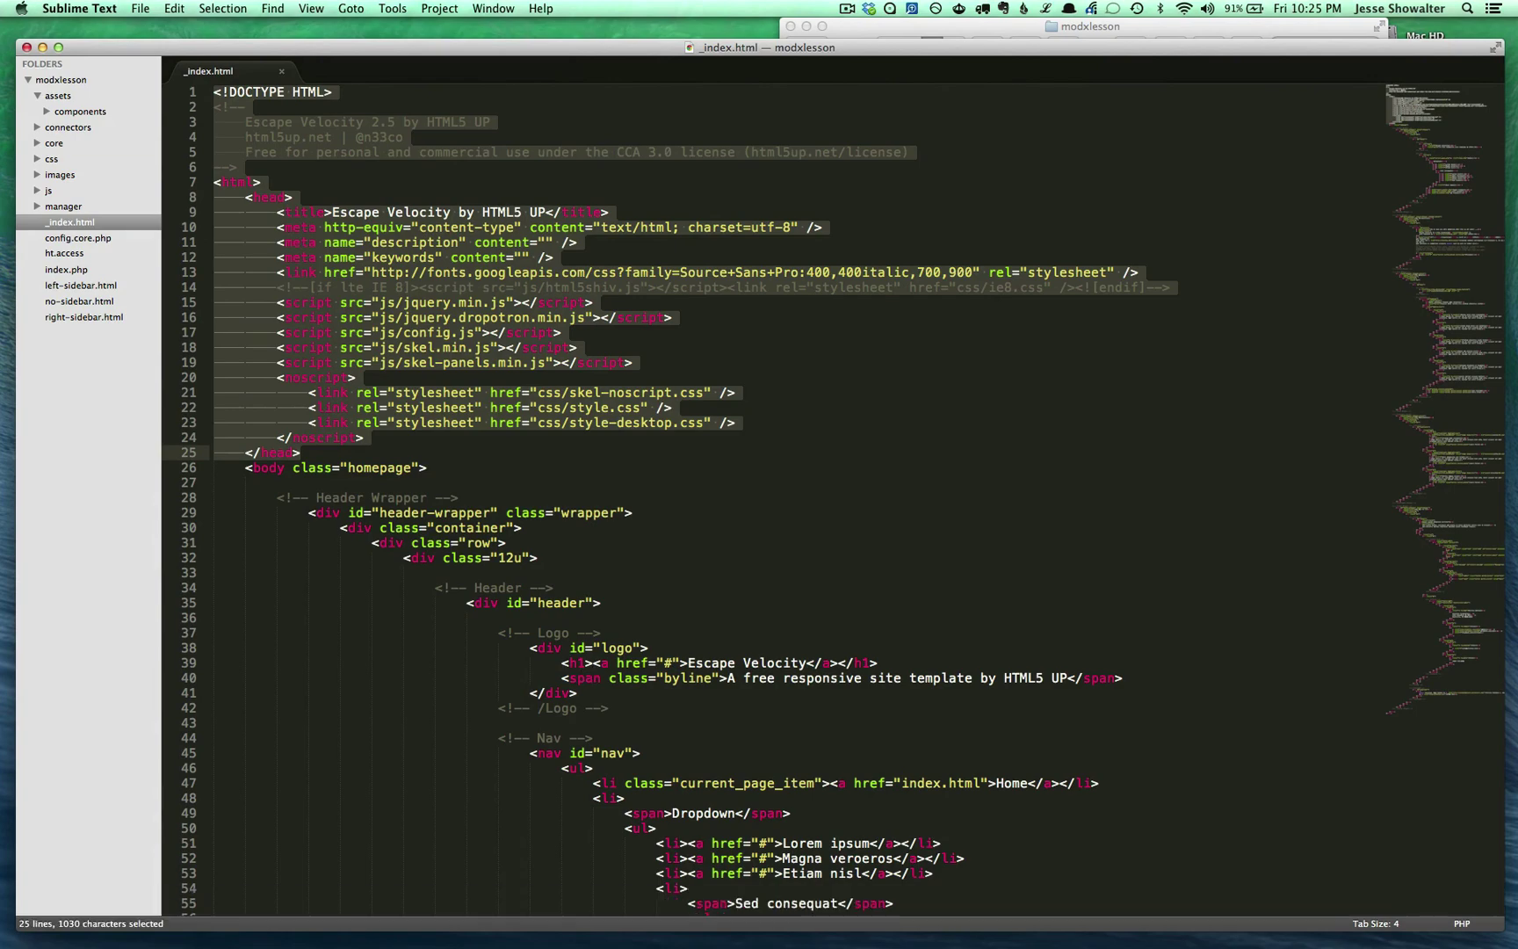
key("super+Tab")
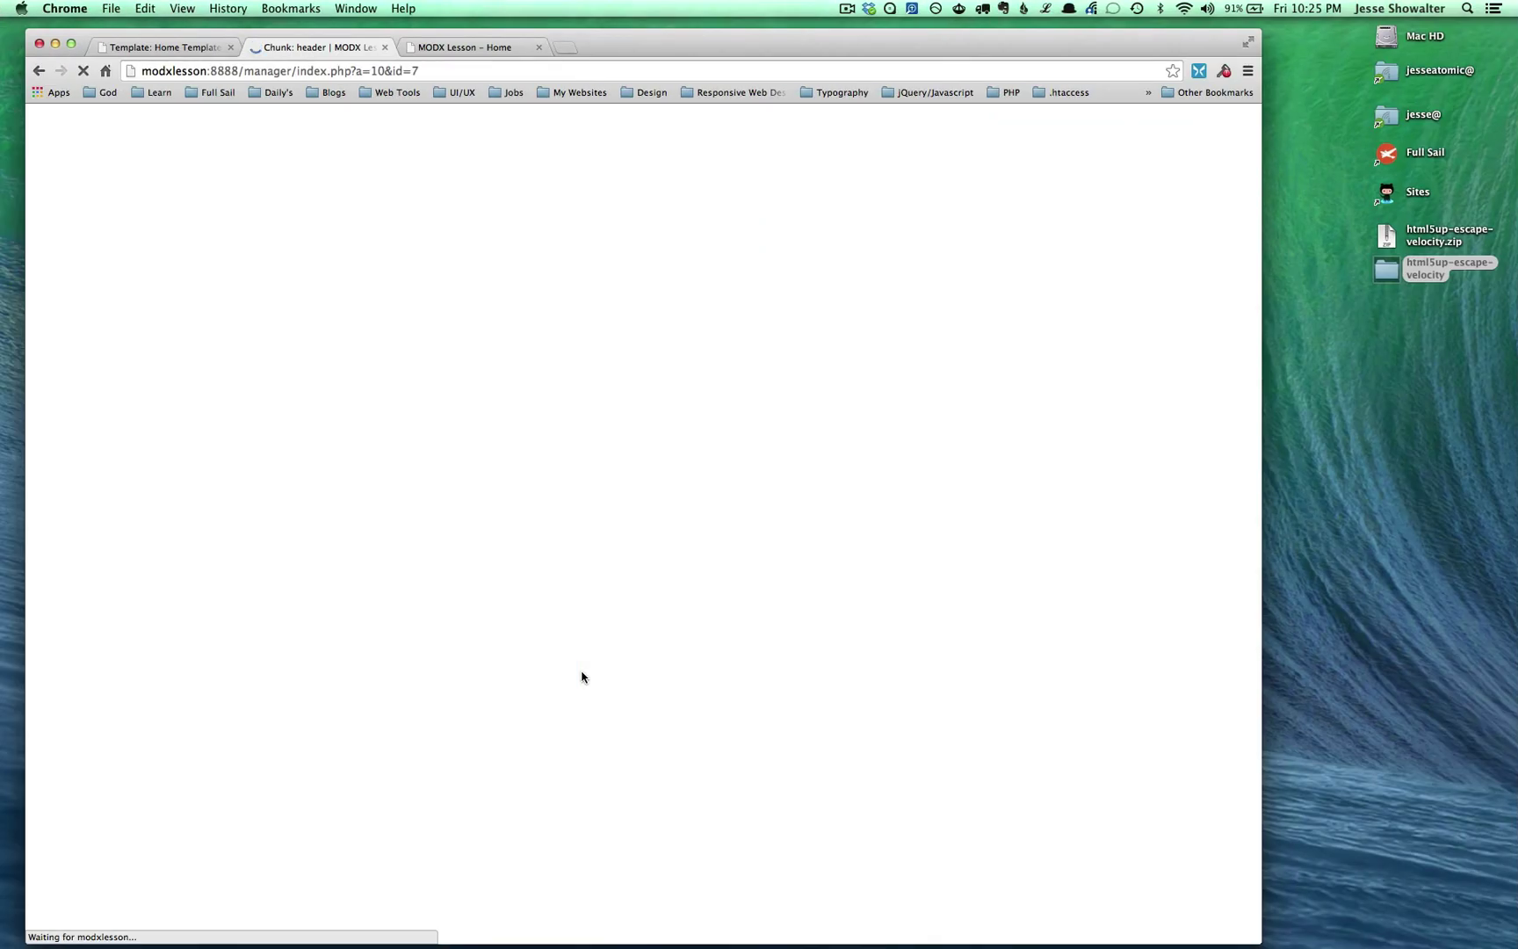
Find the [[$header]] chunk call in the Home Template code.
key("super+alt+Left")
scroll(558, 650, "up", 15)
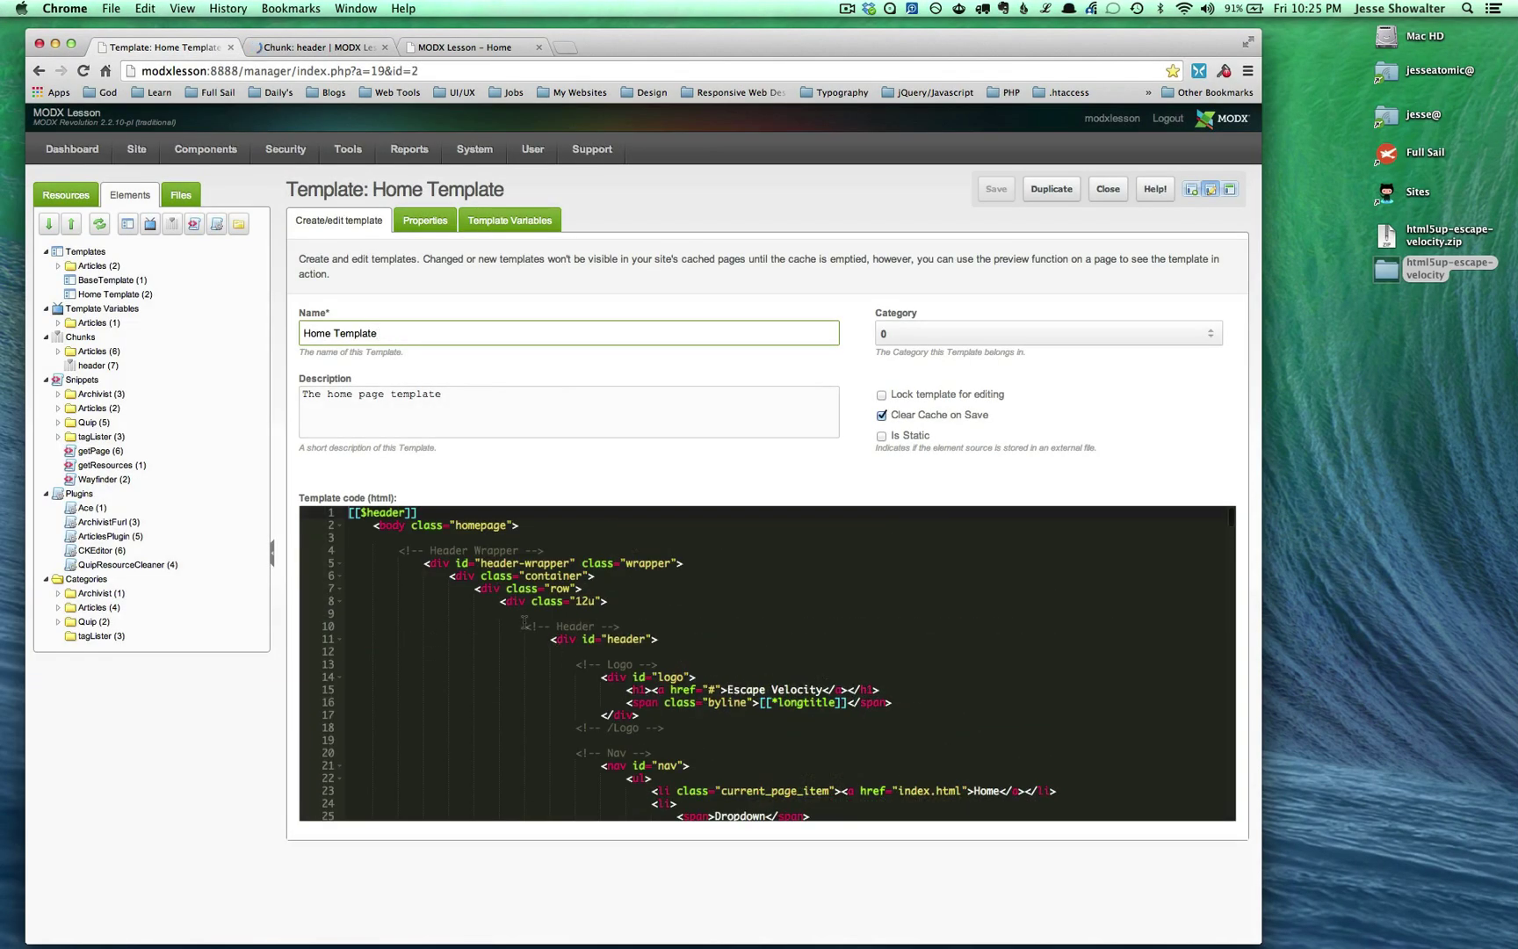
left_click(387, 512)
Review the header chunk's name, description and its [[++site_name]] - [[*pagetitle]] title tag.
key("super+alt+Right")
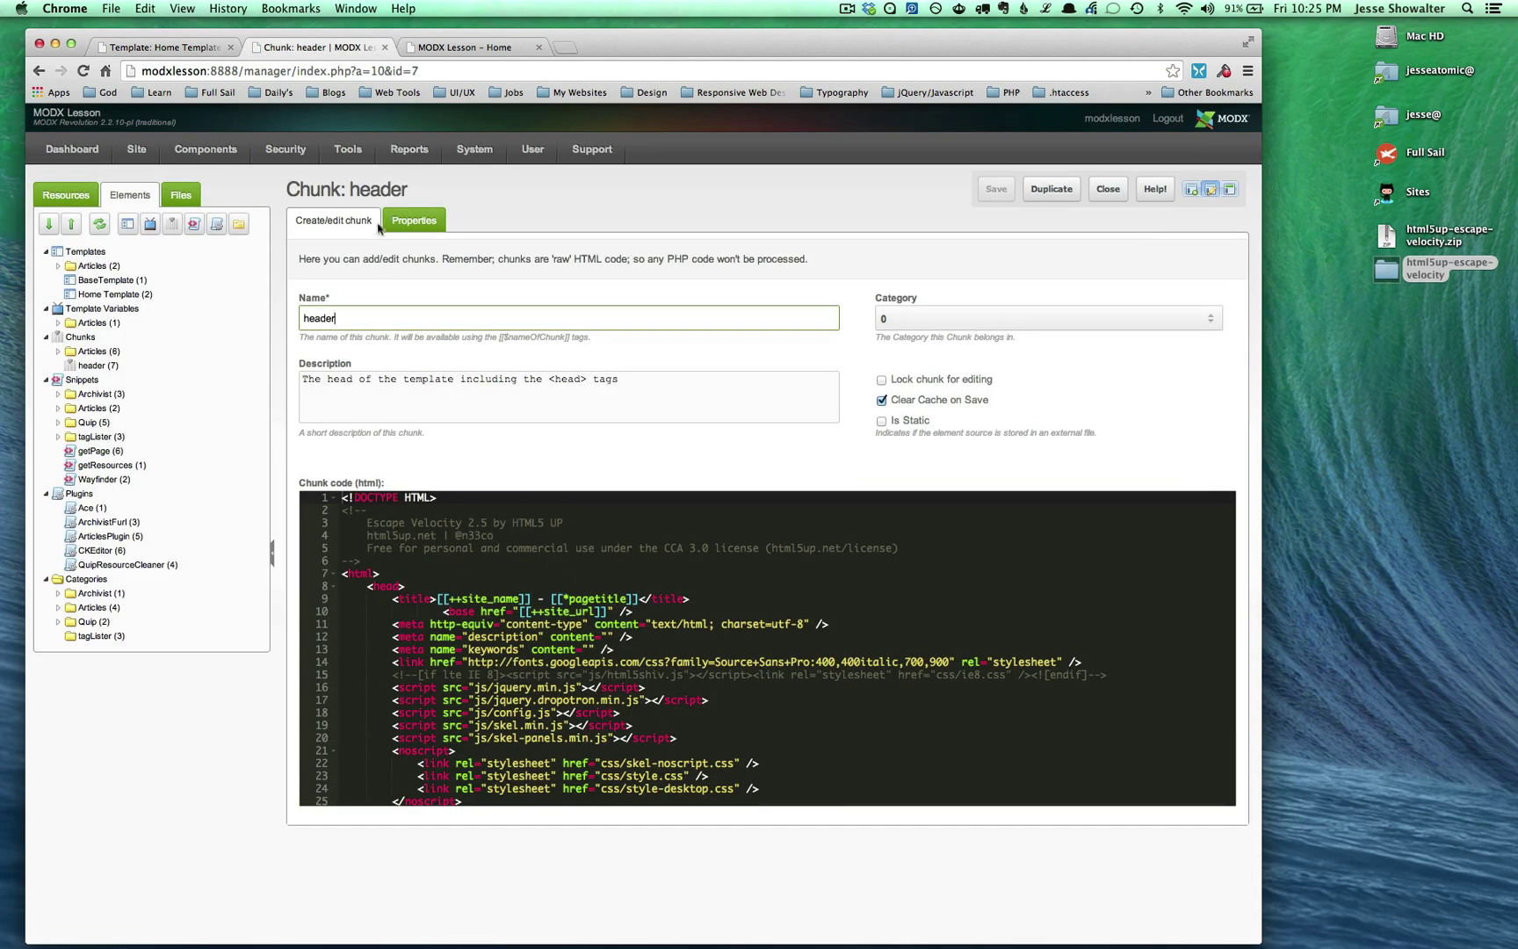
double_click(352, 319)
left_click_drag(640, 396, 291, 363)
left_click(488, 611)
scroll(488, 606, "down", 1)
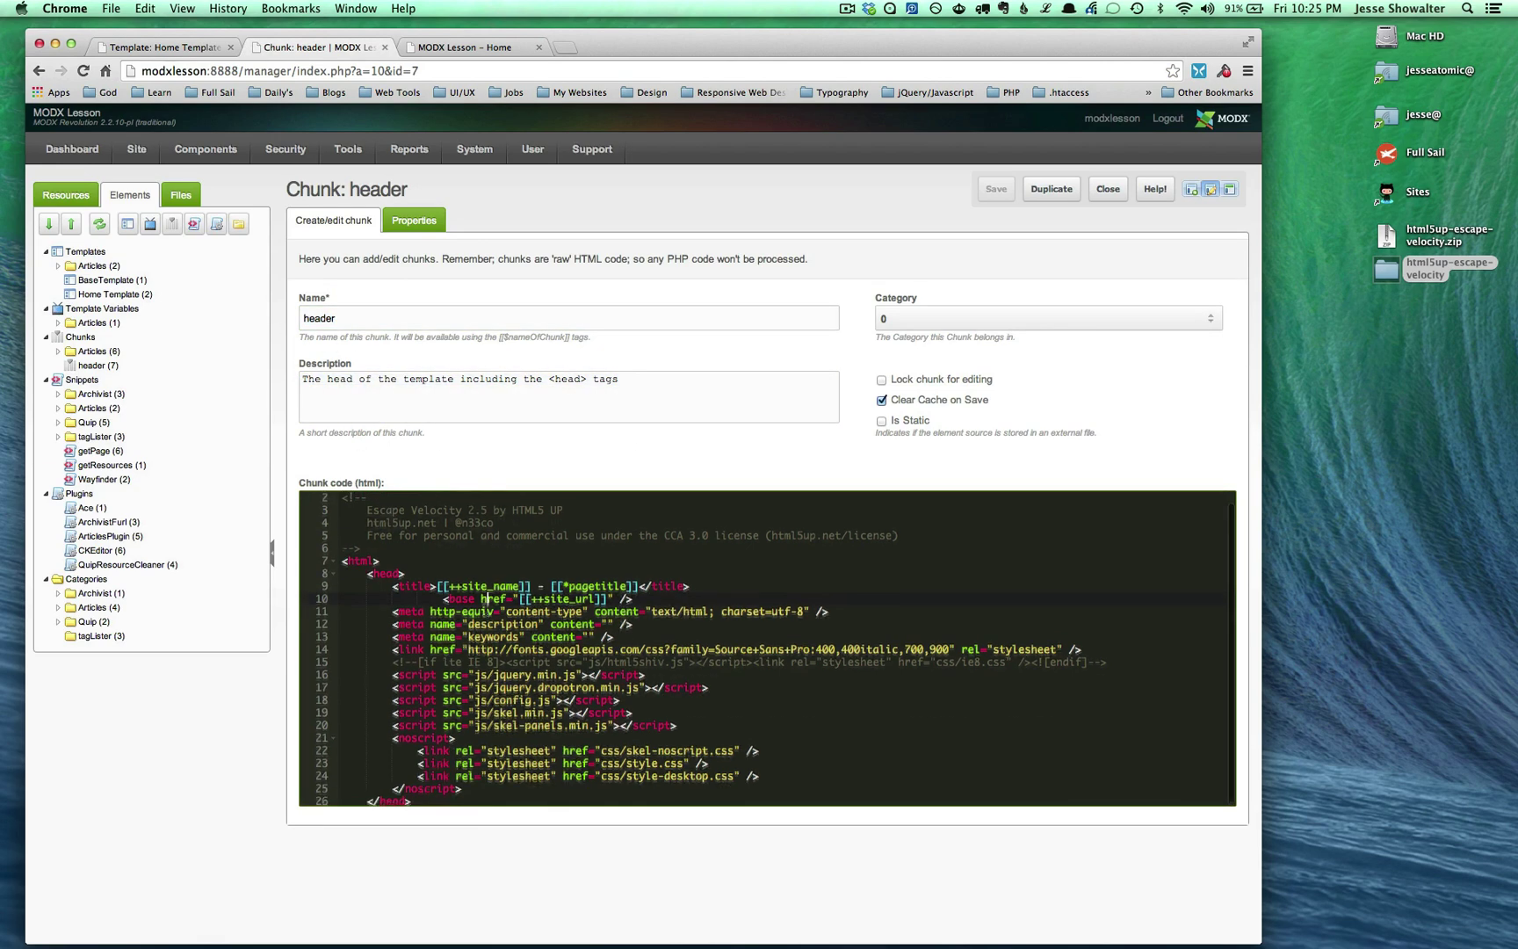
scroll(485, 597, "up", 1)
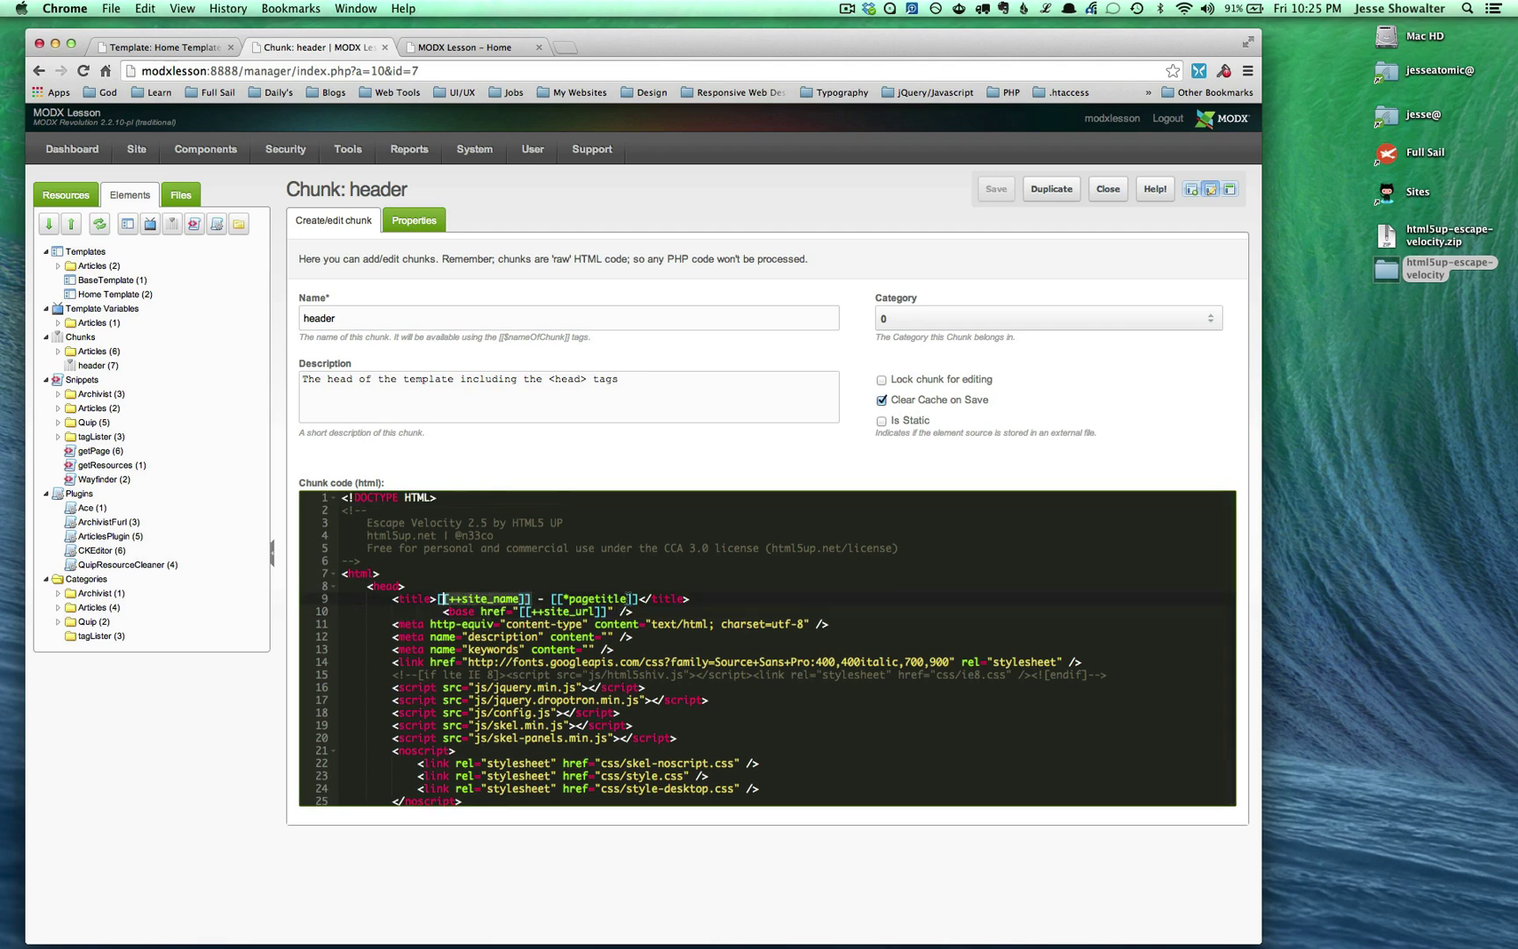
double_click(565, 599)
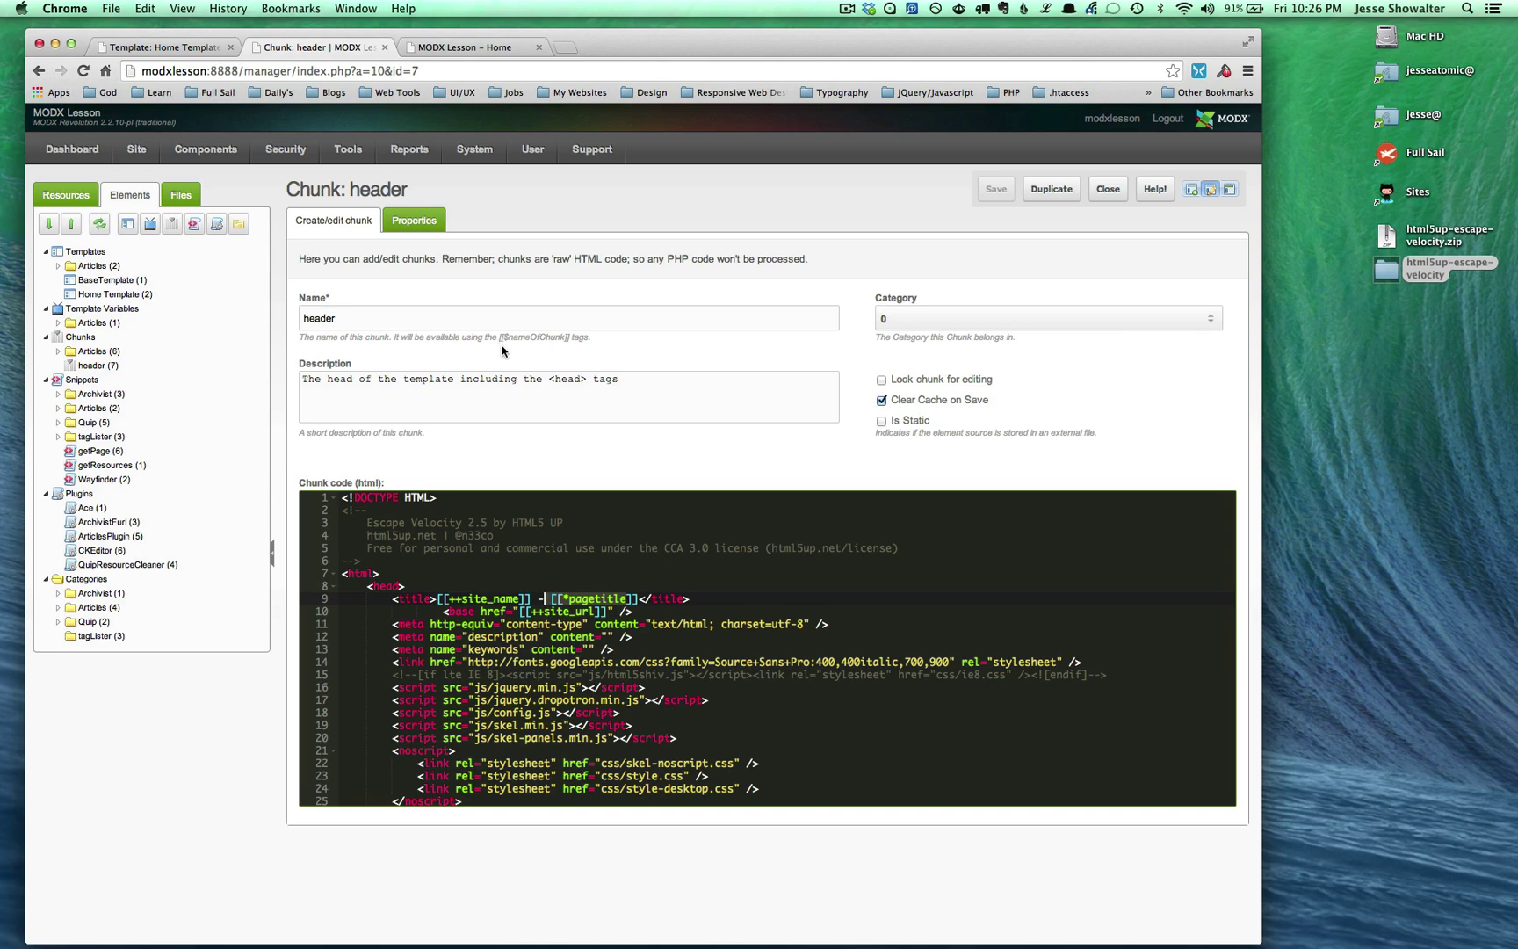
Compare the Home Template's [[$header]] call and the header chunk against the live Escape Velocity page.
key("super+alt+Left")
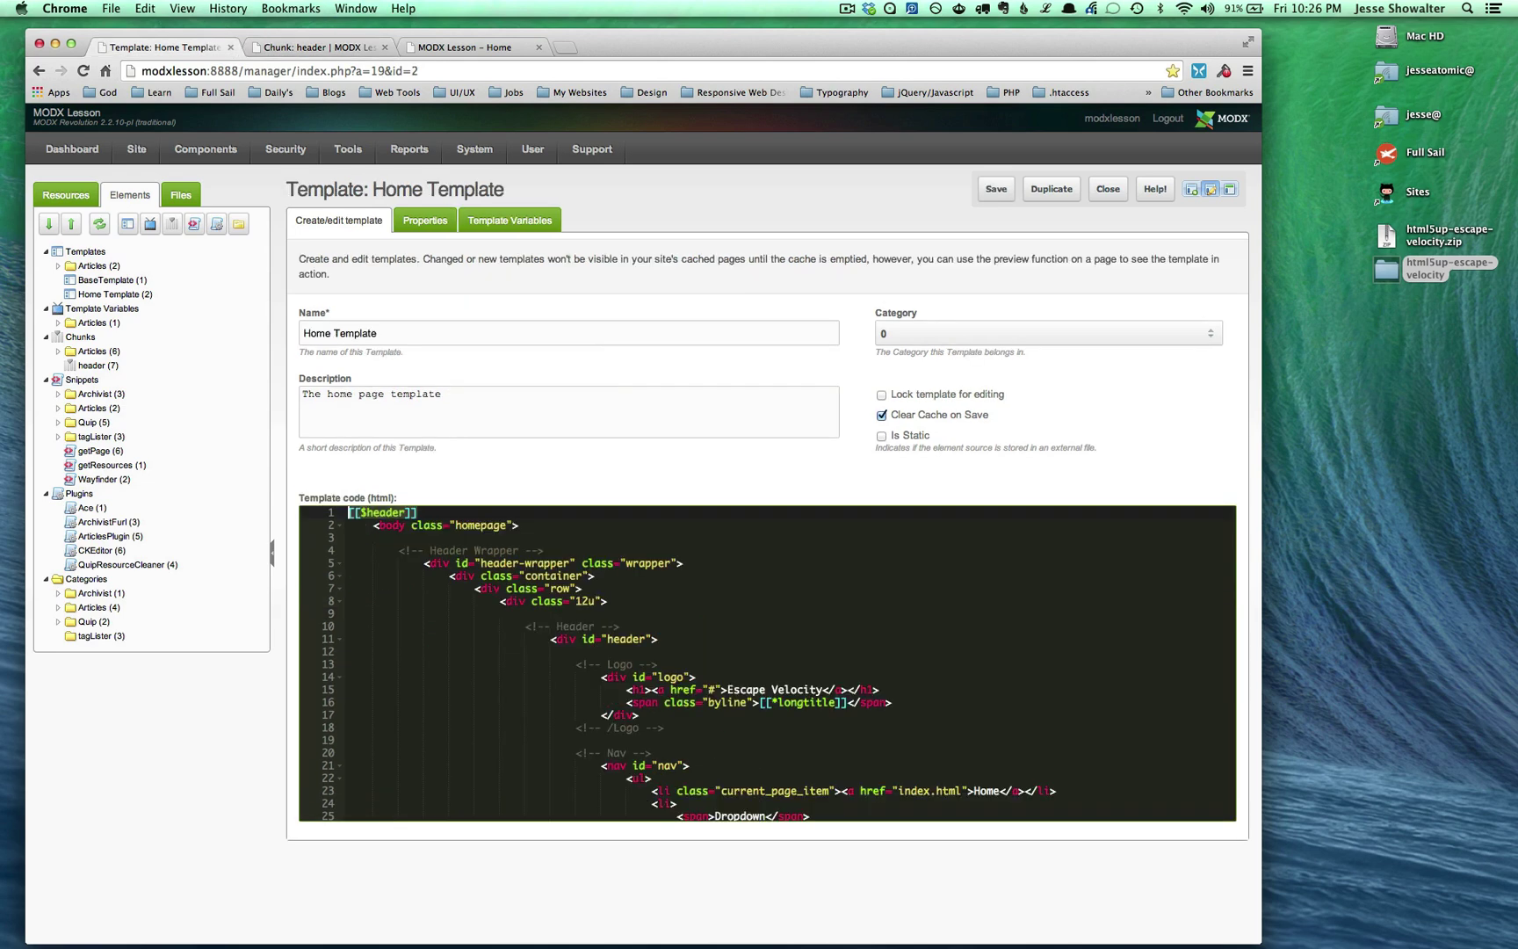
left_click(360, 514)
key("super+alt+Left")
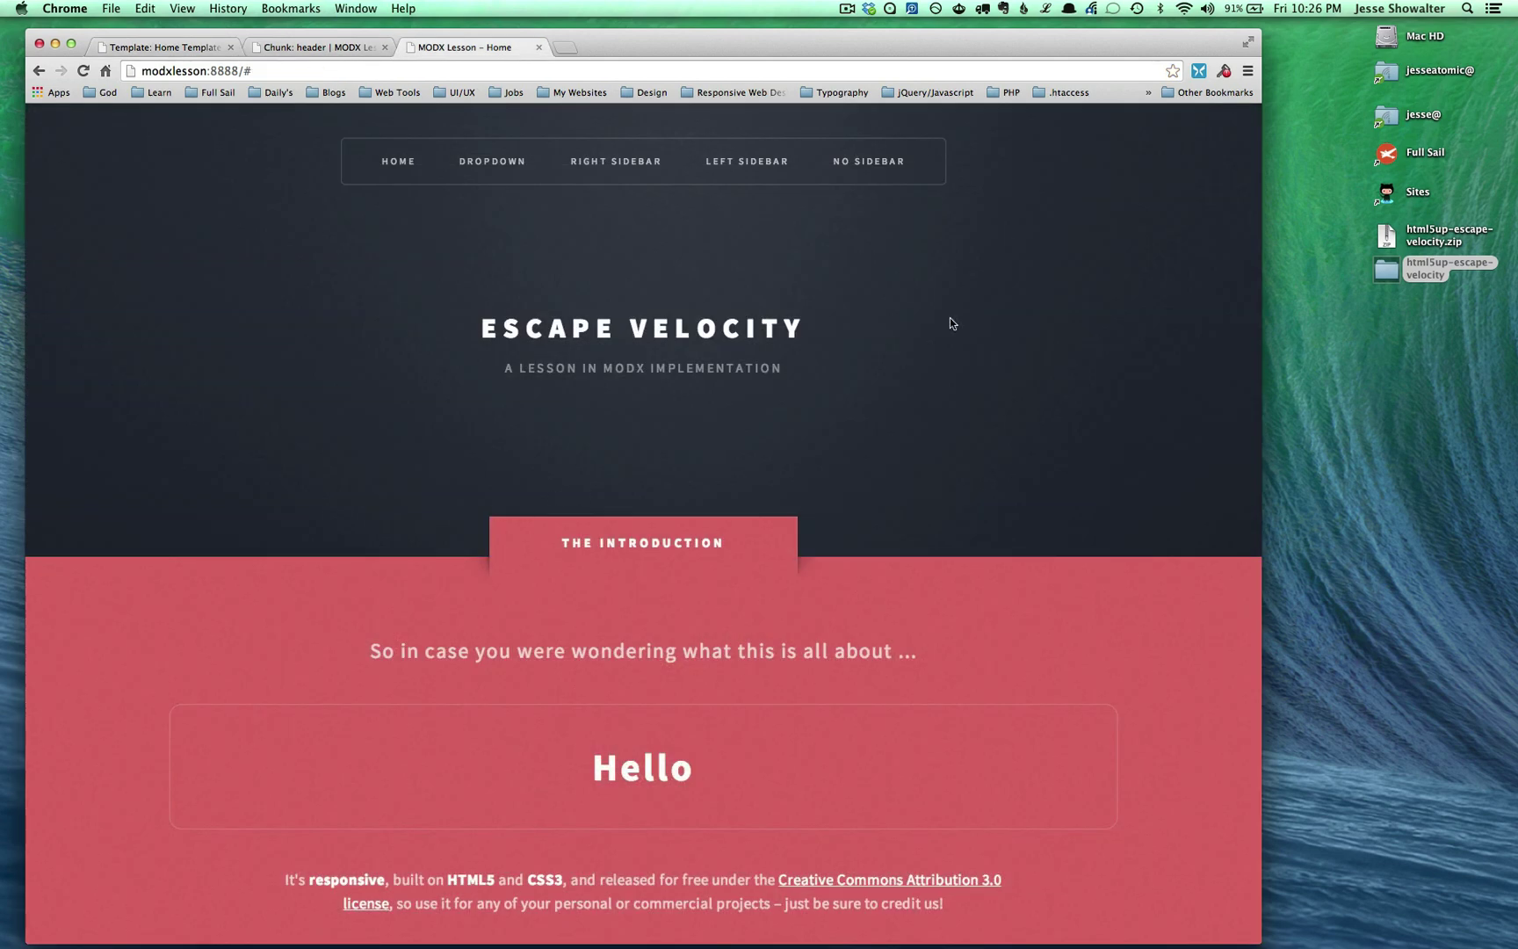
key("super+alt+Right")
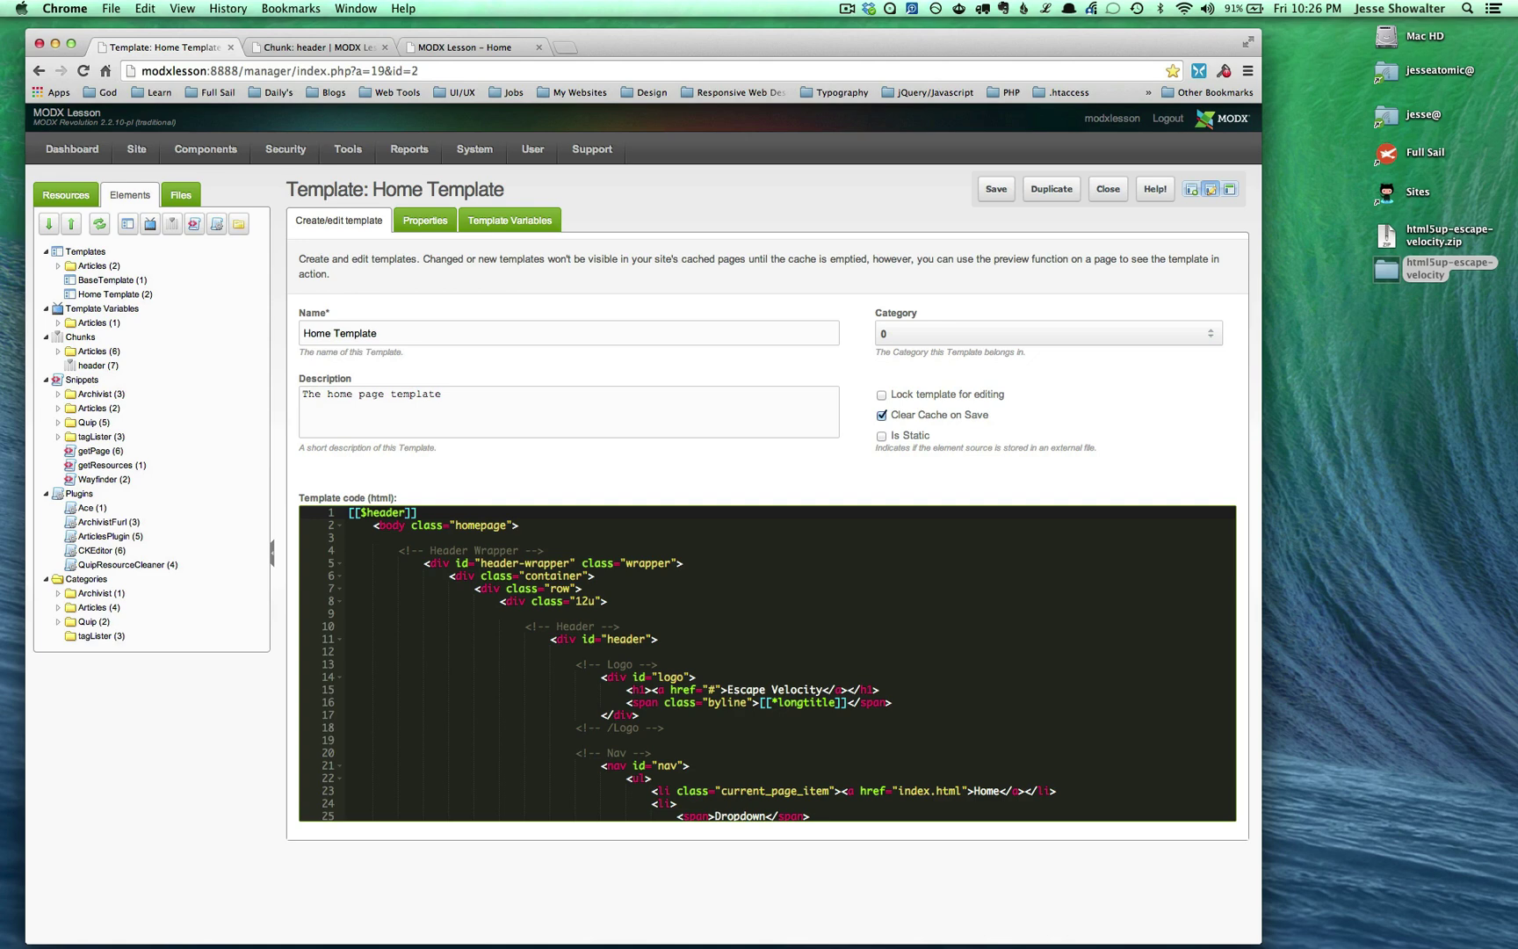
scroll(593, 575, "down", 5)
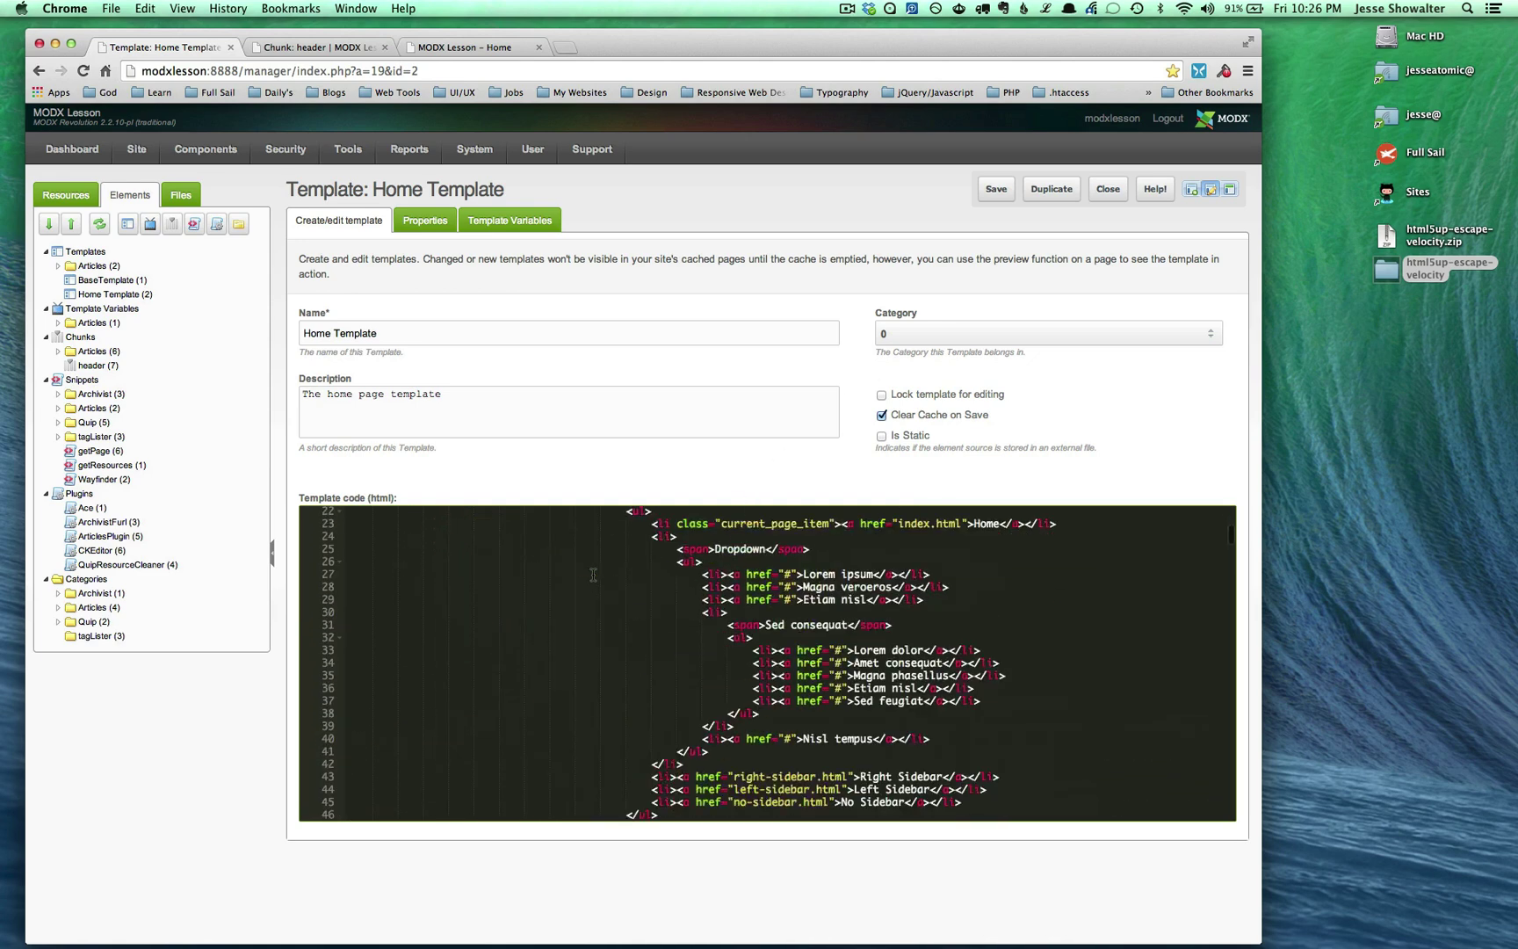
scroll(593, 575, "up", 3)
scroll(593, 574, "left", 10)
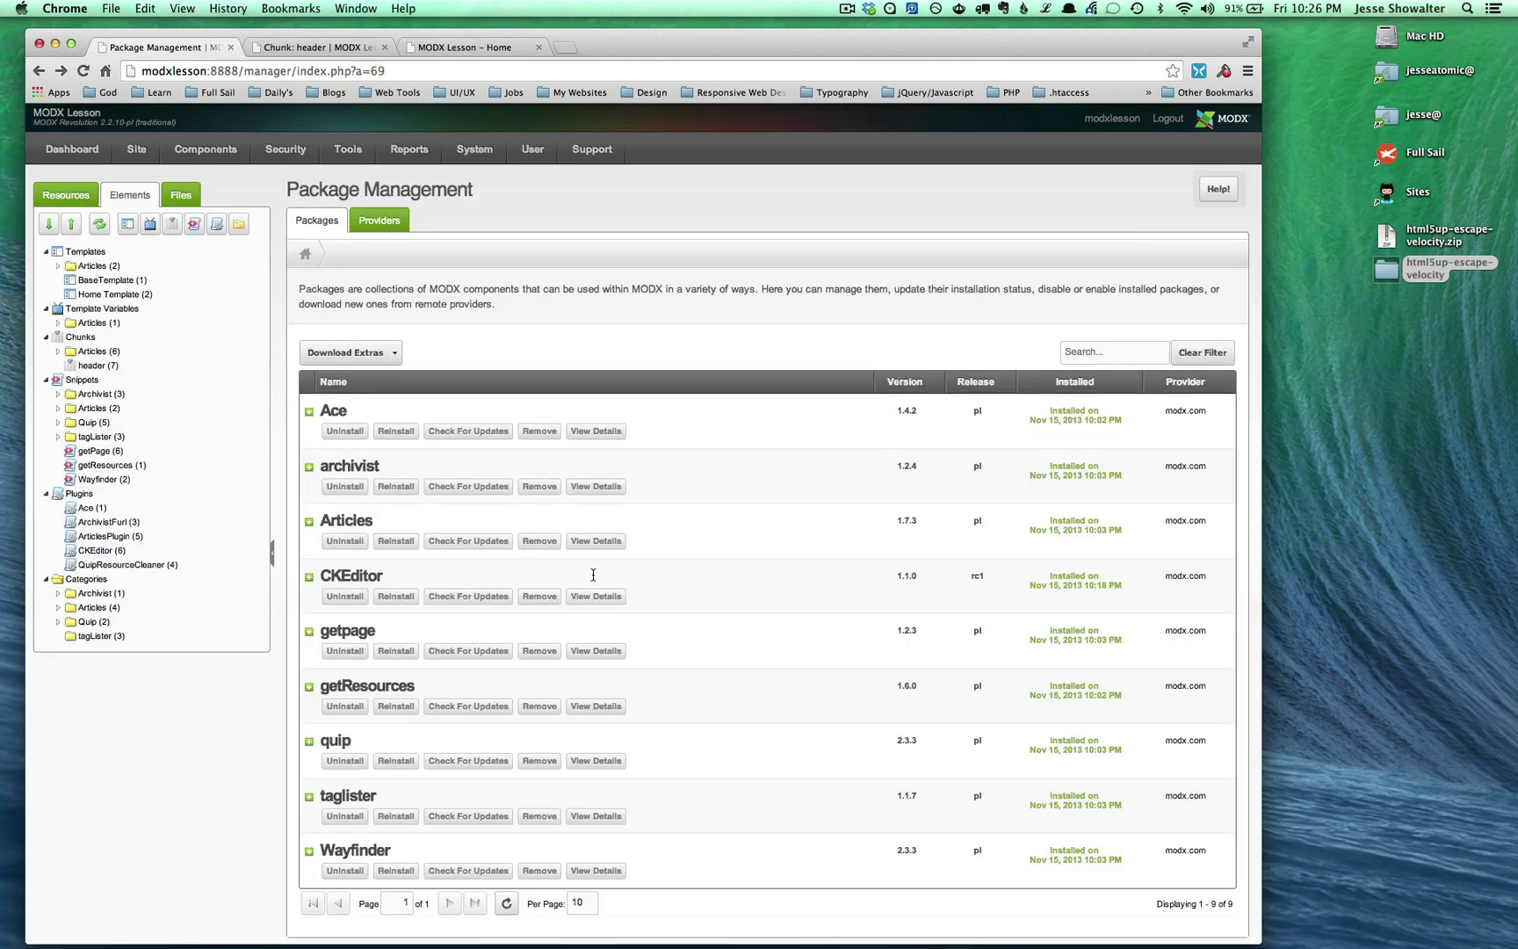
left_click(321, 49)
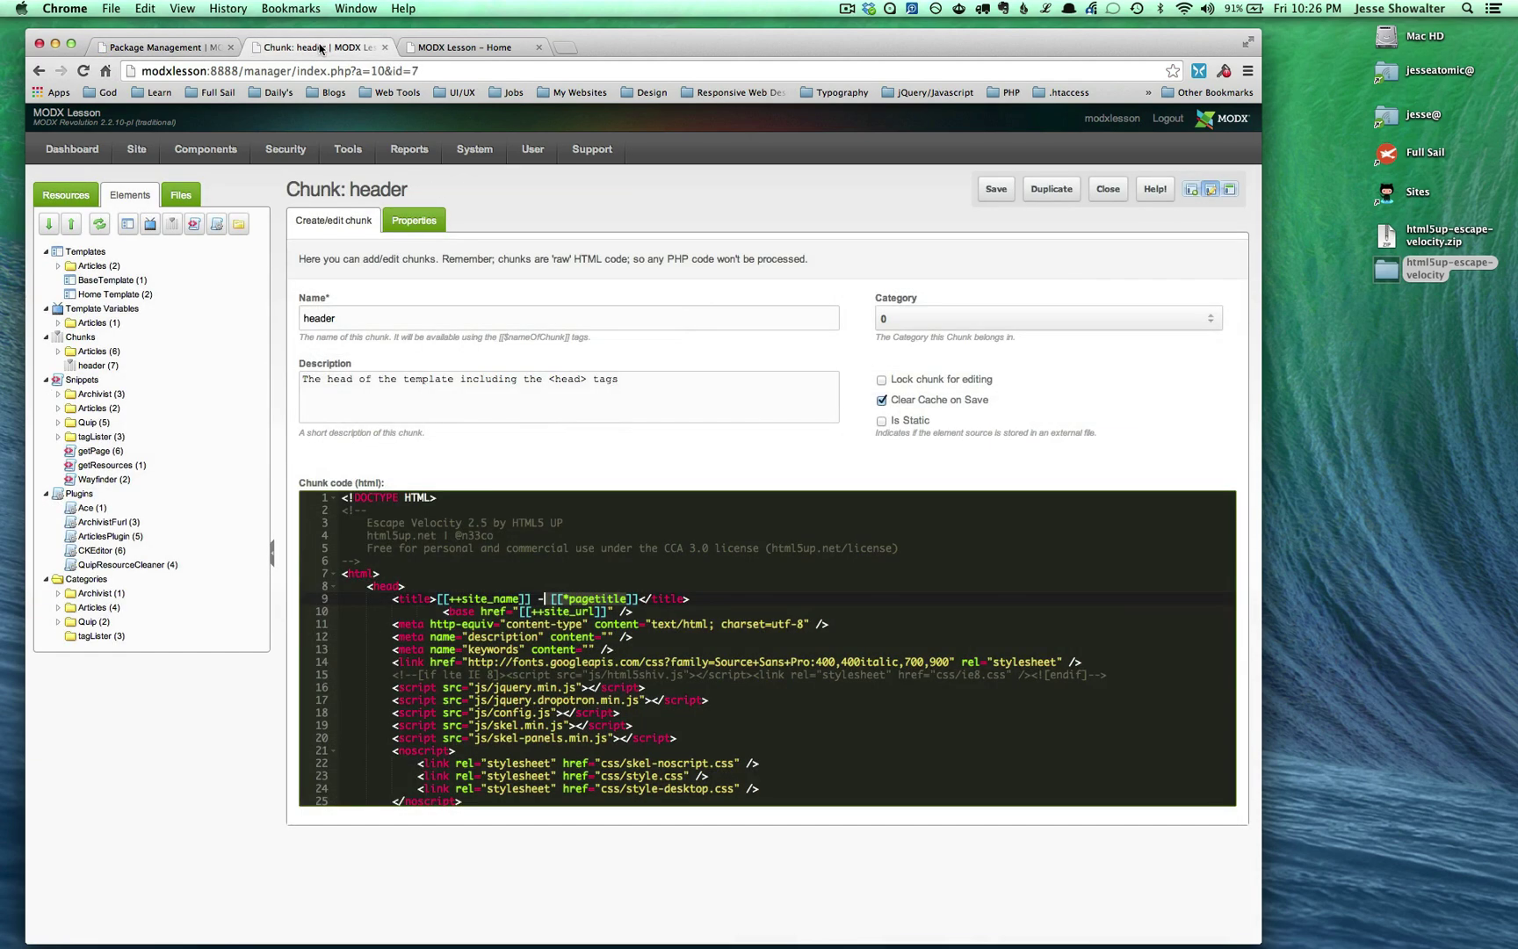
left_click(446, 49)
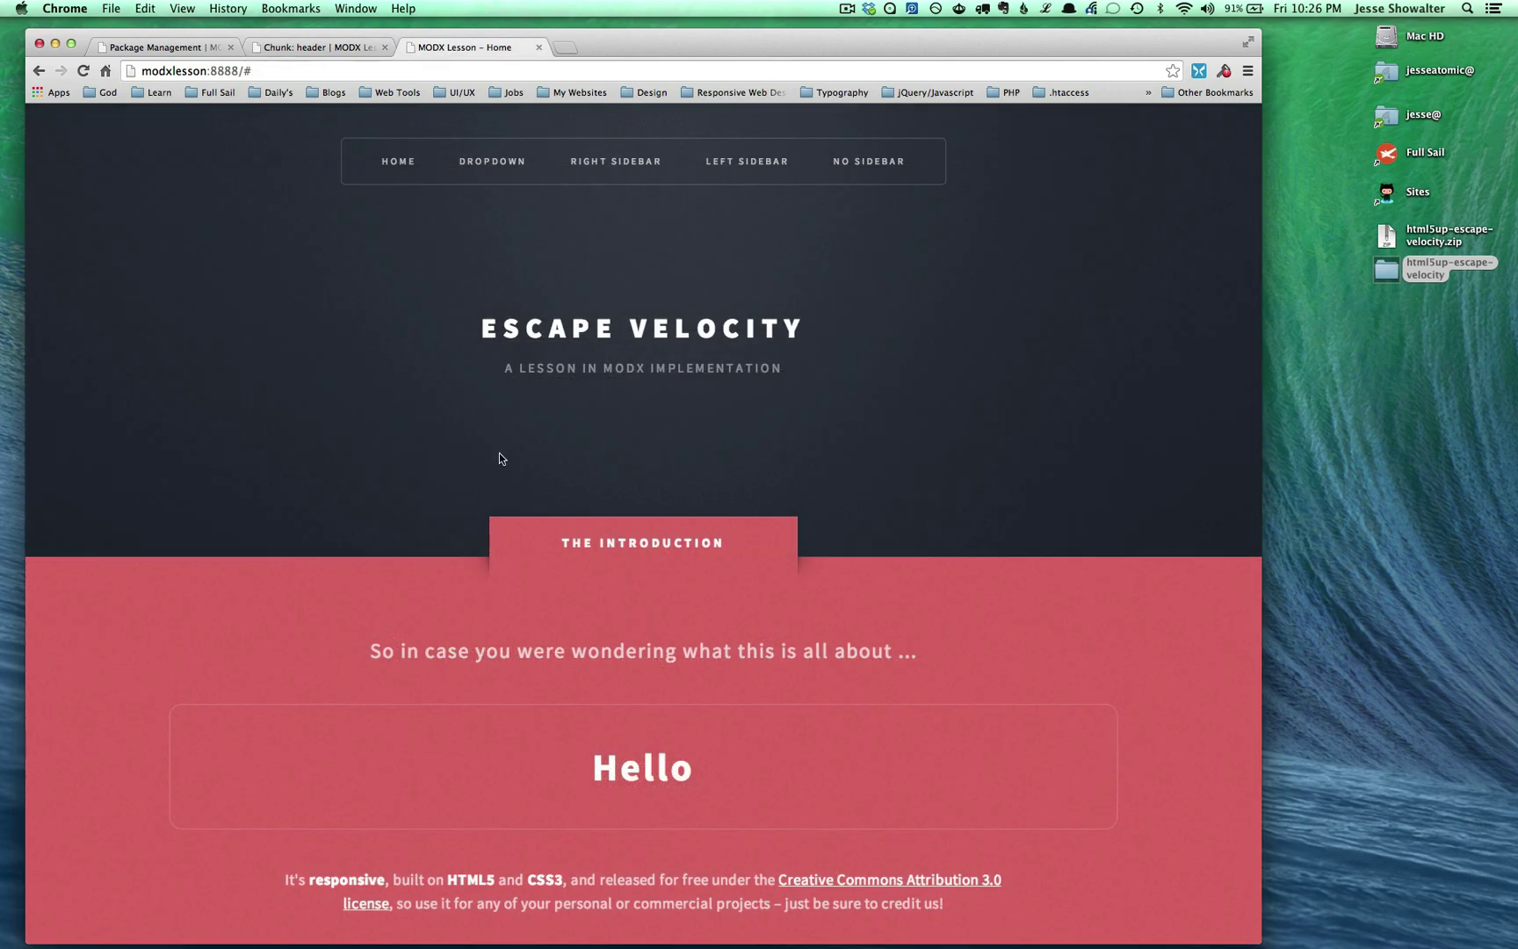
Open the Home (1) resource from the Resources tree for editing.
left_click(308, 49)
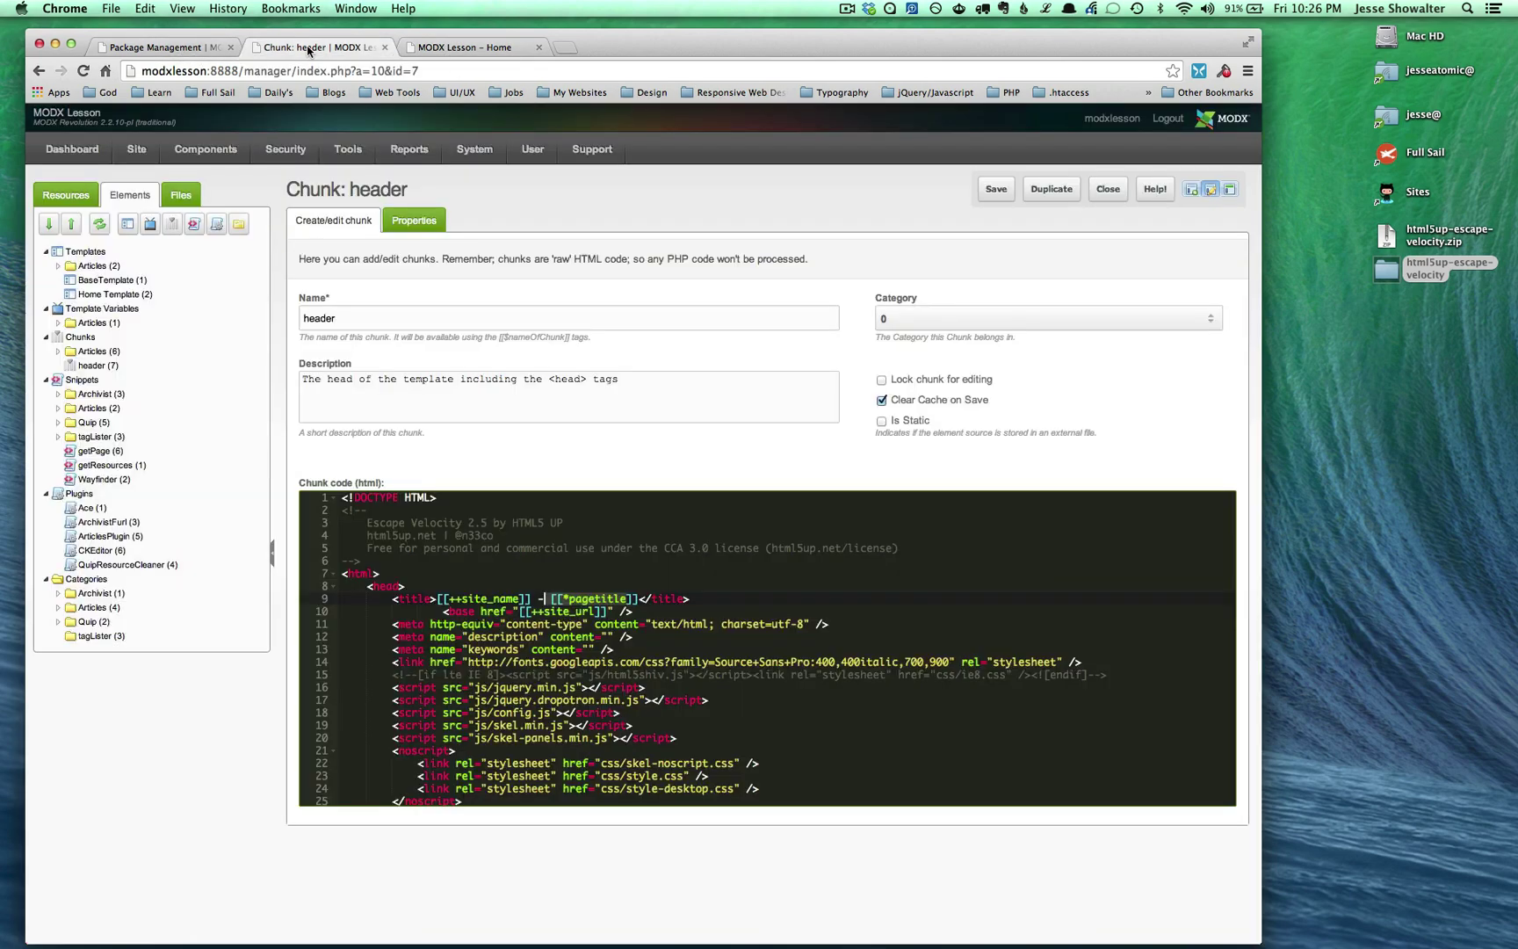
left_click(467, 51)
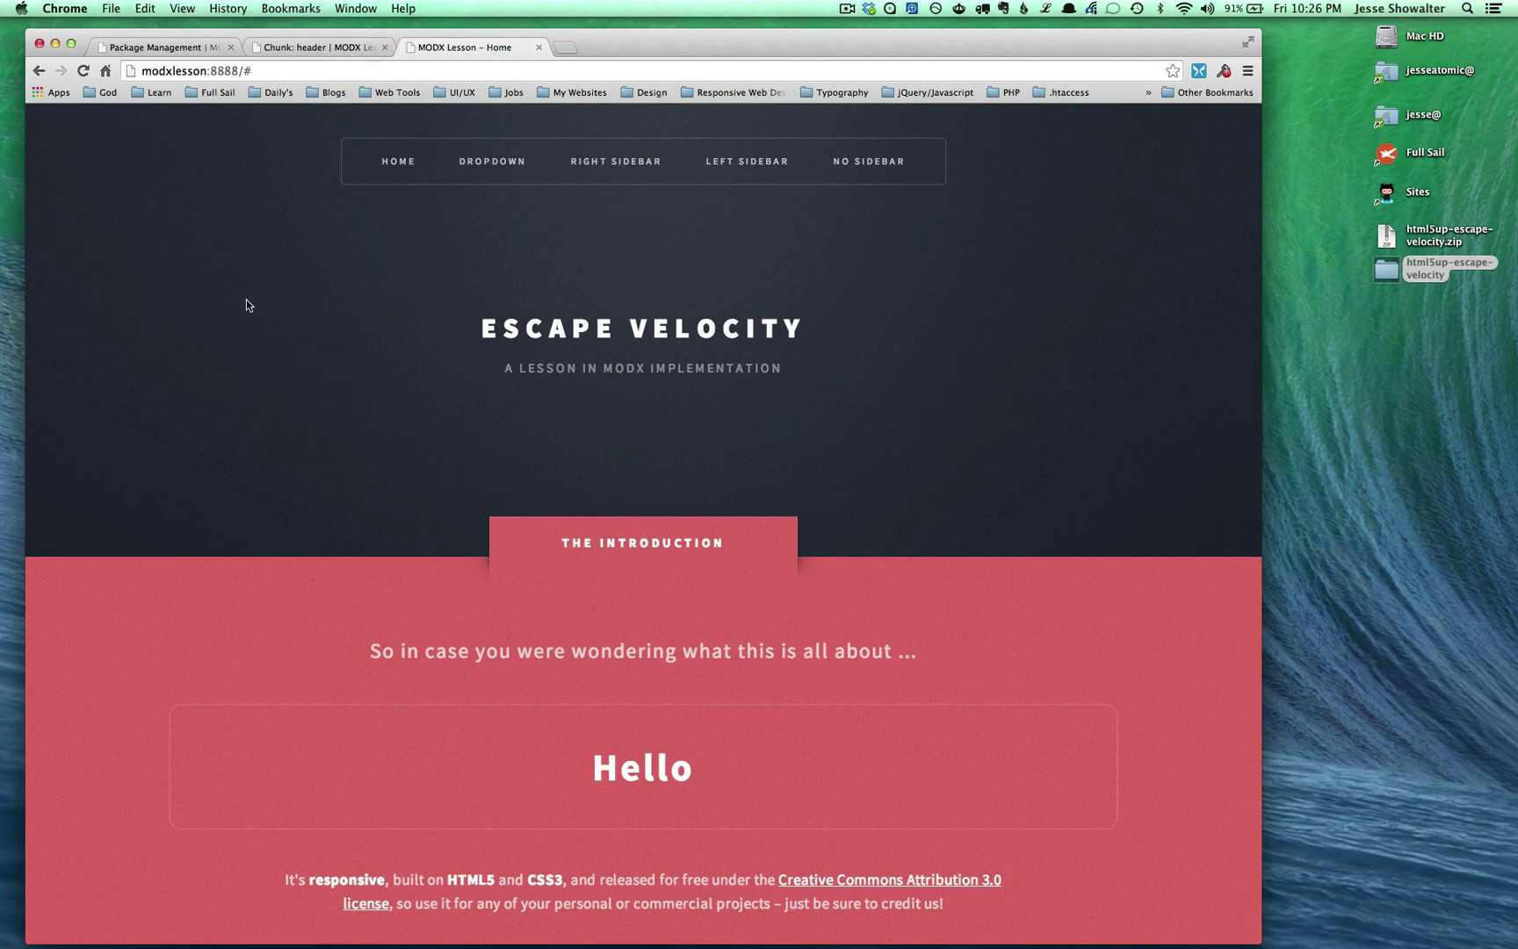
left_click(302, 48)
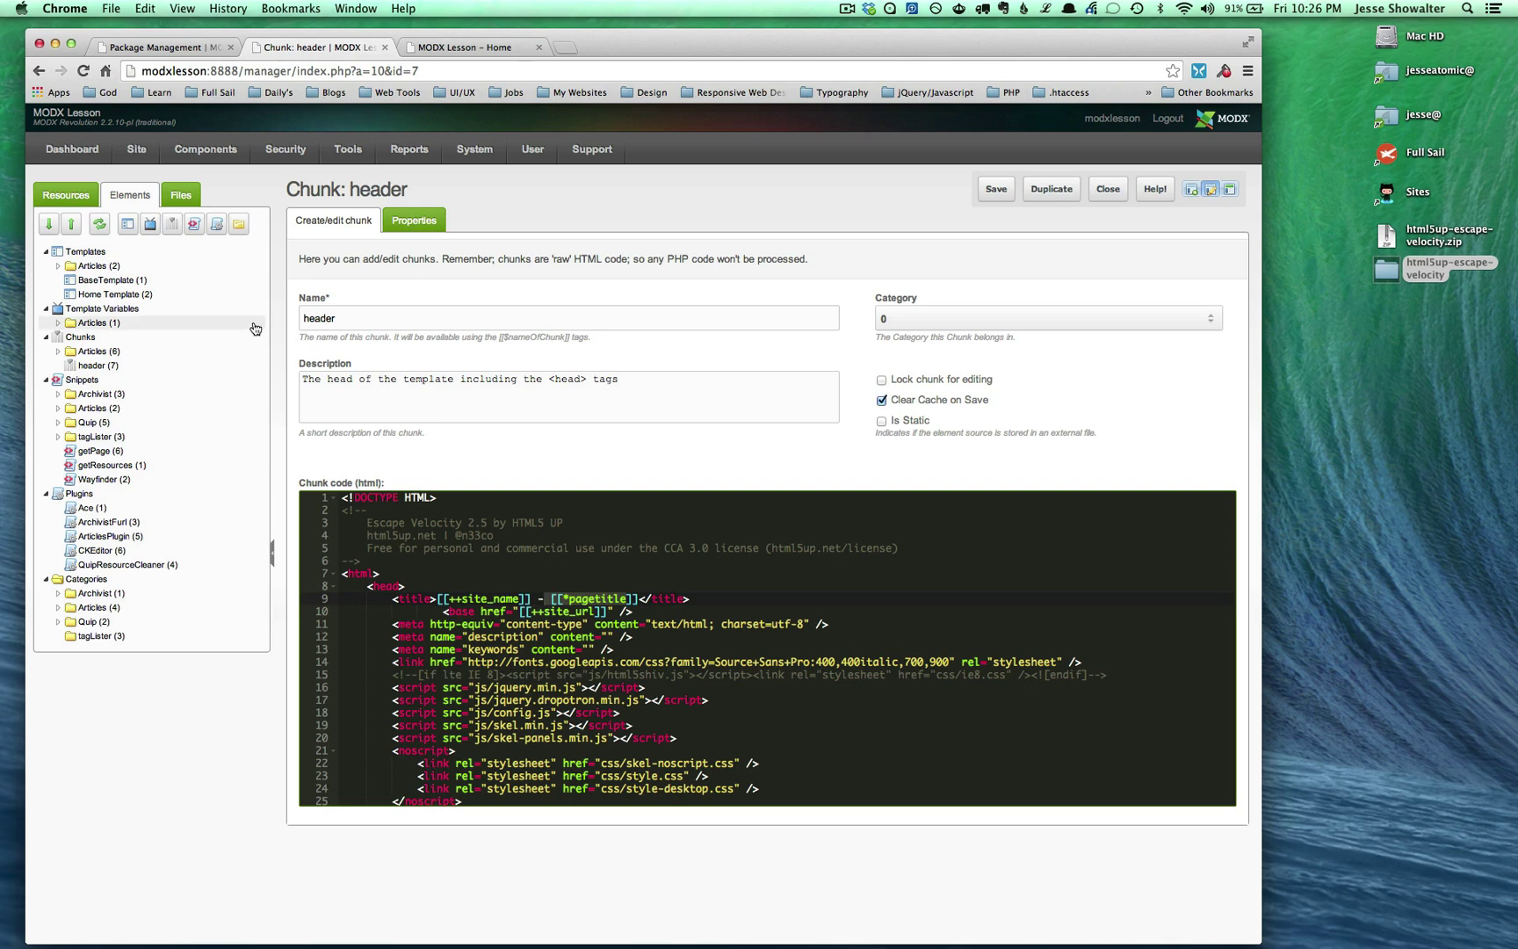
left_click(163, 49)
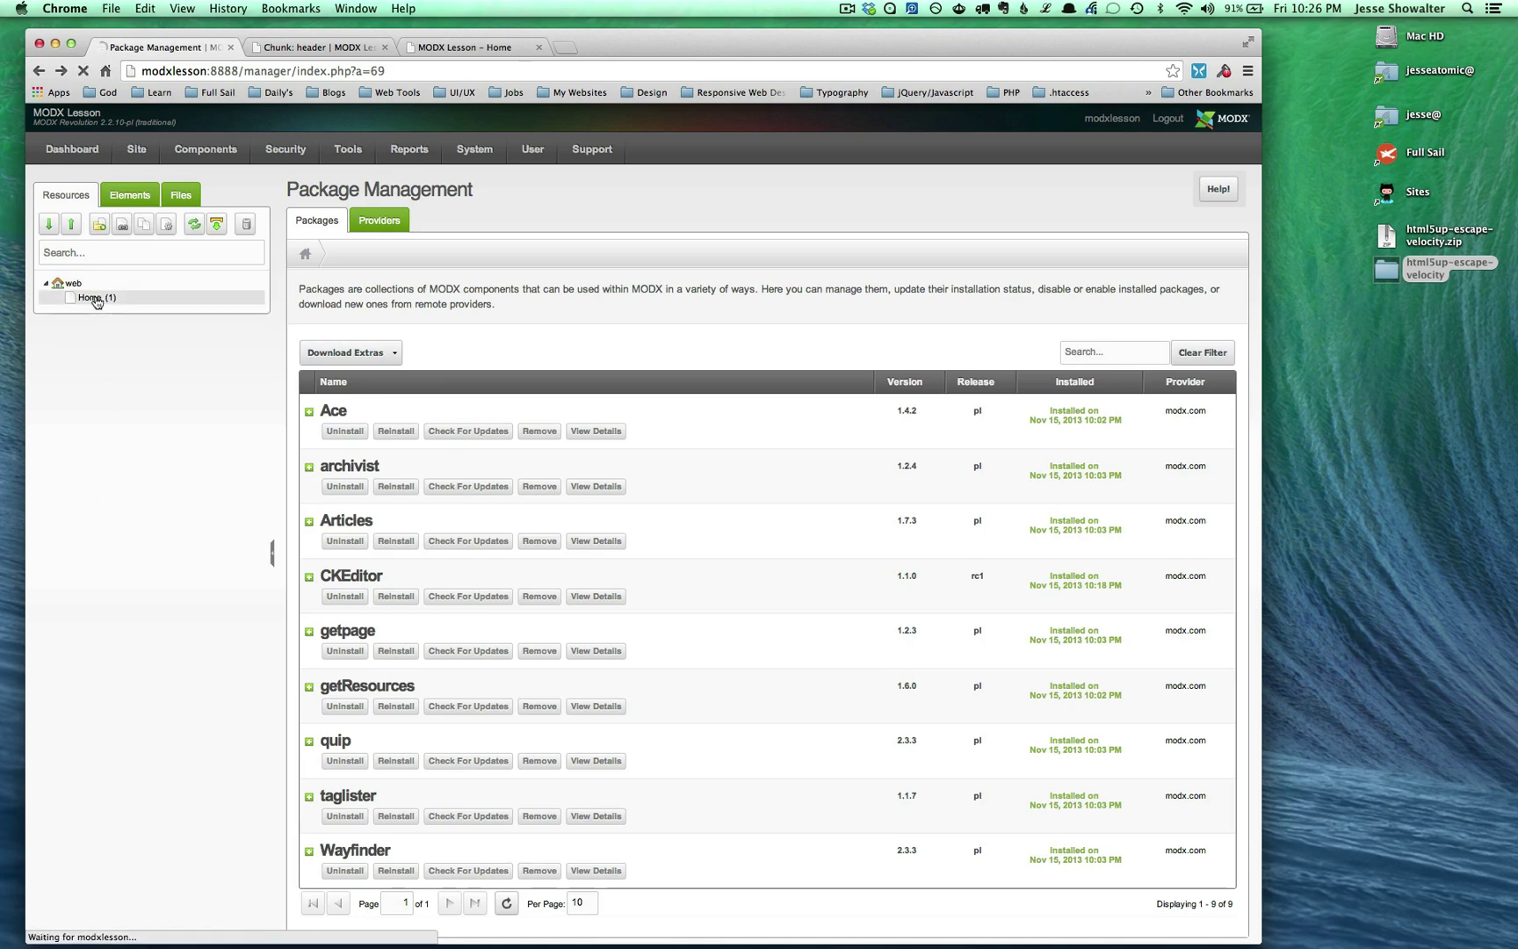
left_click(94, 298)
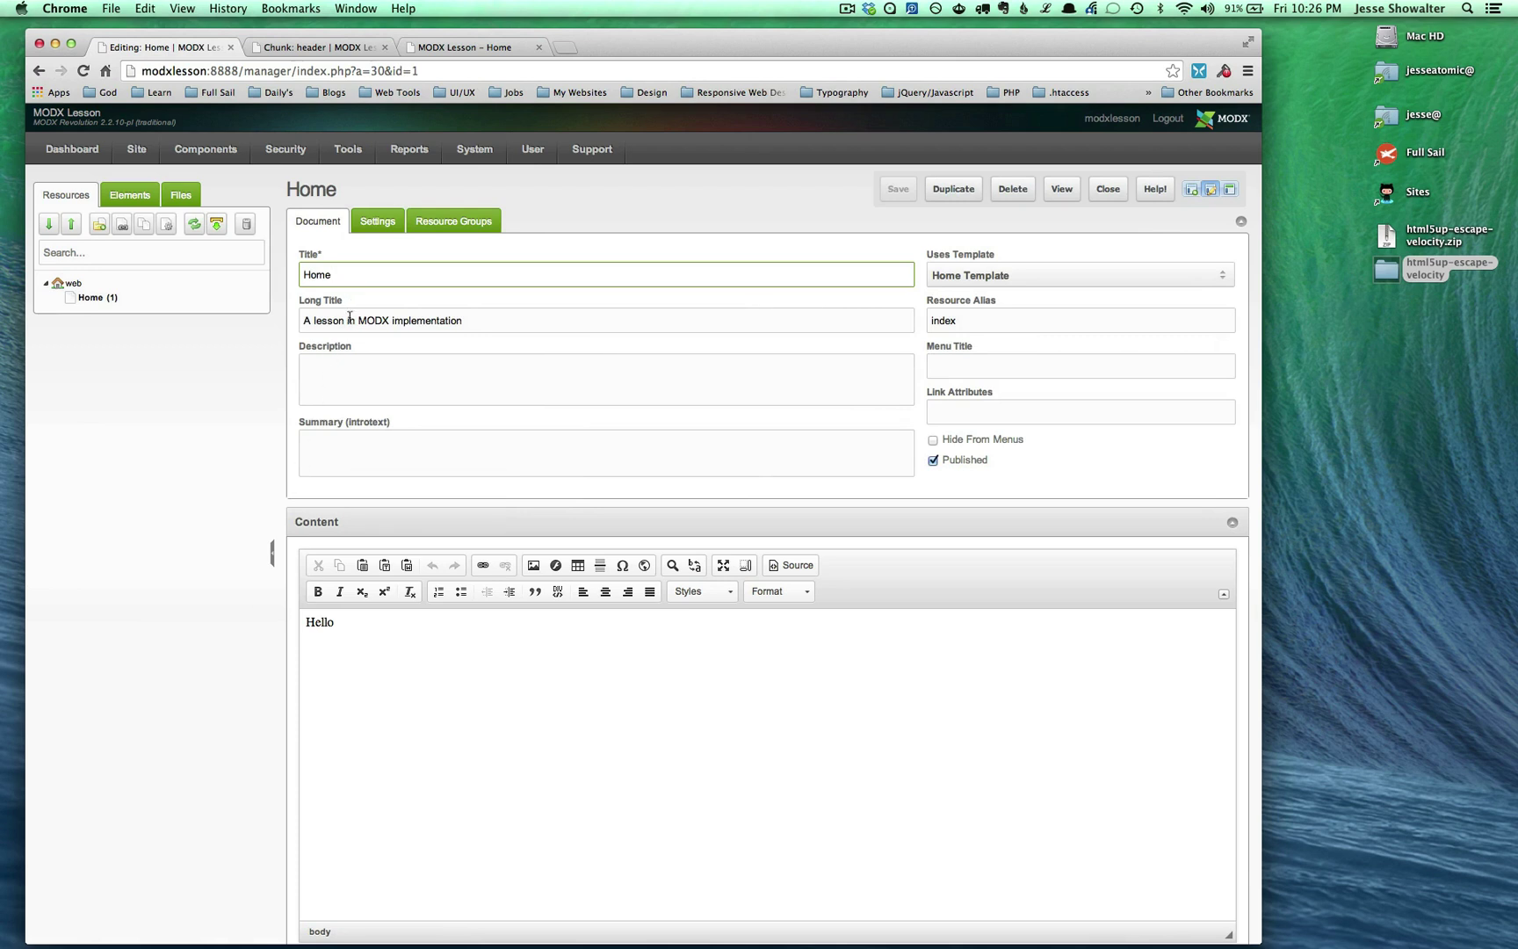
Review the Home resource's Long Title, Description, Summary and Hello content fields.
left_click(478, 319)
left_click_drag(468, 320, 285, 321)
left_click(333, 364)
left_click(340, 433)
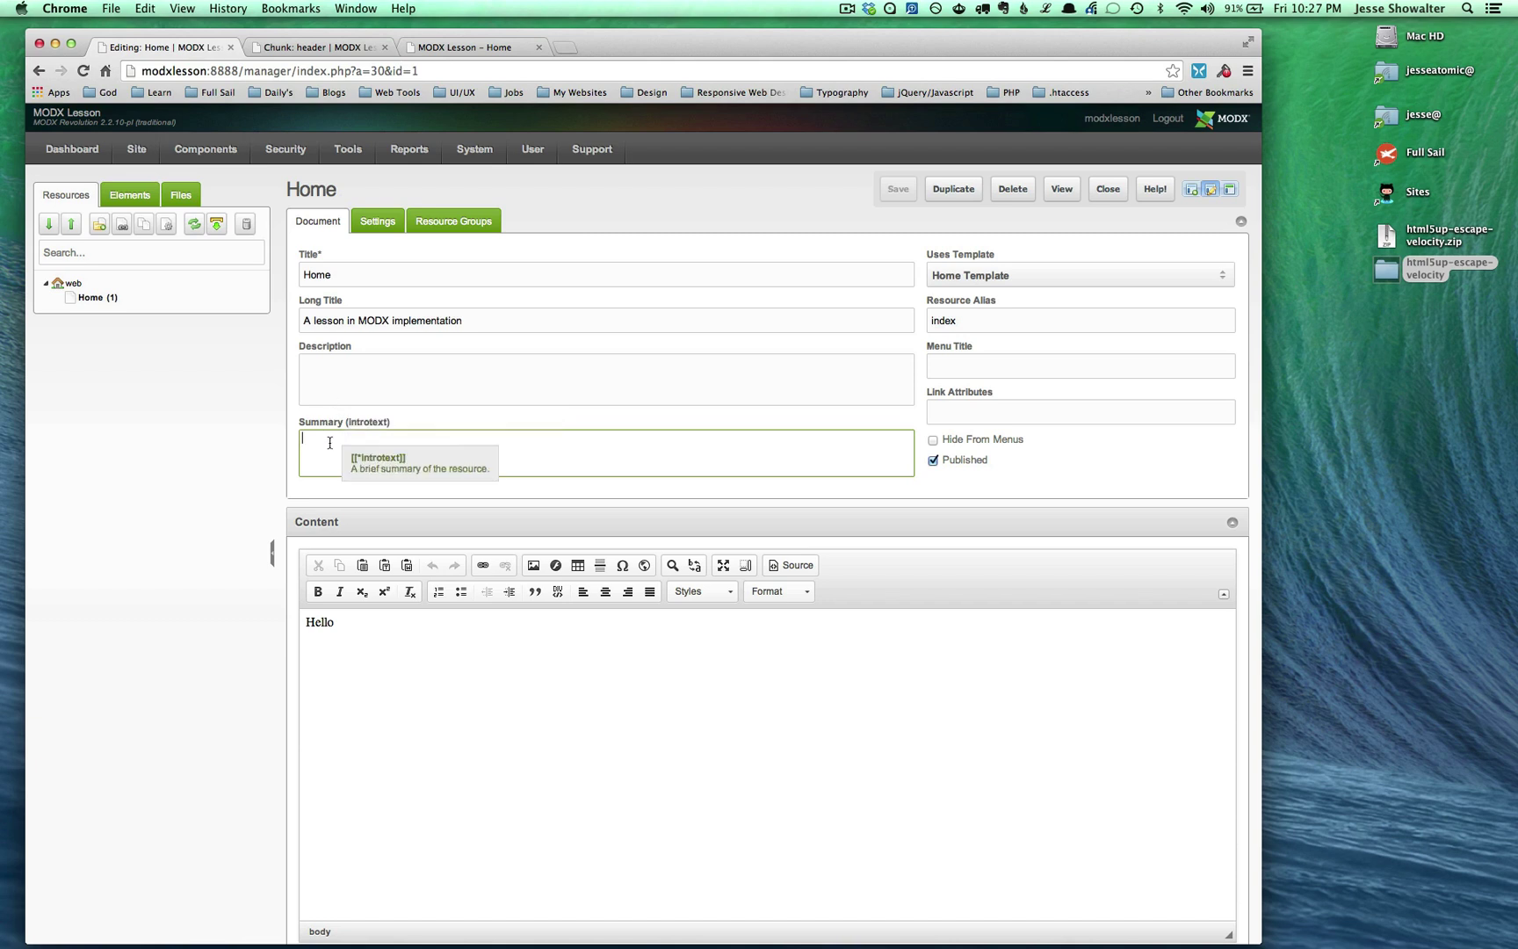
left_click(367, 629)
Match the Hello content to the live page, then show the Elements tree beside the editor.
key("super+alt+Left")
left_click_drag(698, 779, 625, 771)
double_click(635, 765)
key("super+alt+Right")
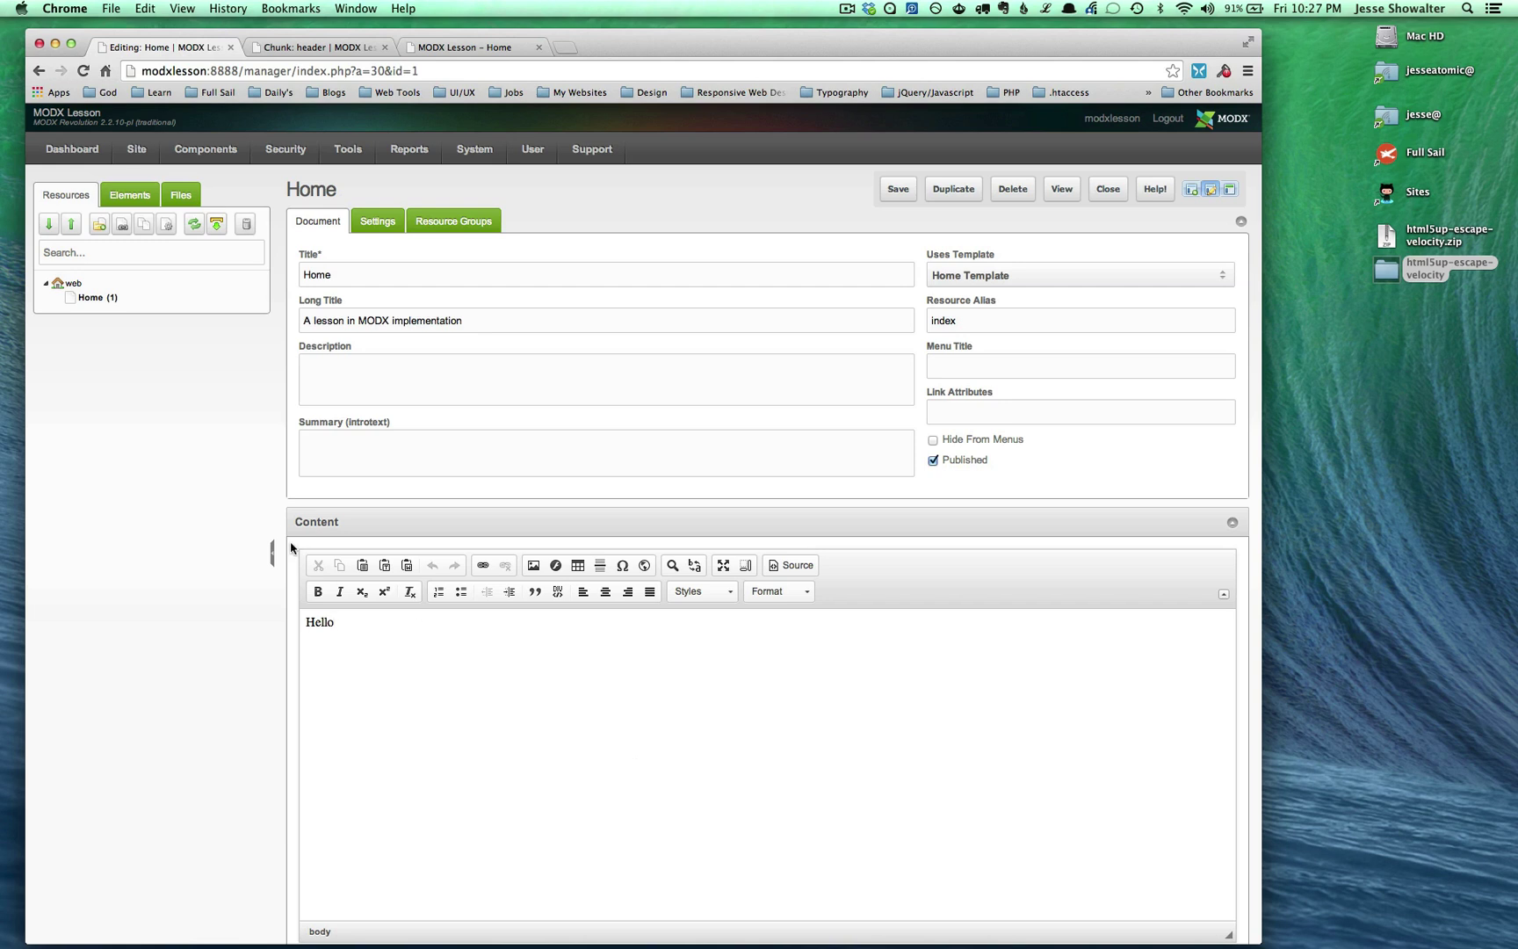
left_click(132, 195)
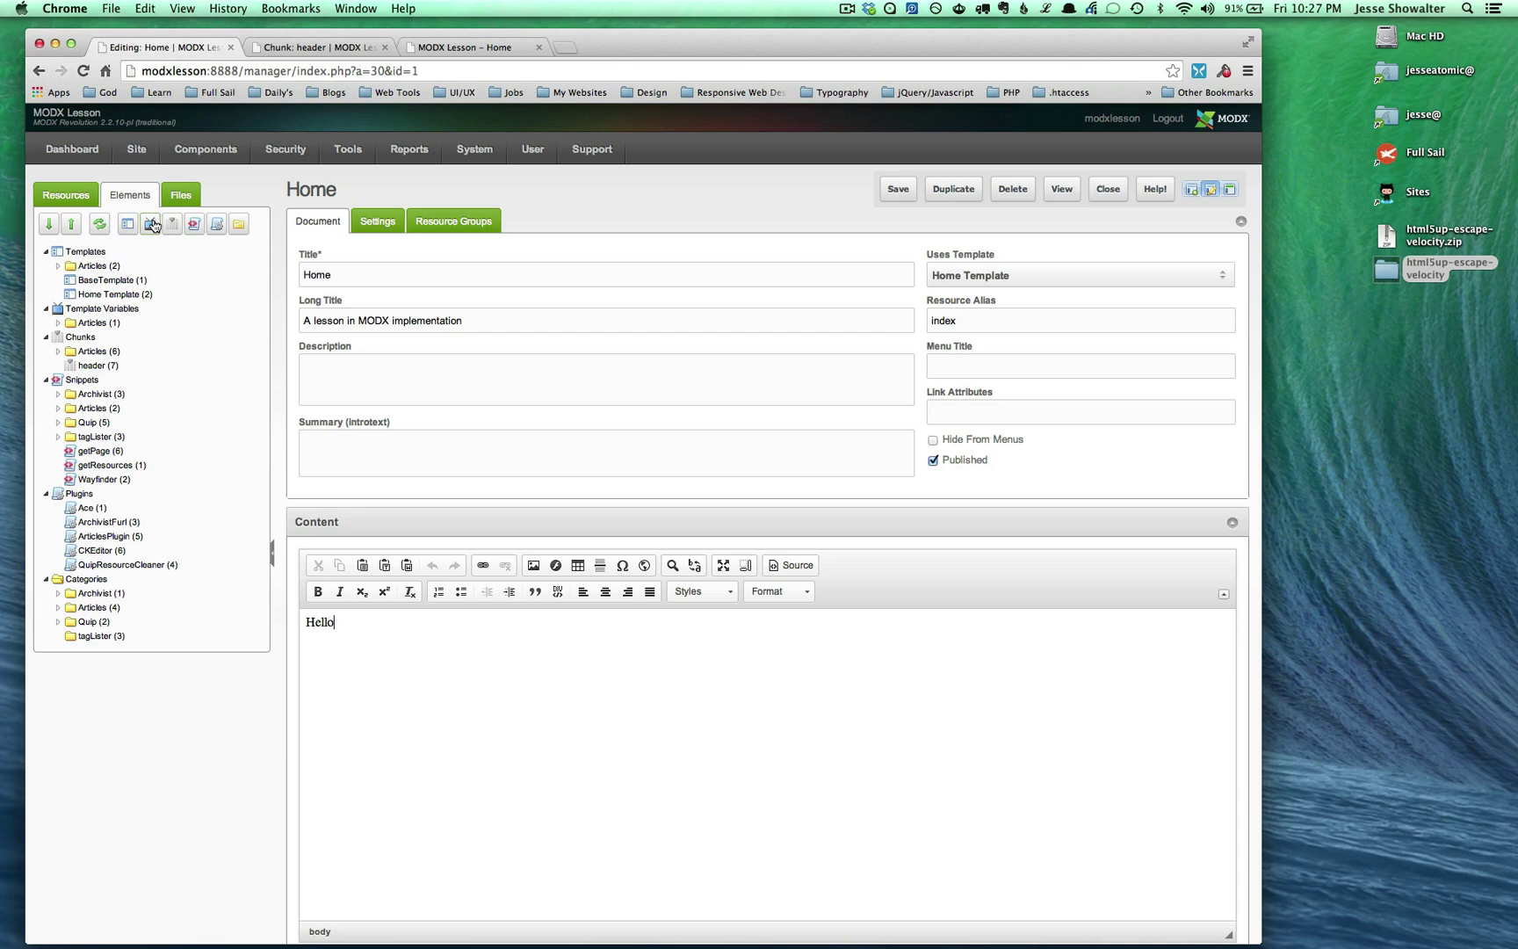
key("super+3")
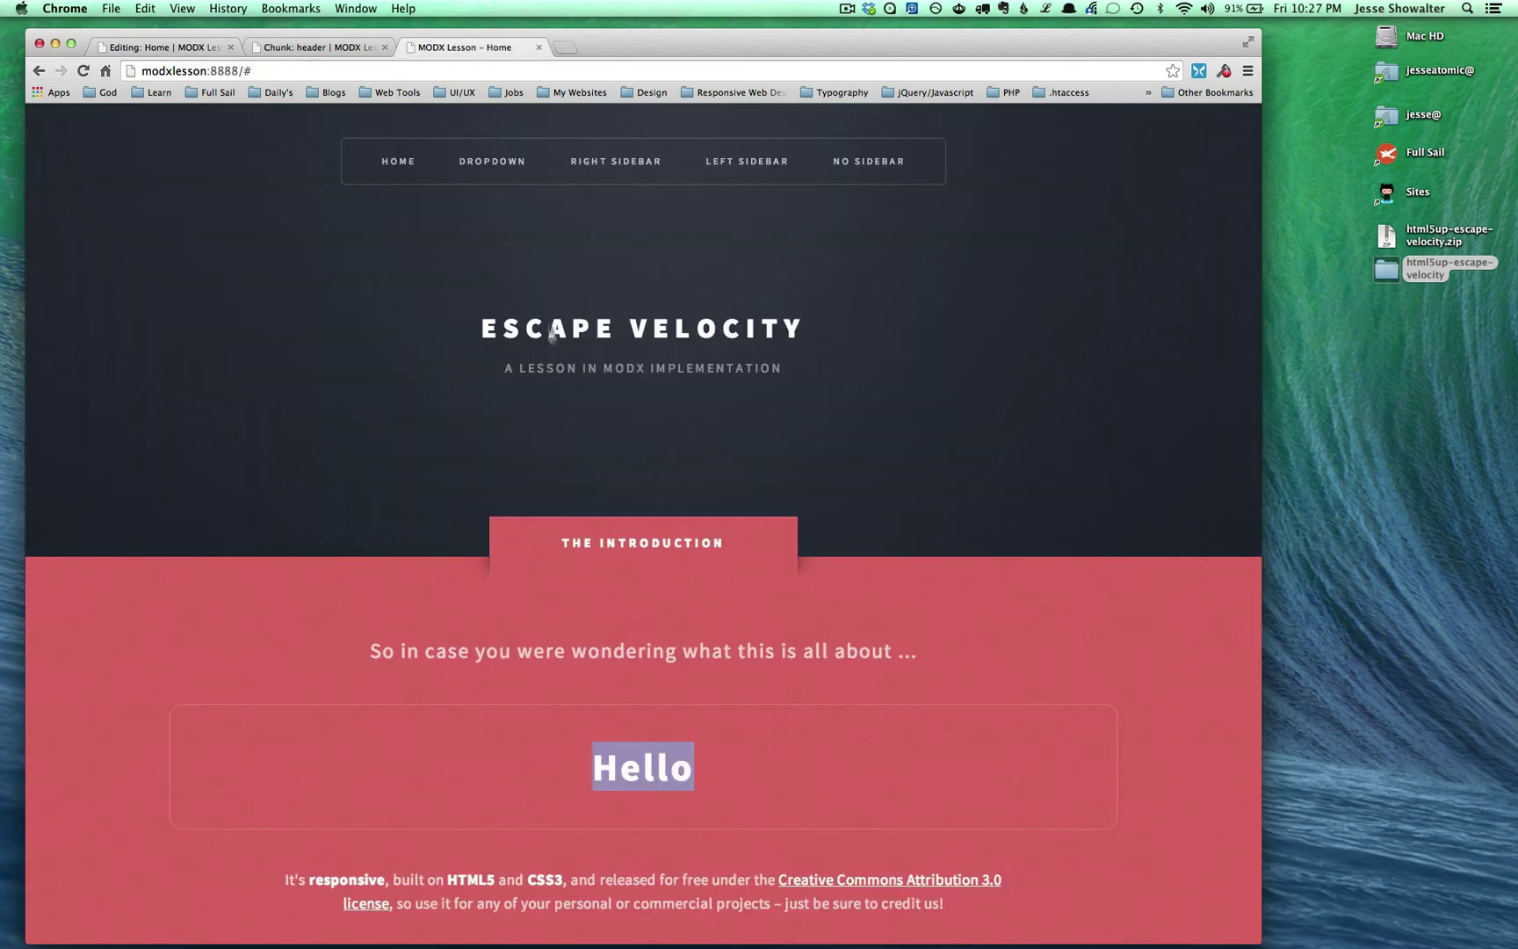
Read through the live site's content, then return to the Home resource with the resource tree showing.
scroll(586, 386, "down", 3)
left_click(545, 609)
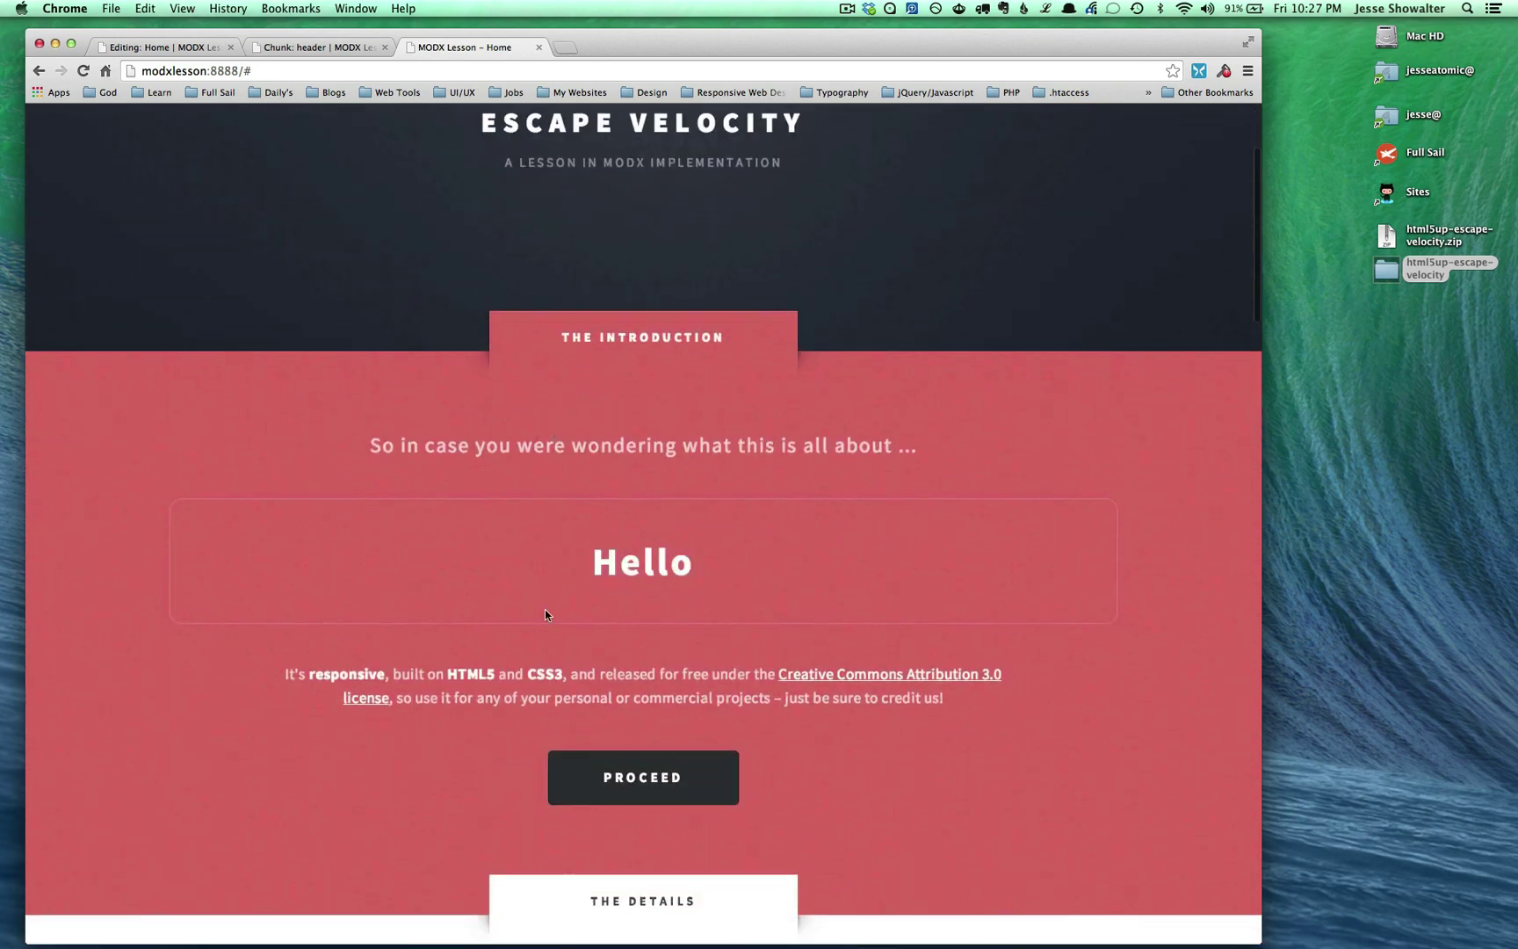
scroll(545, 609, "down", 1)
left_click_drag(411, 578, 949, 605)
scroll(413, 482, "down", 9)
scroll(413, 481, "up", 10)
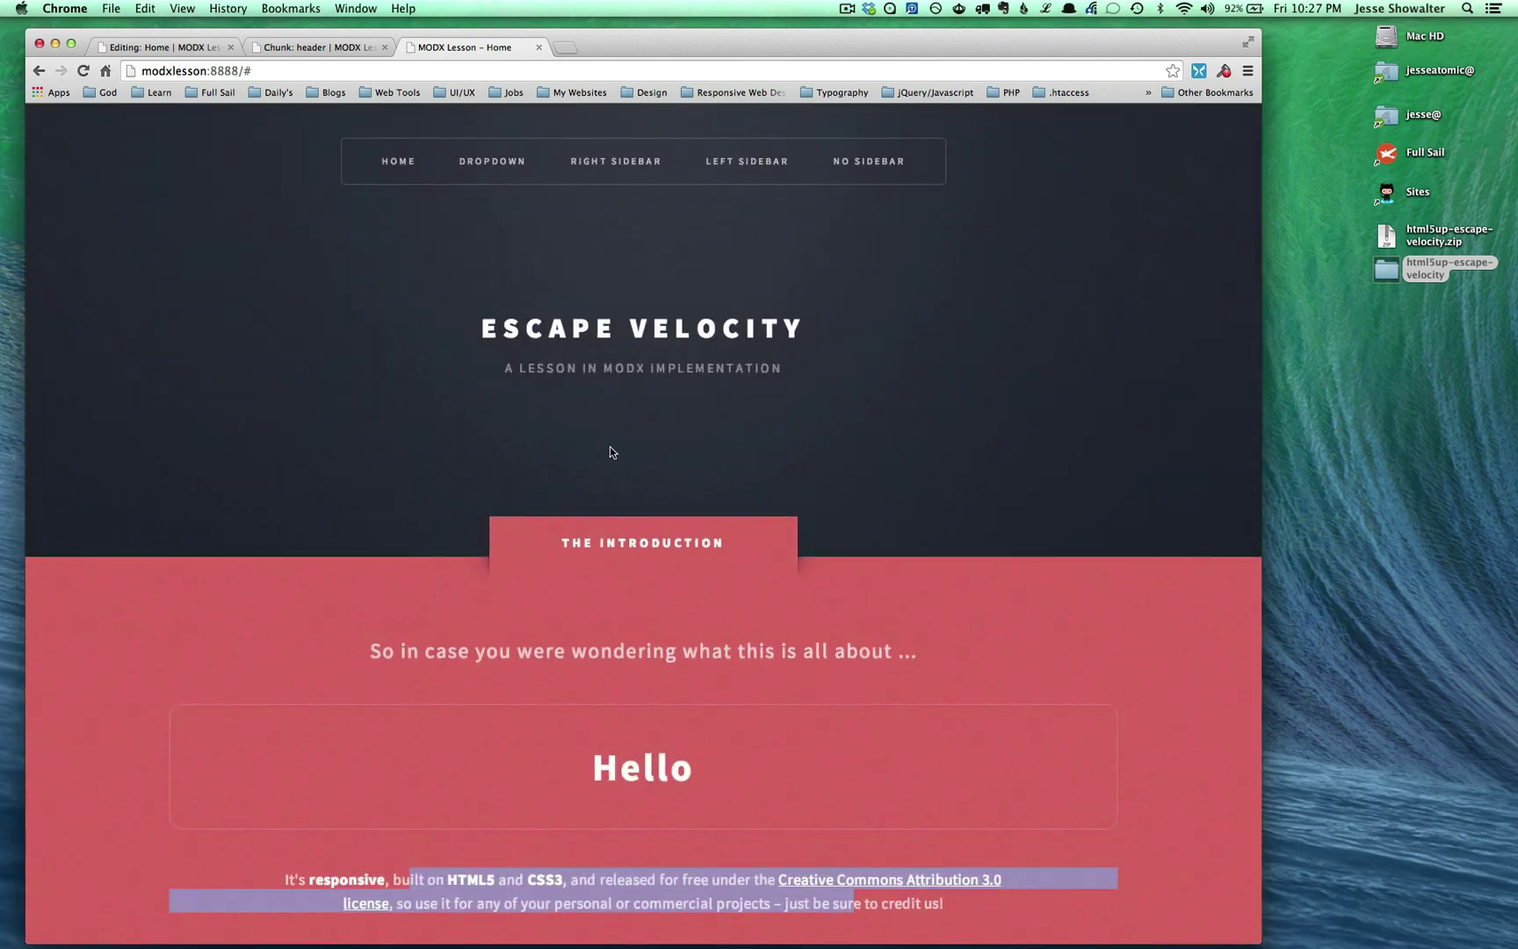
key("super+1")
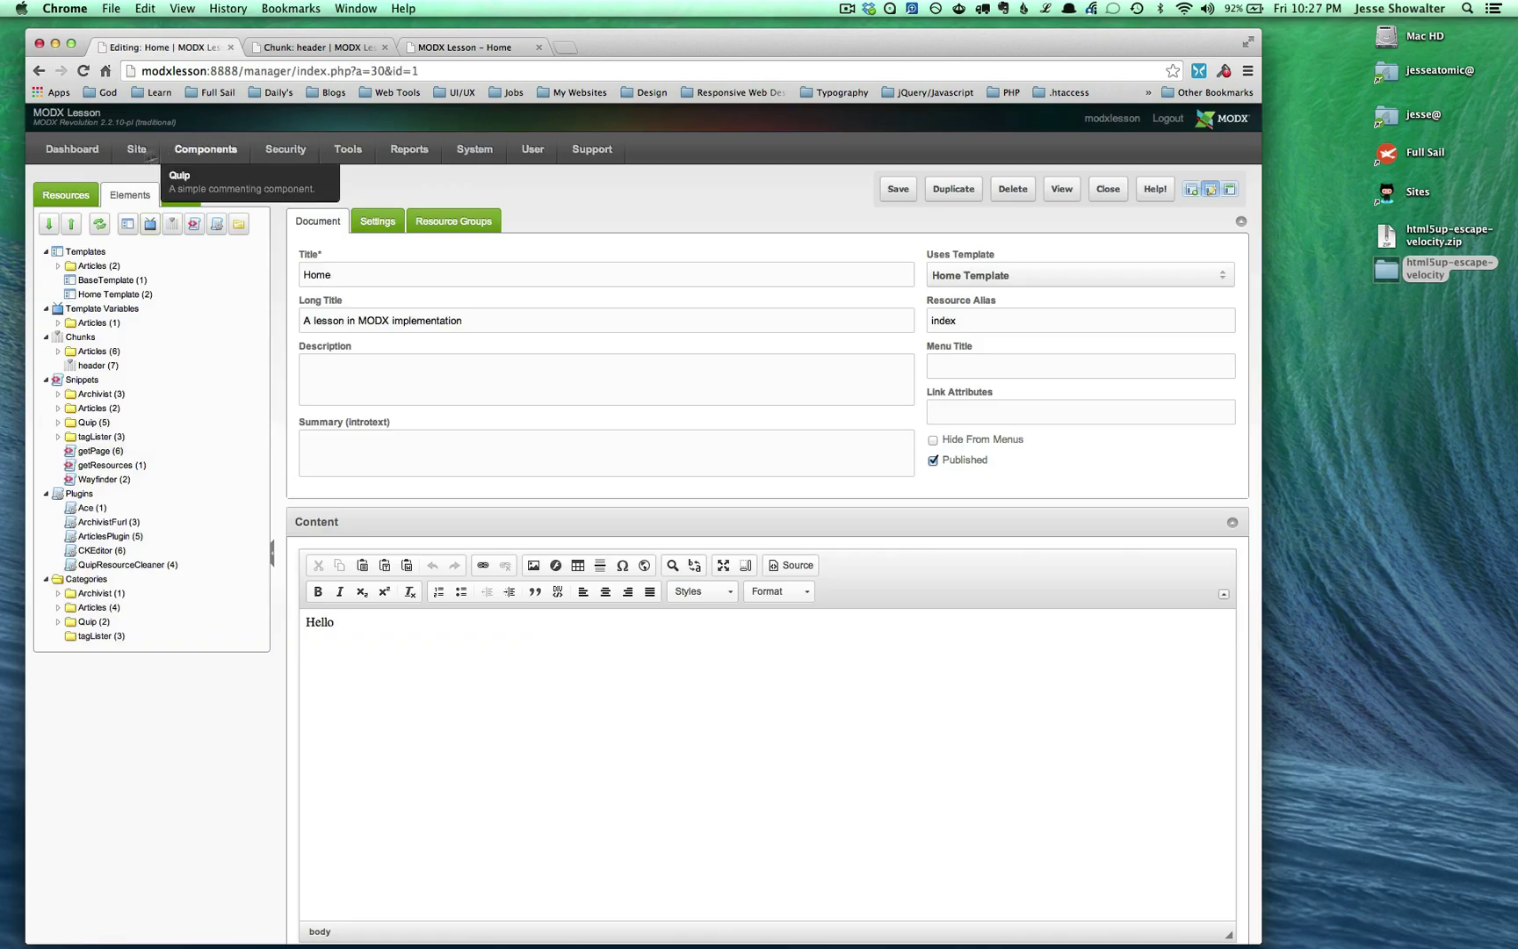
left_click(76, 199)
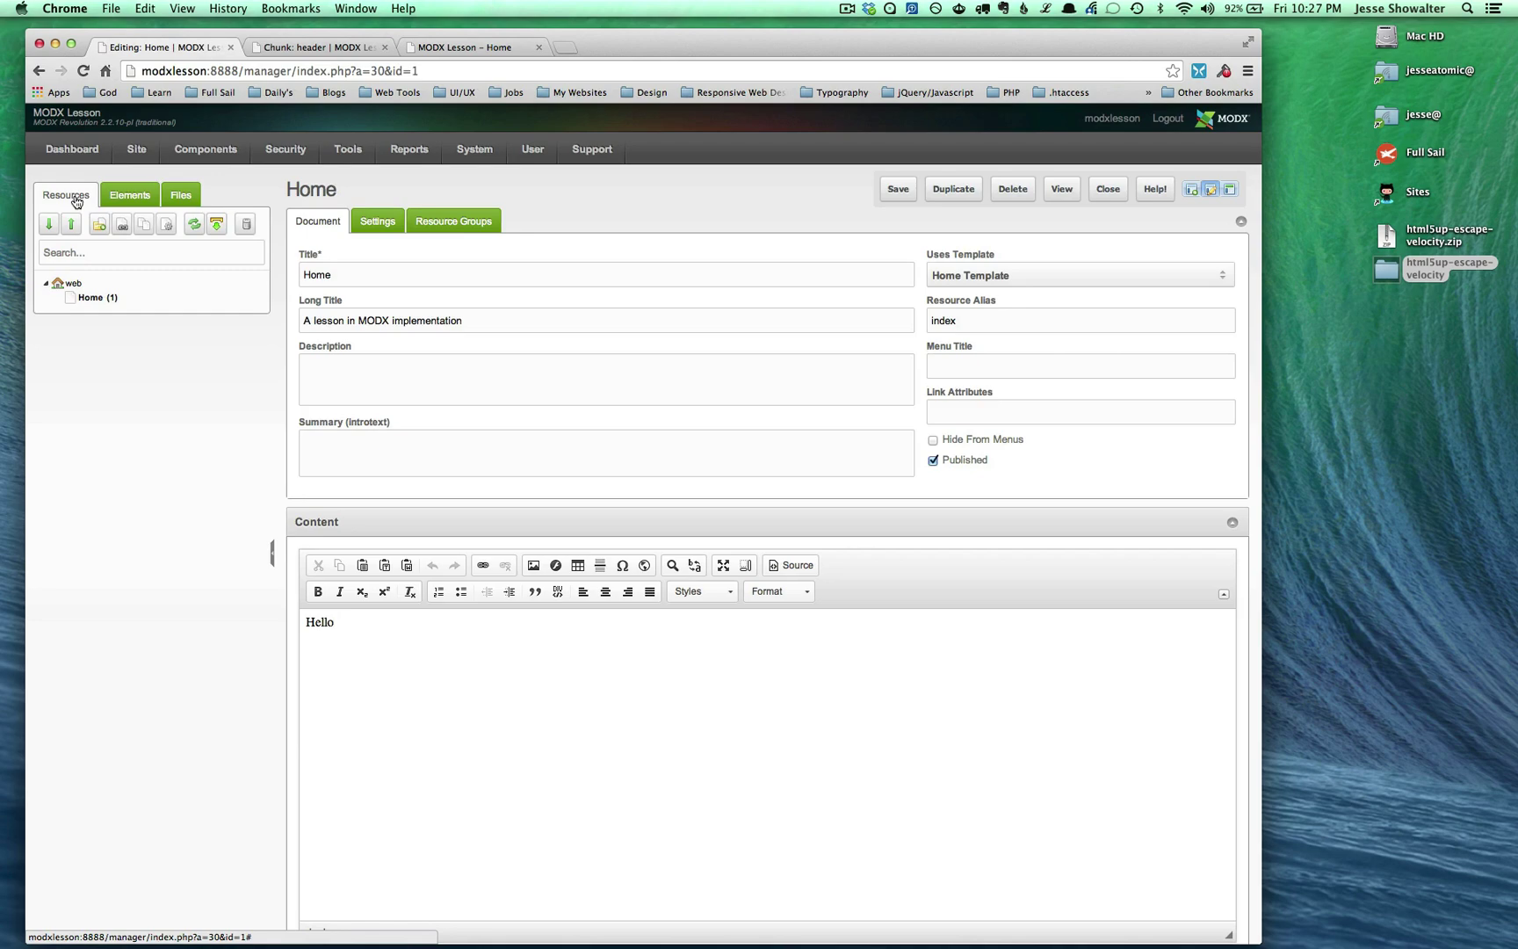
Recheck the live home page, then select the Home resource's whole Long Title and view the header chunk.
key("super+3")
scroll(980, 241, "down", 10)
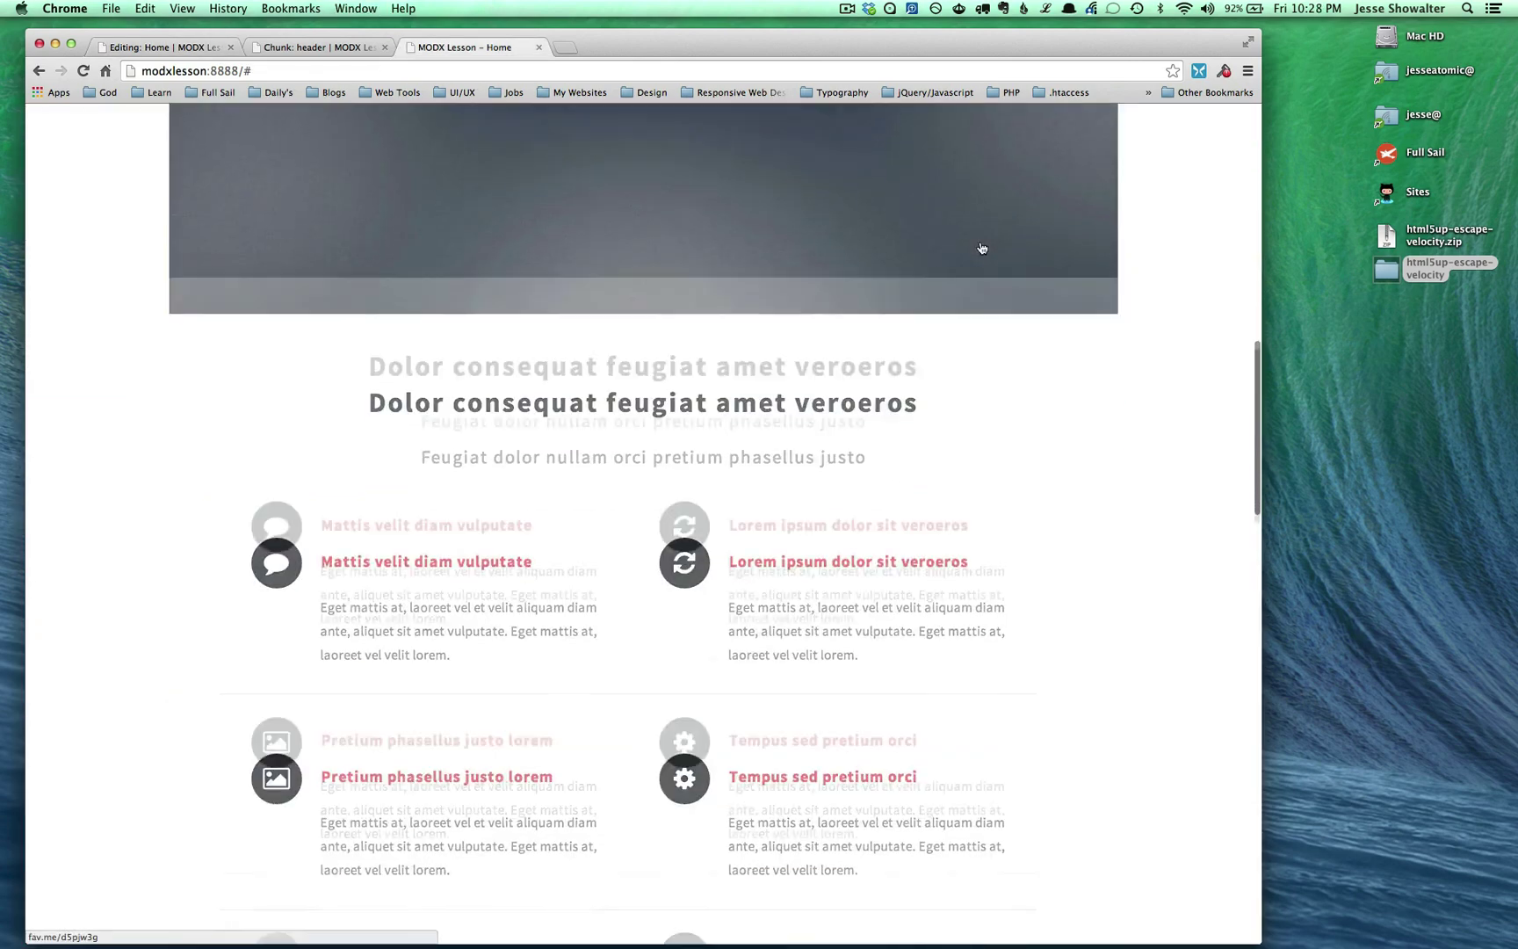
scroll(981, 248, "down", 15)
scroll(982, 247, "up", 20)
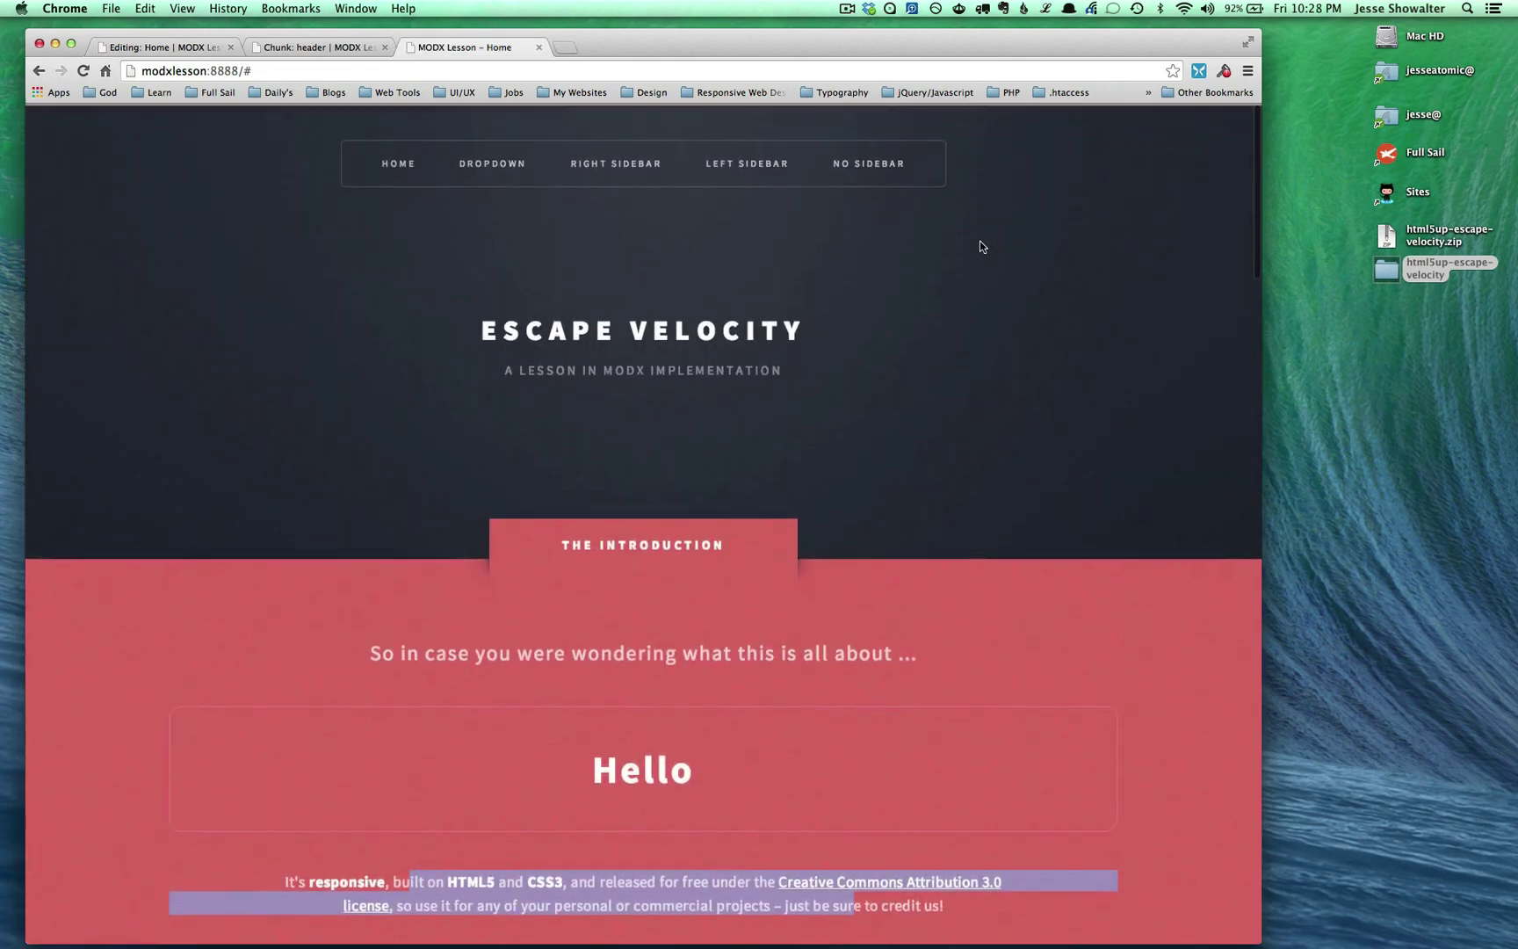
key("super+1")
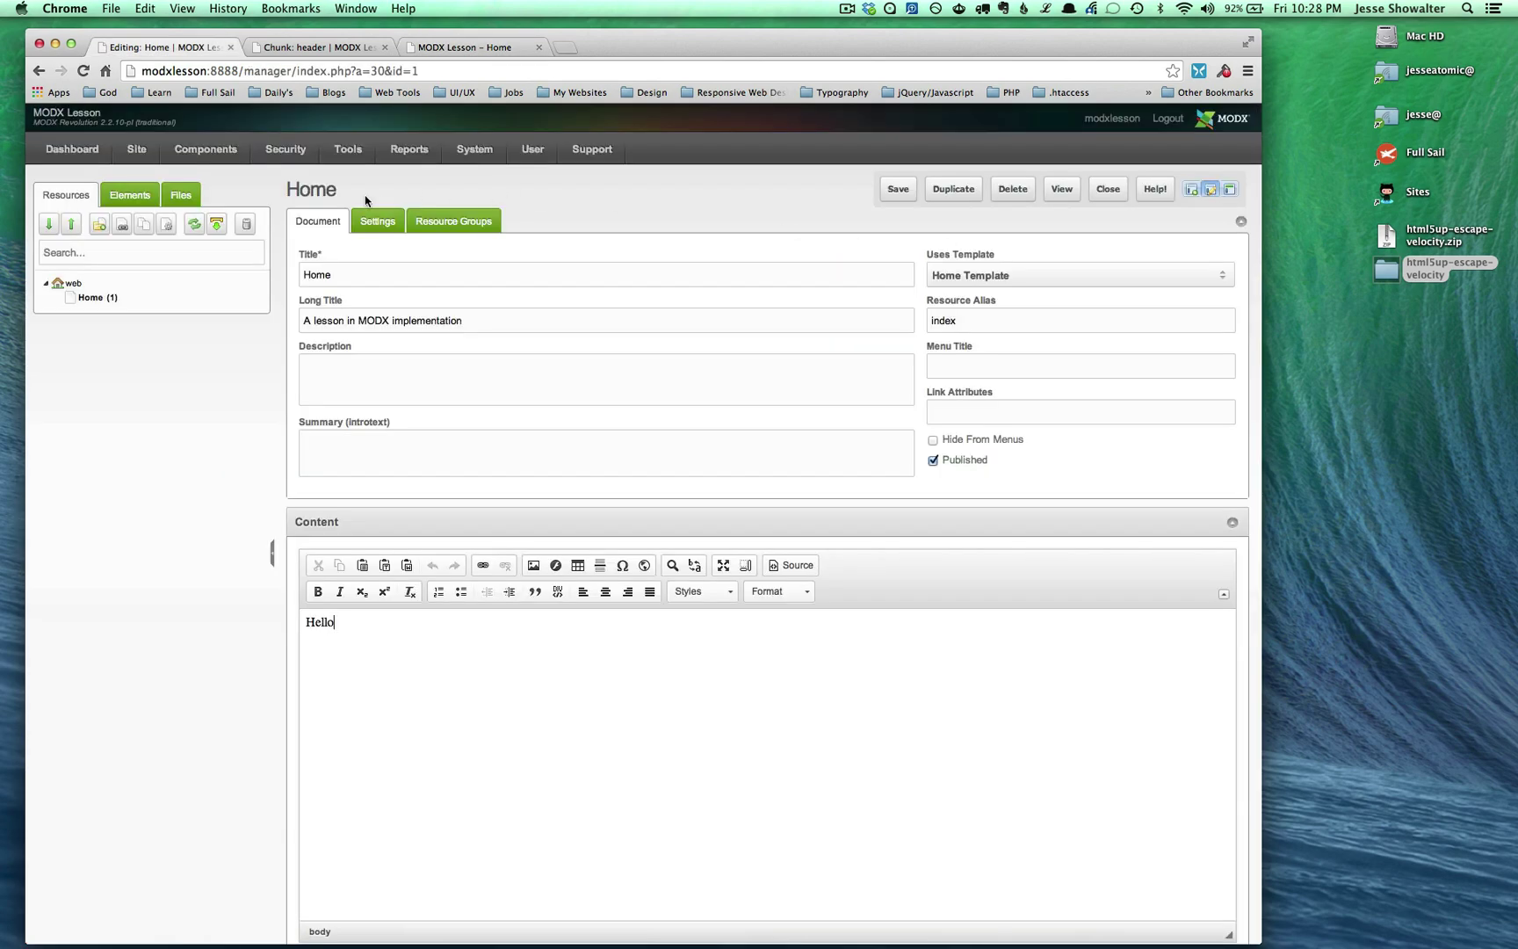
left_click_drag(470, 322, 297, 322)
key("super+c")
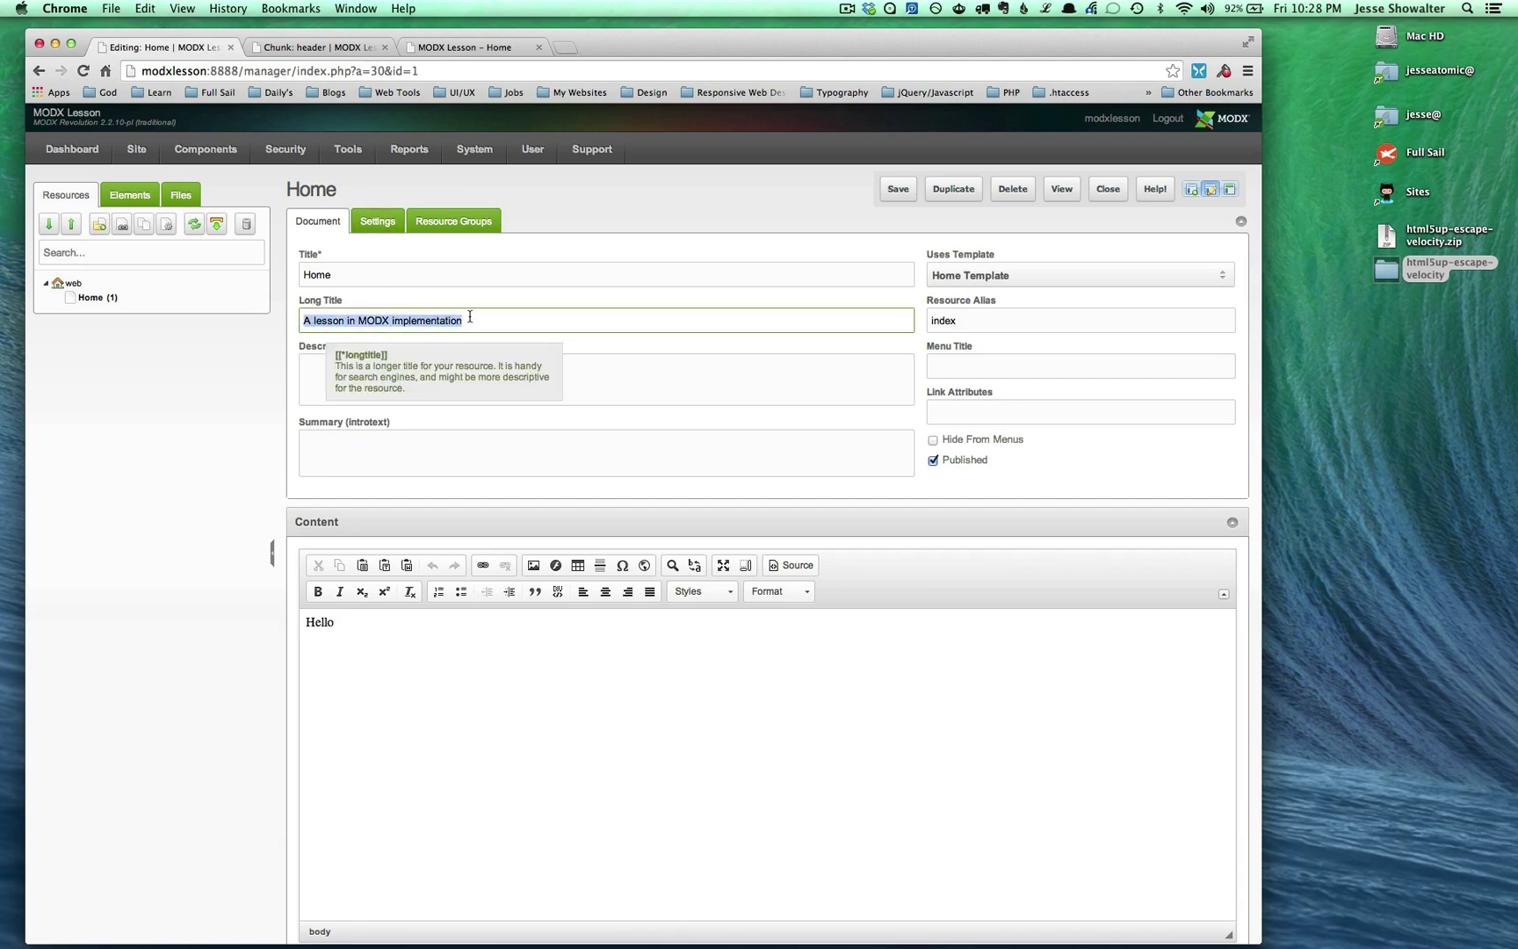
key("ctrl+Tab")
Match the Home Template's line-16 longtitle byline to the live subtitle 'A LESSON IN MODX IMPLEMENTATION'.
left_click(782, 574)
scroll(783, 578, "down", 1)
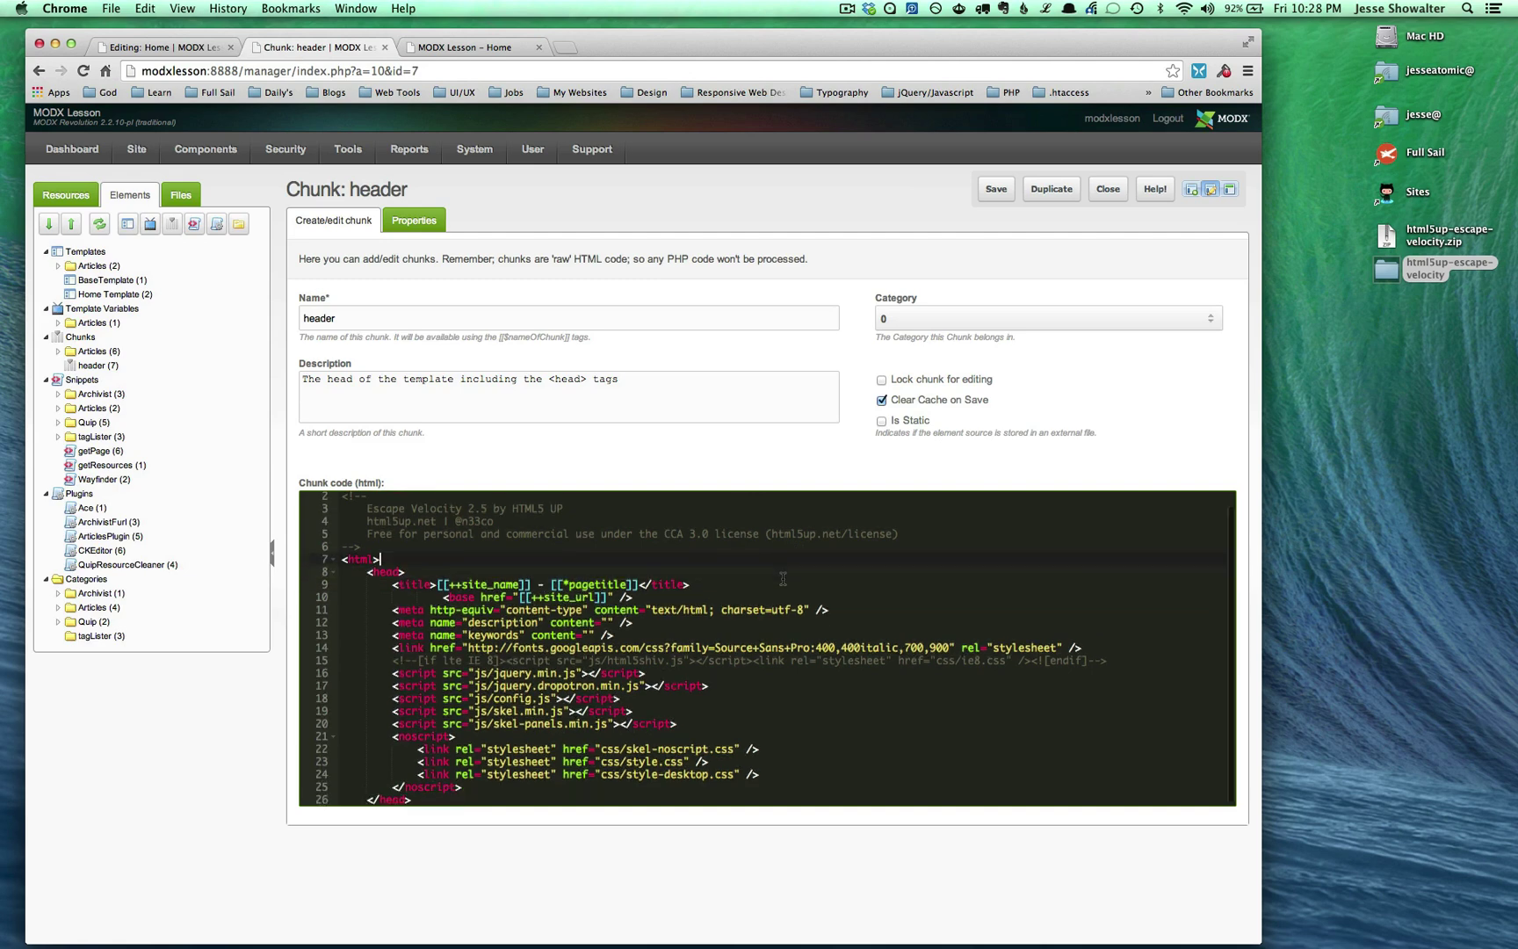
scroll(783, 578, "up", 1)
left_click(105, 295)
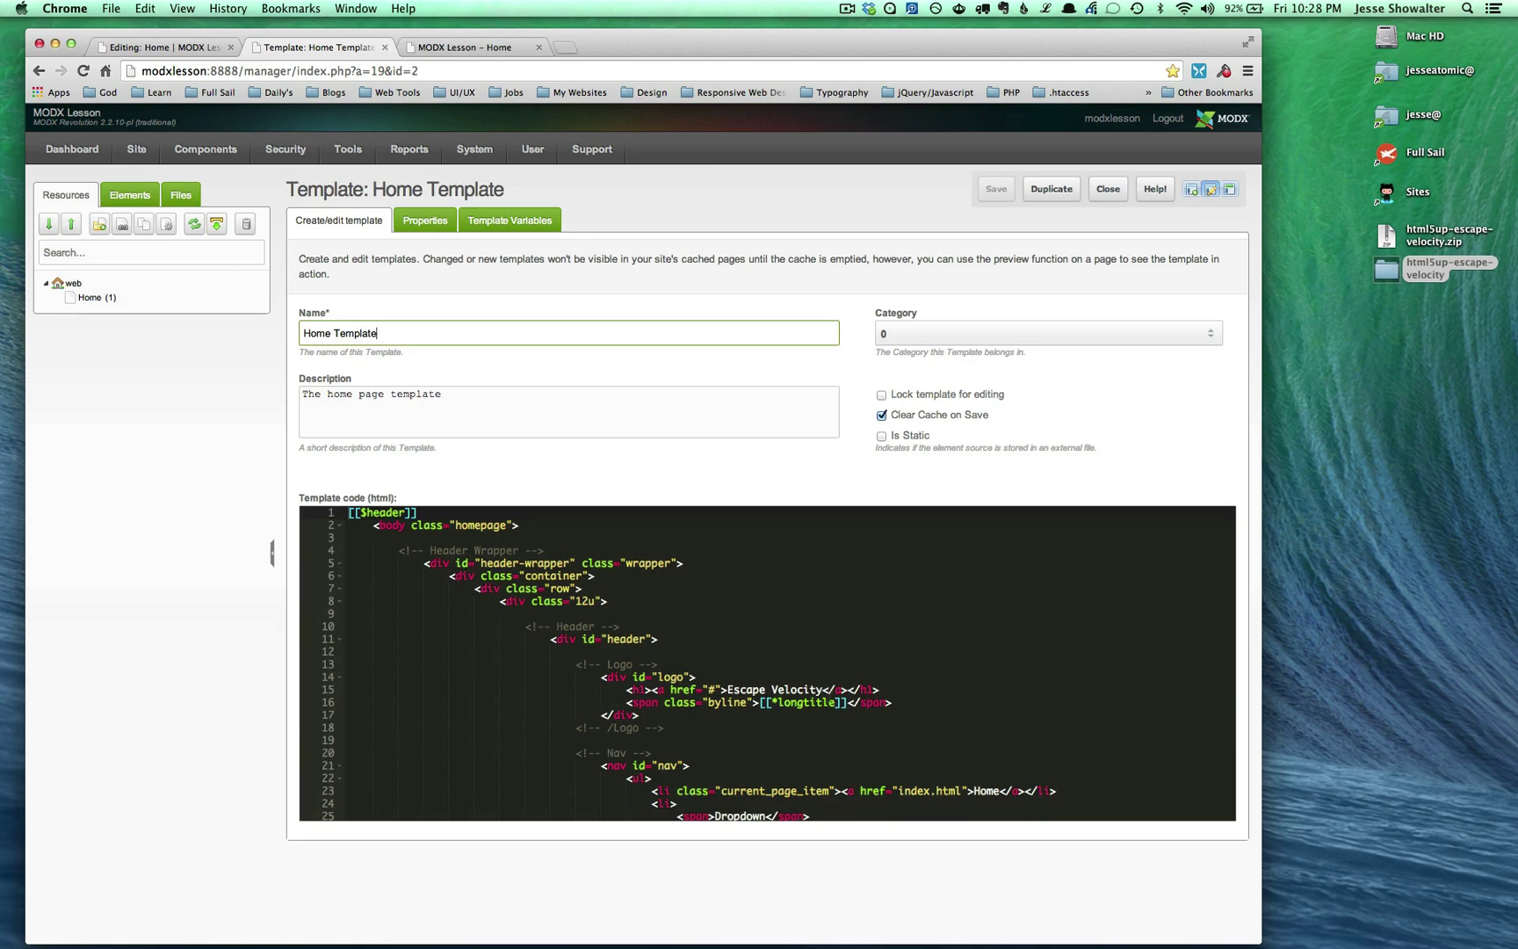
left_click(847, 702)
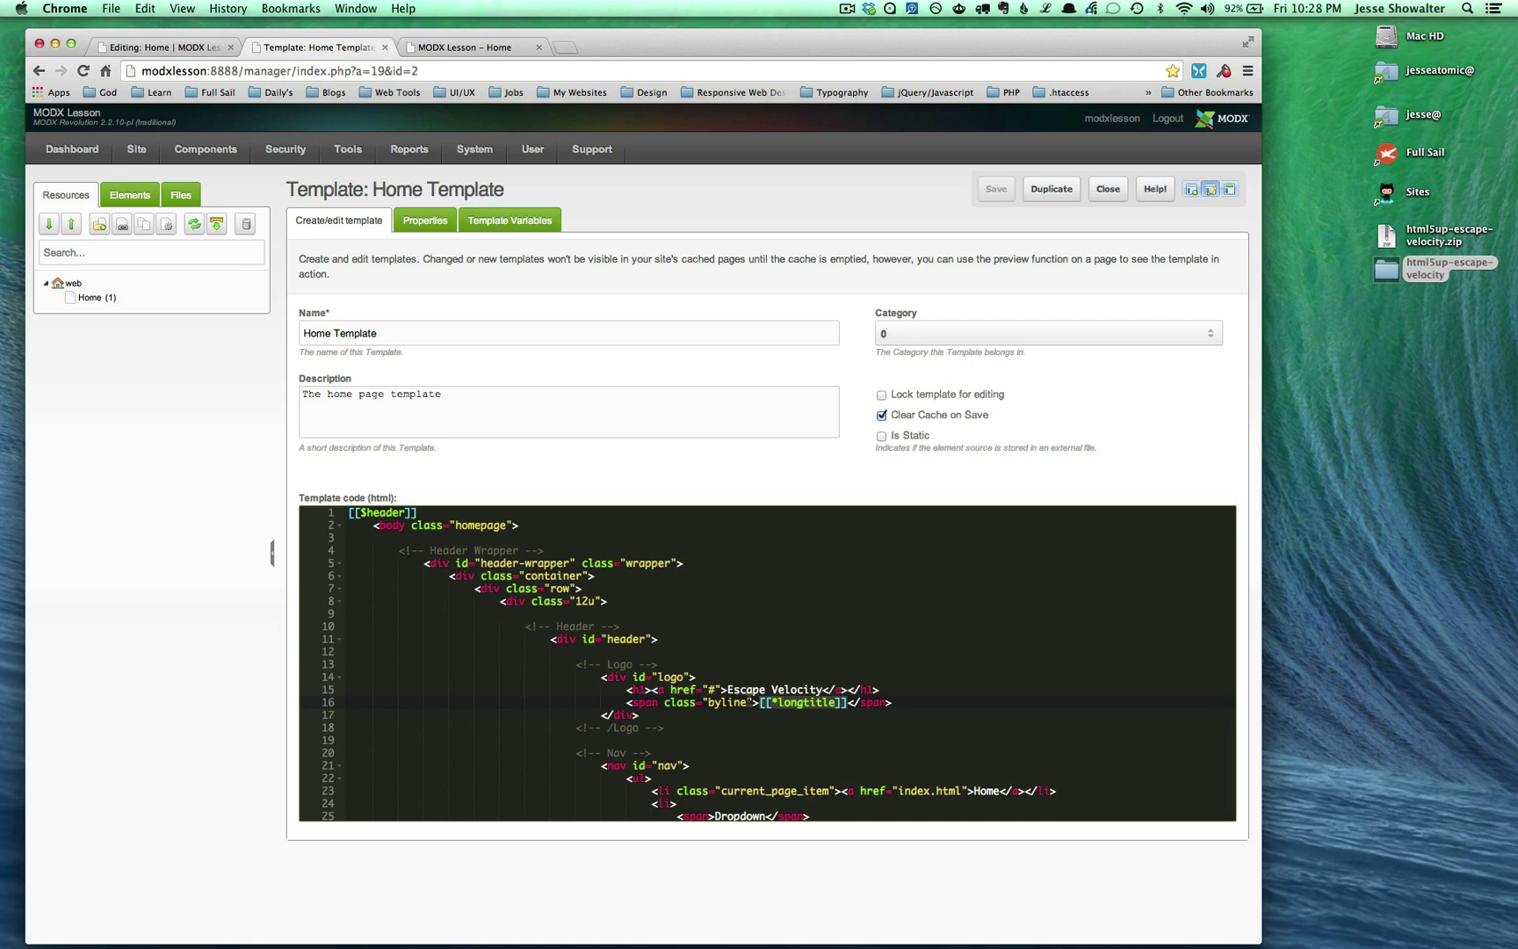
key("super+alt+Right")
left_click_drag(507, 368, 780, 376)
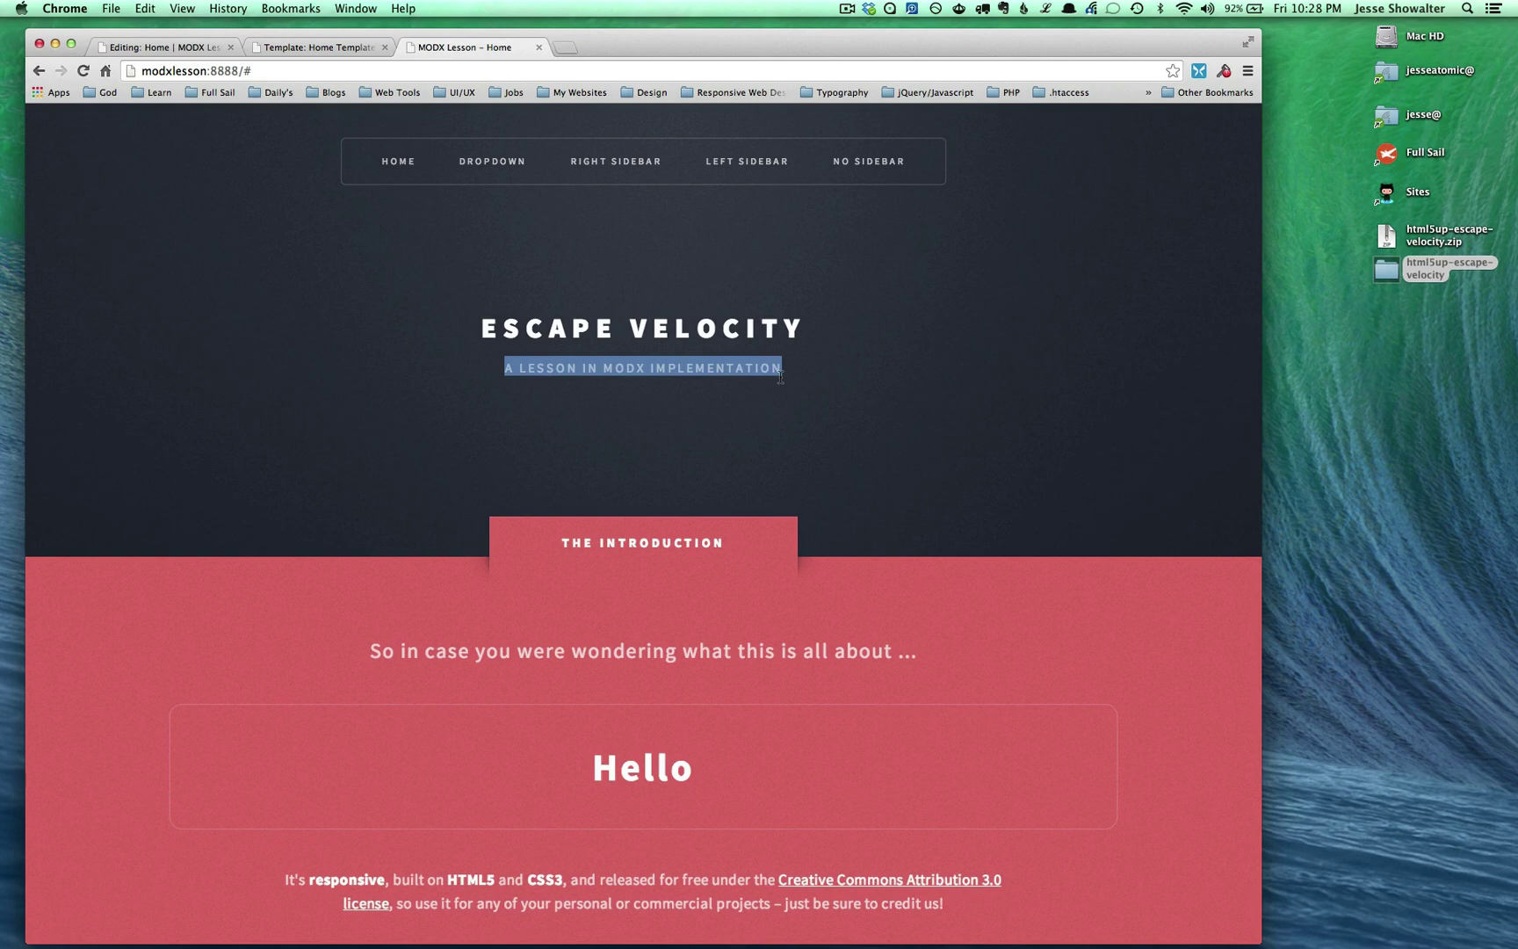
key("super+alt+Right")
Copy the intro sentence from the live Home page for use in the Description field.
key("super+v")
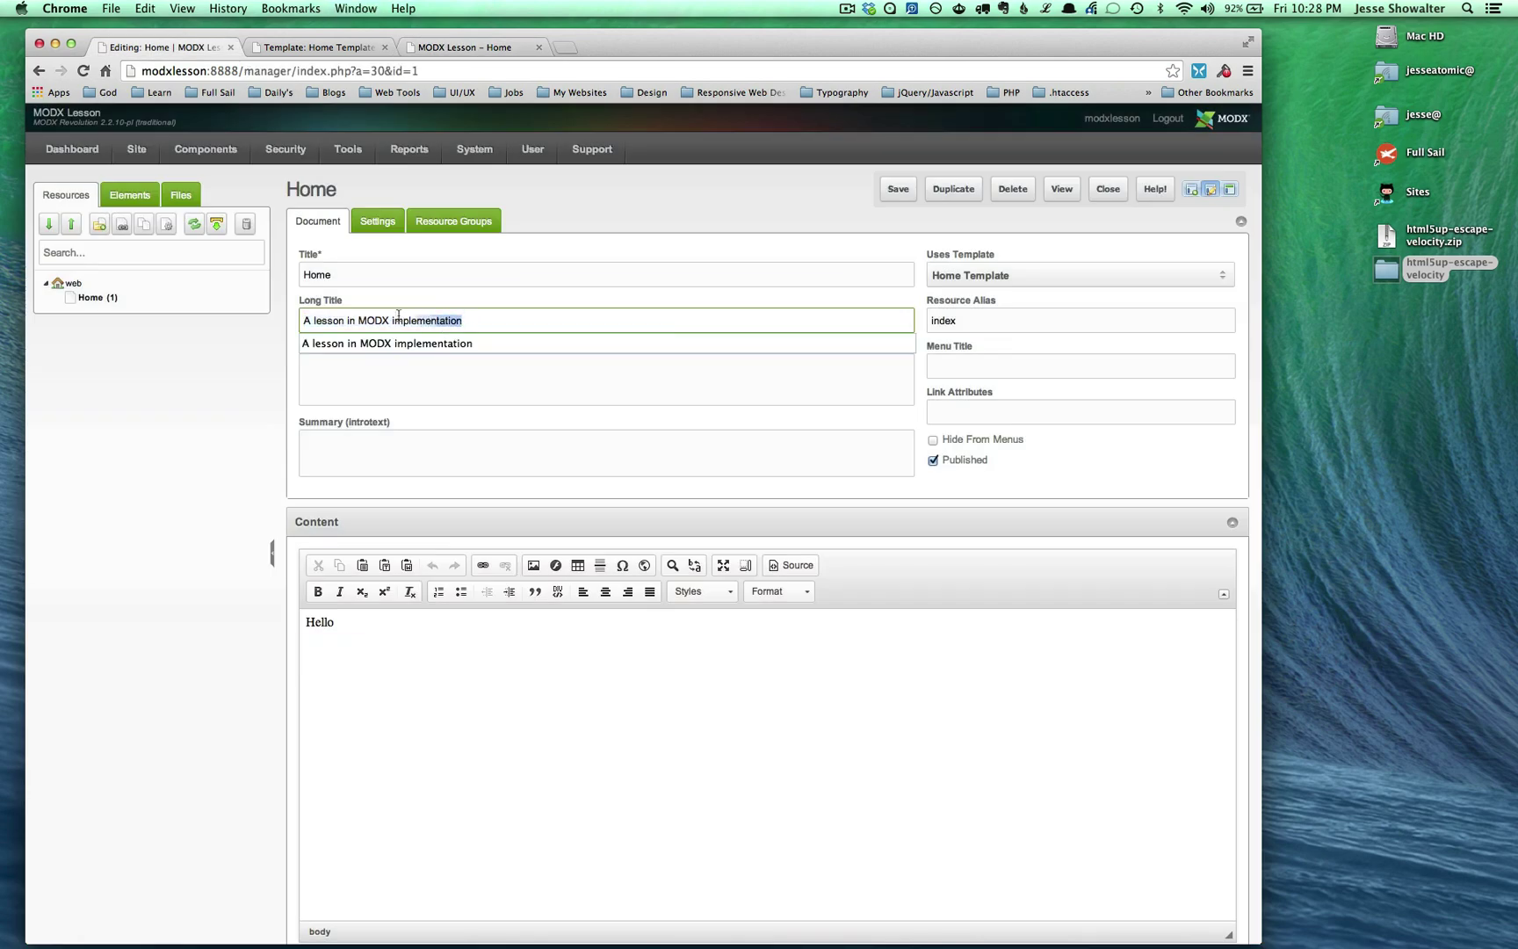
left_click(415, 388)
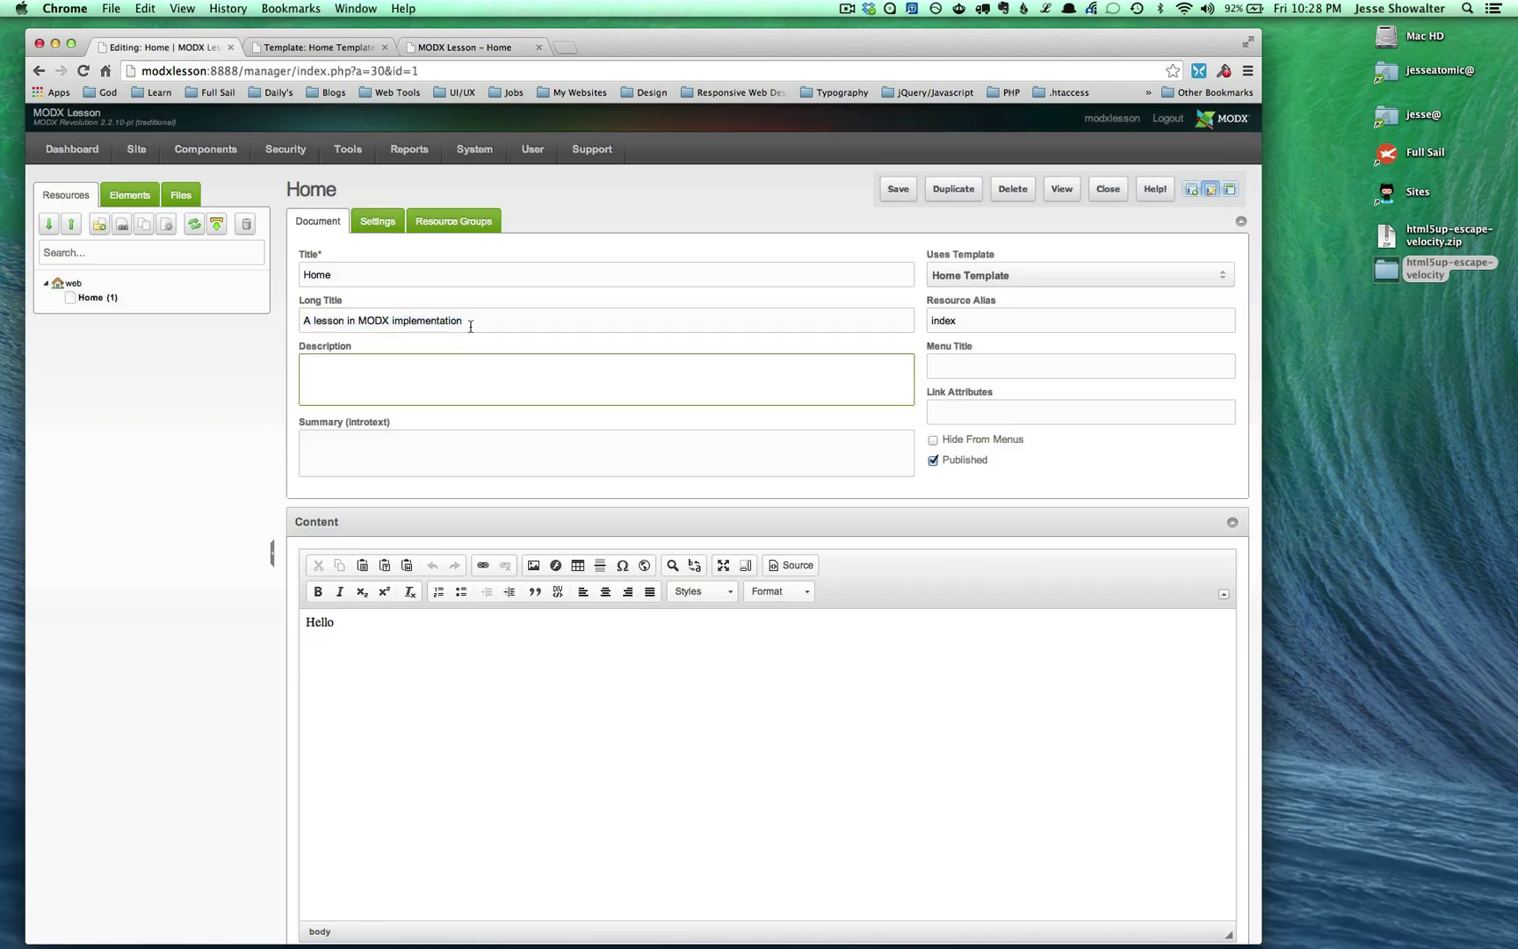
key("super+alt+Left")
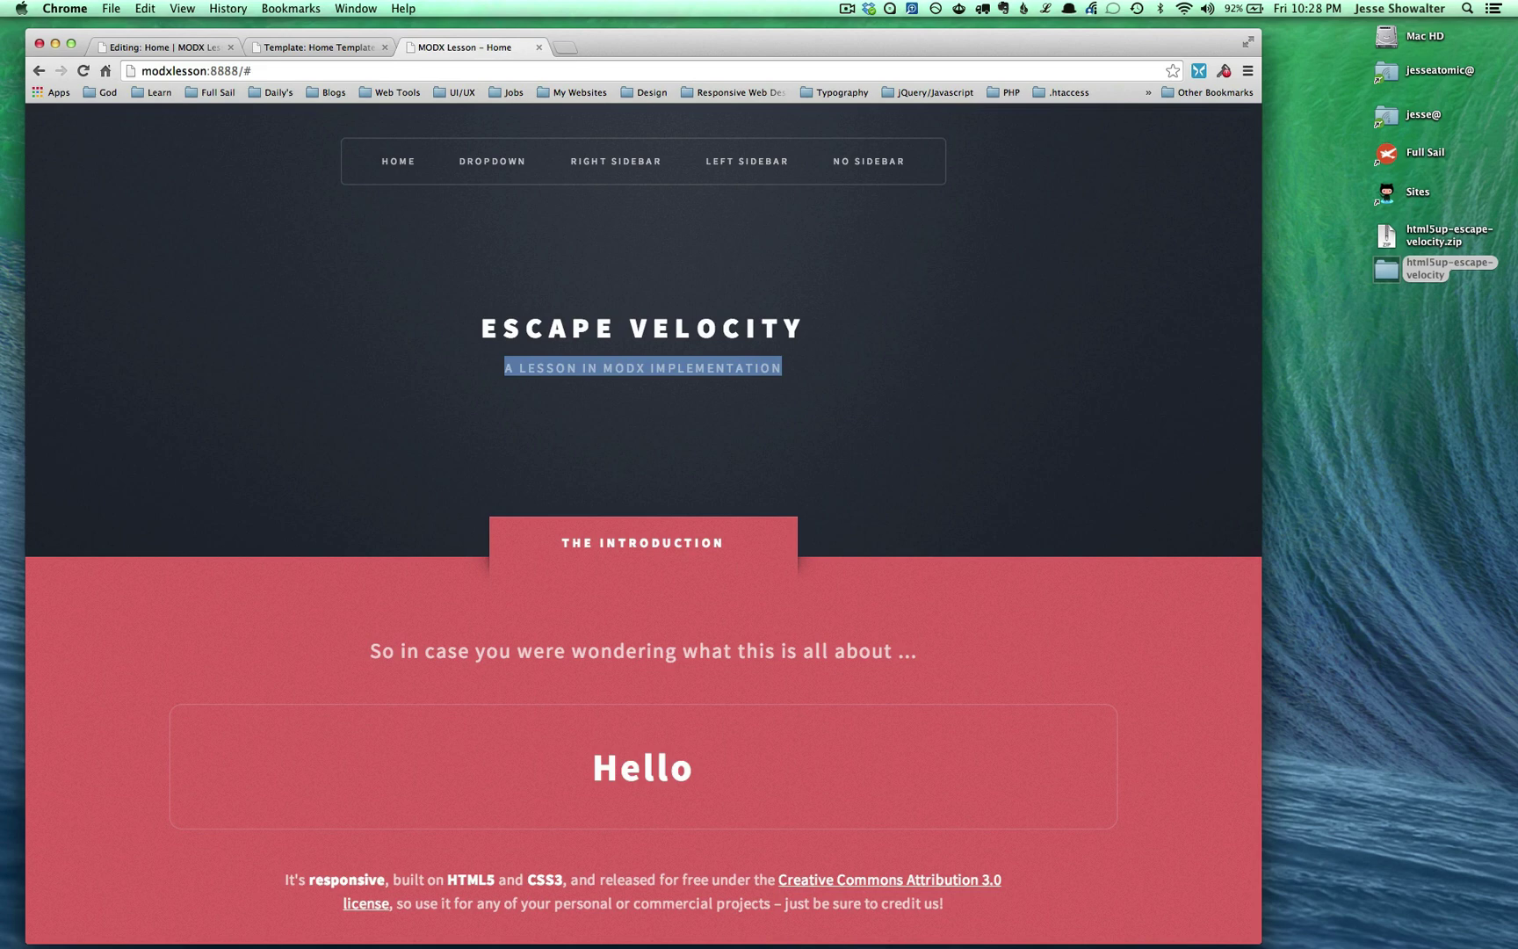
key("super+alt+Right")
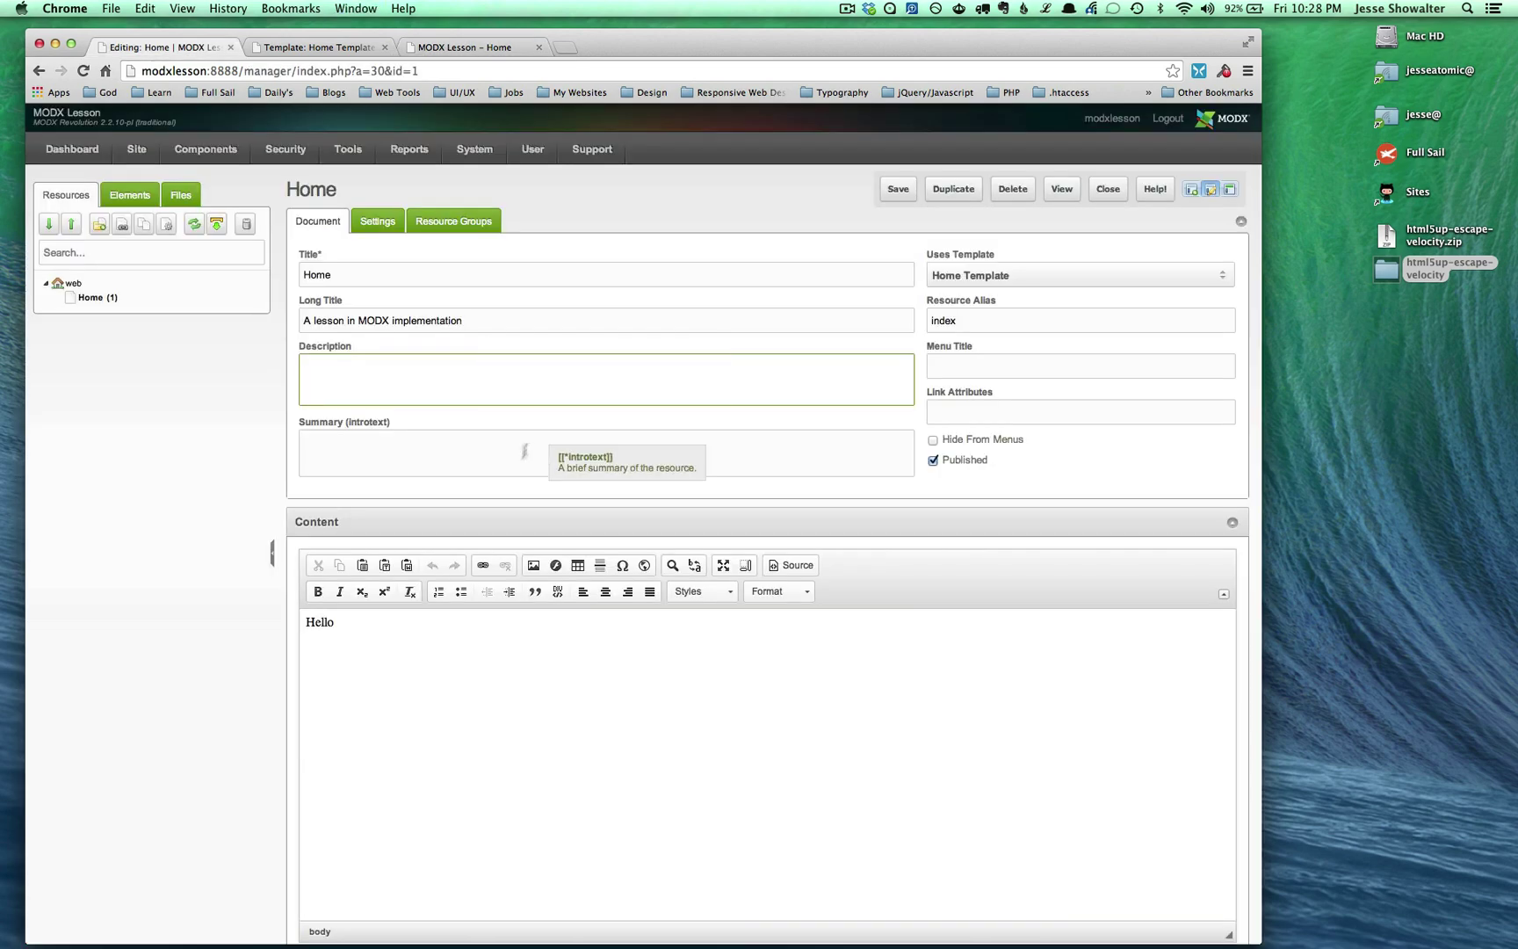
key("super+alt+Left")
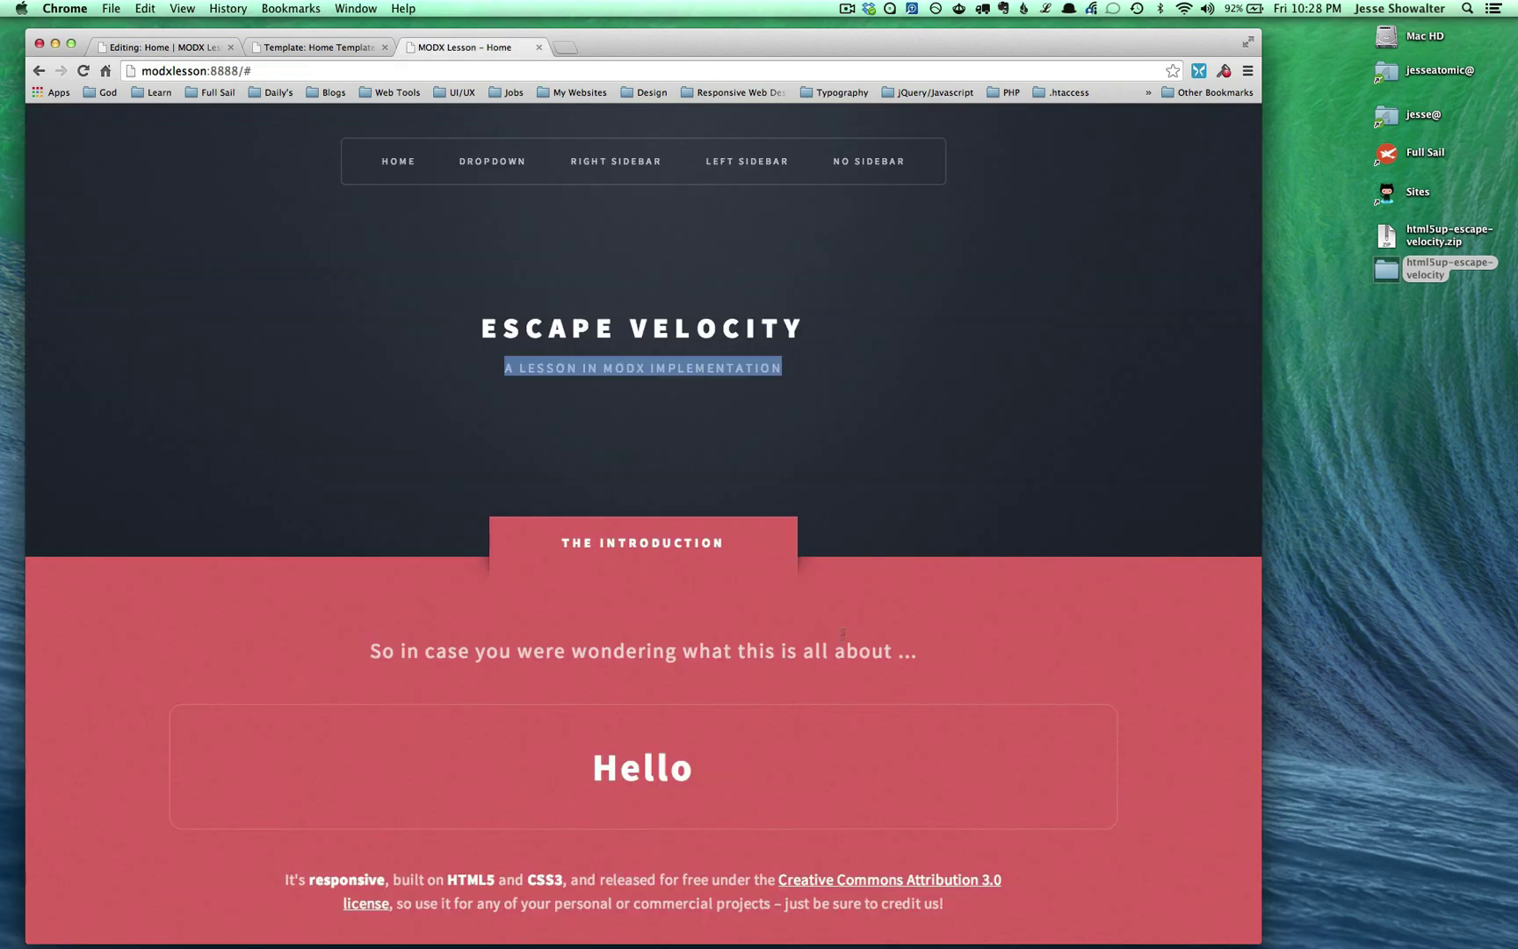
left_click_drag(909, 653, 369, 650)
key("super+c")
key("super+alt+Right")
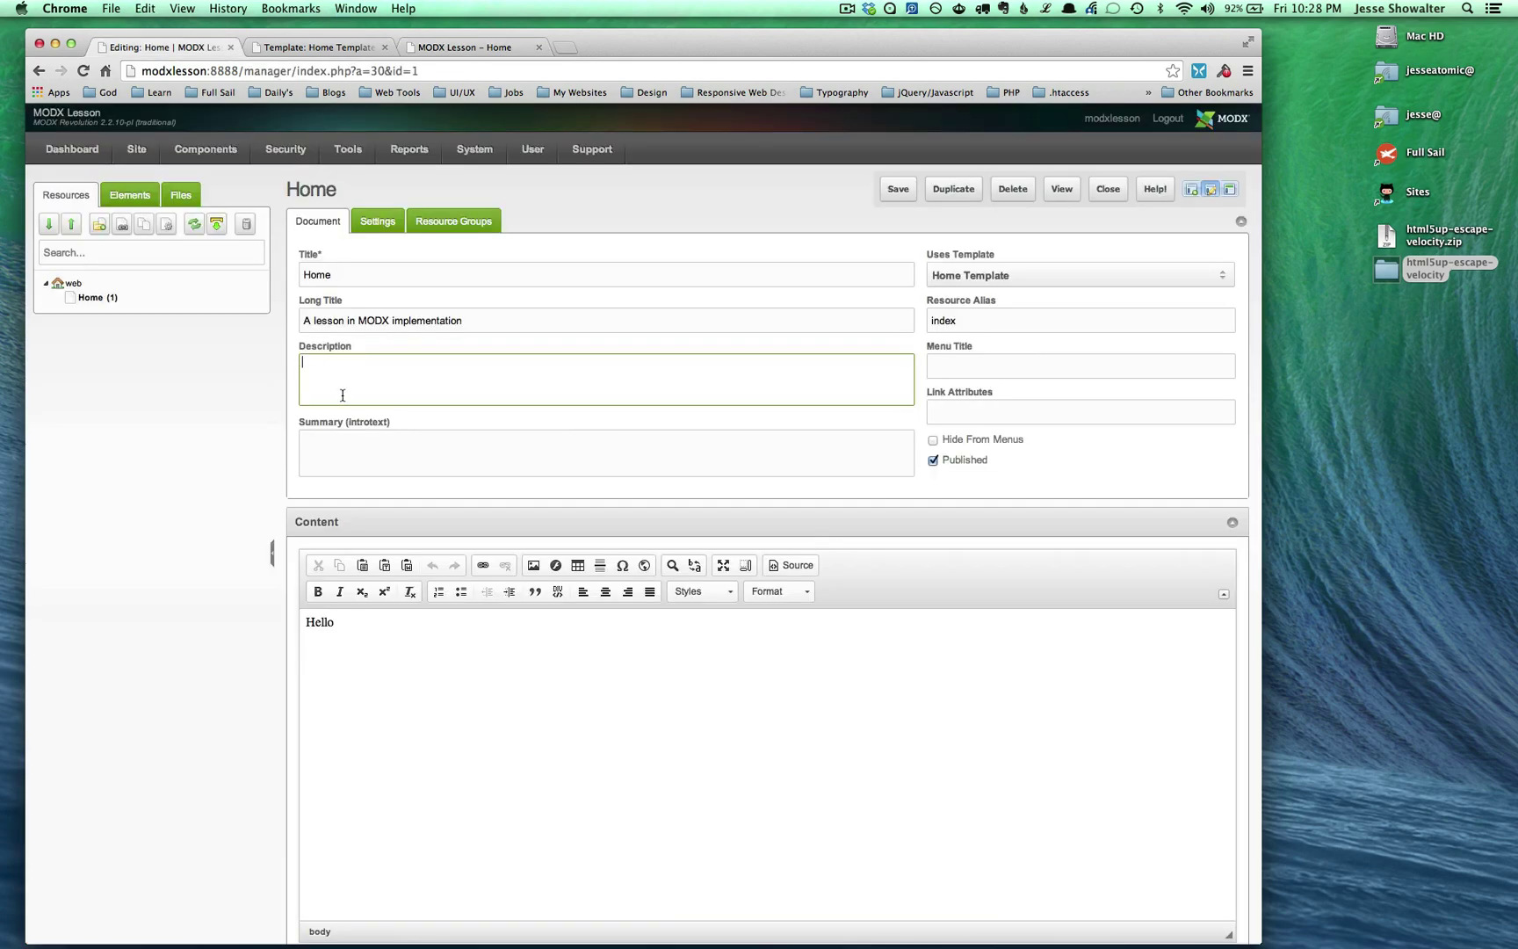
Paste the sentence into Description, insert 'sucka' before the trailing '...', and save the Home page.
key("super+v")
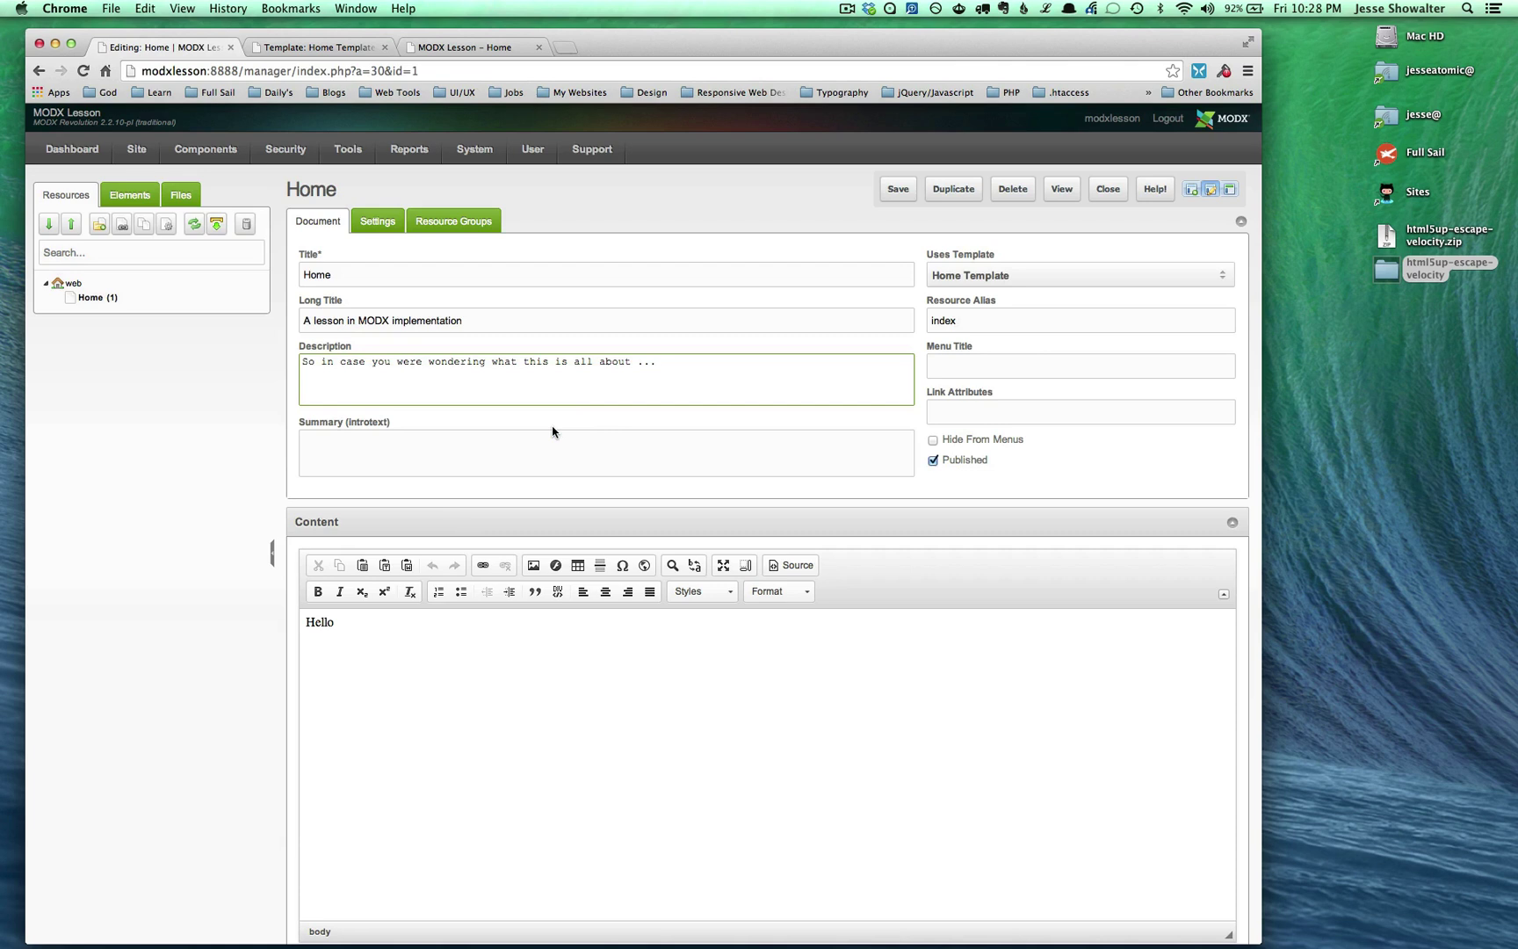
left_click(639, 365)
type("sucka")
key("ctrl+s")
left_click(307, 51)
Replace the hard-coded intro sentence on Home Template line 68 with [[*description]] and save.
scroll(823, 689, "down", 10)
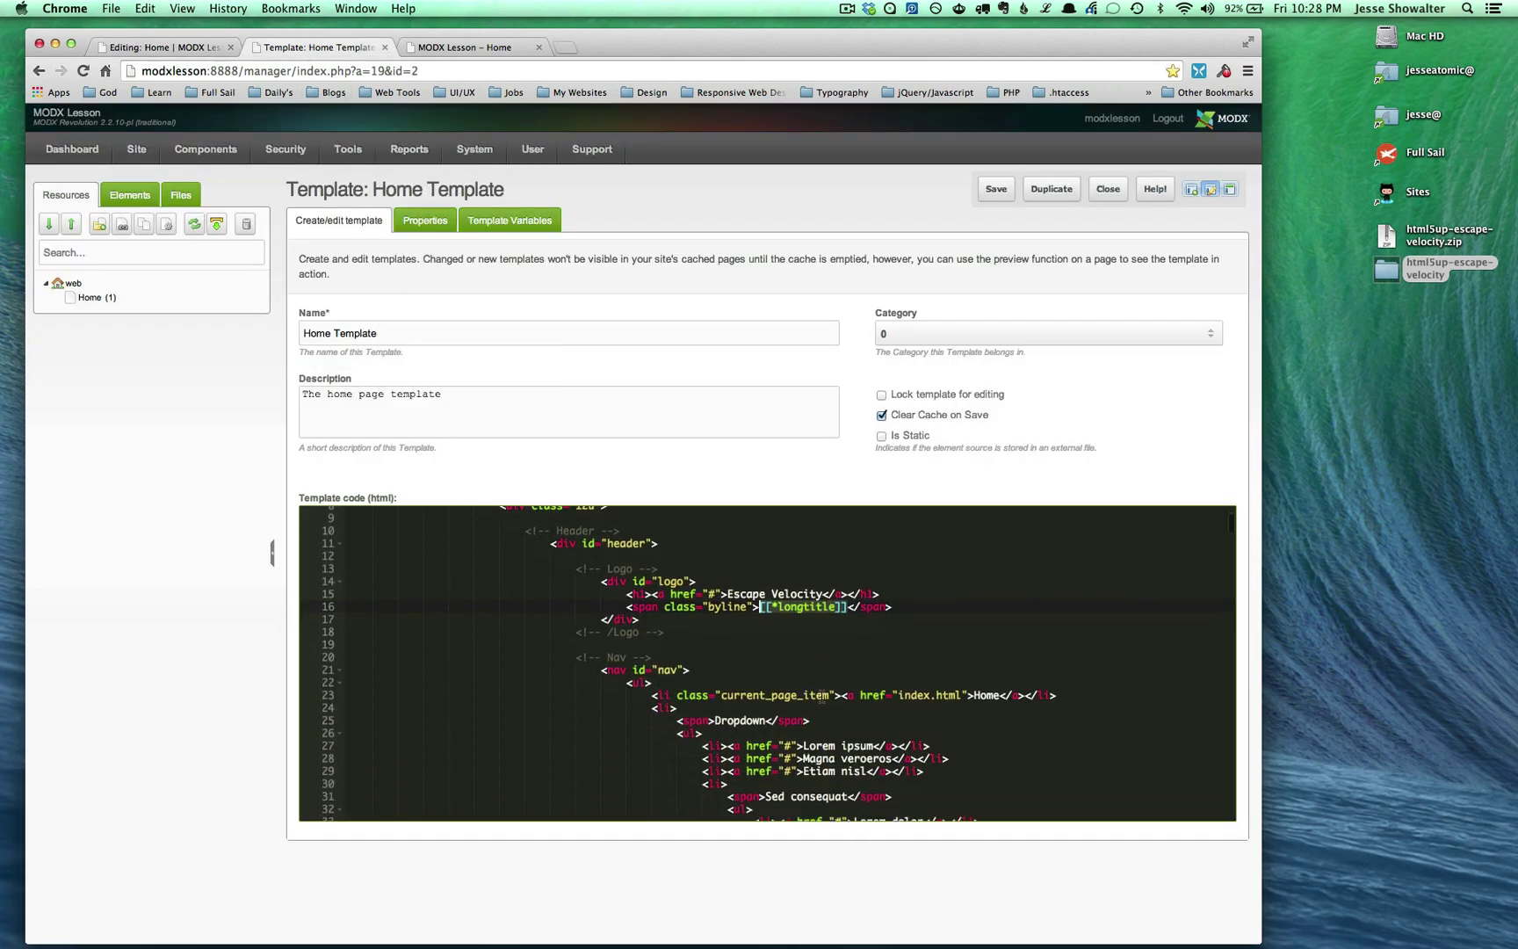
scroll(821, 696, "down", 10)
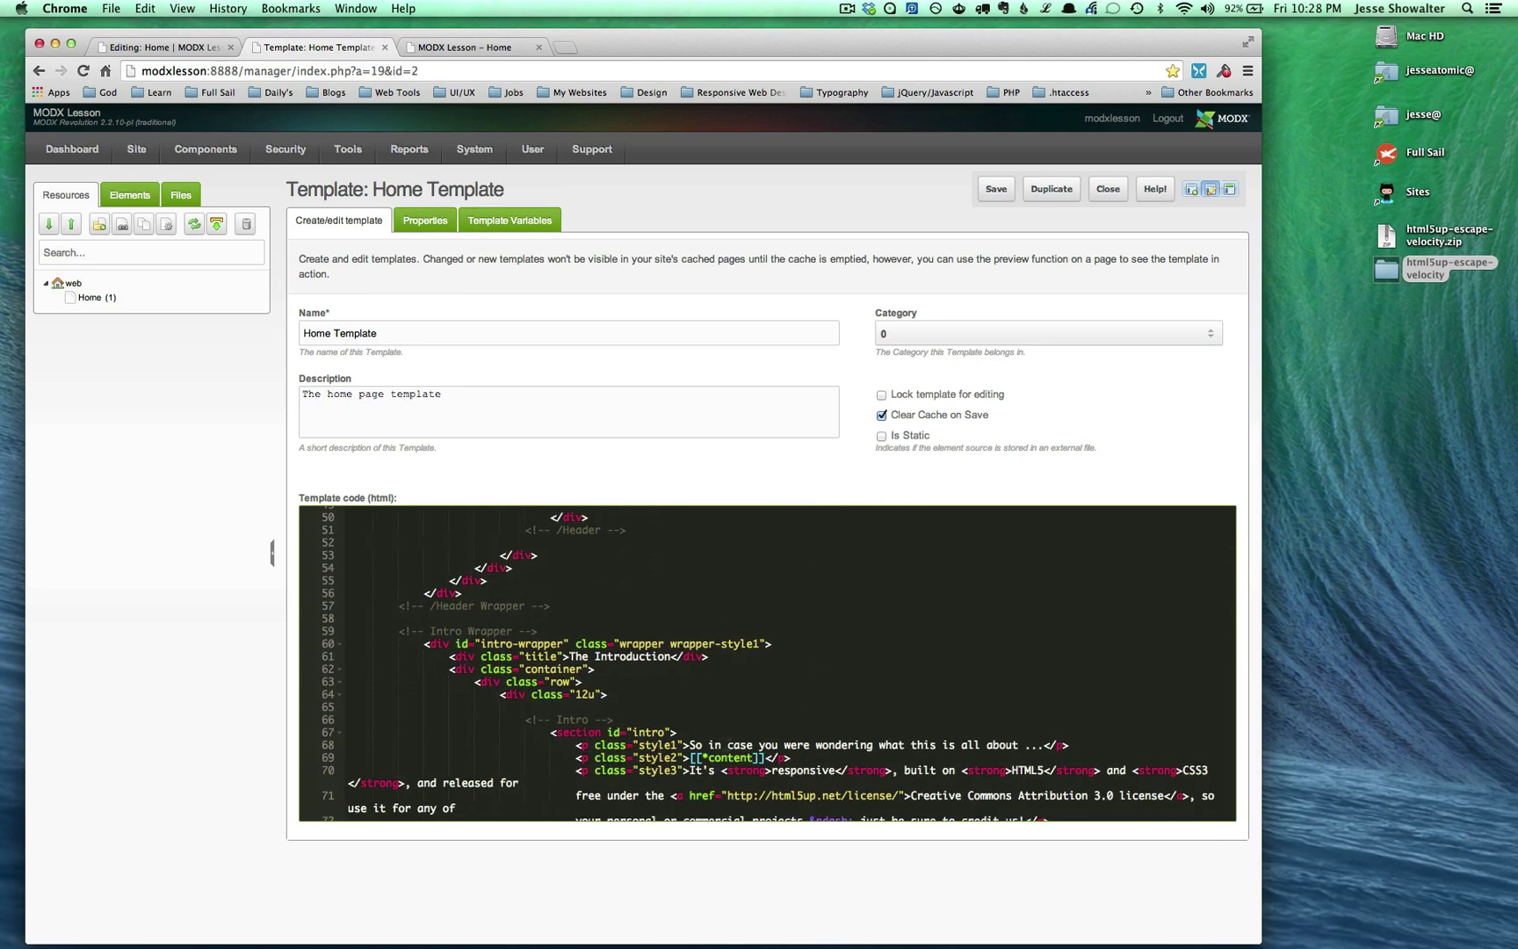
left_click_drag(1044, 745, 685, 745)
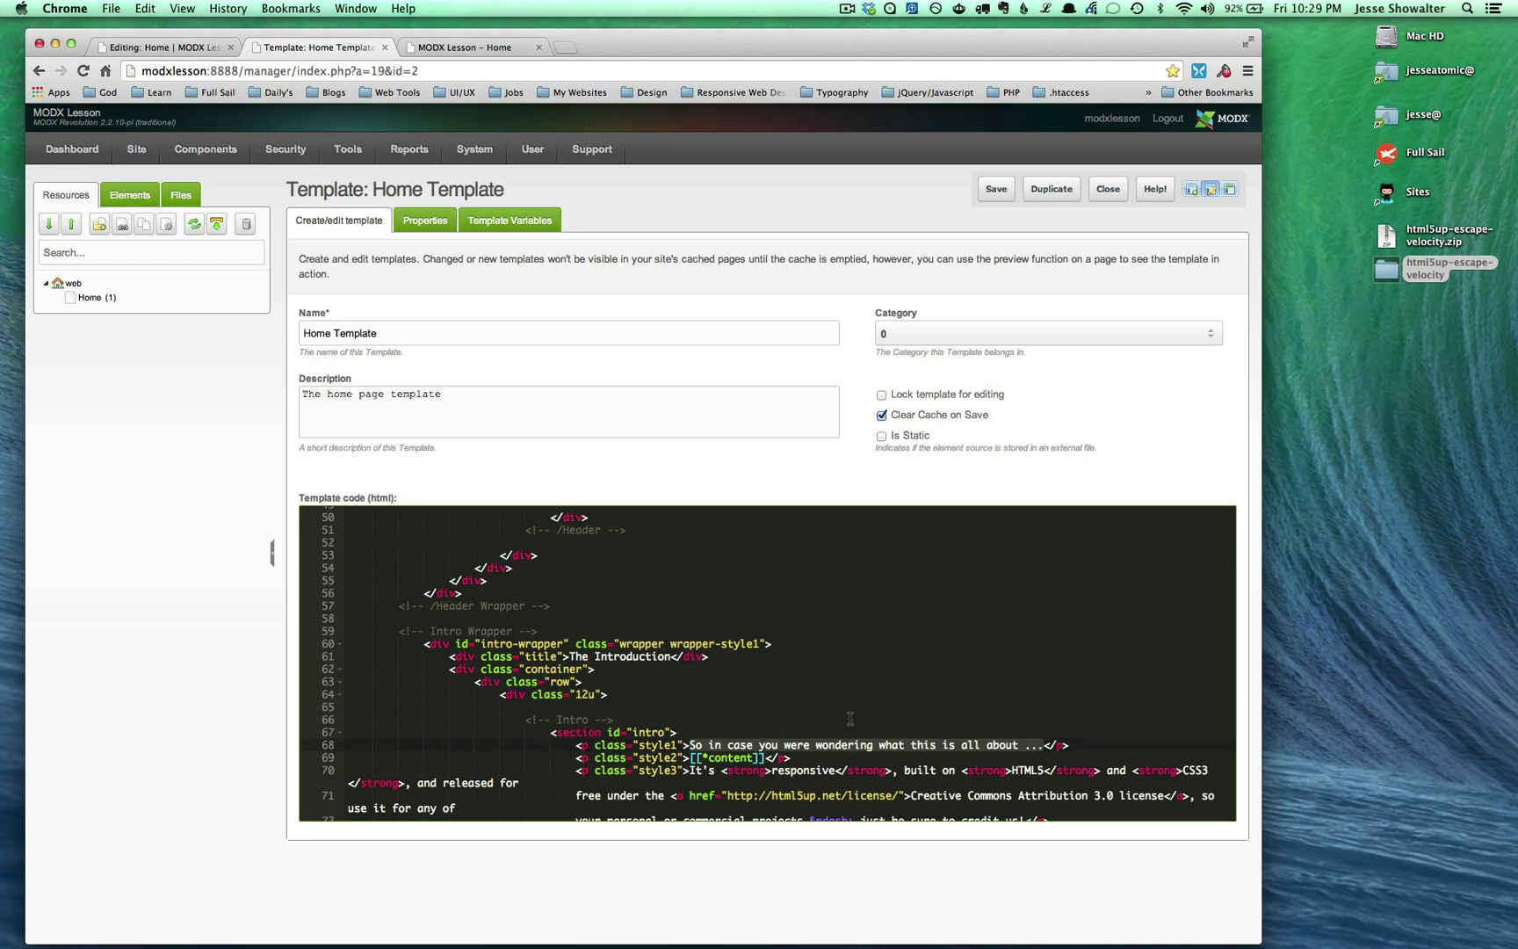
key("BackSpace")
type("[[")
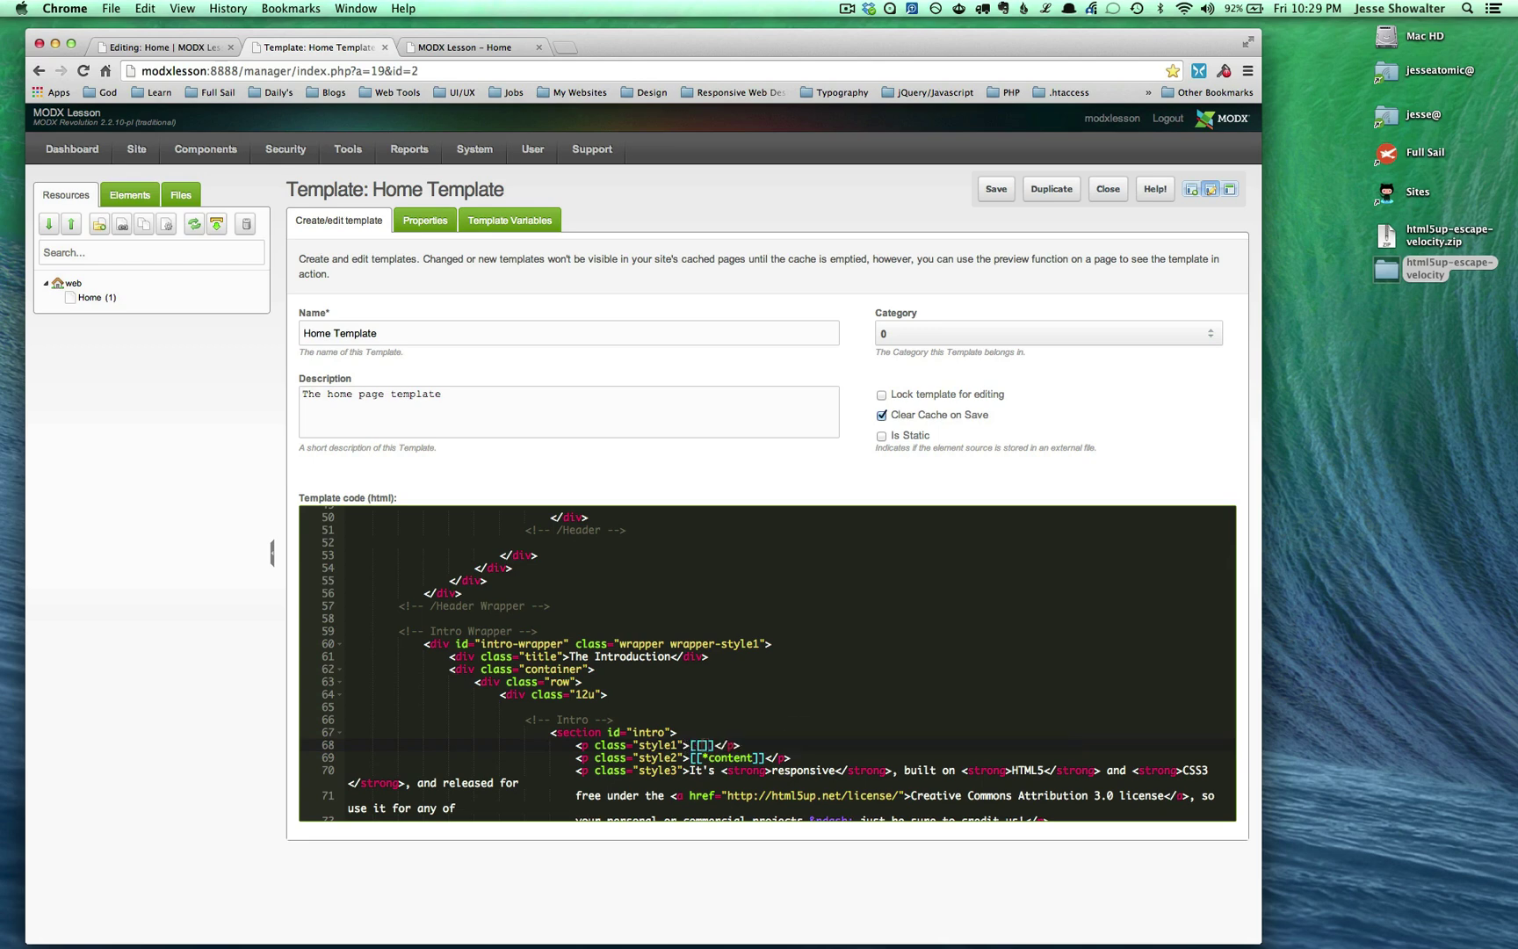
key("super+alt+Left")
key("super+alt+Right")
type("*description")
key("super+s")
Reload the live Home page to see the intro now ending 'about sucka...'.
key("super+alt+Right")
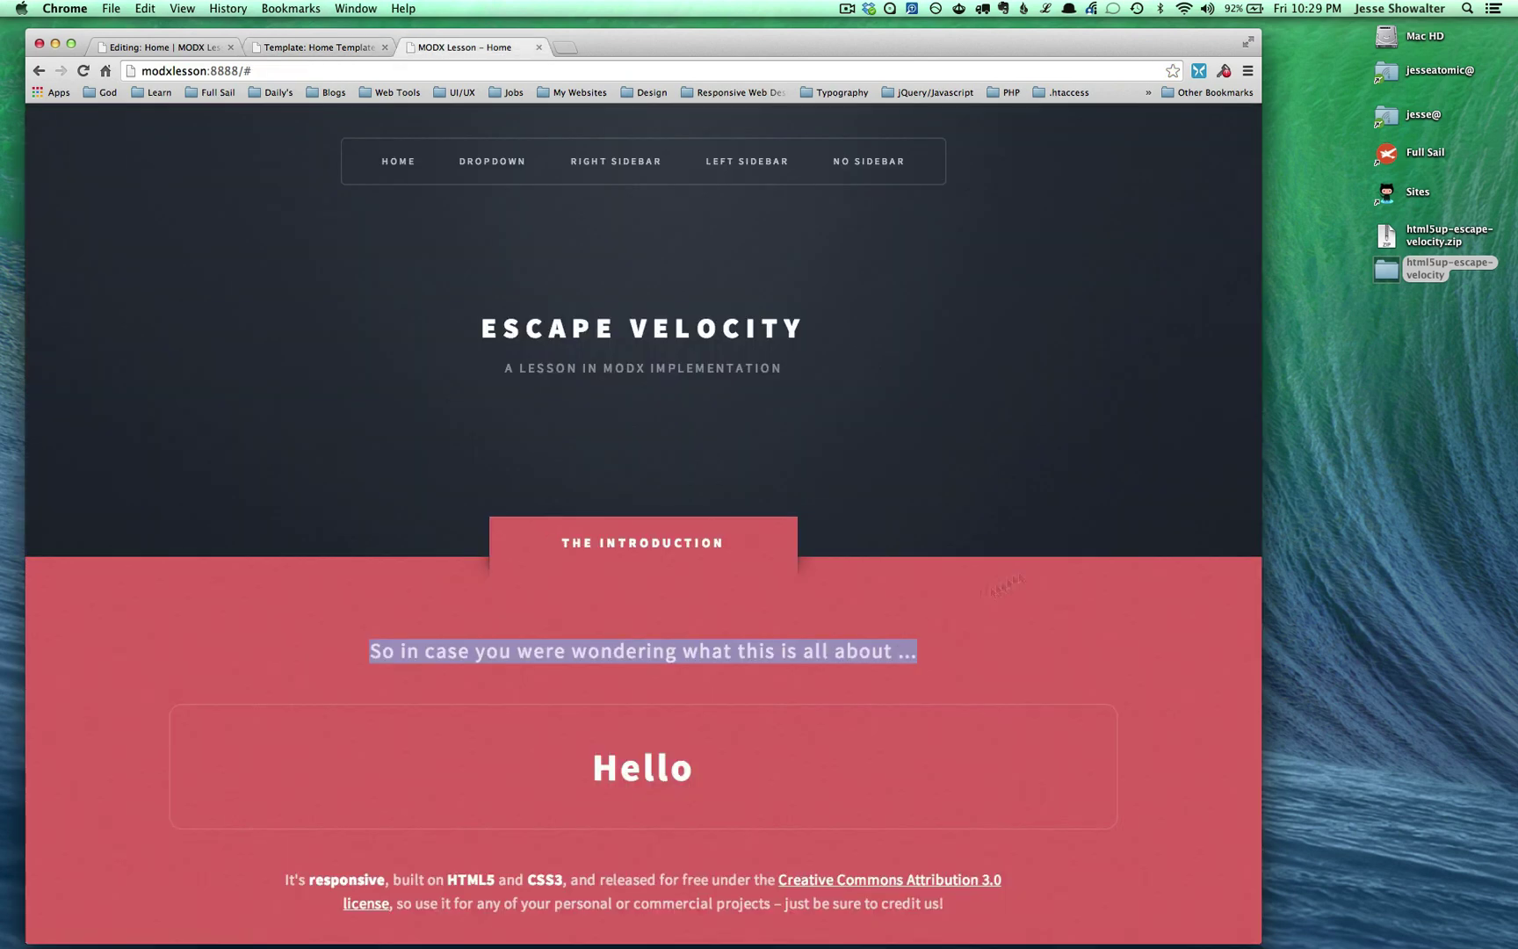
left_click(1039, 467)
key("super+r")
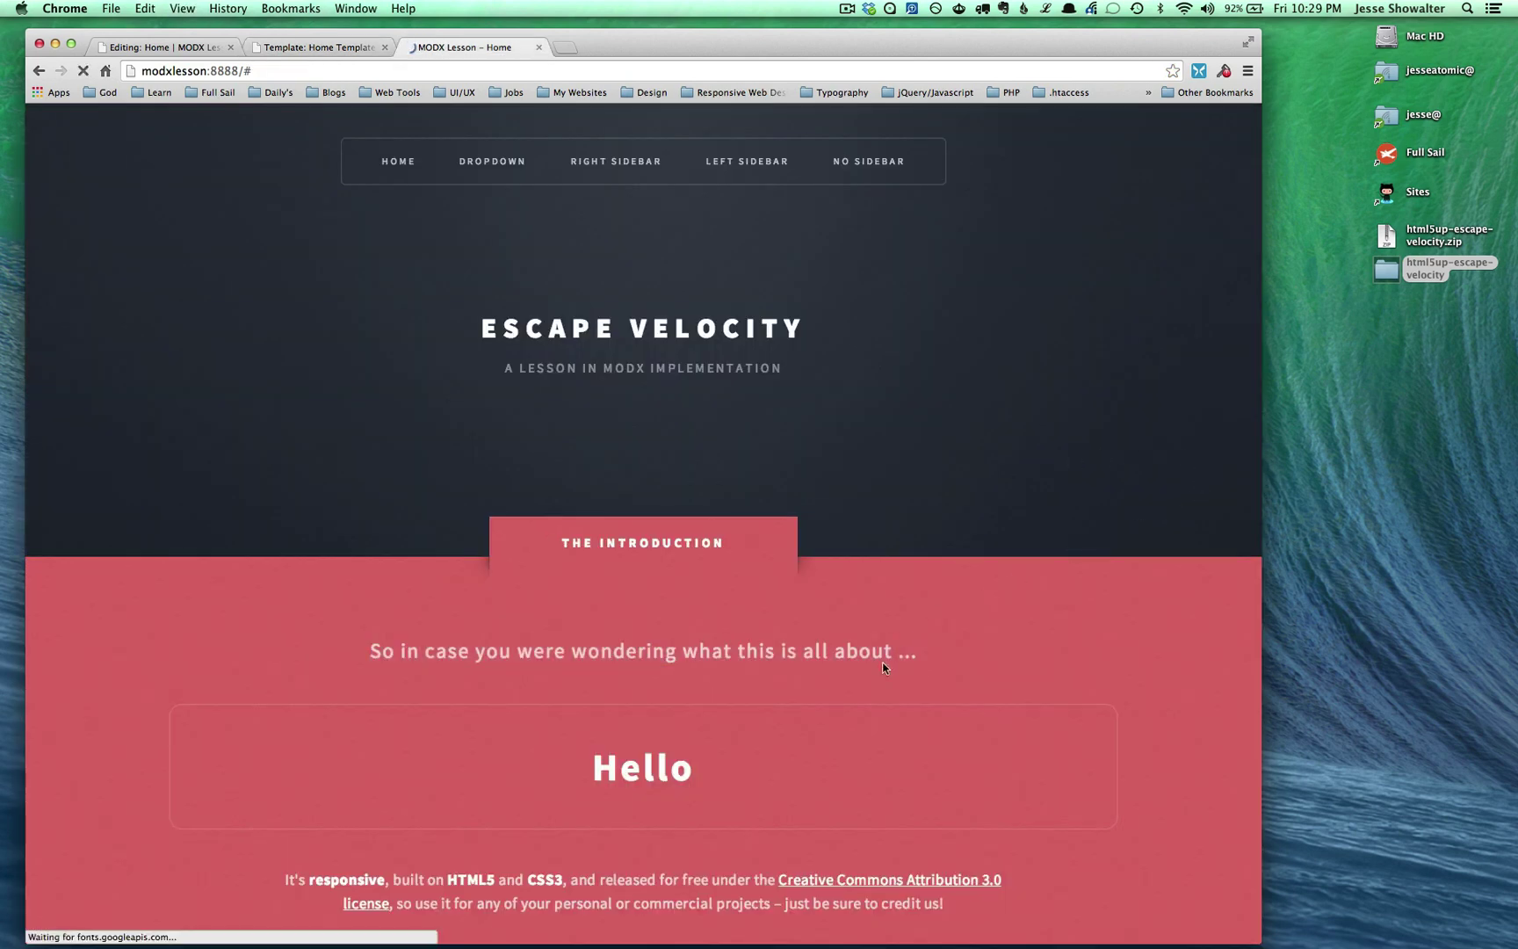
key("super+1")
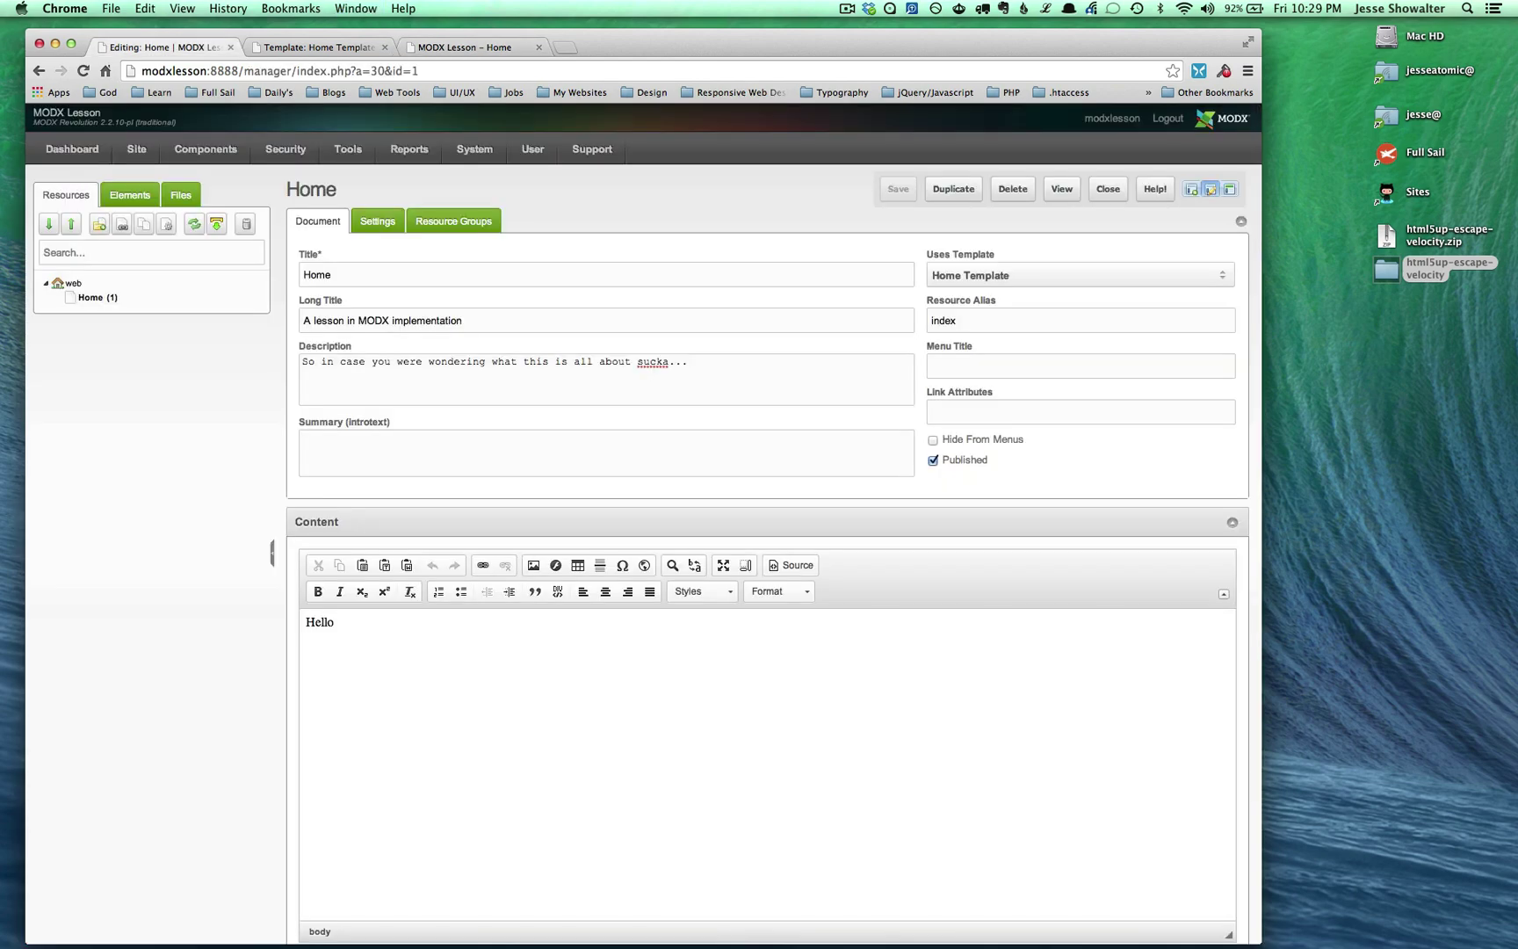
left_click(489, 377)
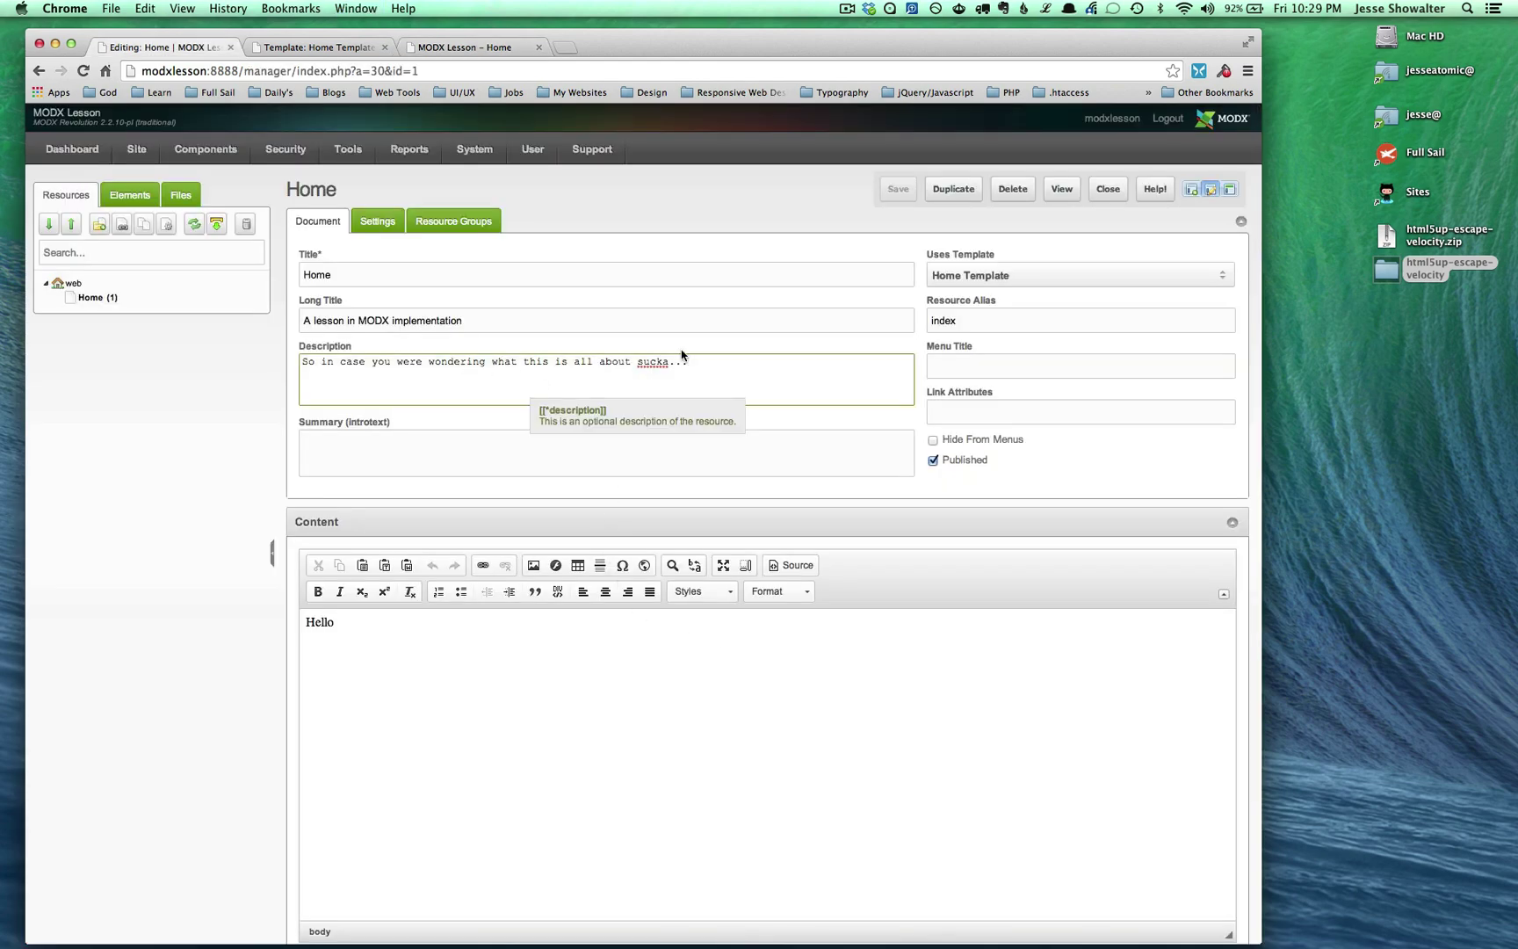
left_click(335, 463)
key("super+3")
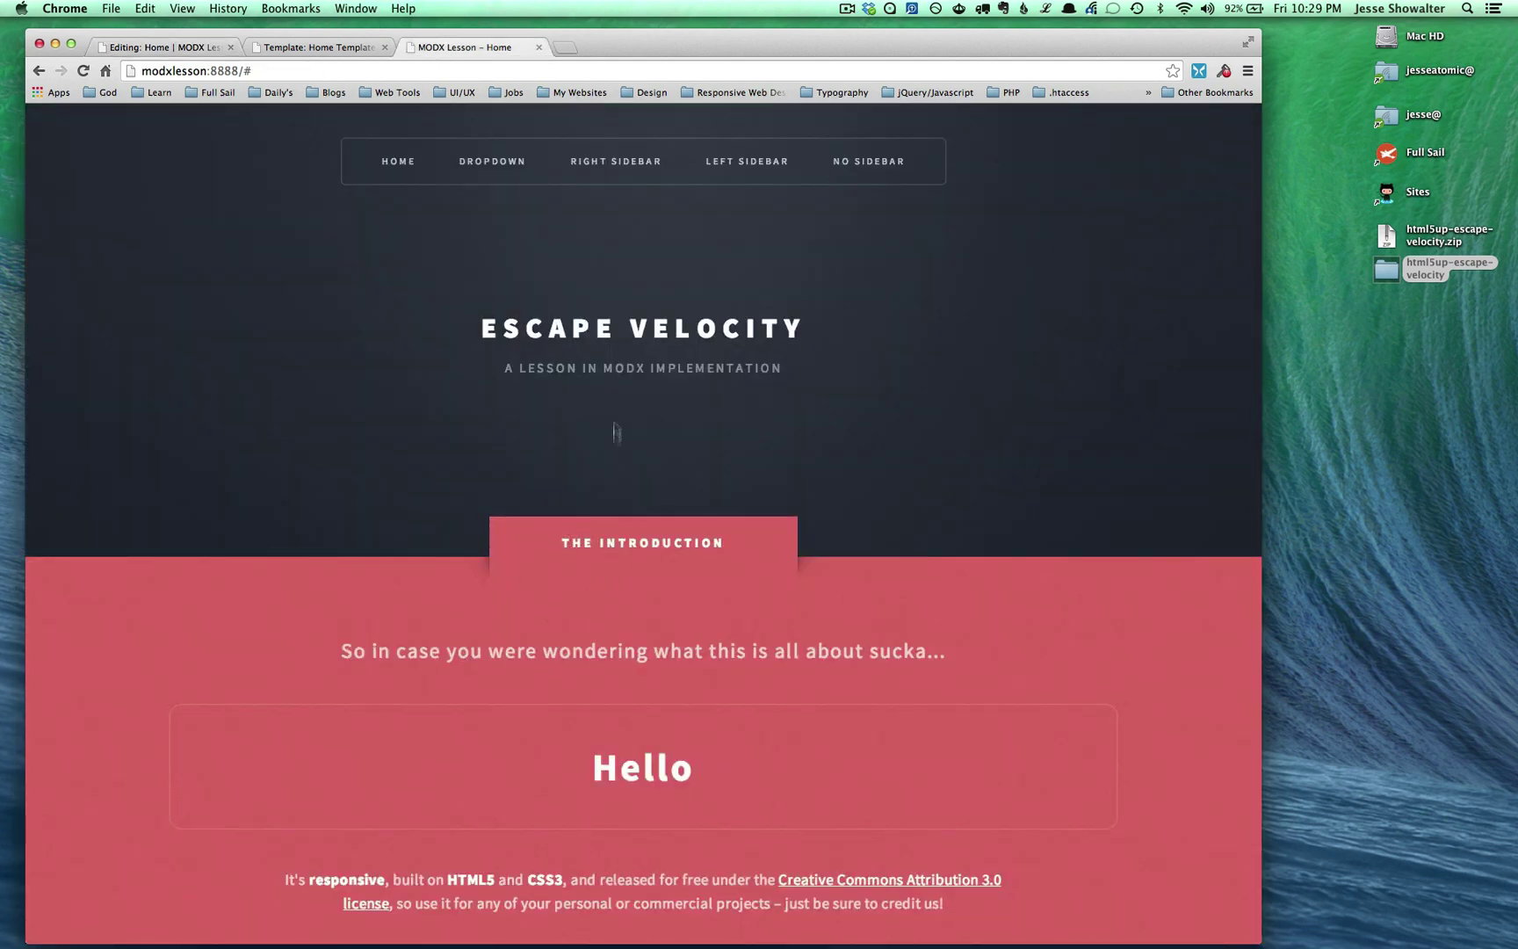
scroll(462, 877, "down", 2)
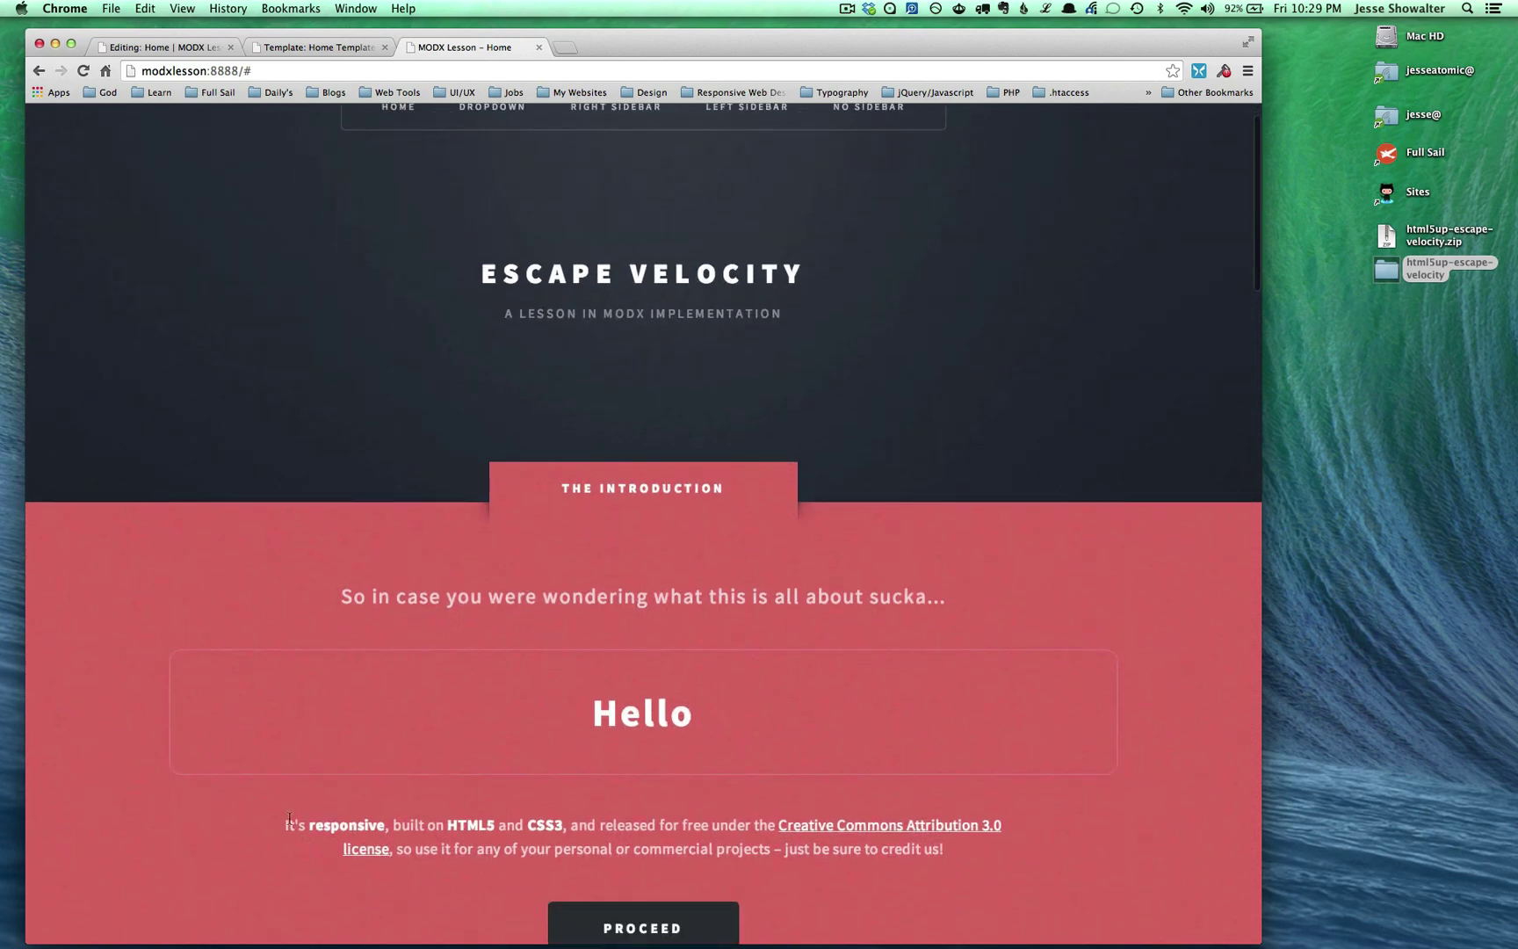
left_click_drag(284, 823, 1032, 850)
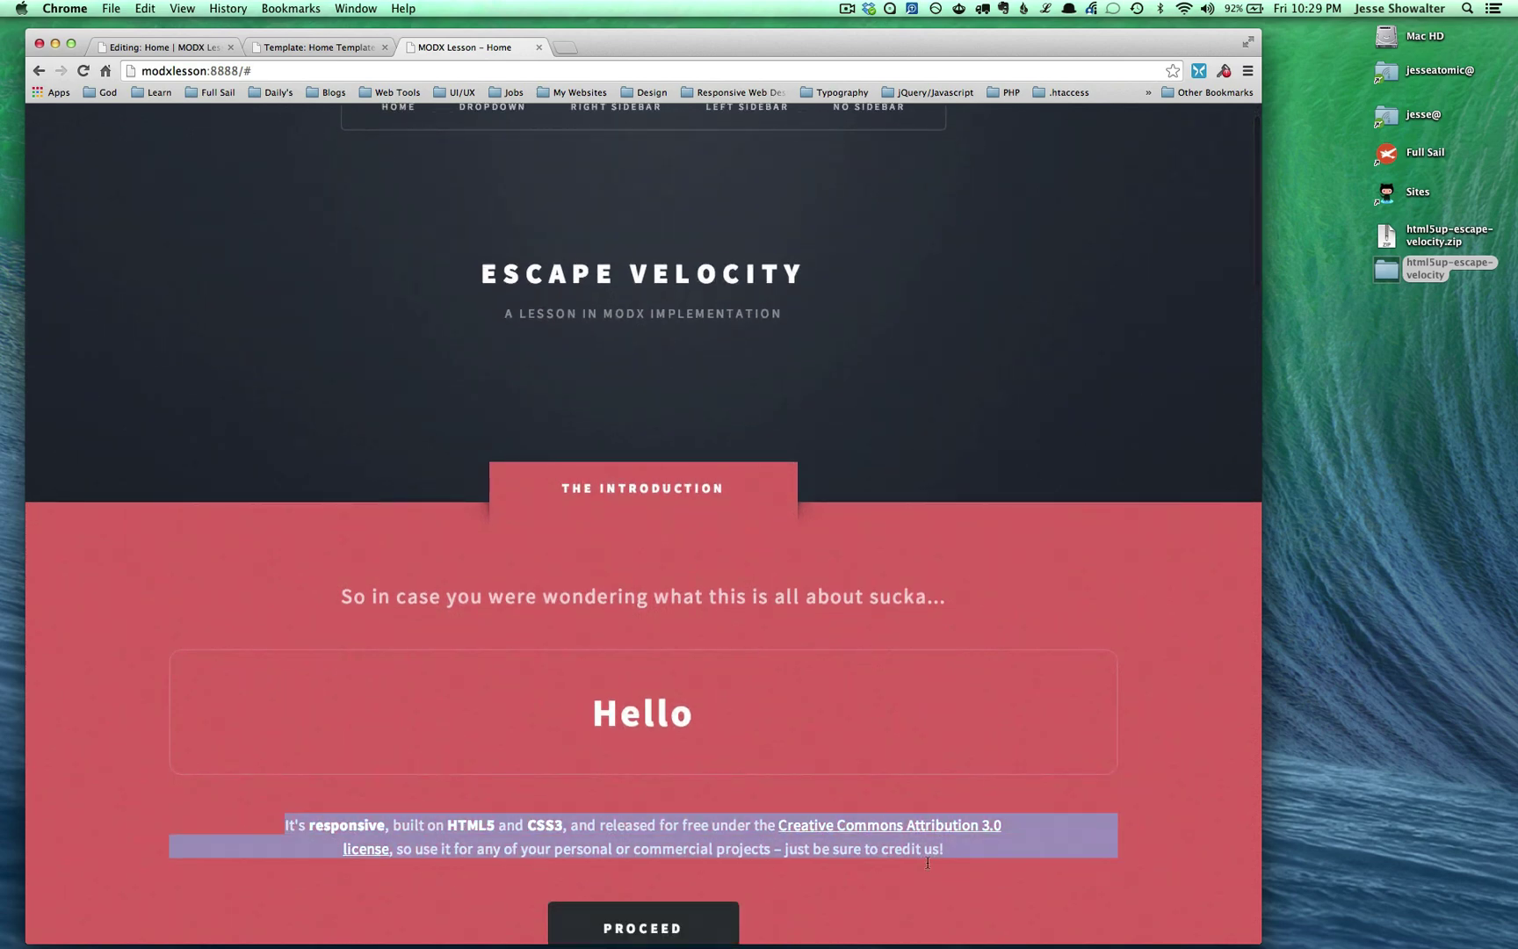
key("super+1")
left_click(386, 448)
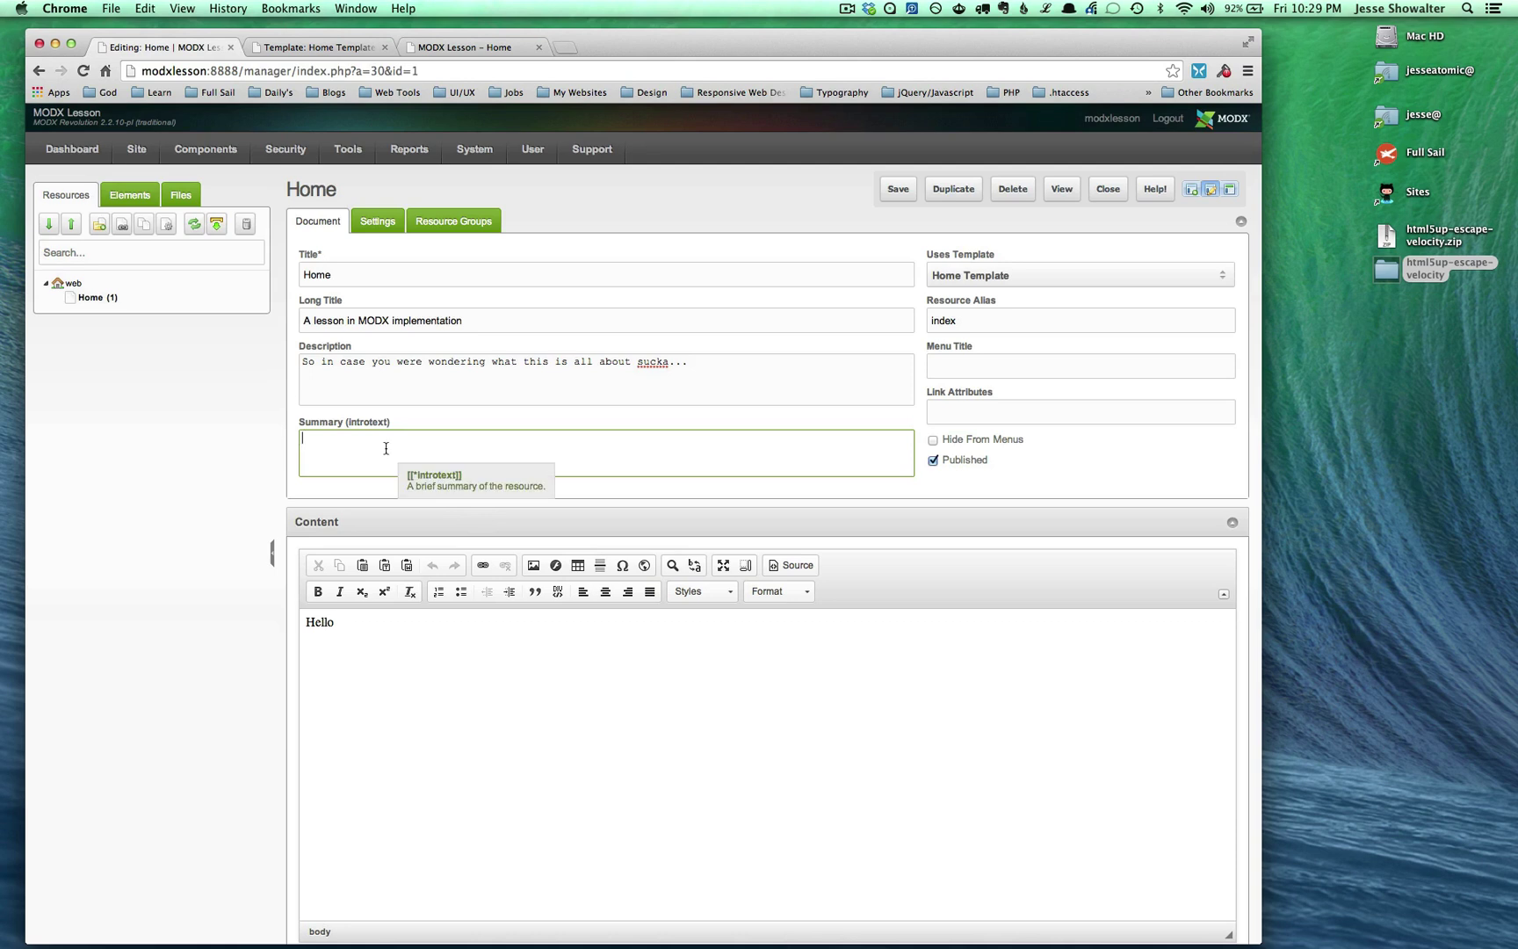
left_click(517, 384)
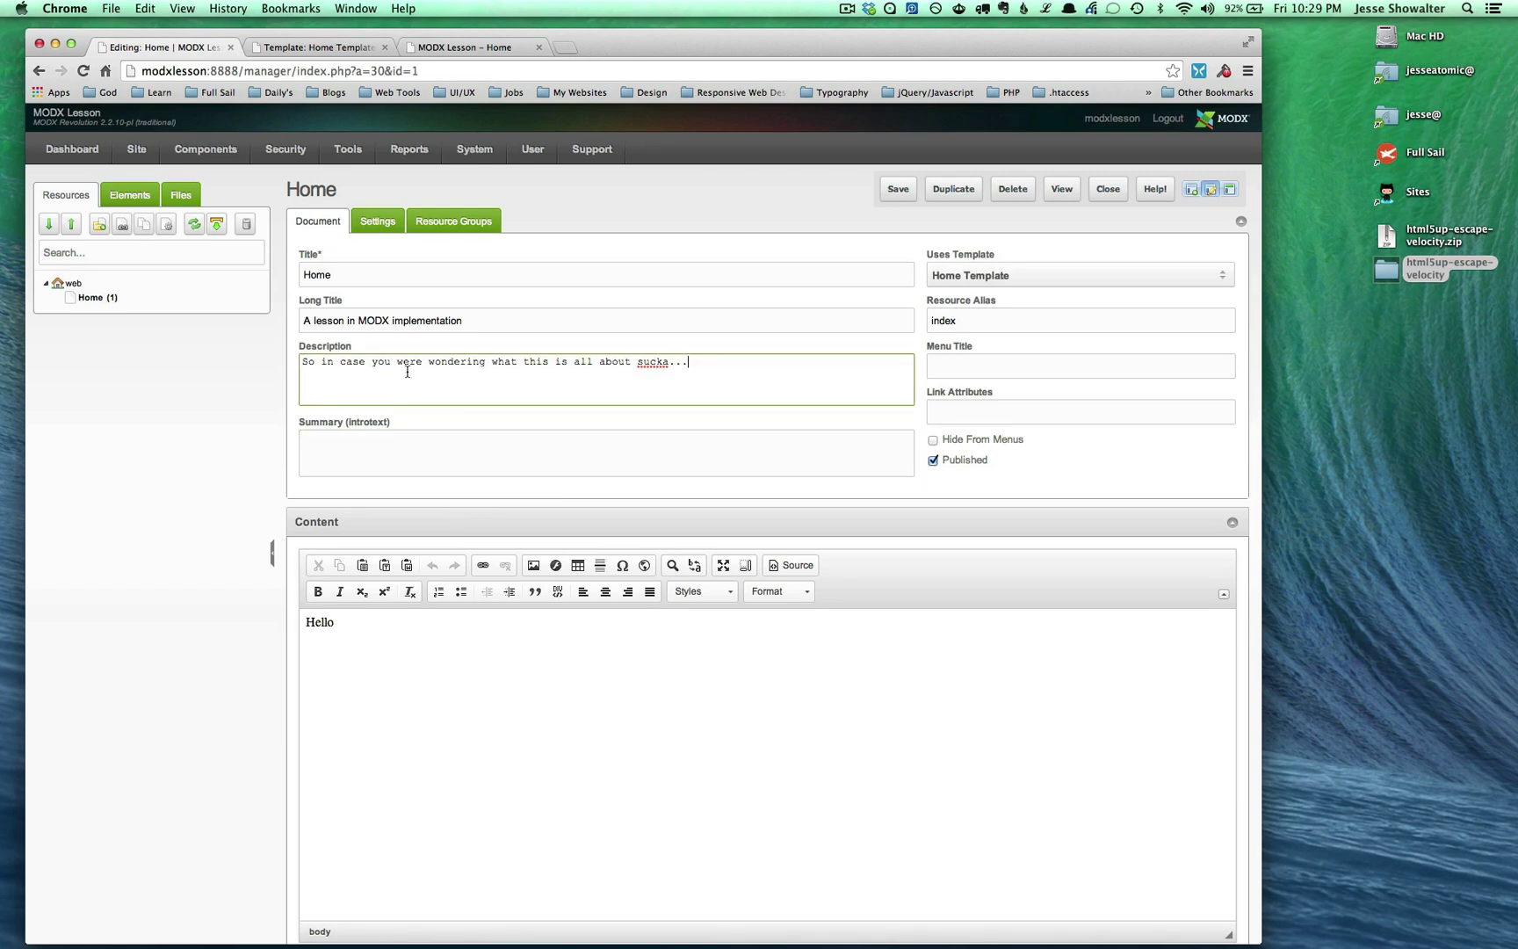
key("super+alt+Right")
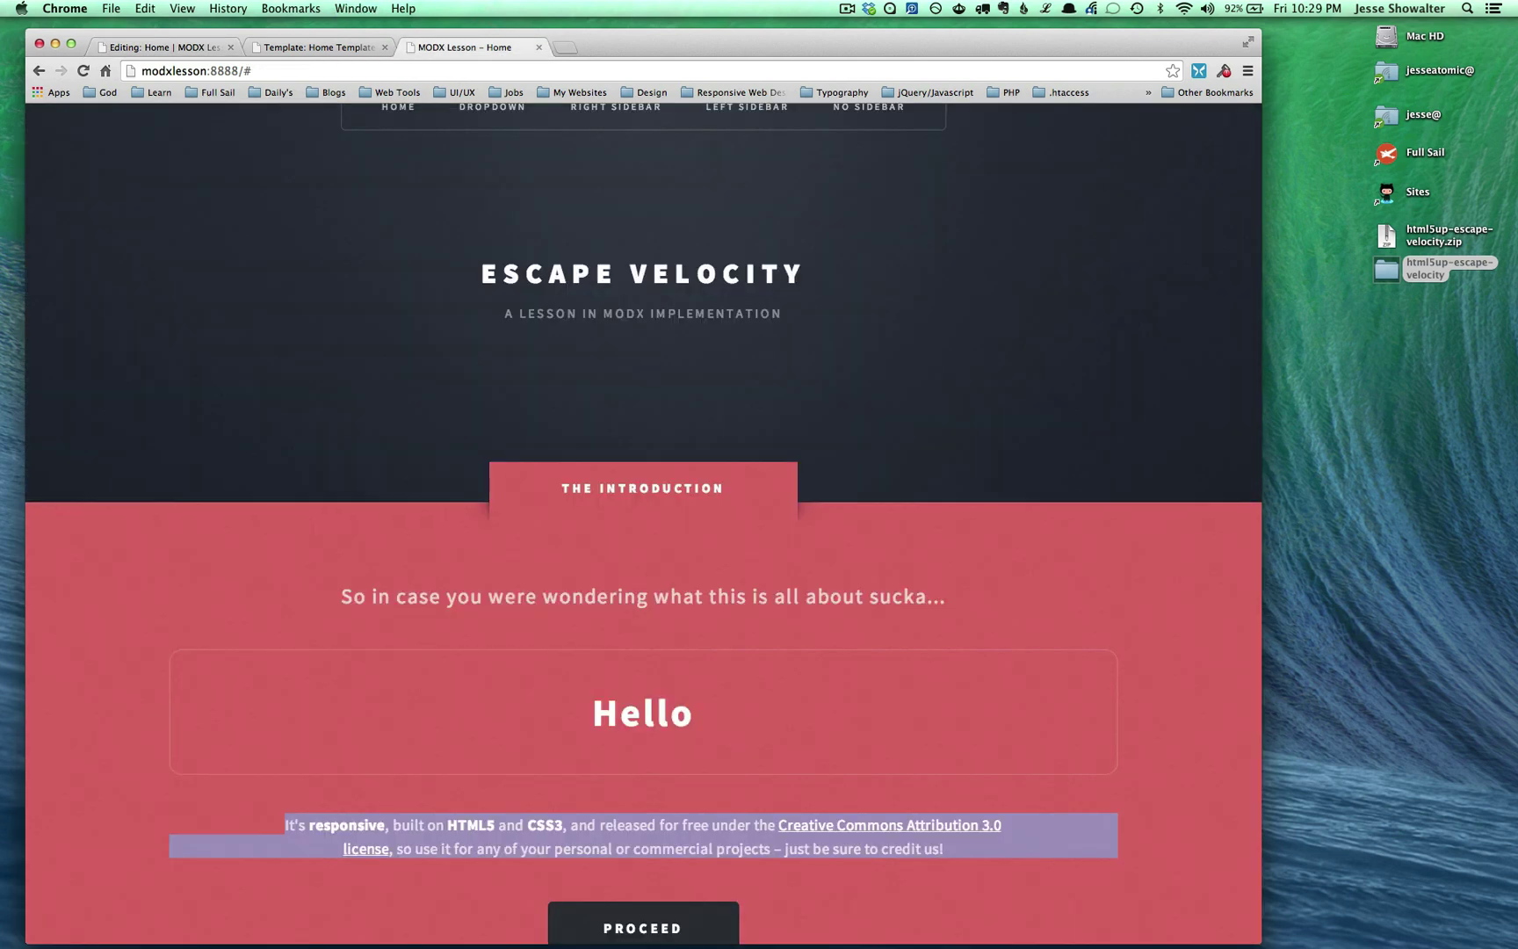
left_click(423, 614)
key("super+alt+Right")
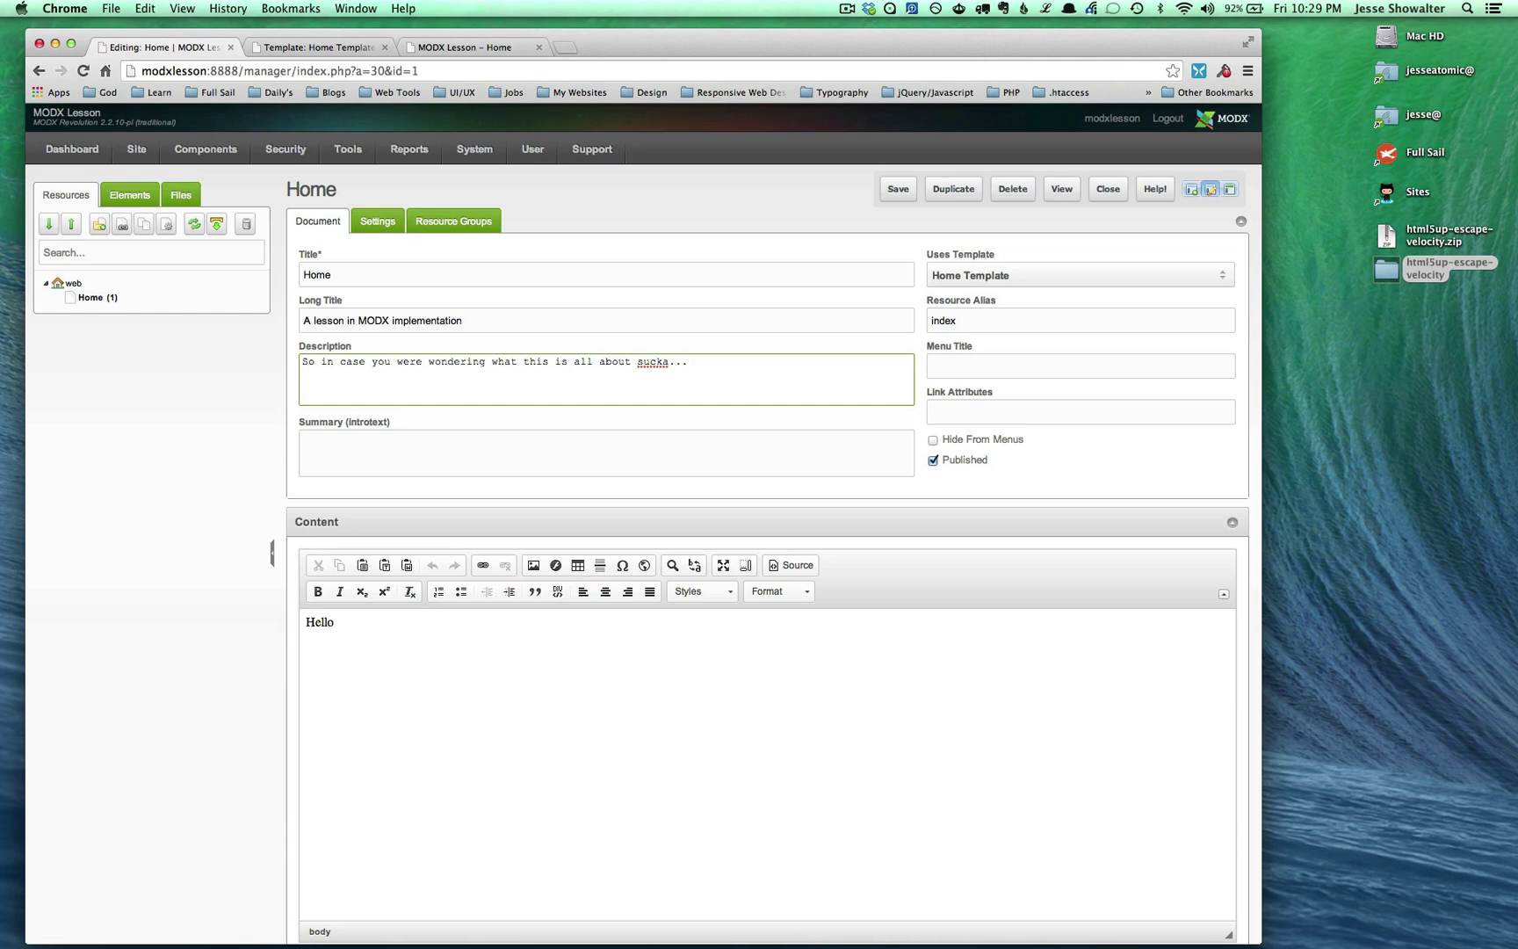
Expand Template Variables in the Elements tree and start a blank new template variable.
left_click(303, 48)
left_click(186, 50)
left_click(130, 195)
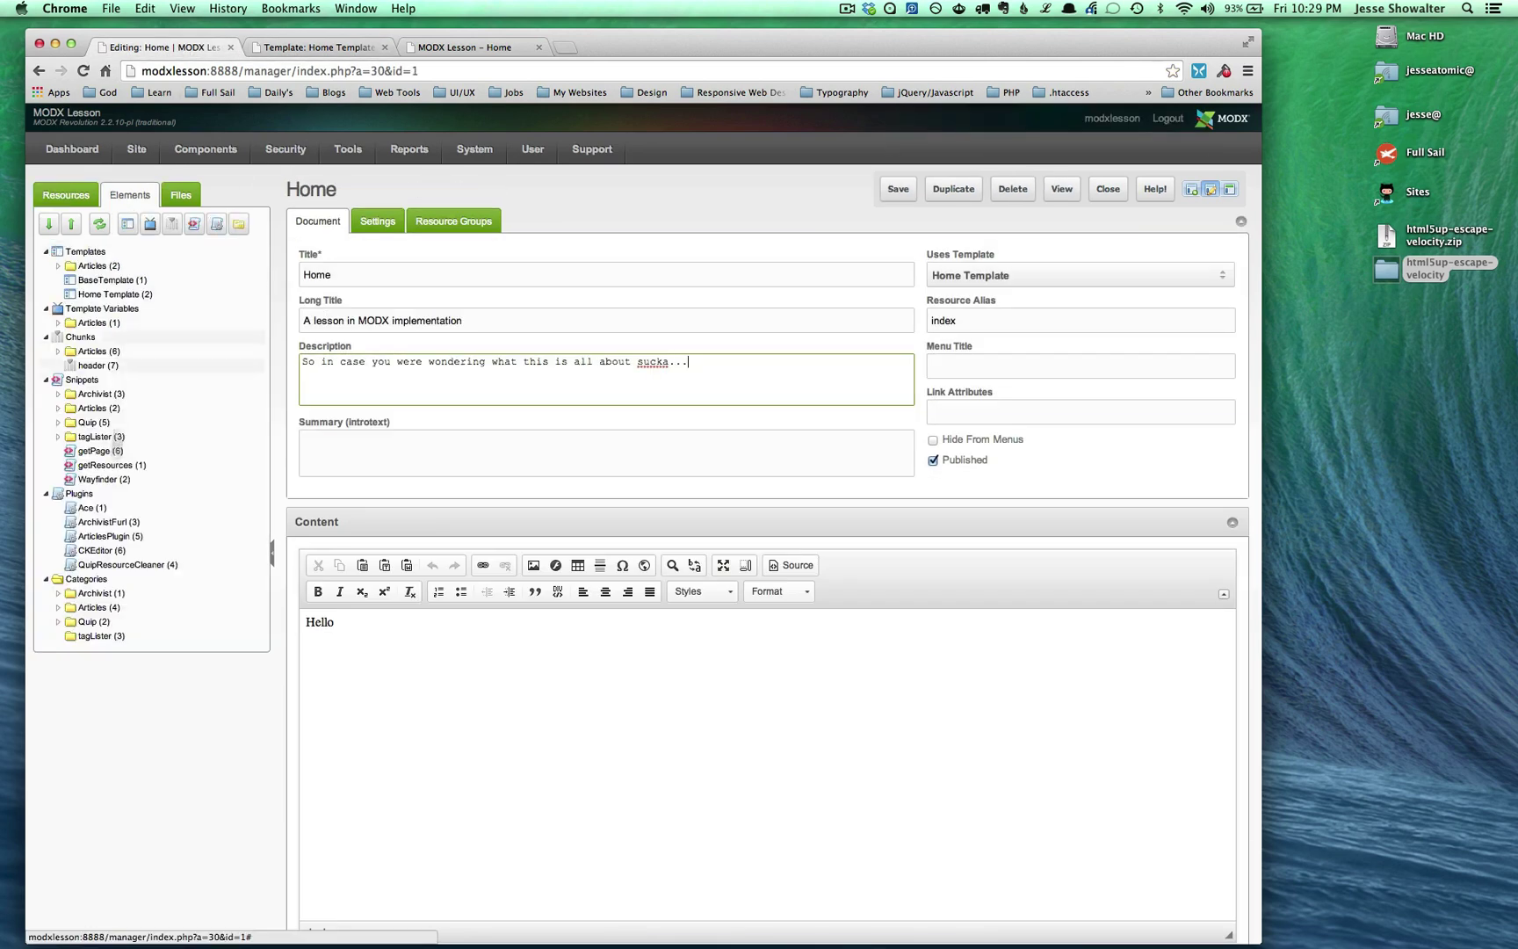
left_click(72, 223)
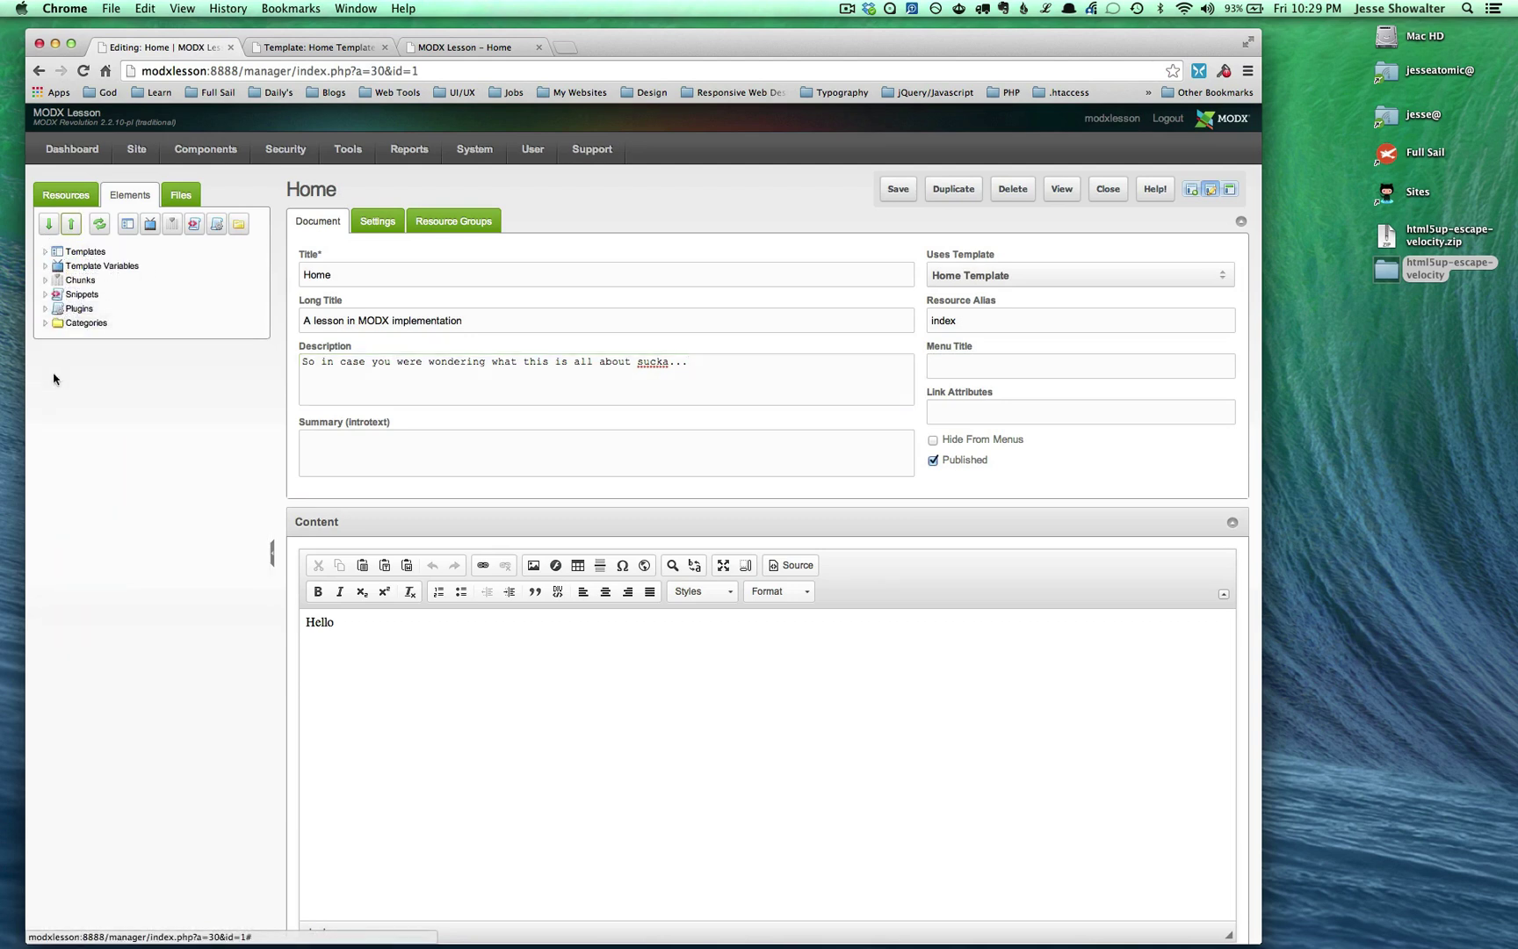
left_click(46, 266)
left_click(59, 279)
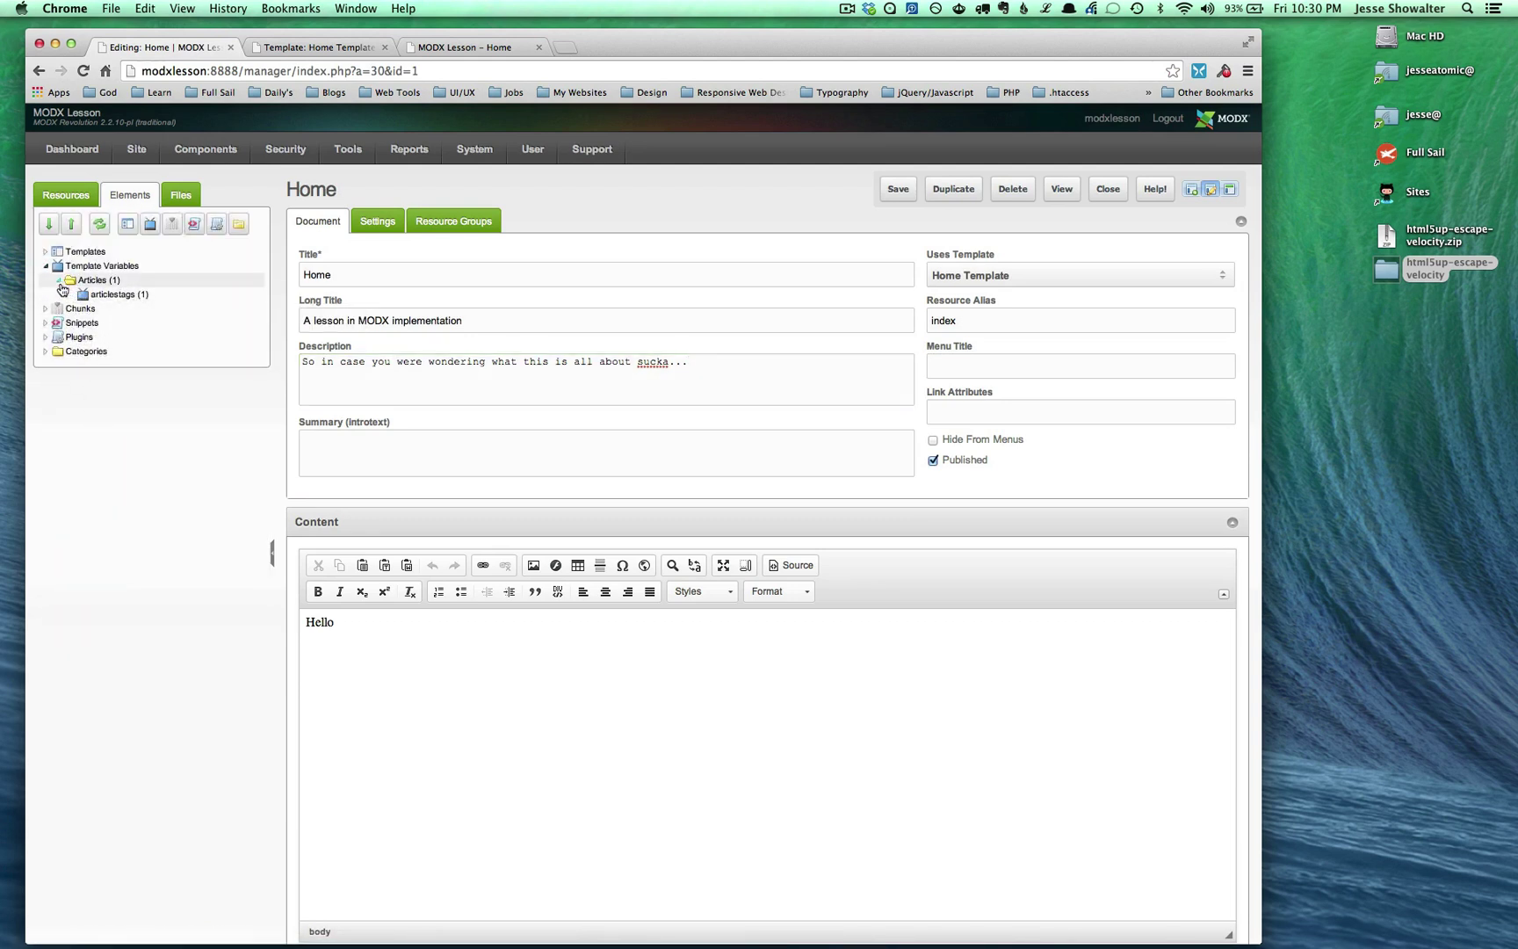
left_click(59, 281)
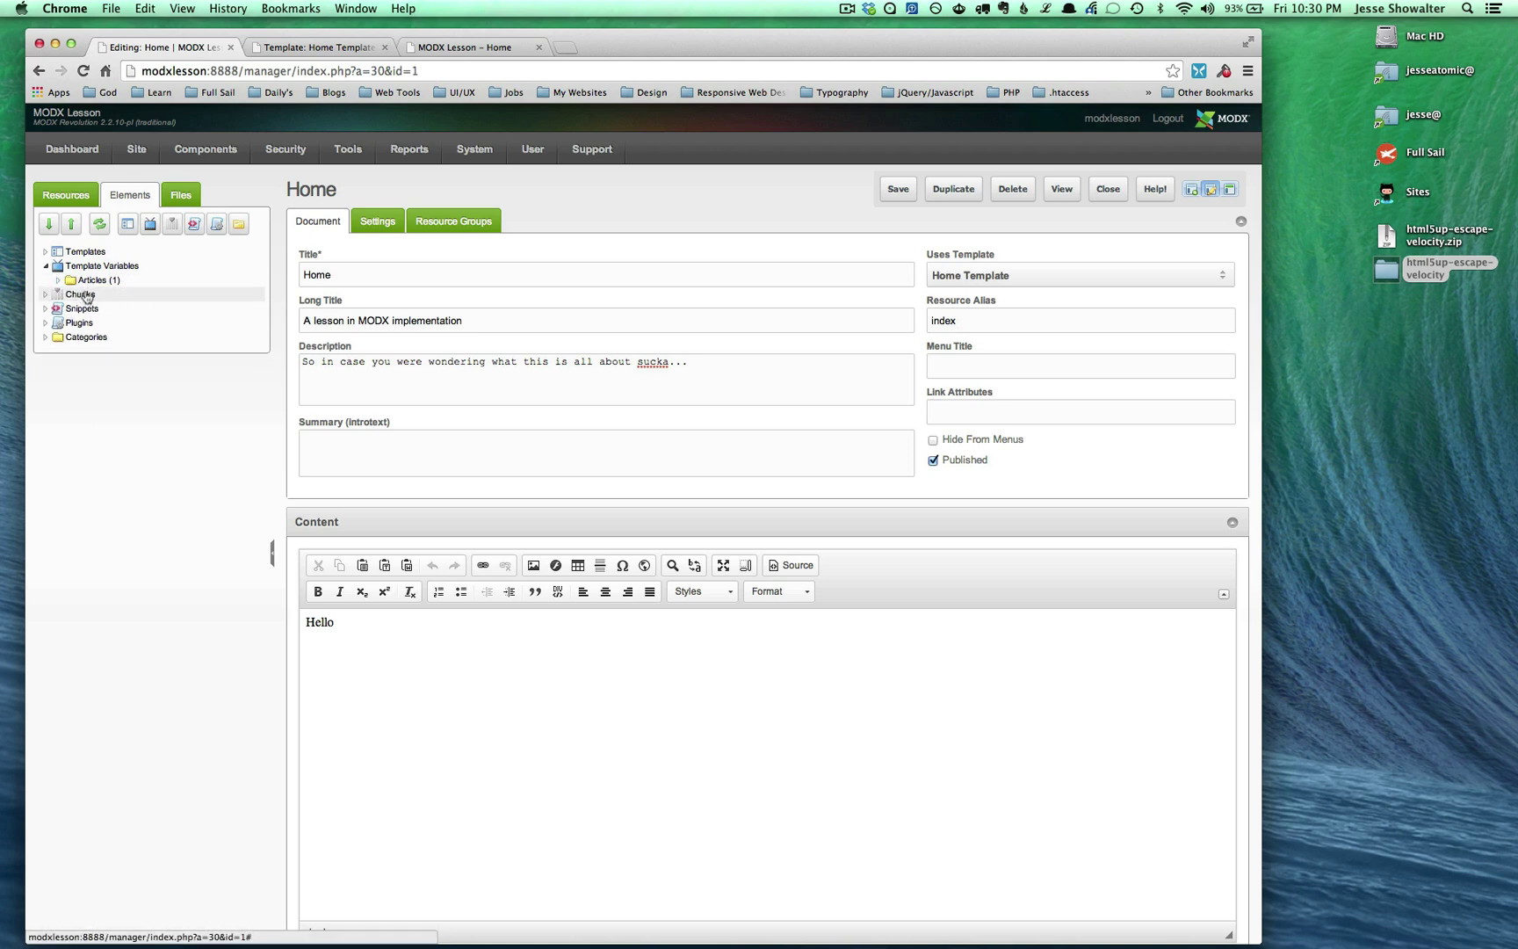
left_click(150, 224)
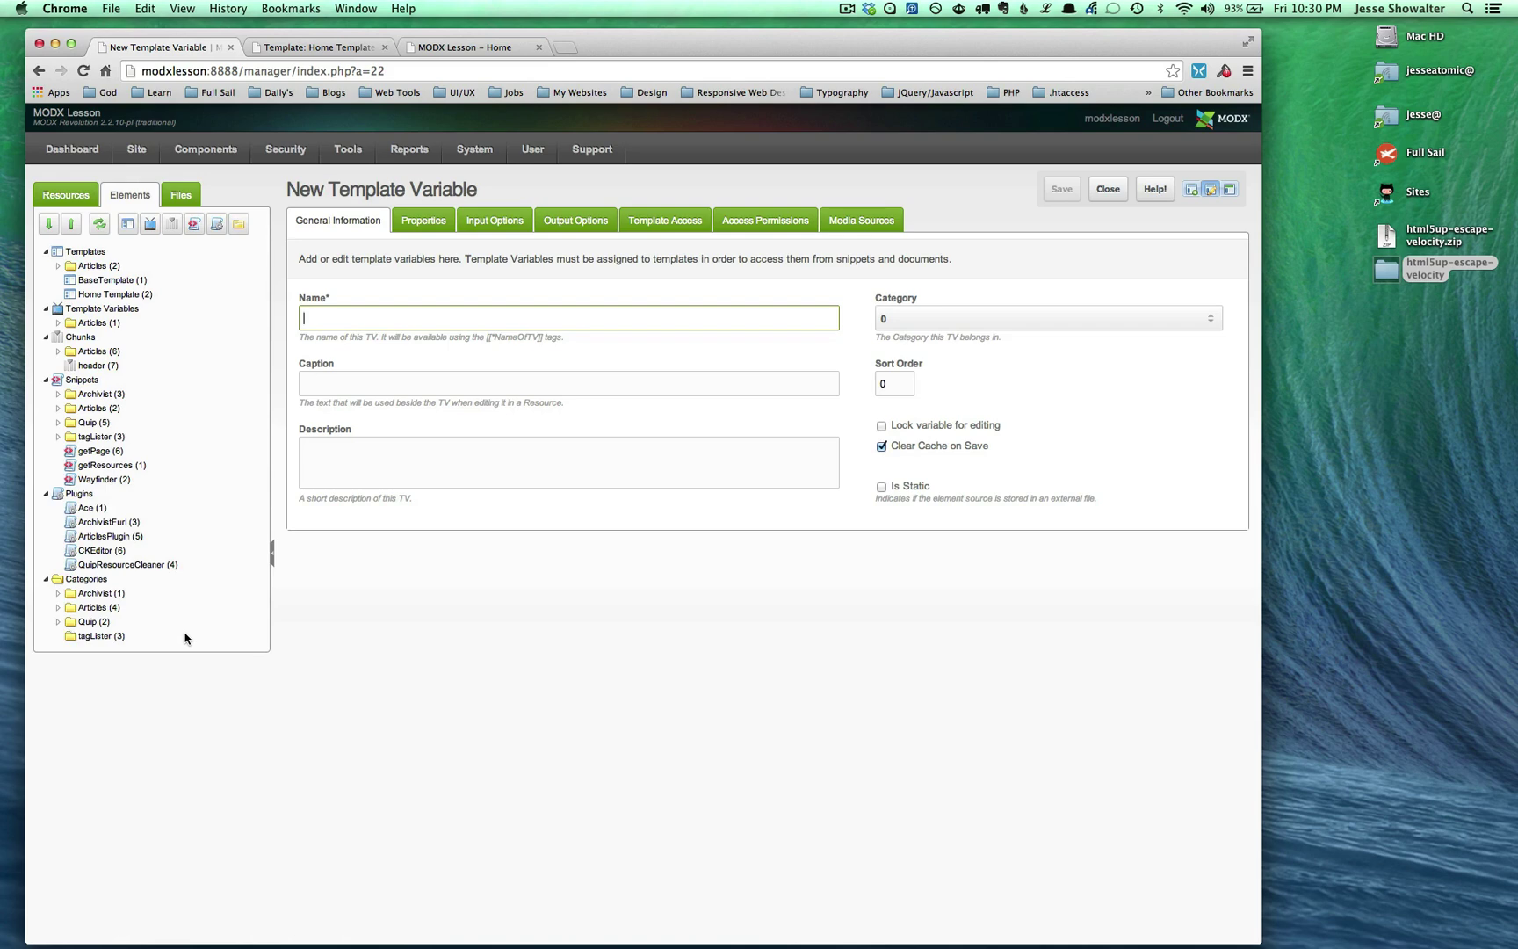
Load the author's portfolio site in a new browser tab from the address-bar suggestion.
key("super+t")
type("jesse")
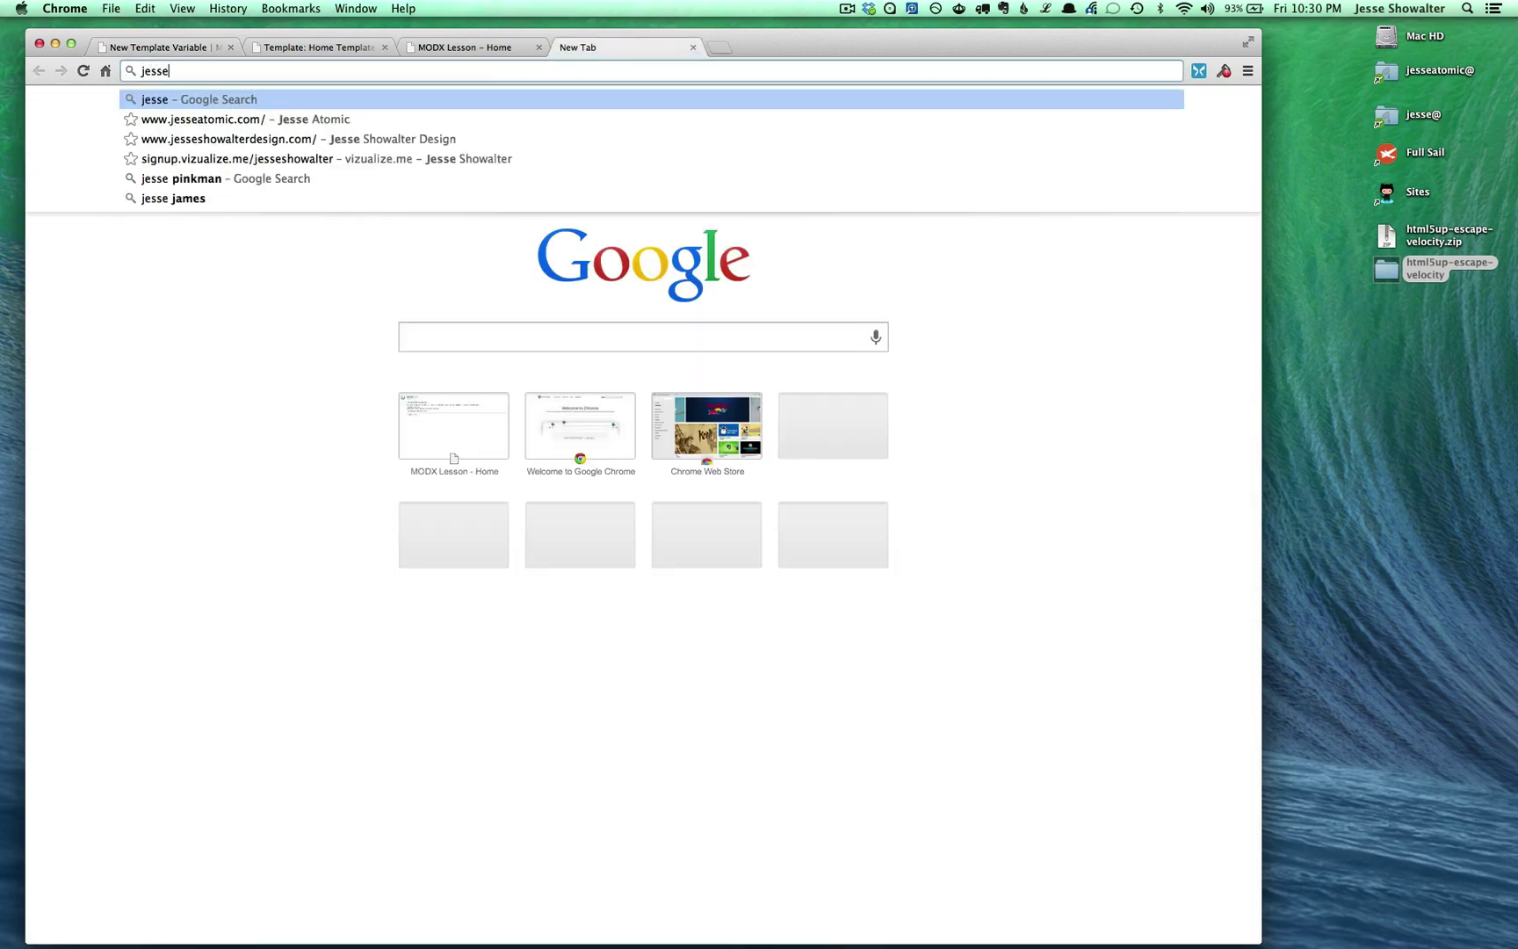
key("Down")
key("Down")
key("Return")
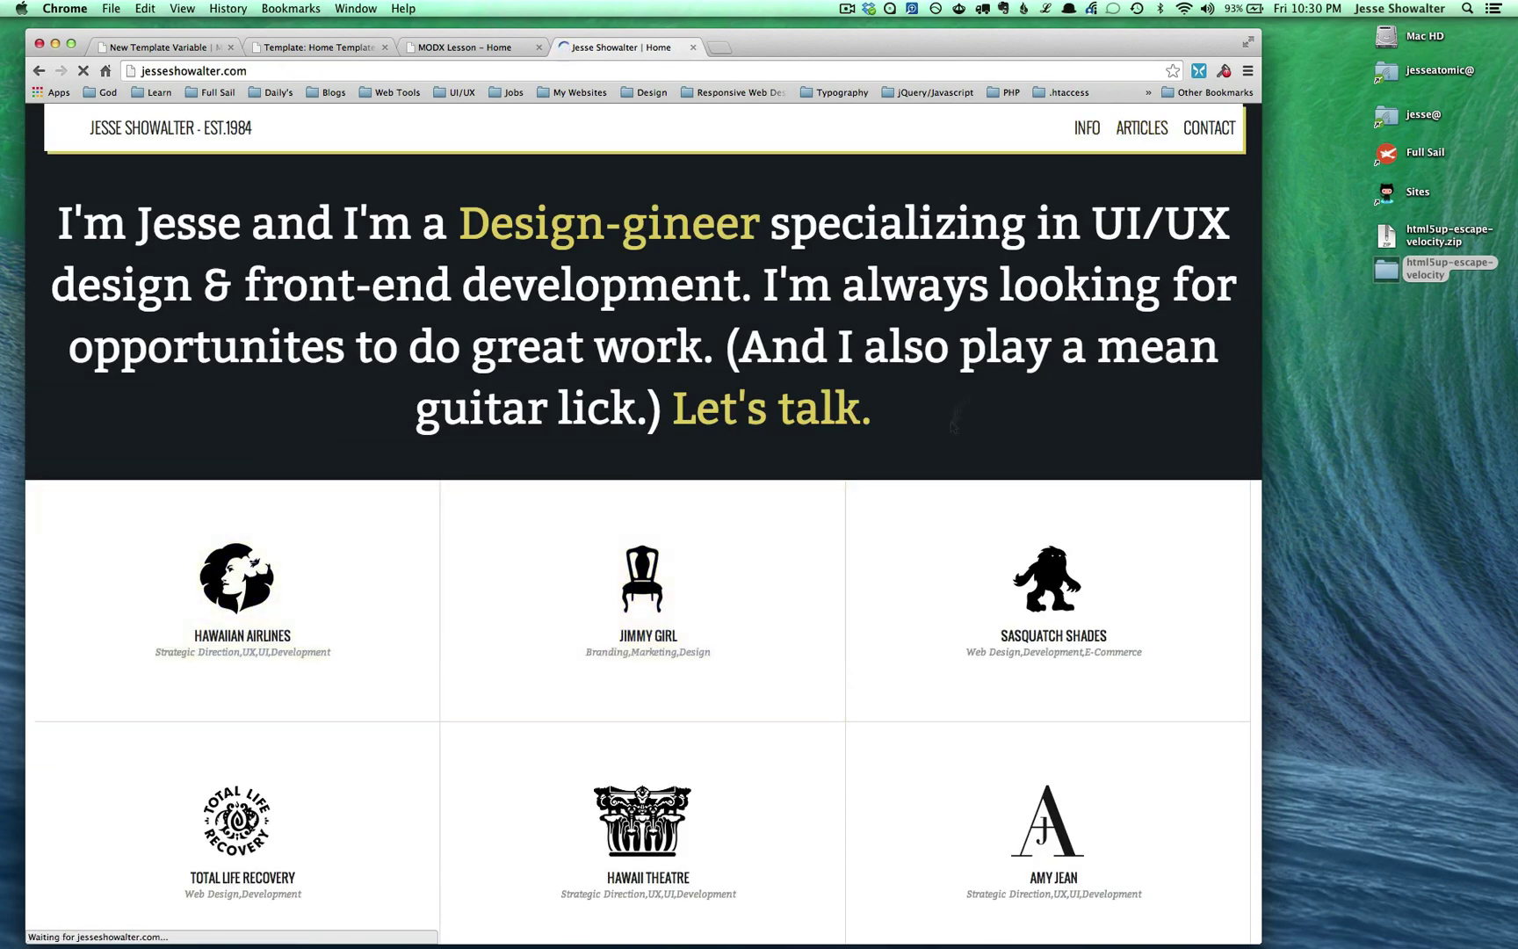
Browse the portfolio's Hawaiian Airlines Wedding Wings project page, its screenshot slider and lower sections.
left_click(303, 617)
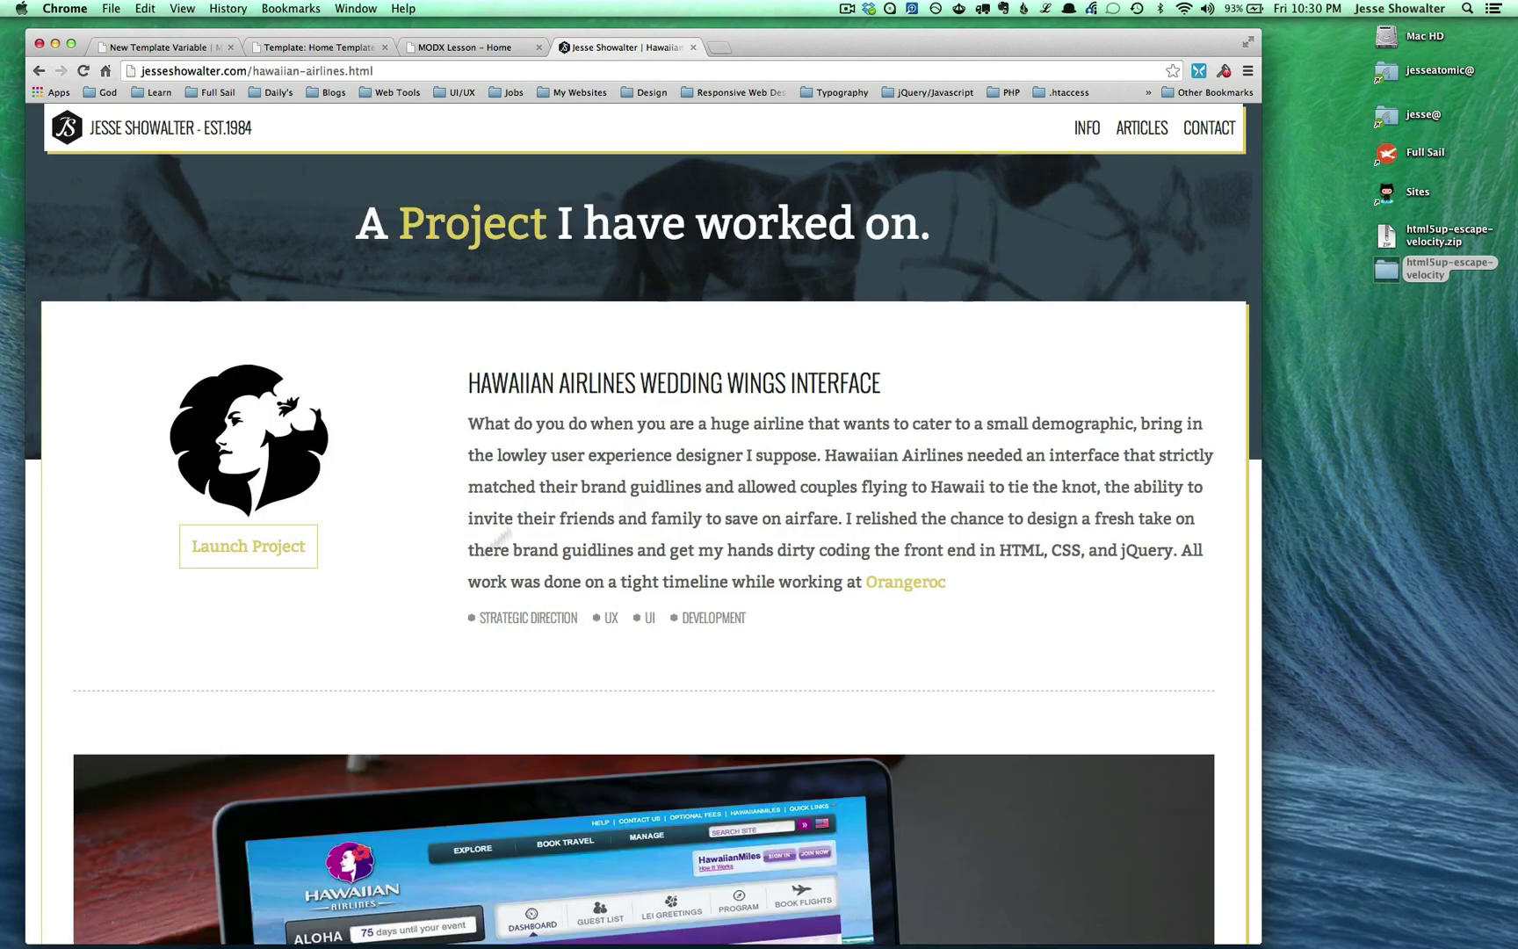
left_click_drag(480, 432, 777, 548)
left_click_drag(698, 386, 461, 400)
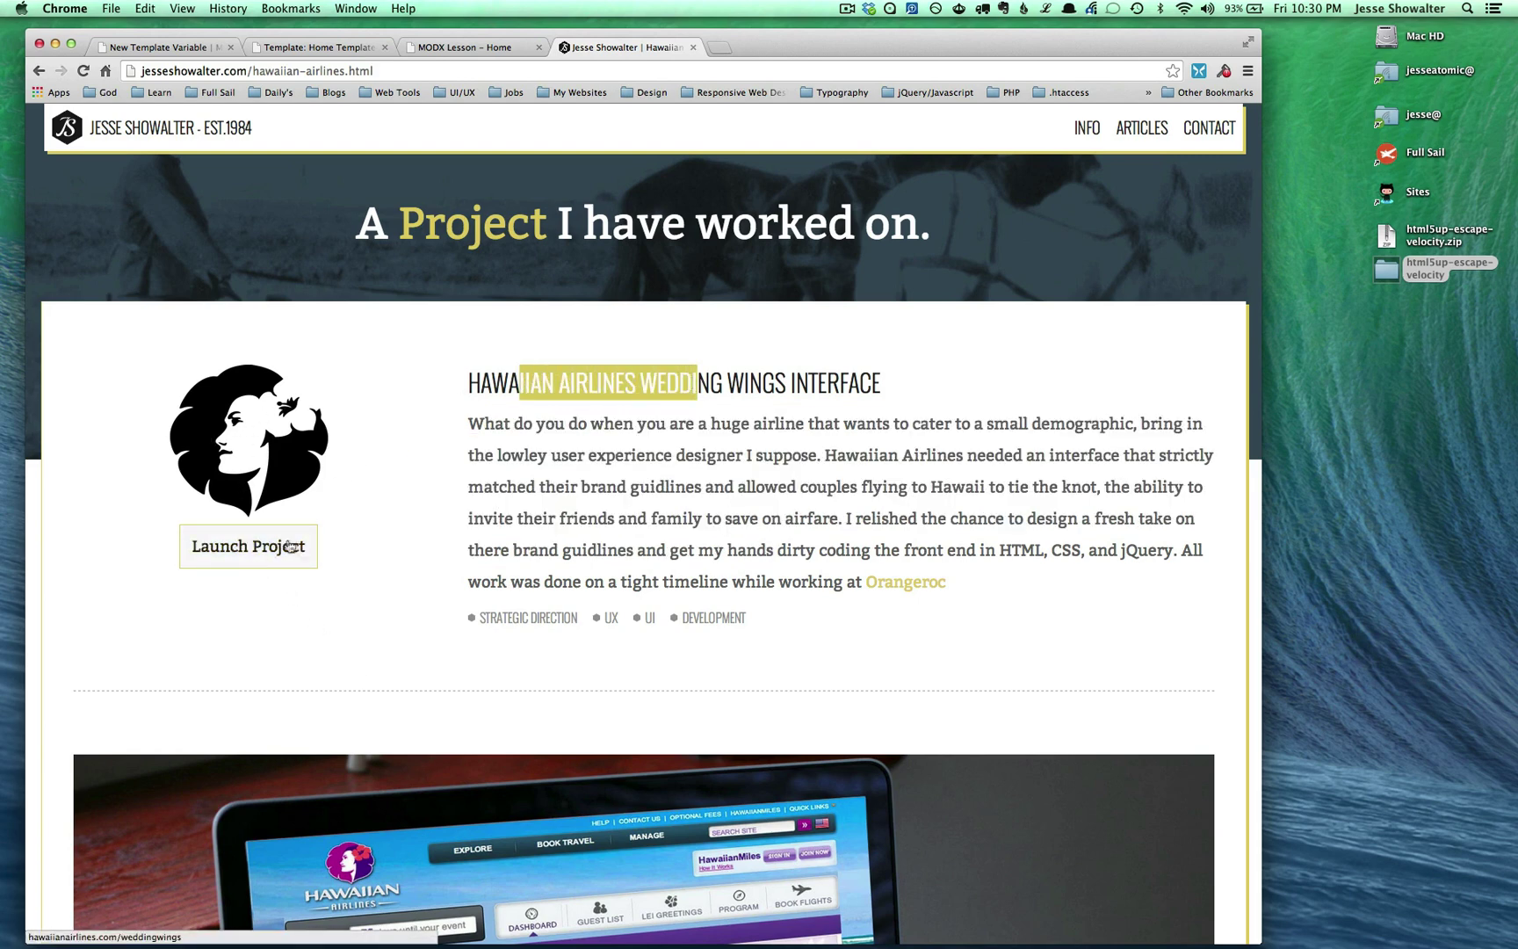
left_click_drag(733, 631, 457, 622)
left_click(457, 622)
scroll(445, 634, "down", 2)
scroll(445, 635, "down", 5)
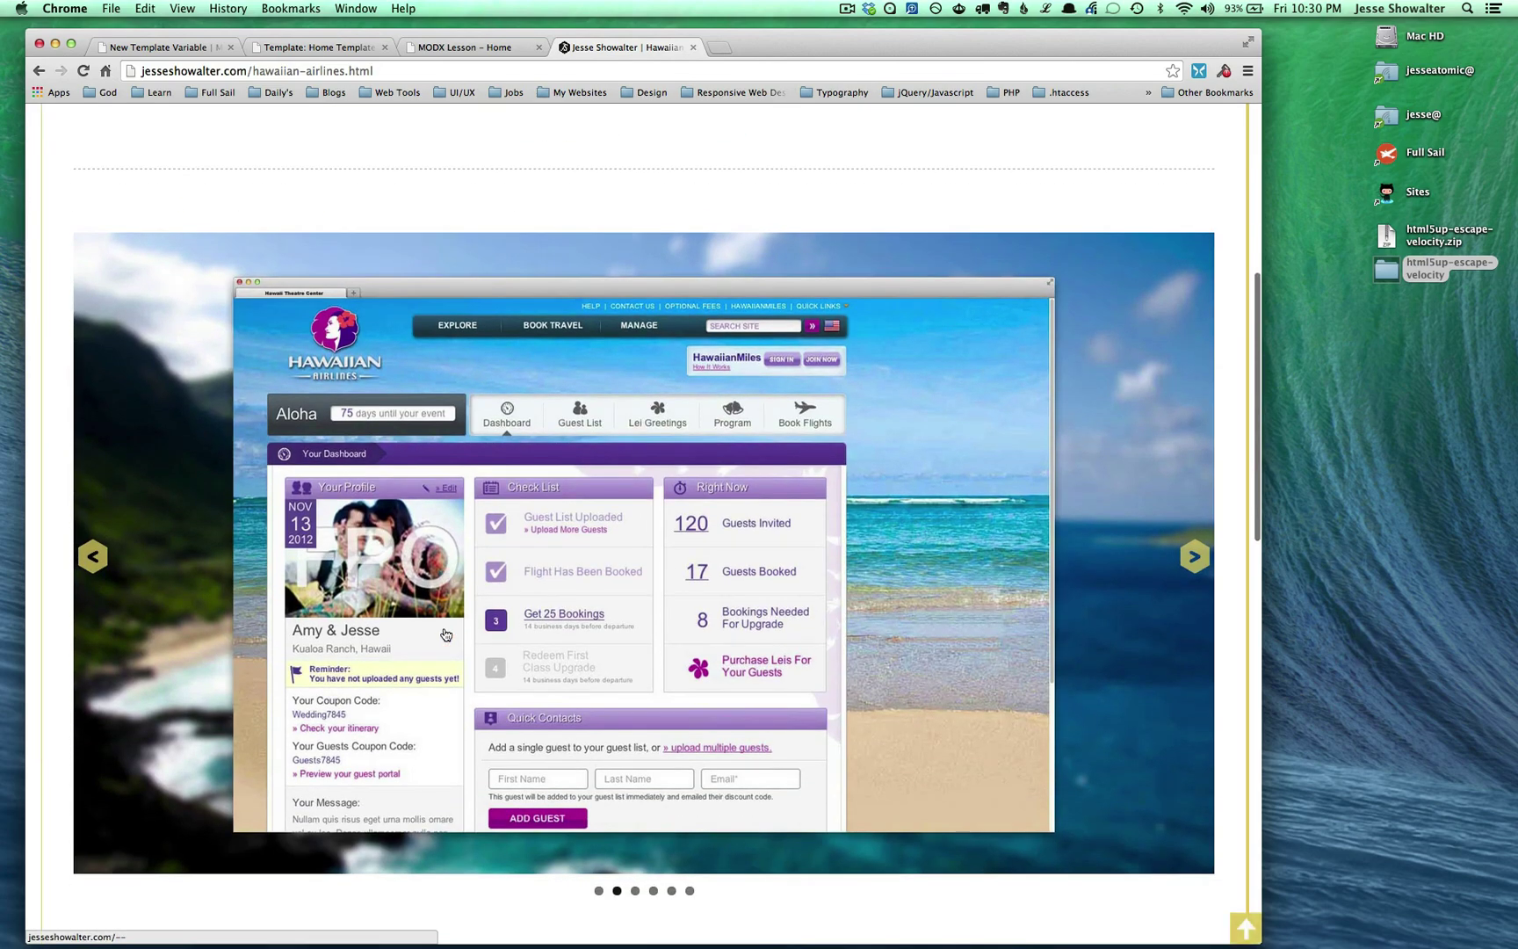
left_click(1194, 560)
left_click(1195, 559)
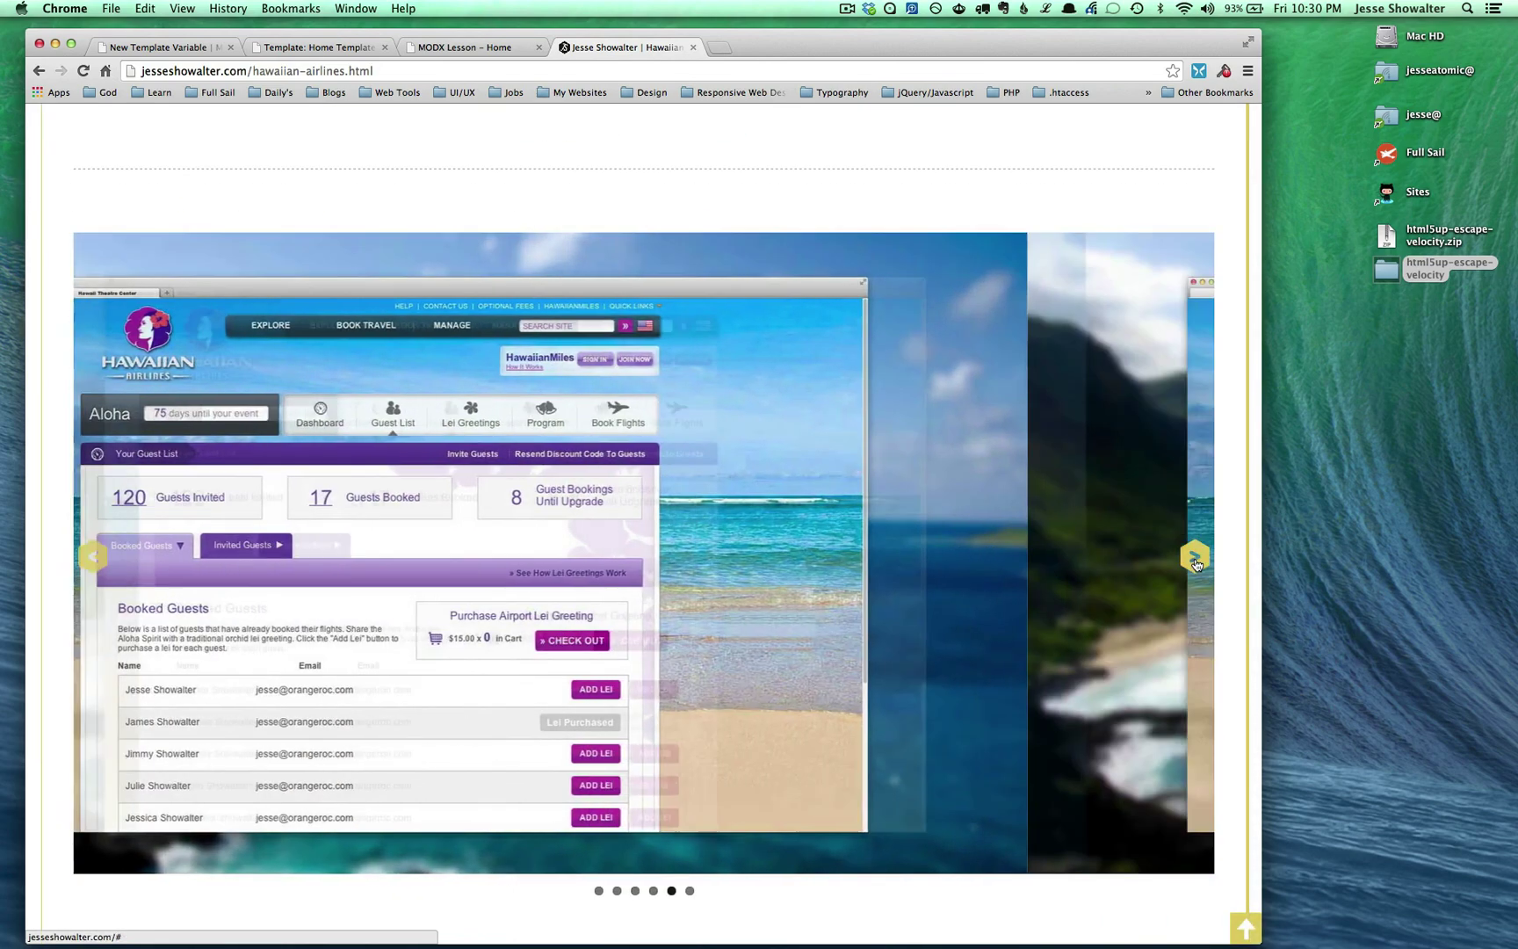
scroll(1223, 559, "down", 9)
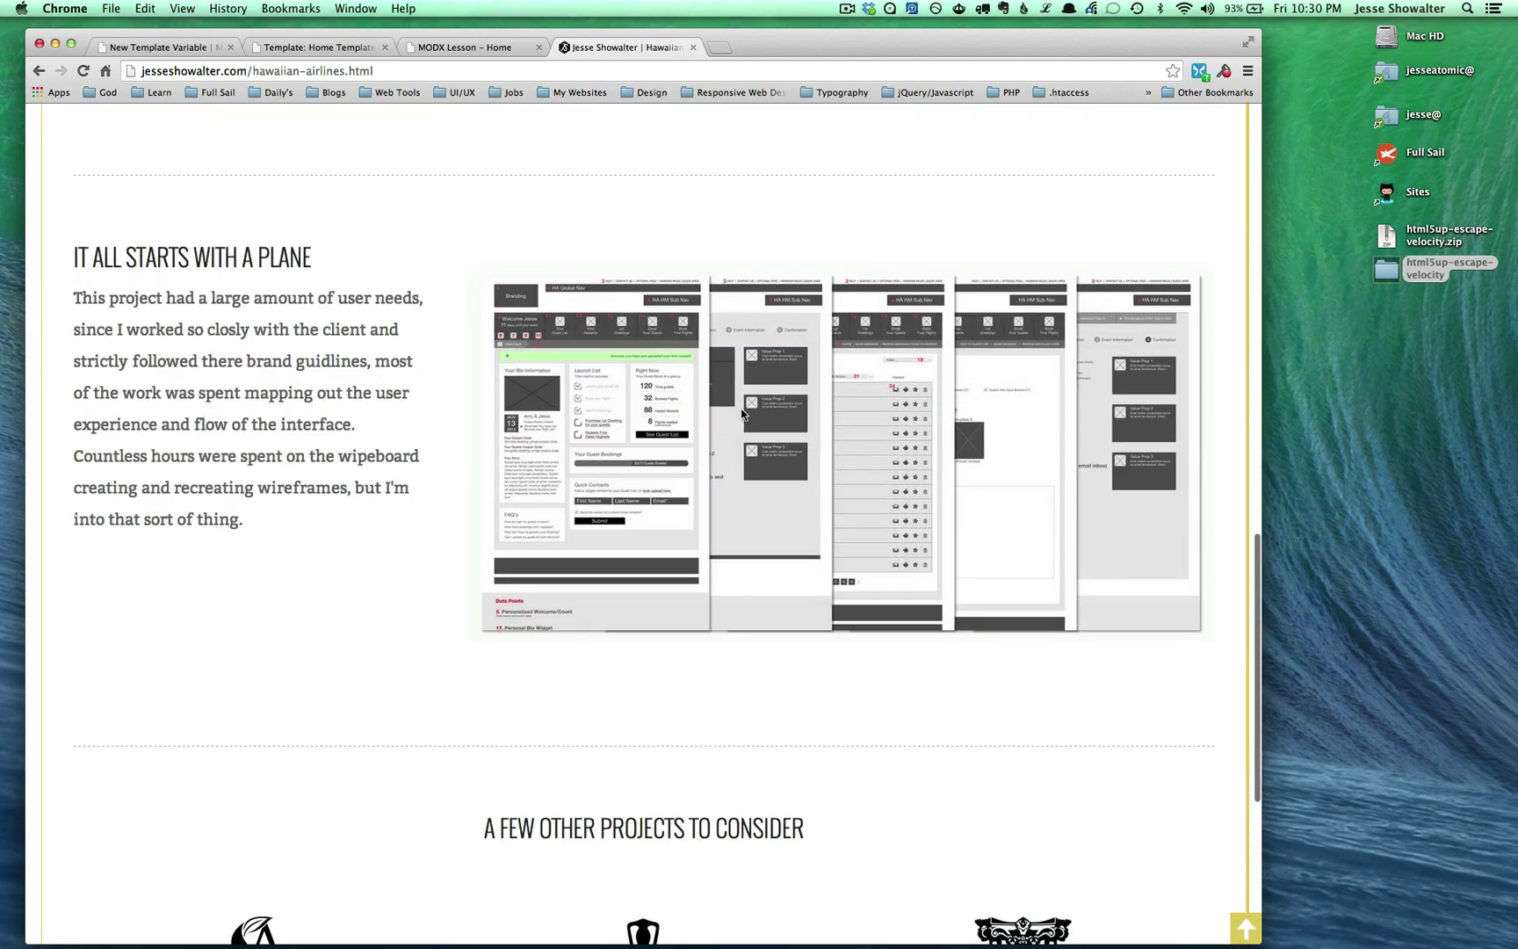
left_click_drag(74, 256, 228, 455)
scroll(230, 457, "down", 4)
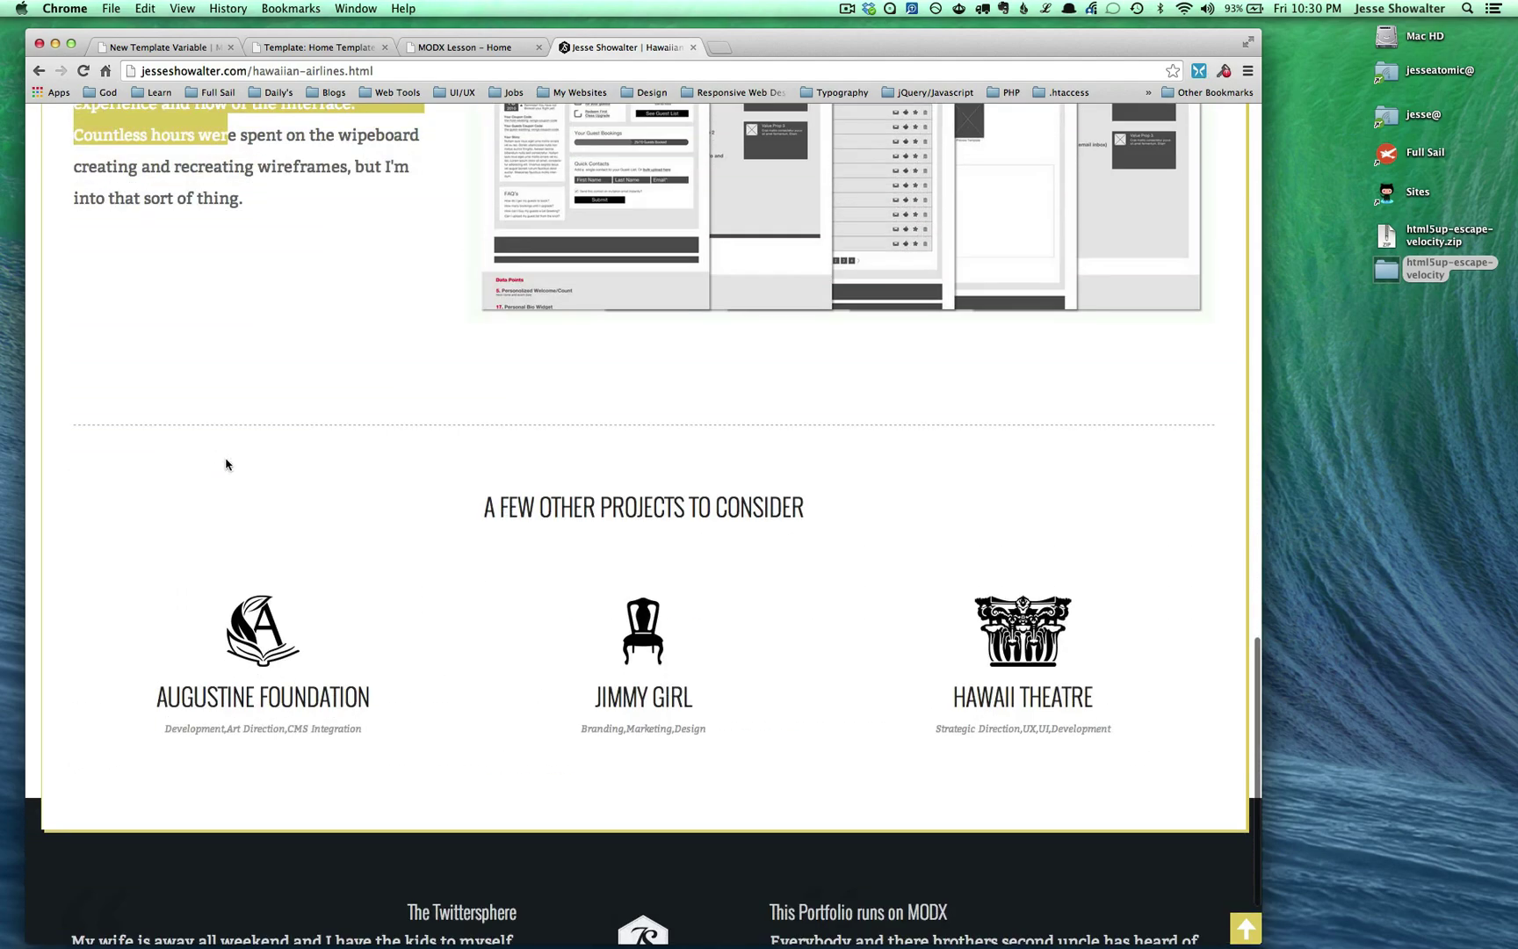
Close the portfolio tab and compare the lesson site's intro line with the new variable form.
left_click(693, 47)
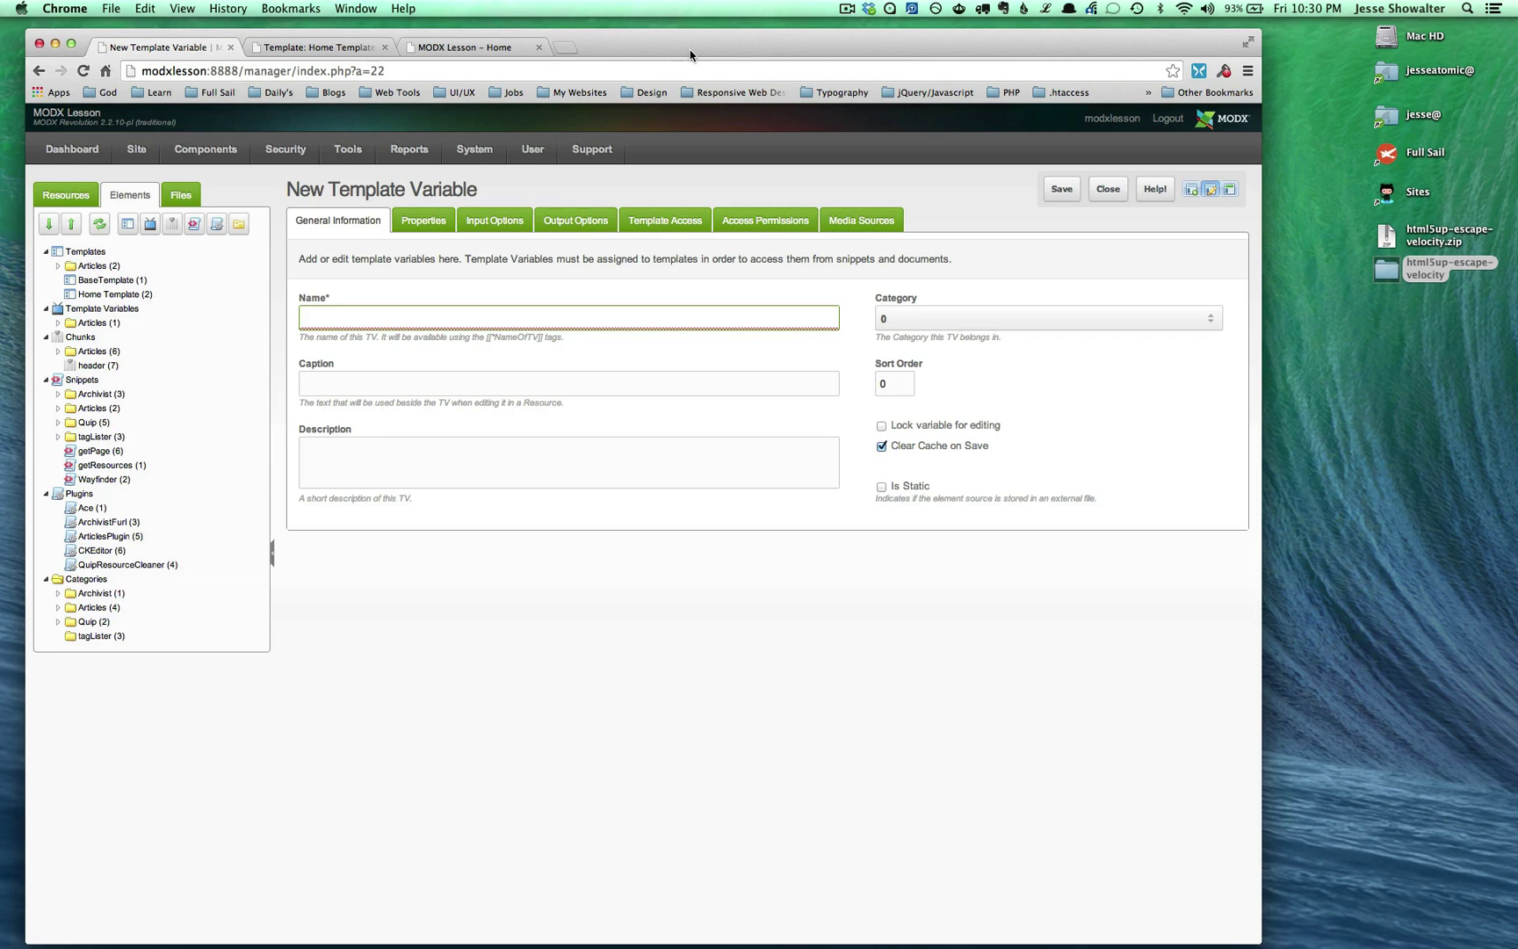
left_click(466, 48)
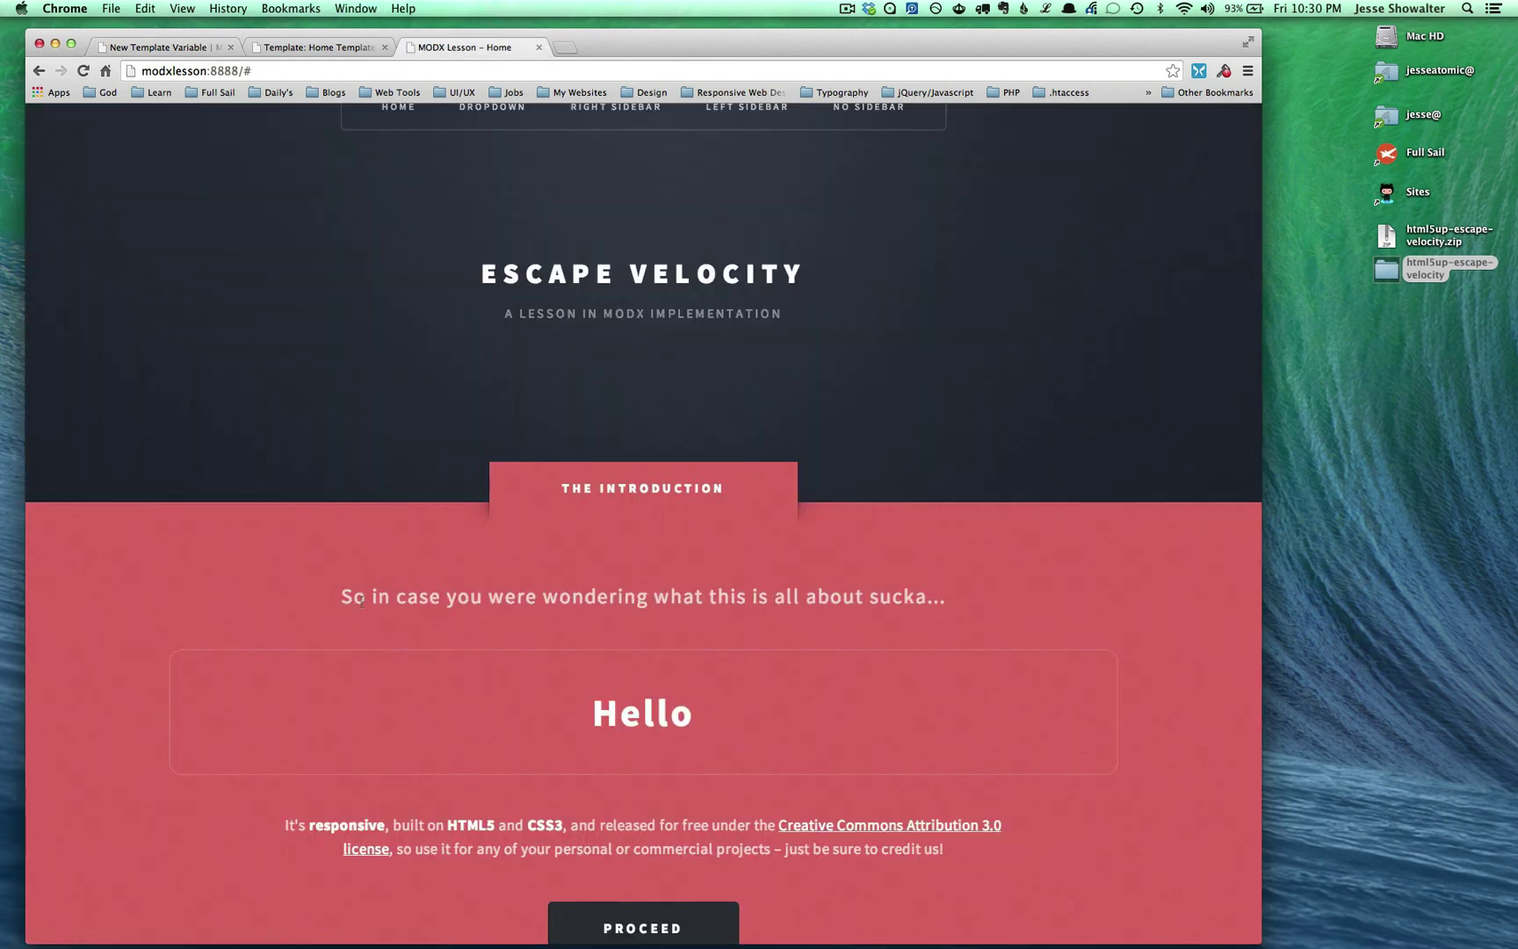
left_click_drag(341, 596, 944, 608)
key("super+1")
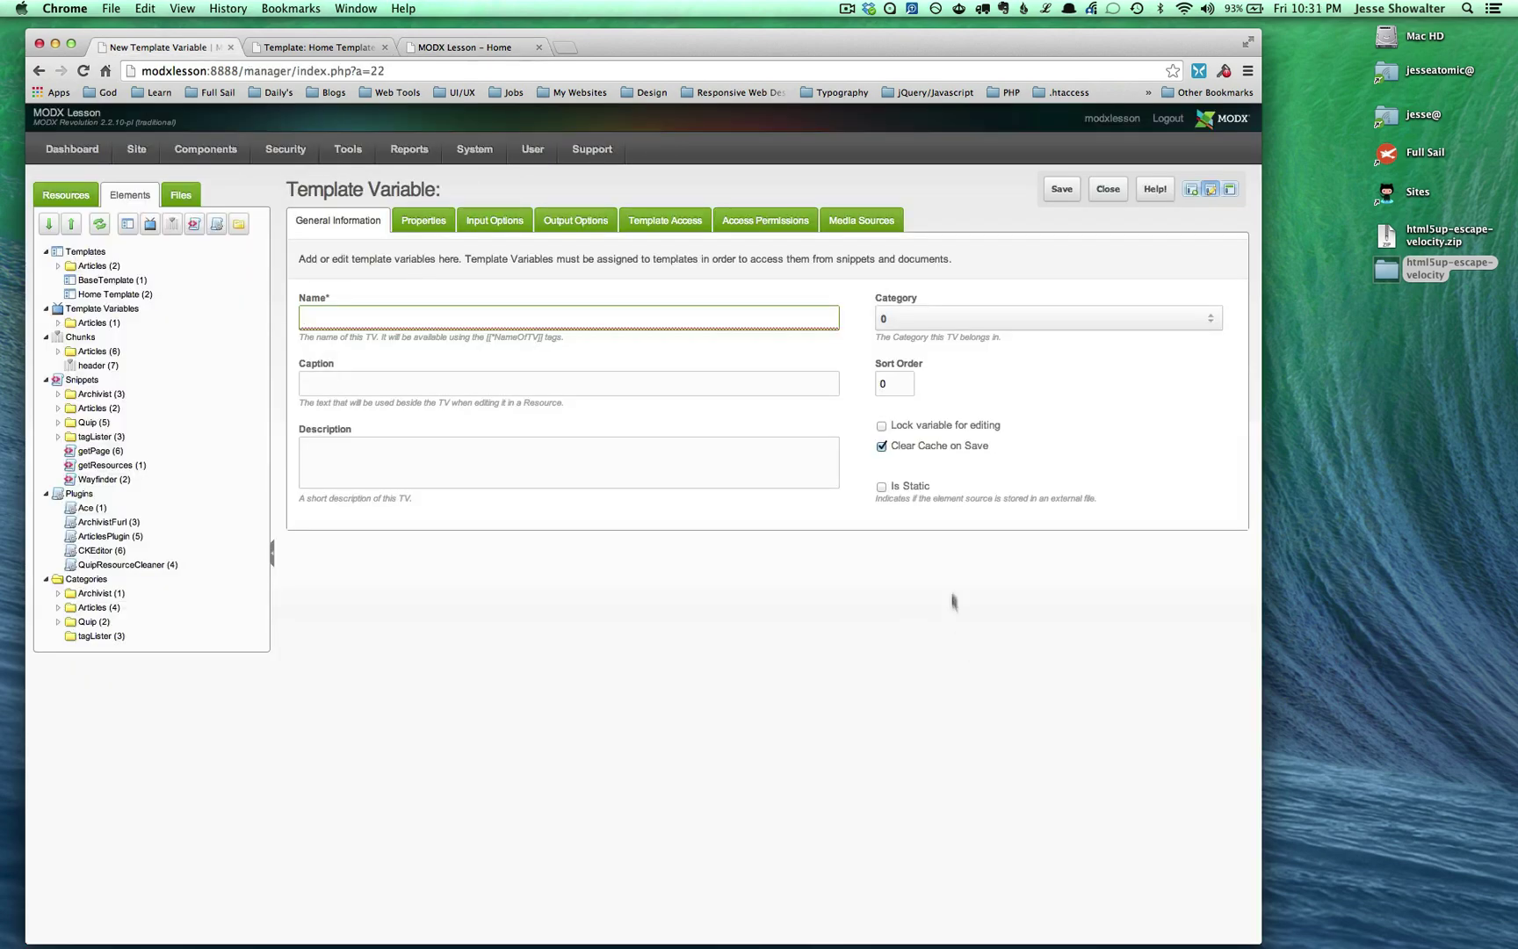
key("super+3")
left_click(973, 589)
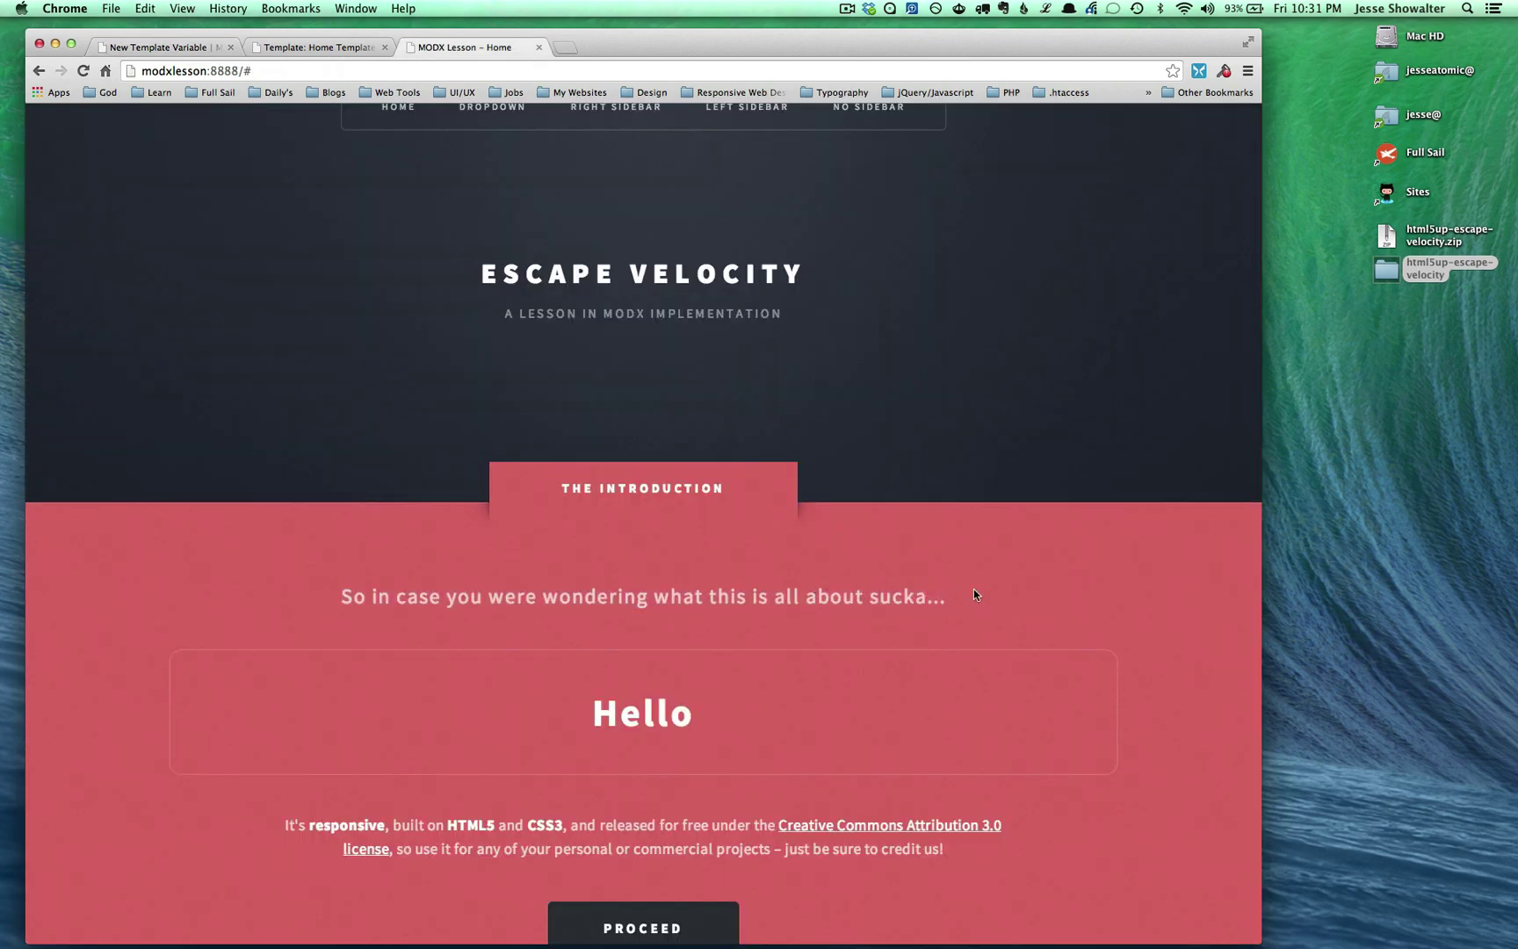
key("super+1")
Name the variable flavorText and caption it as the flavor text for the salmon area above the content.
type("flavortext")
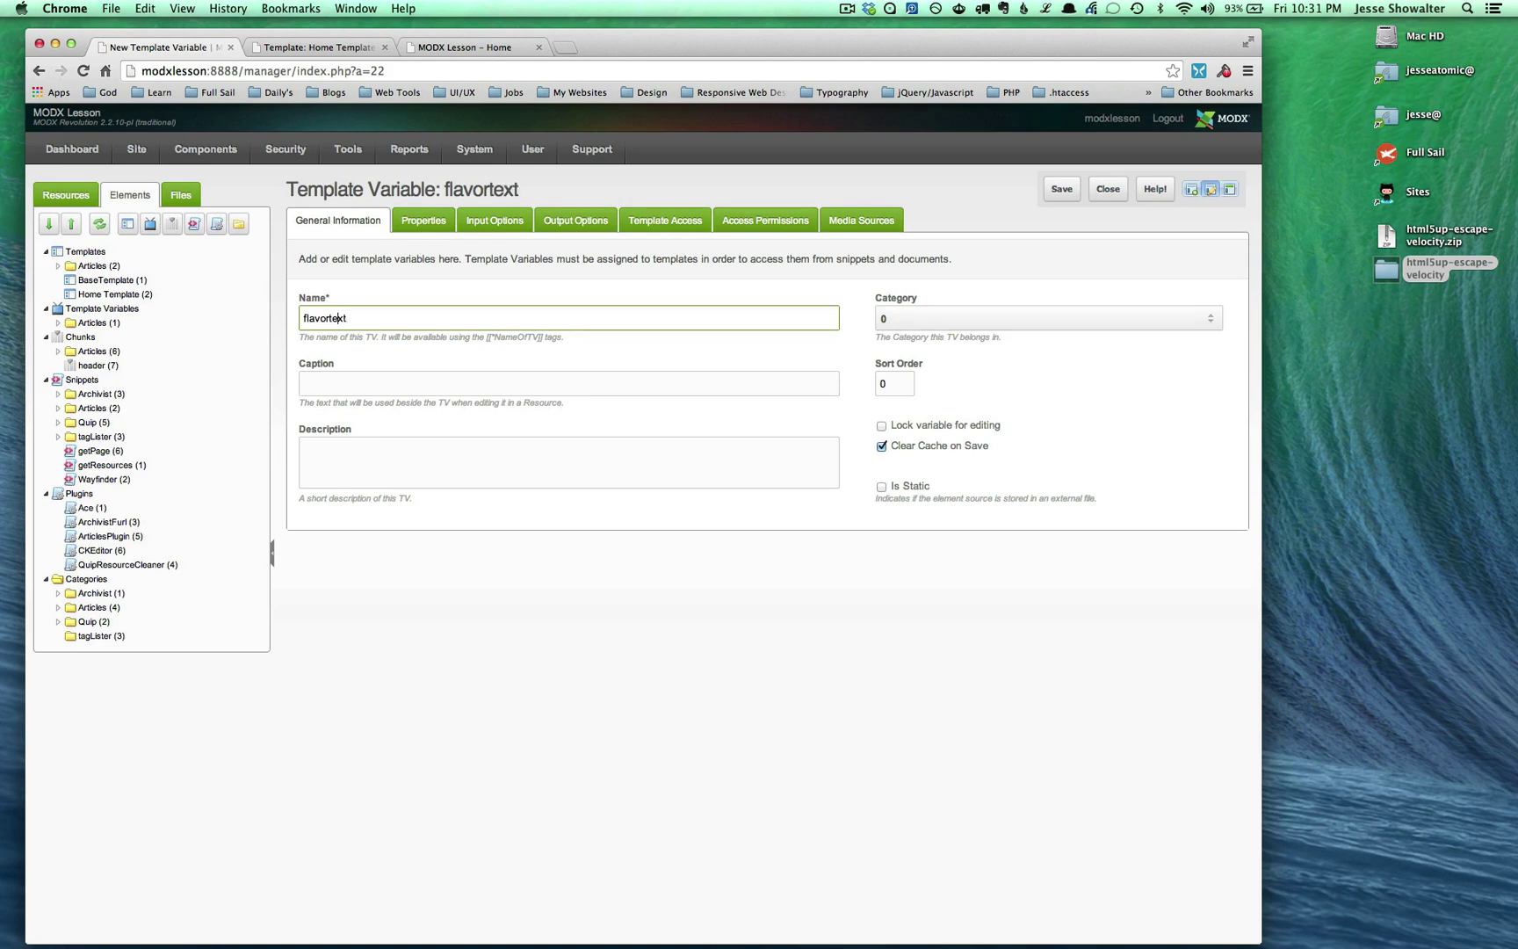
left_click(330, 318)
key("Delete")
type("T")
left_click(355, 380)
type("The flavor text in the salmon colored area above the main co")
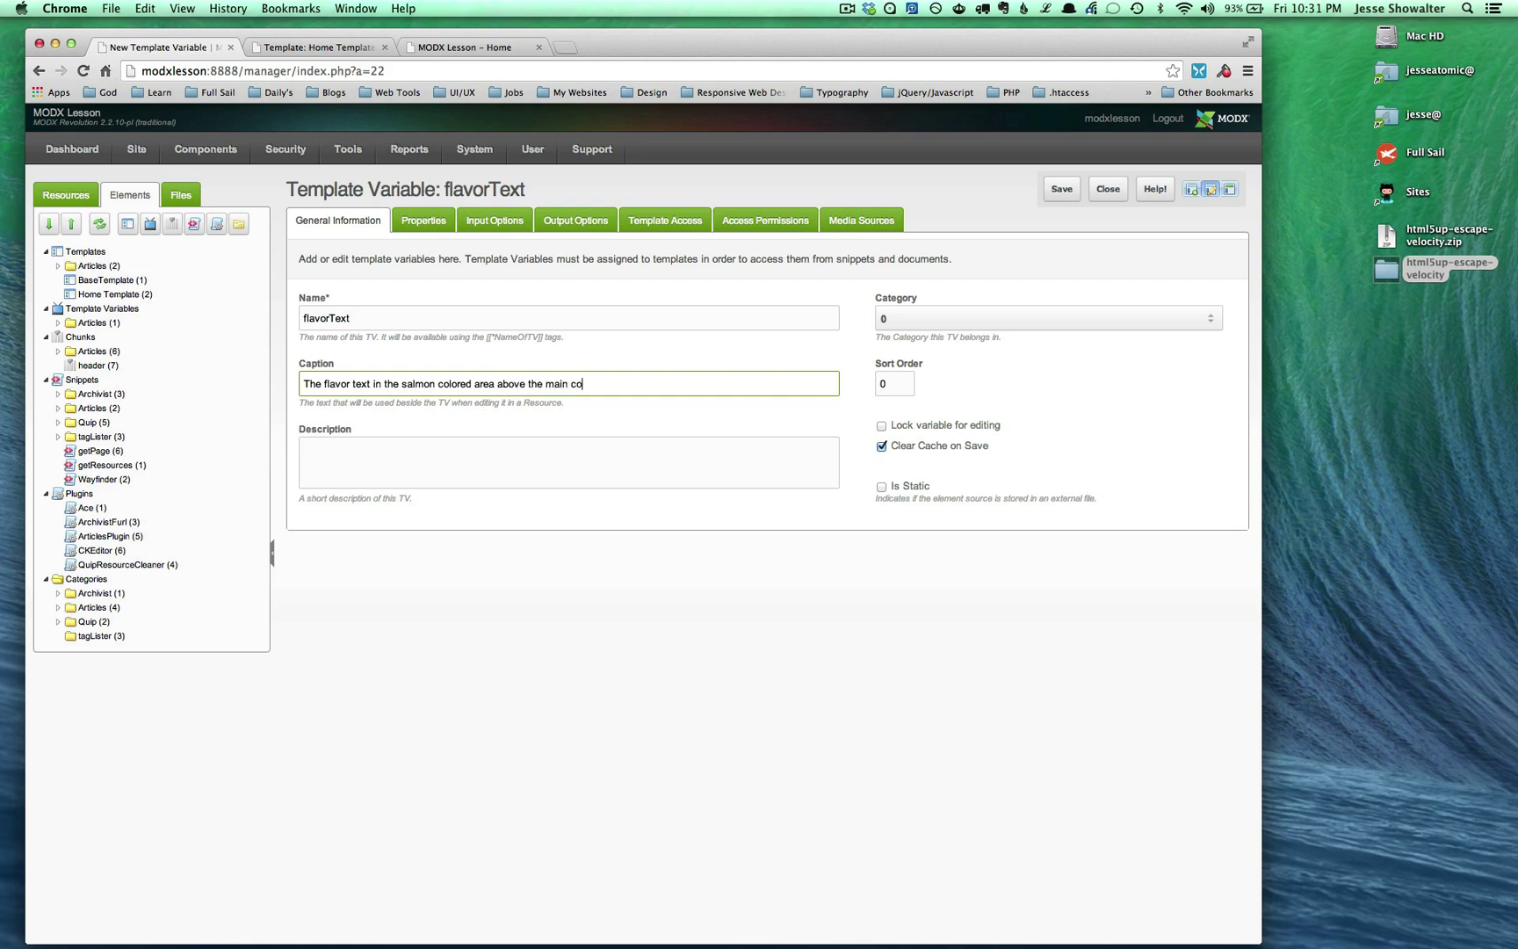
type("ntent")
Set flavorText's input type to RichText, confirm Home Template access, and save the variable.
left_click(416, 224)
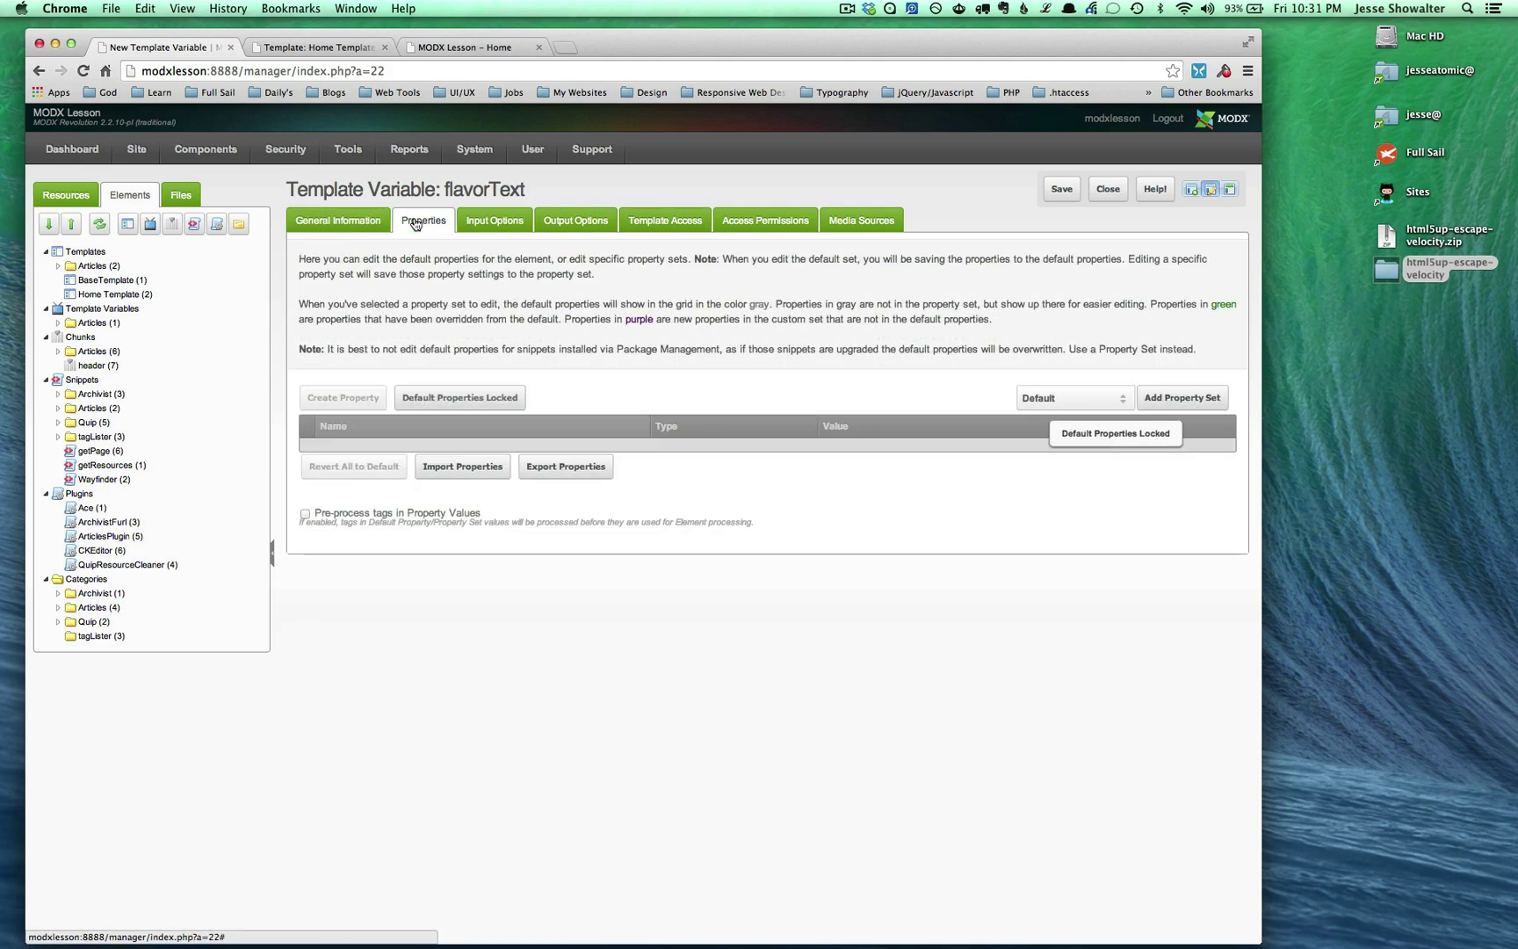
left_click(492, 221)
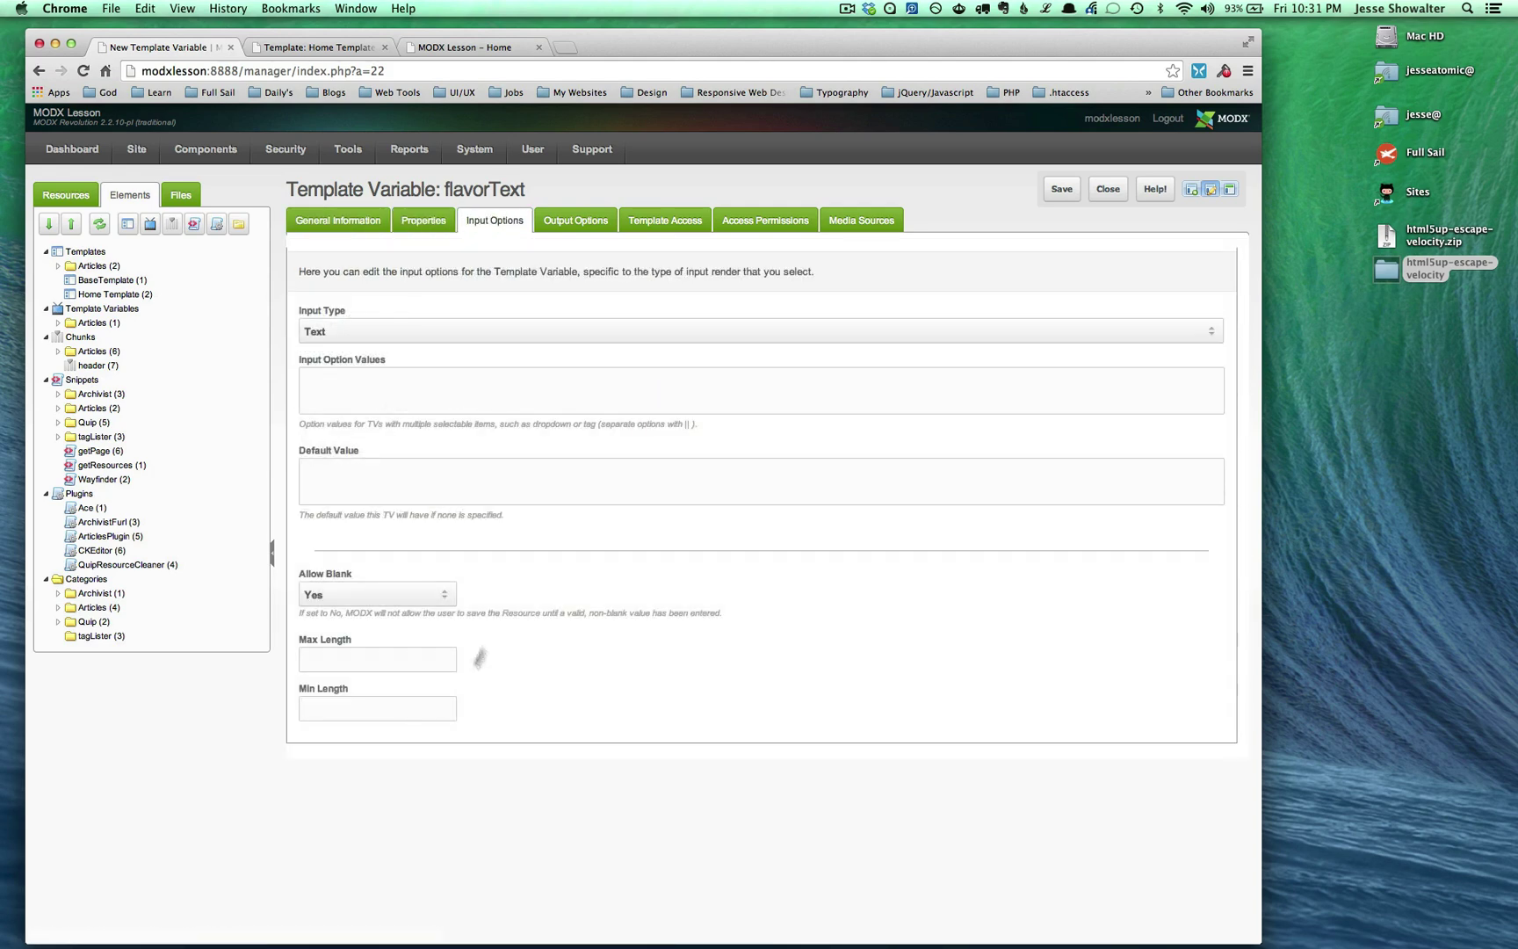
left_click(385, 330)
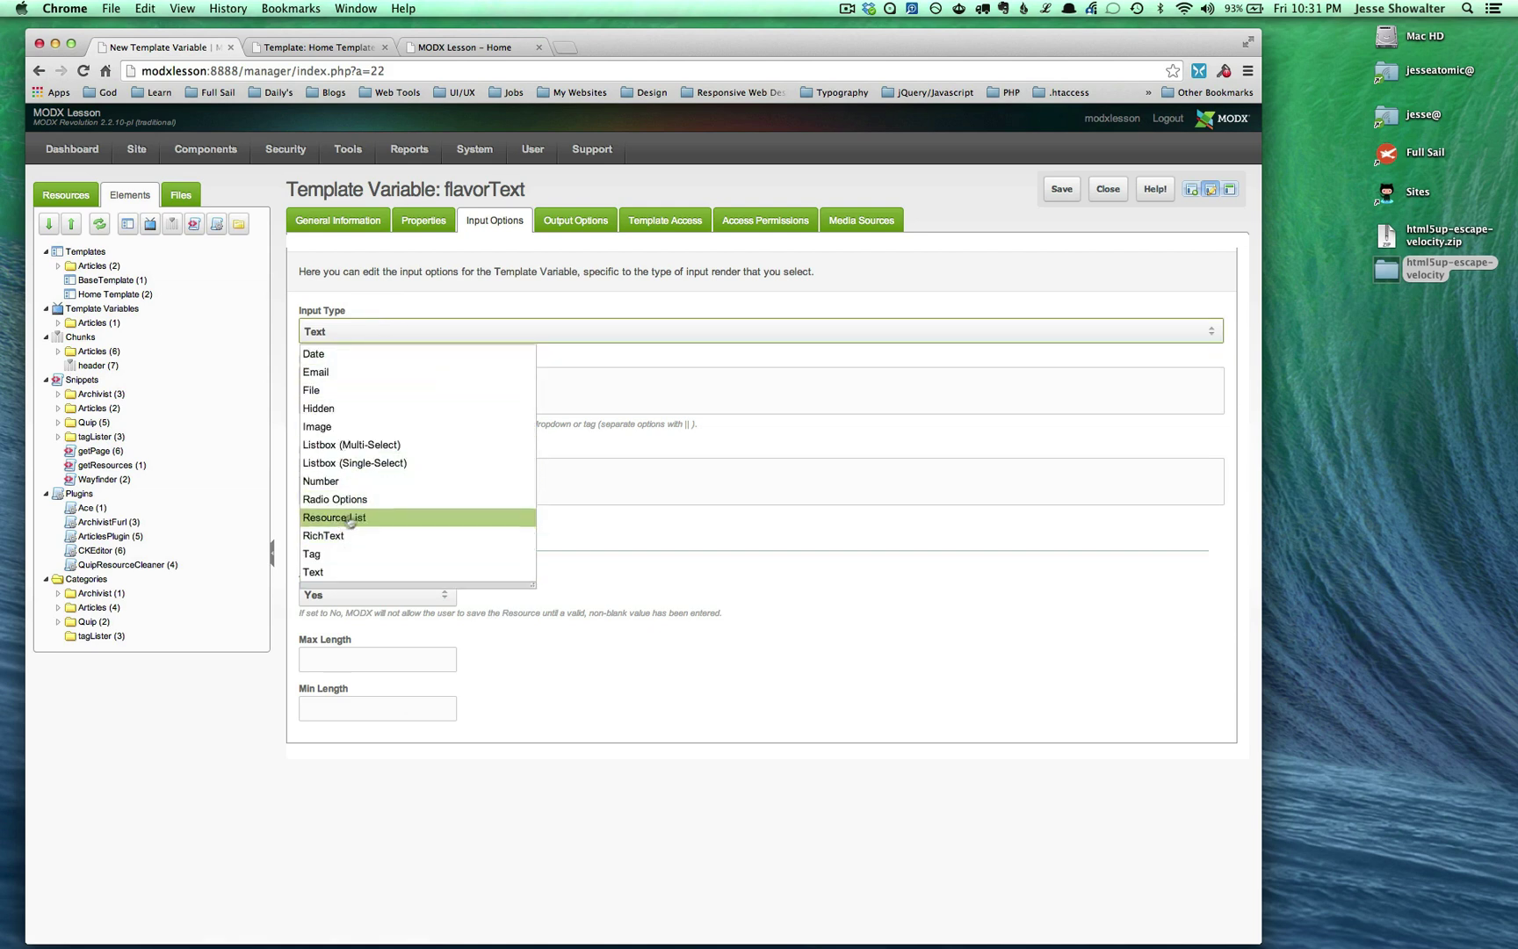
scroll(383, 505, "up", 1)
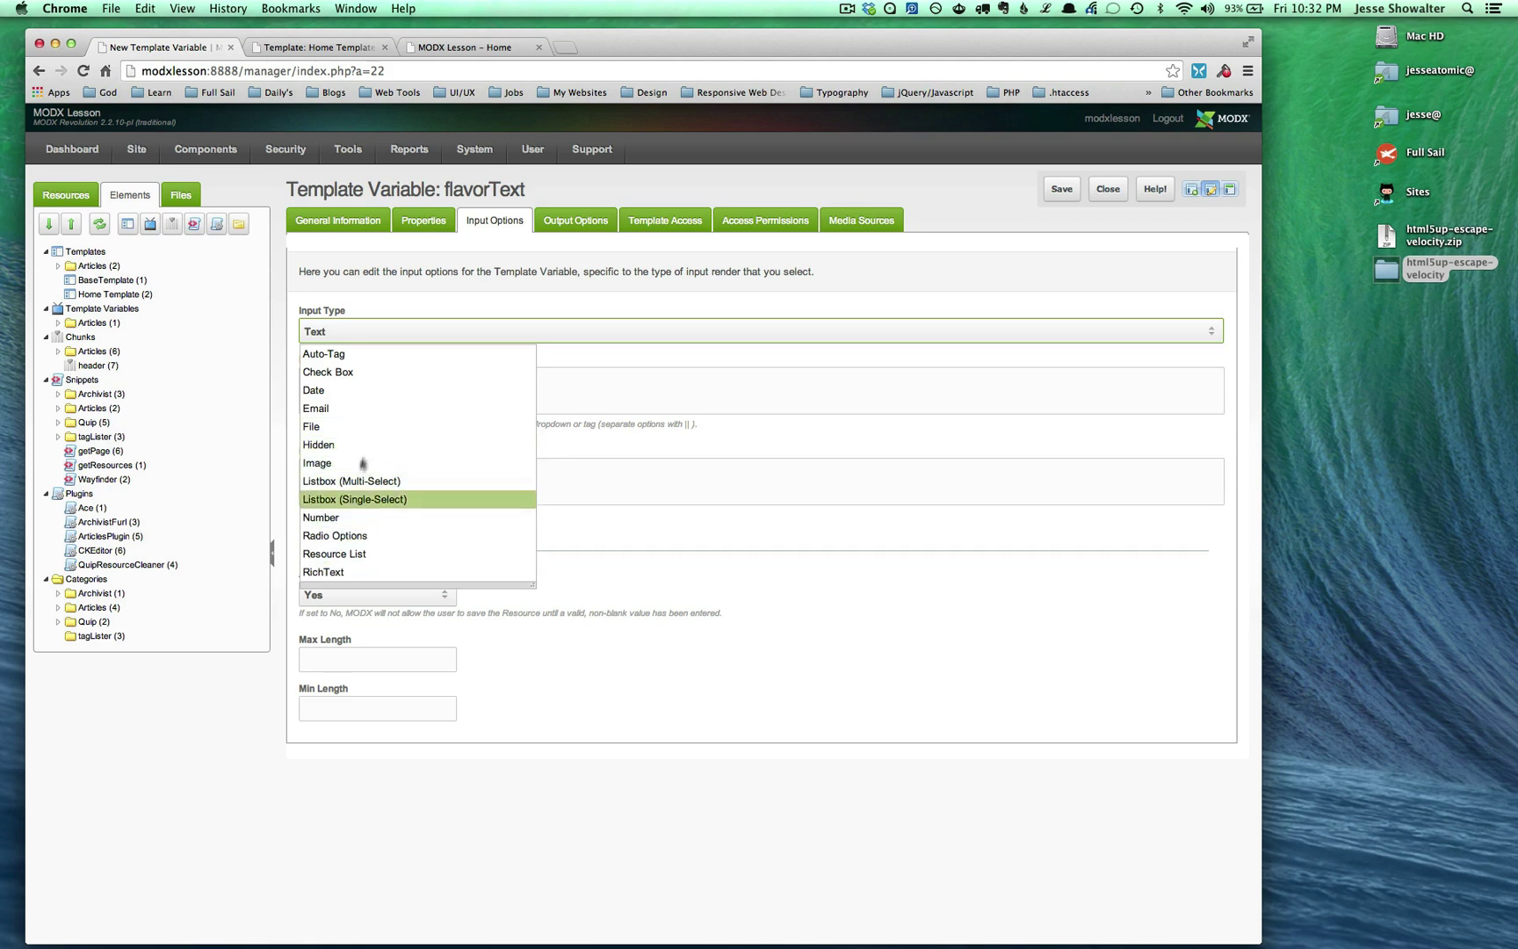
scroll(332, 528, "down", 3)
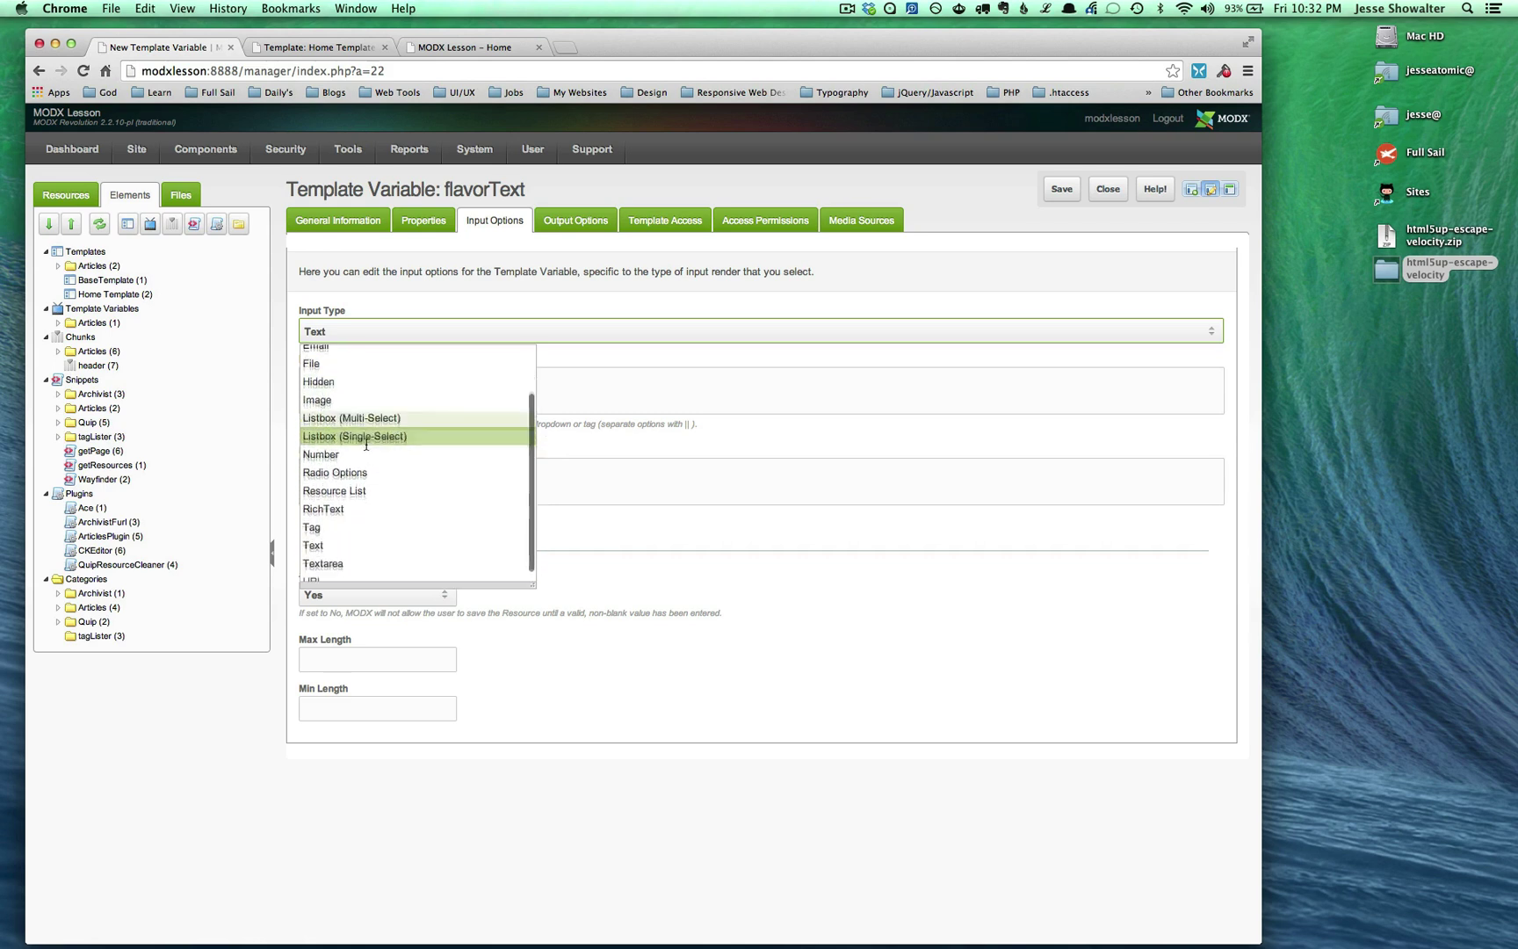
left_click(327, 499)
left_click(533, 224)
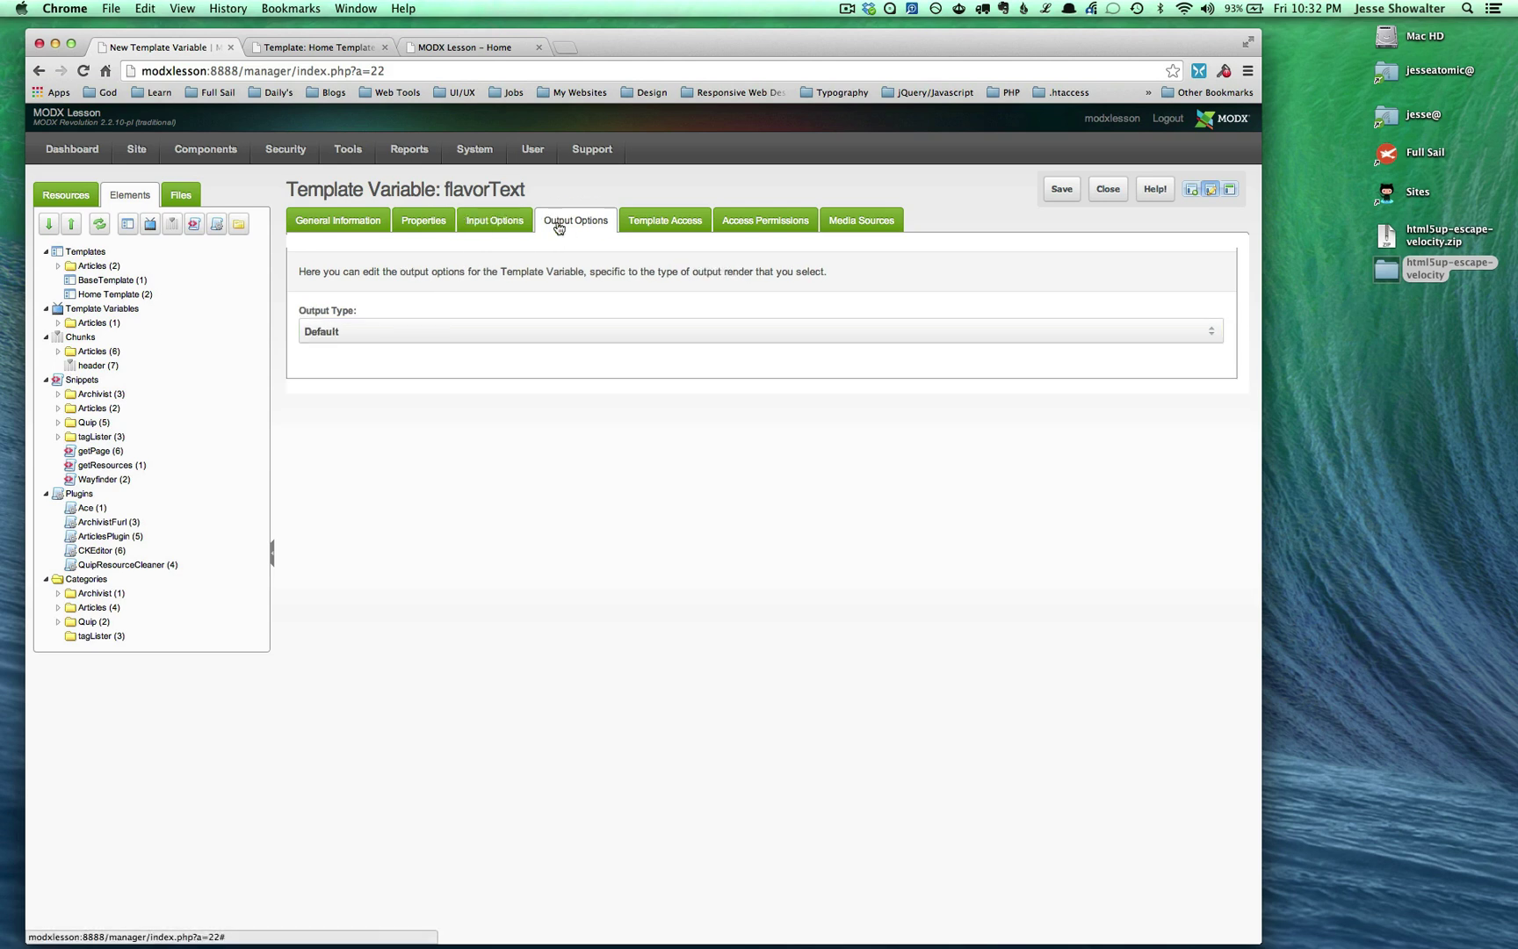
left_click(652, 227)
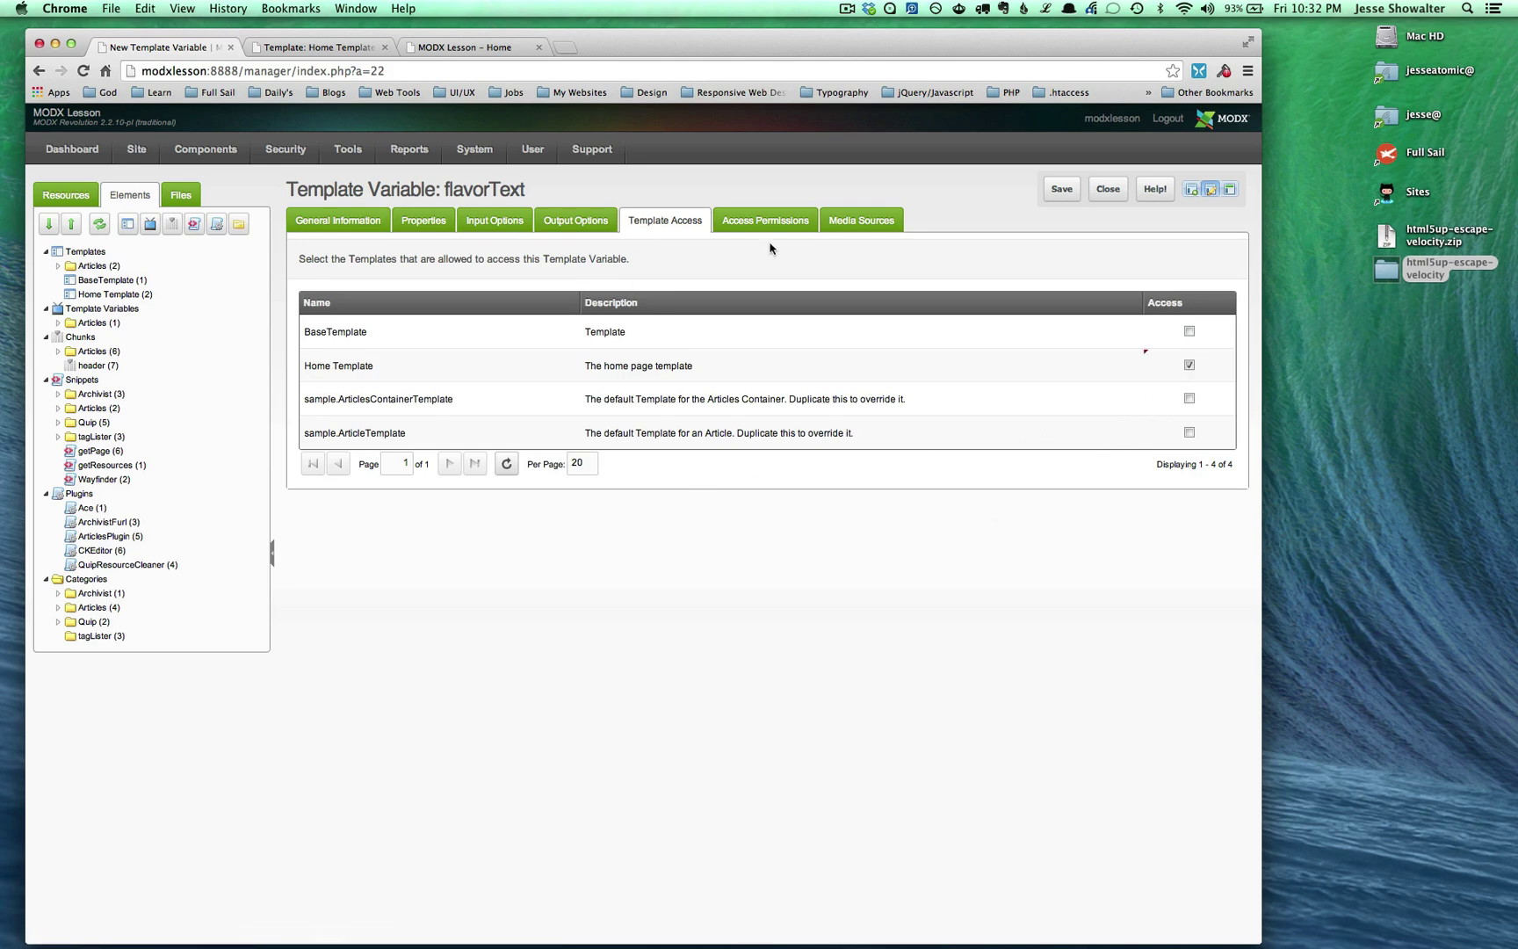
left_click(1063, 191)
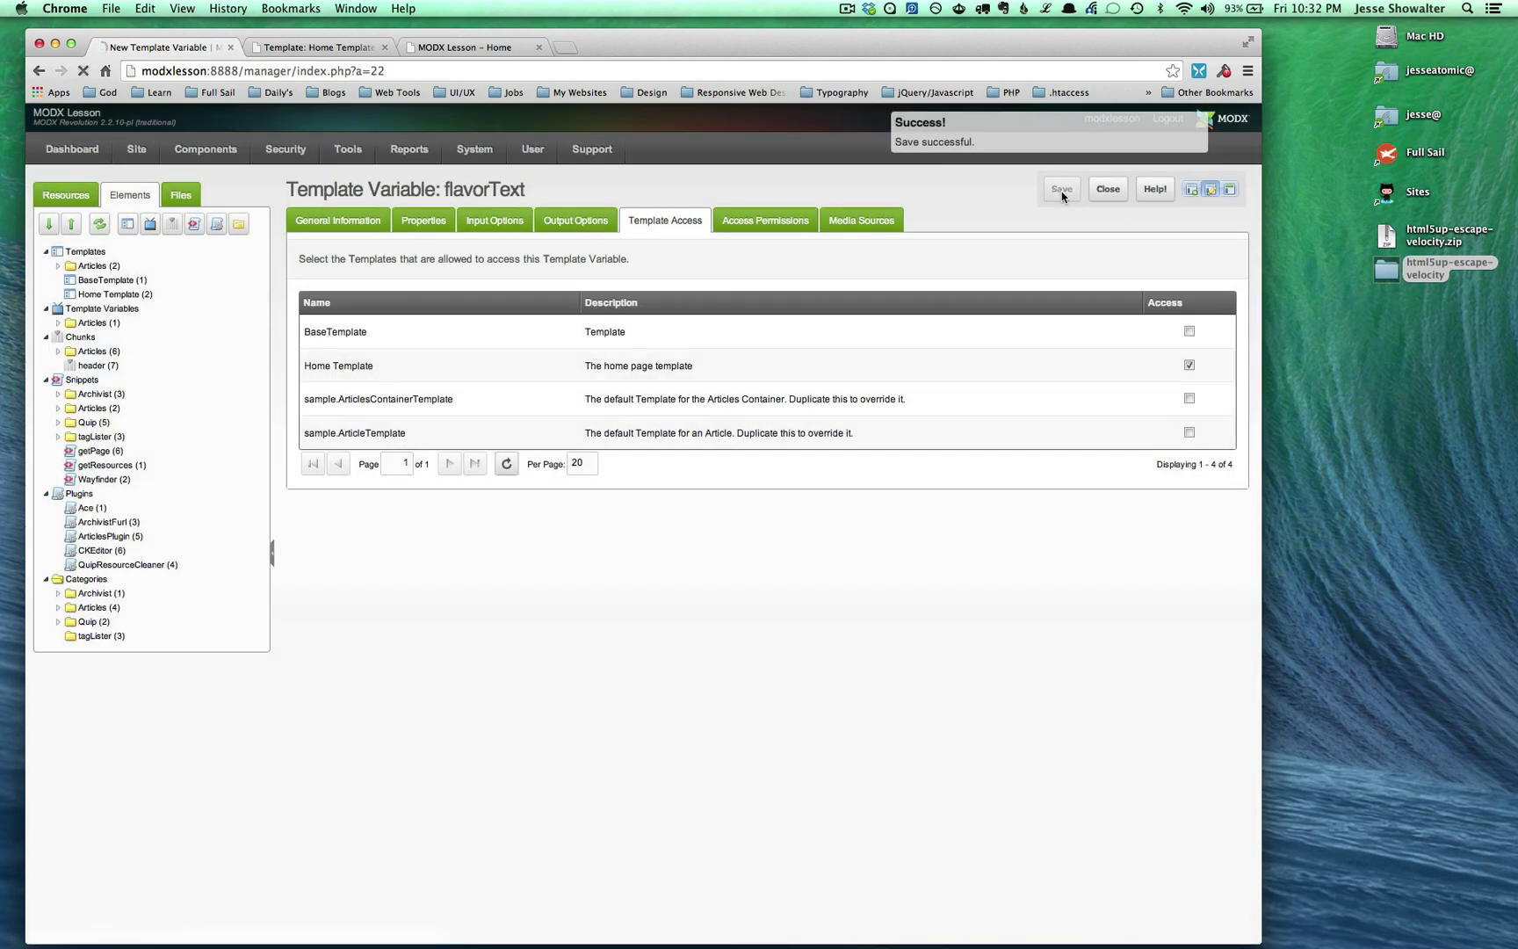
Swap [[*description]] for [[*flavorText]] on Home Template line 68 and save the template.
key("ctrl+Tab")
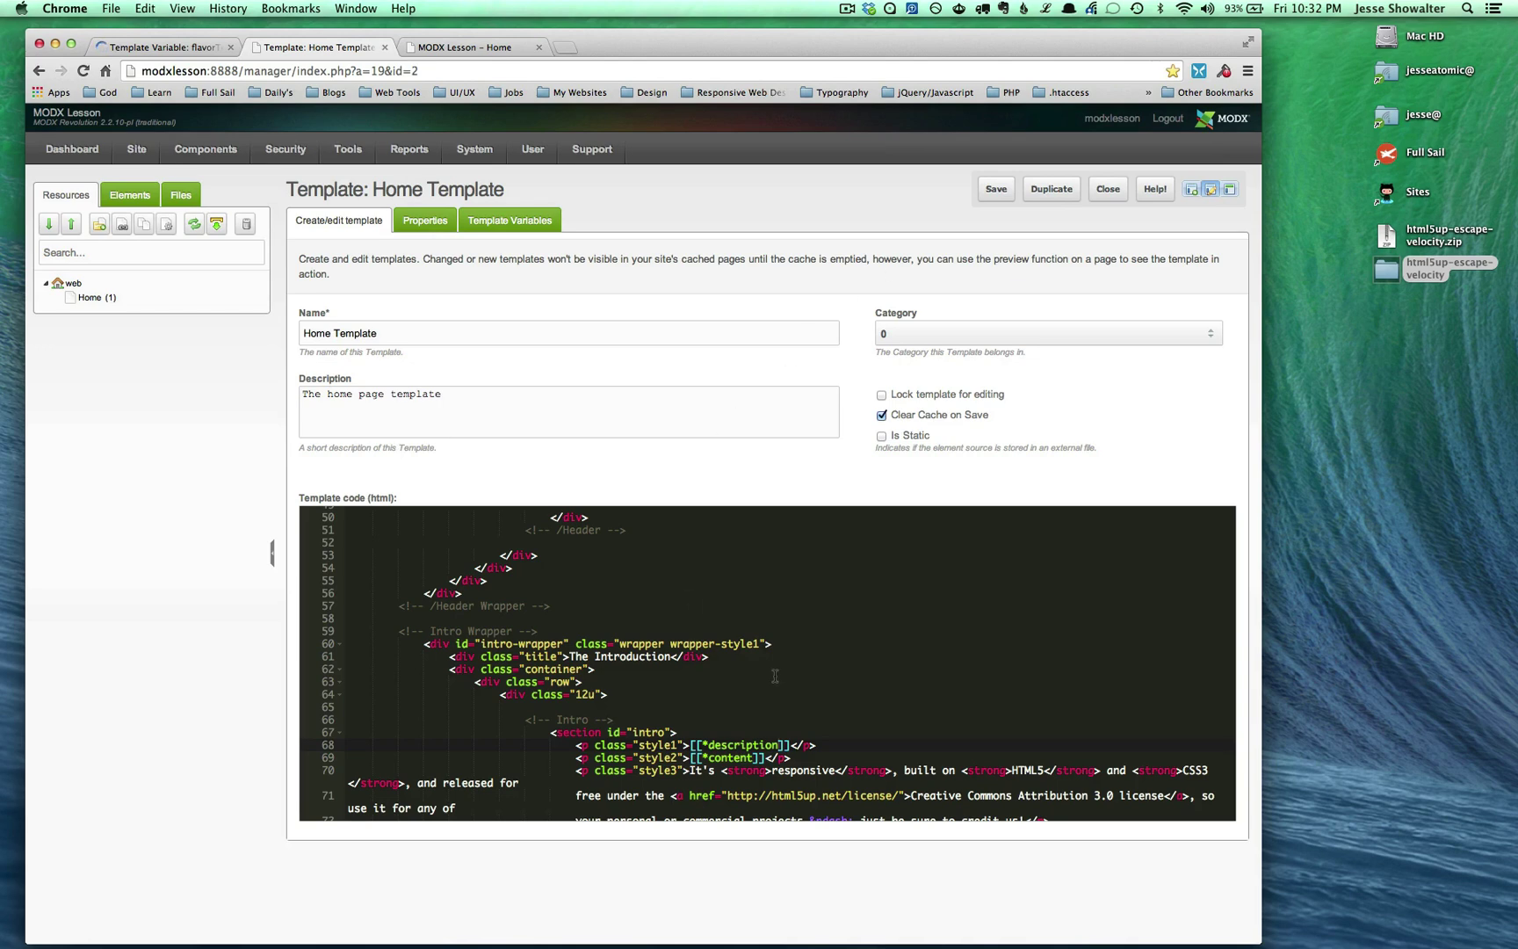
left_click_drag(781, 745, 709, 745)
key("ctrl+shift+Tab")
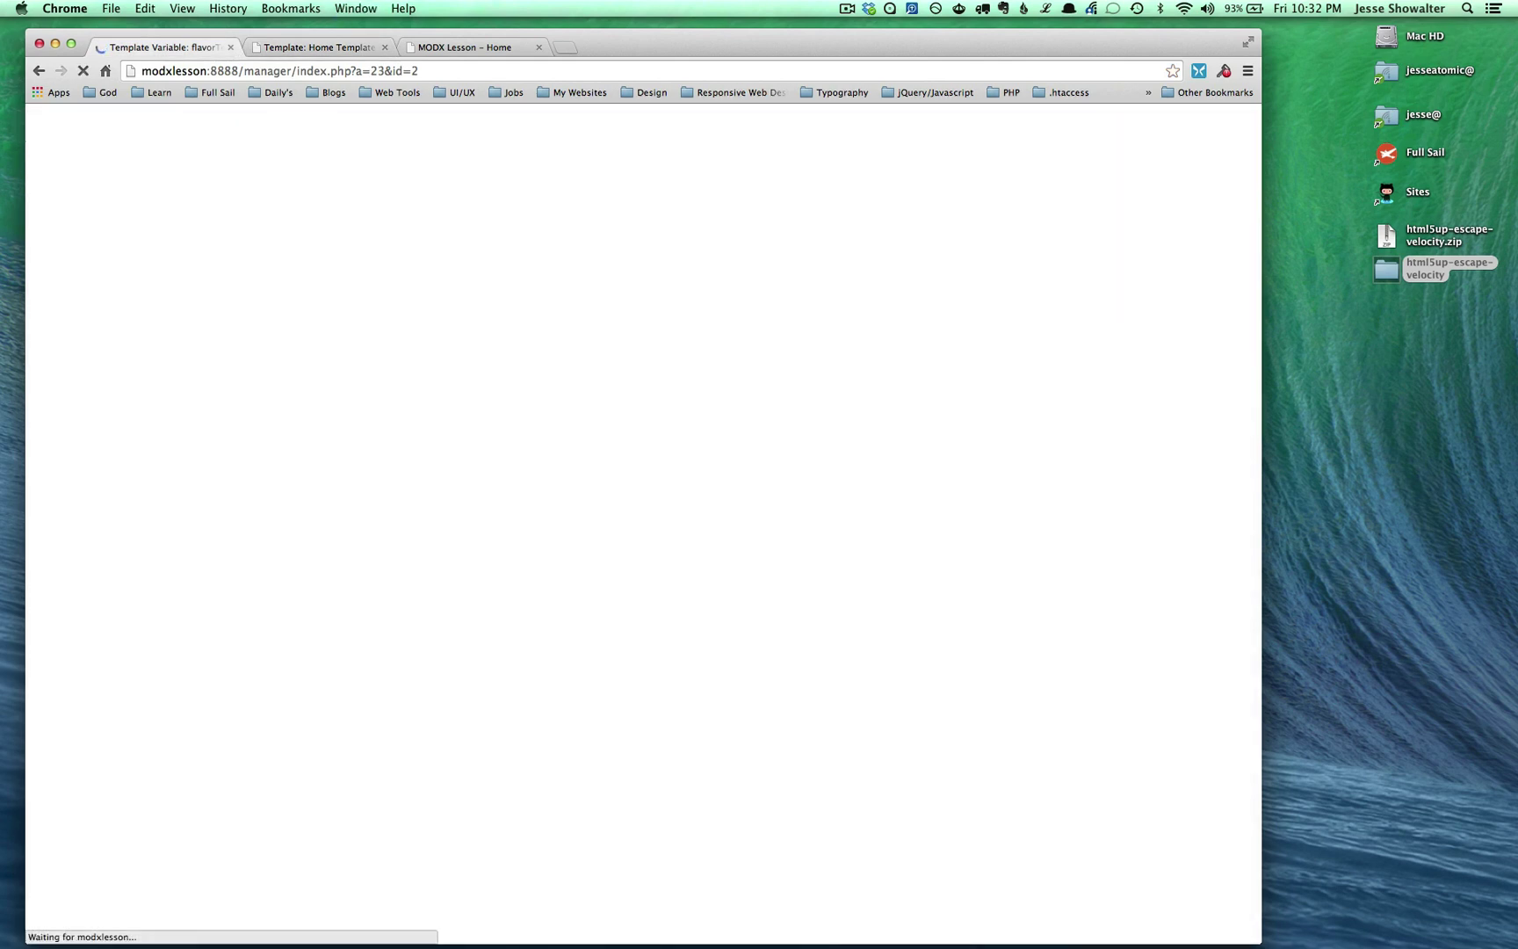
key("ctrl+Tab")
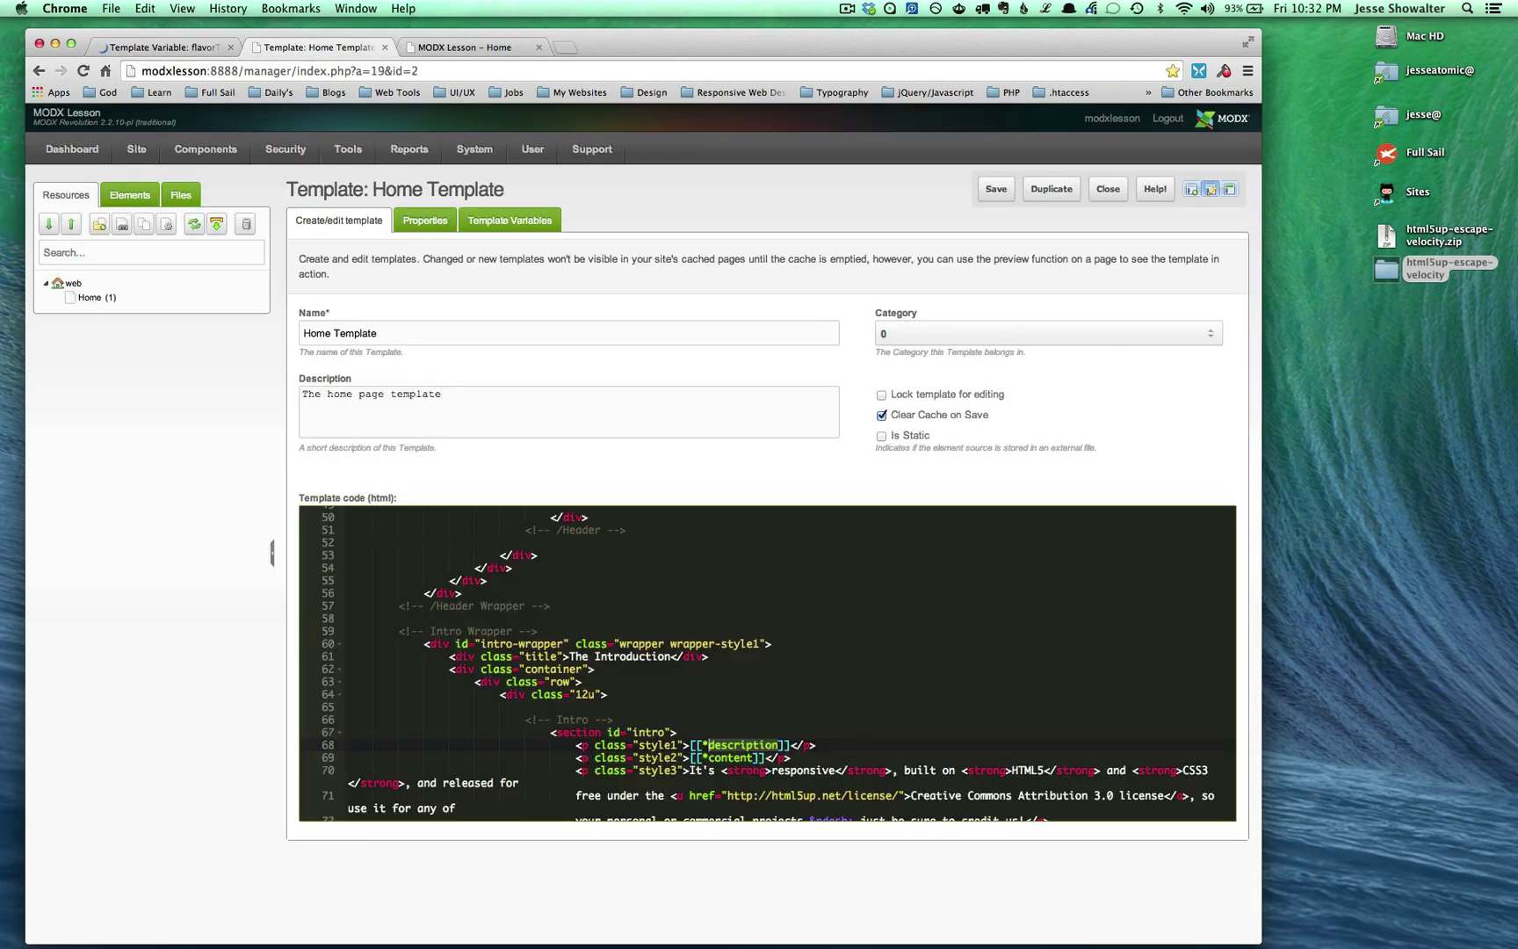
type("flavorText")
key("ctrl+s")
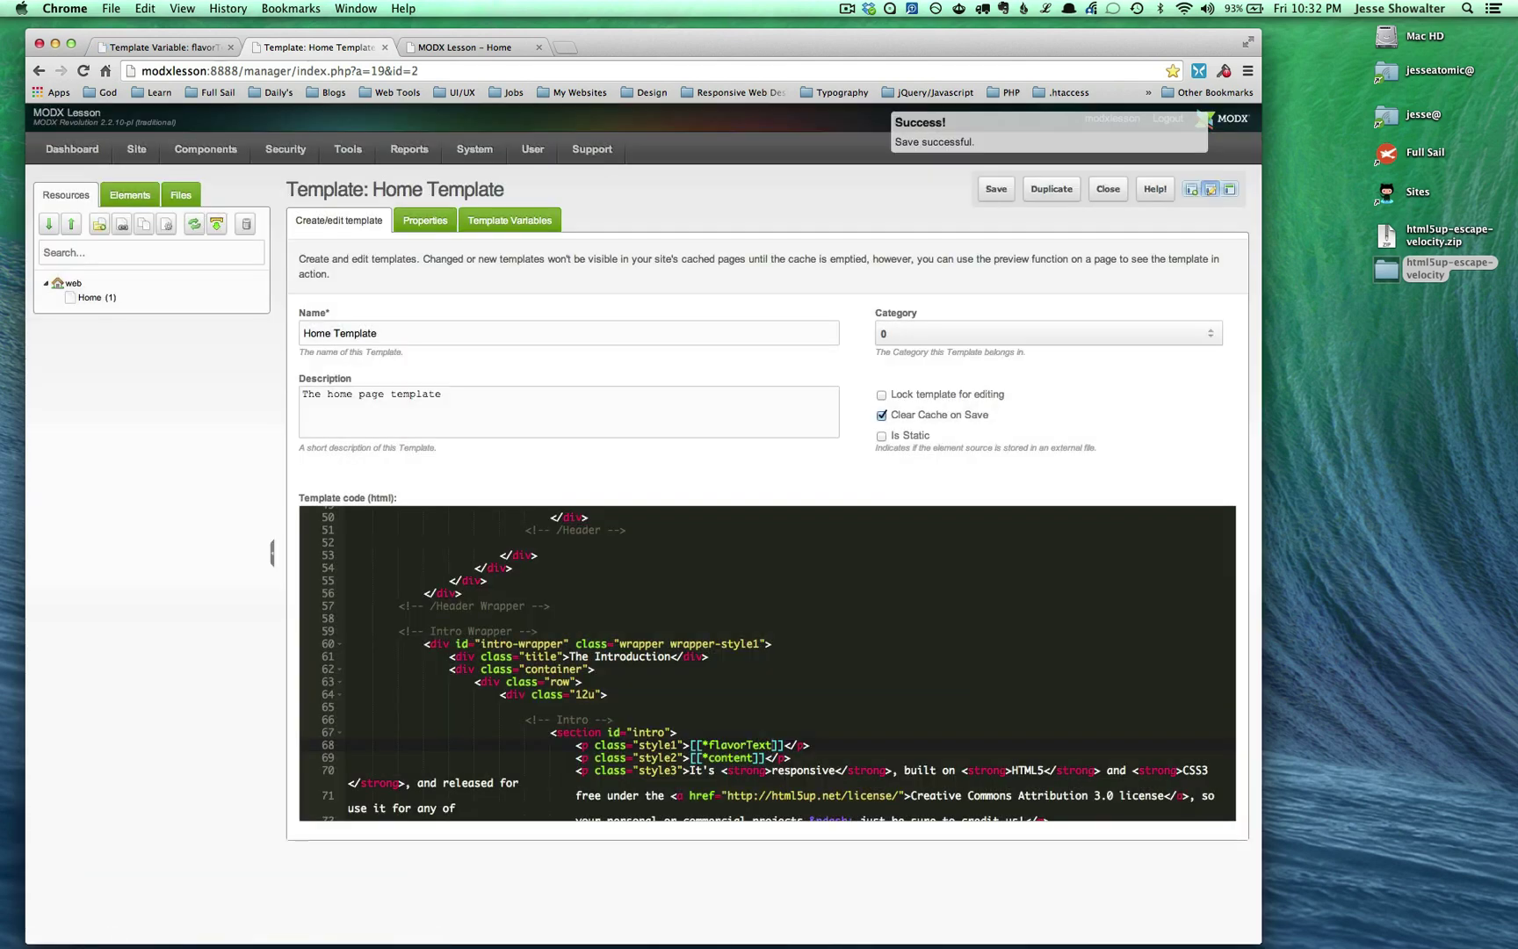
key("super+alt+Left")
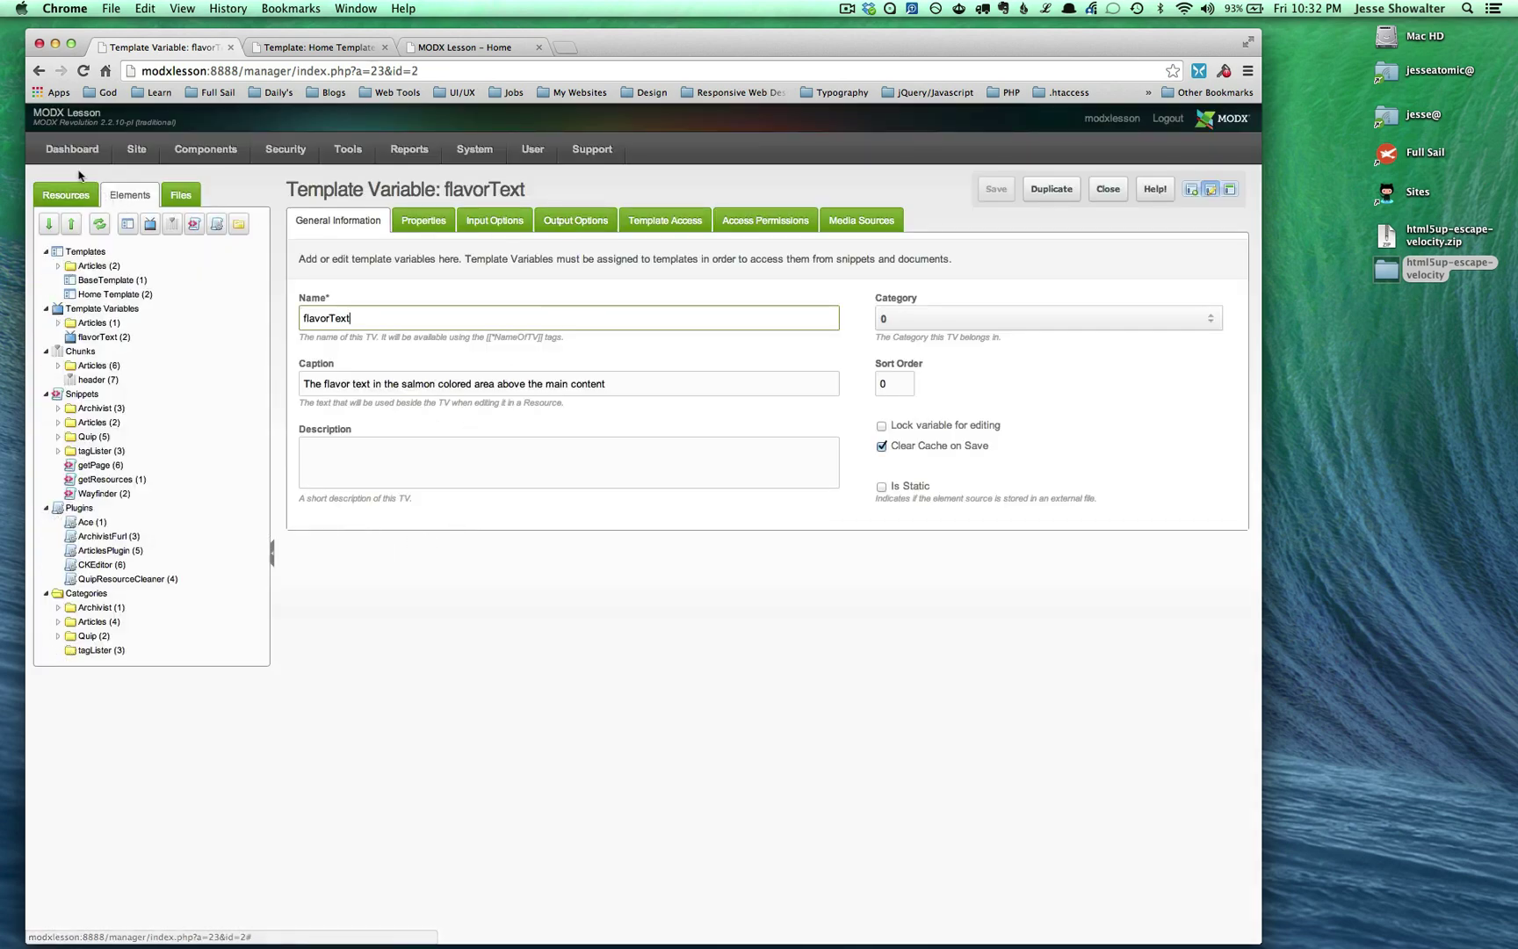
Open the Home resource, keep Home Template as its template, and show its template variables.
left_click(66, 195)
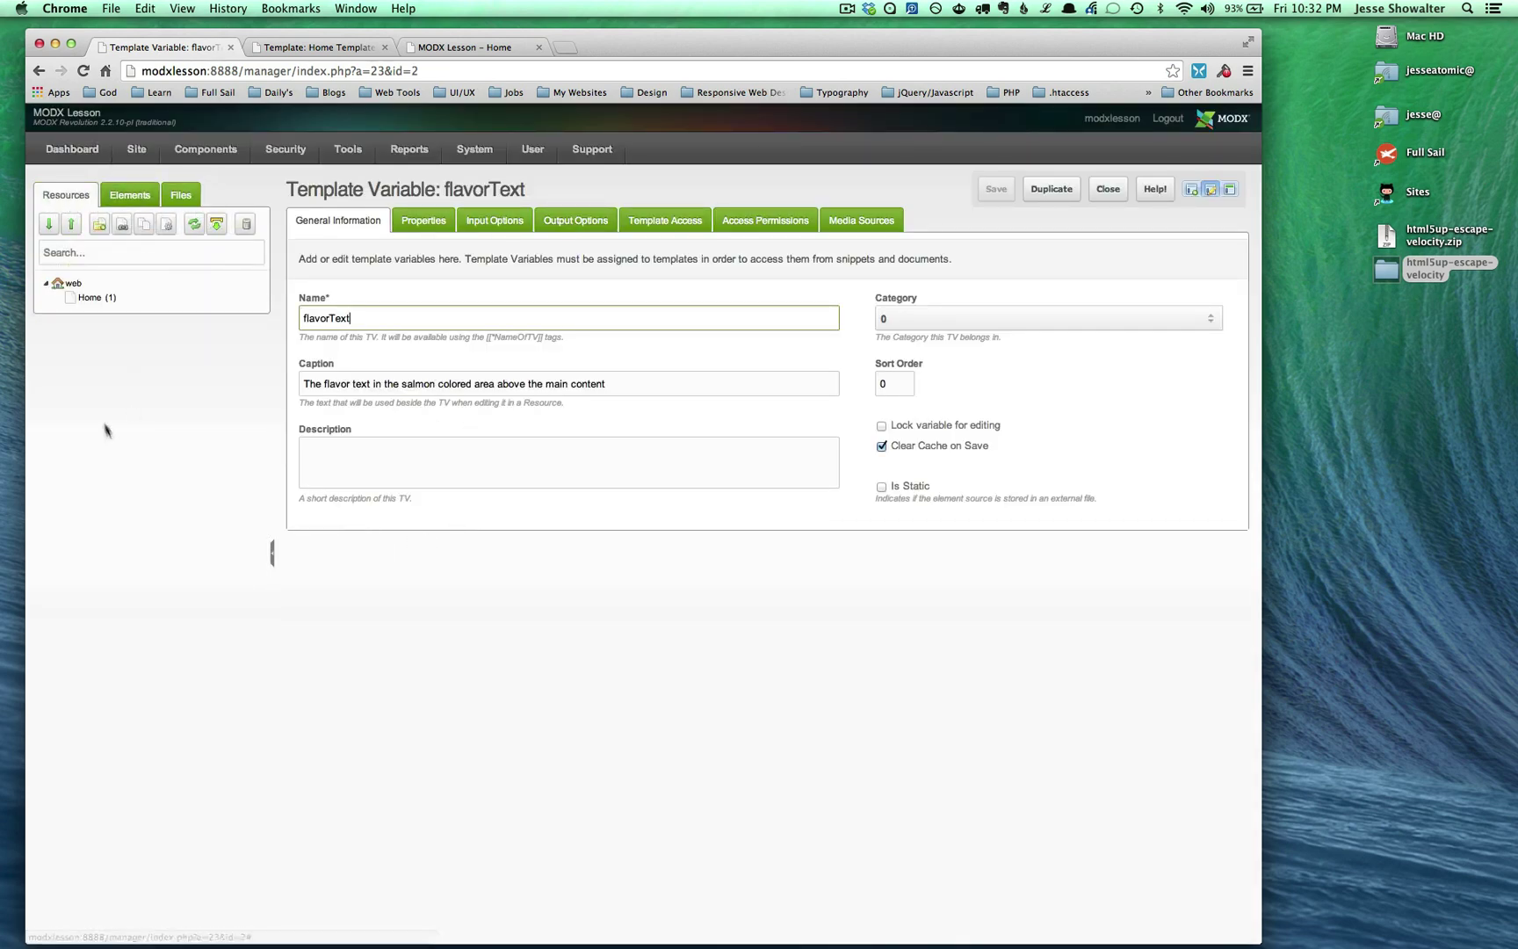
left_click(88, 300)
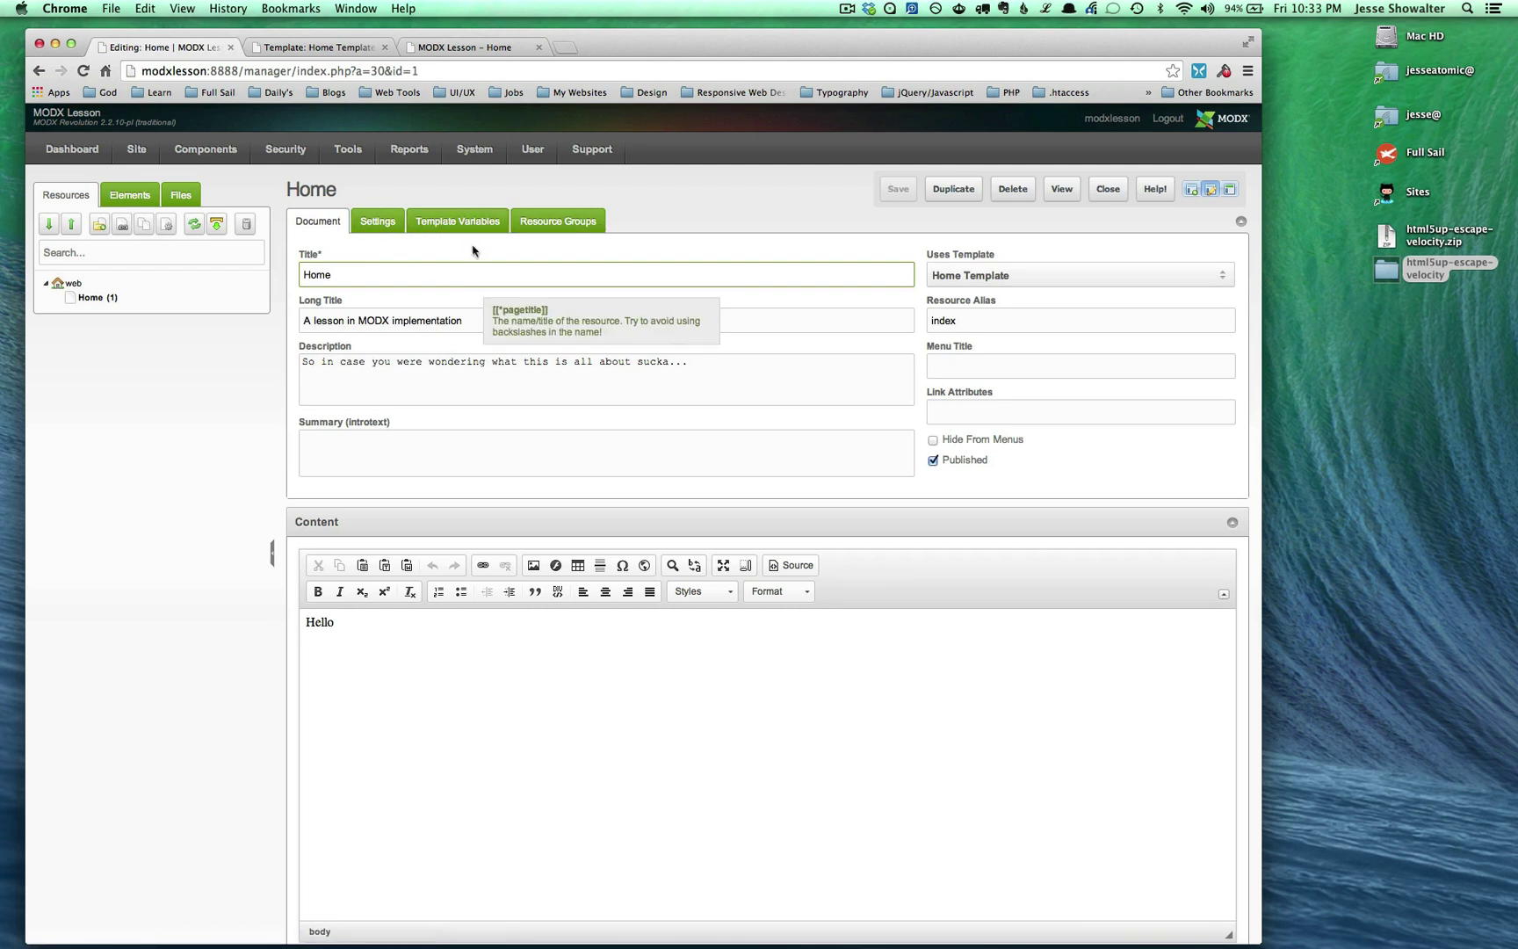
left_click(1023, 280)
left_click(791, 254)
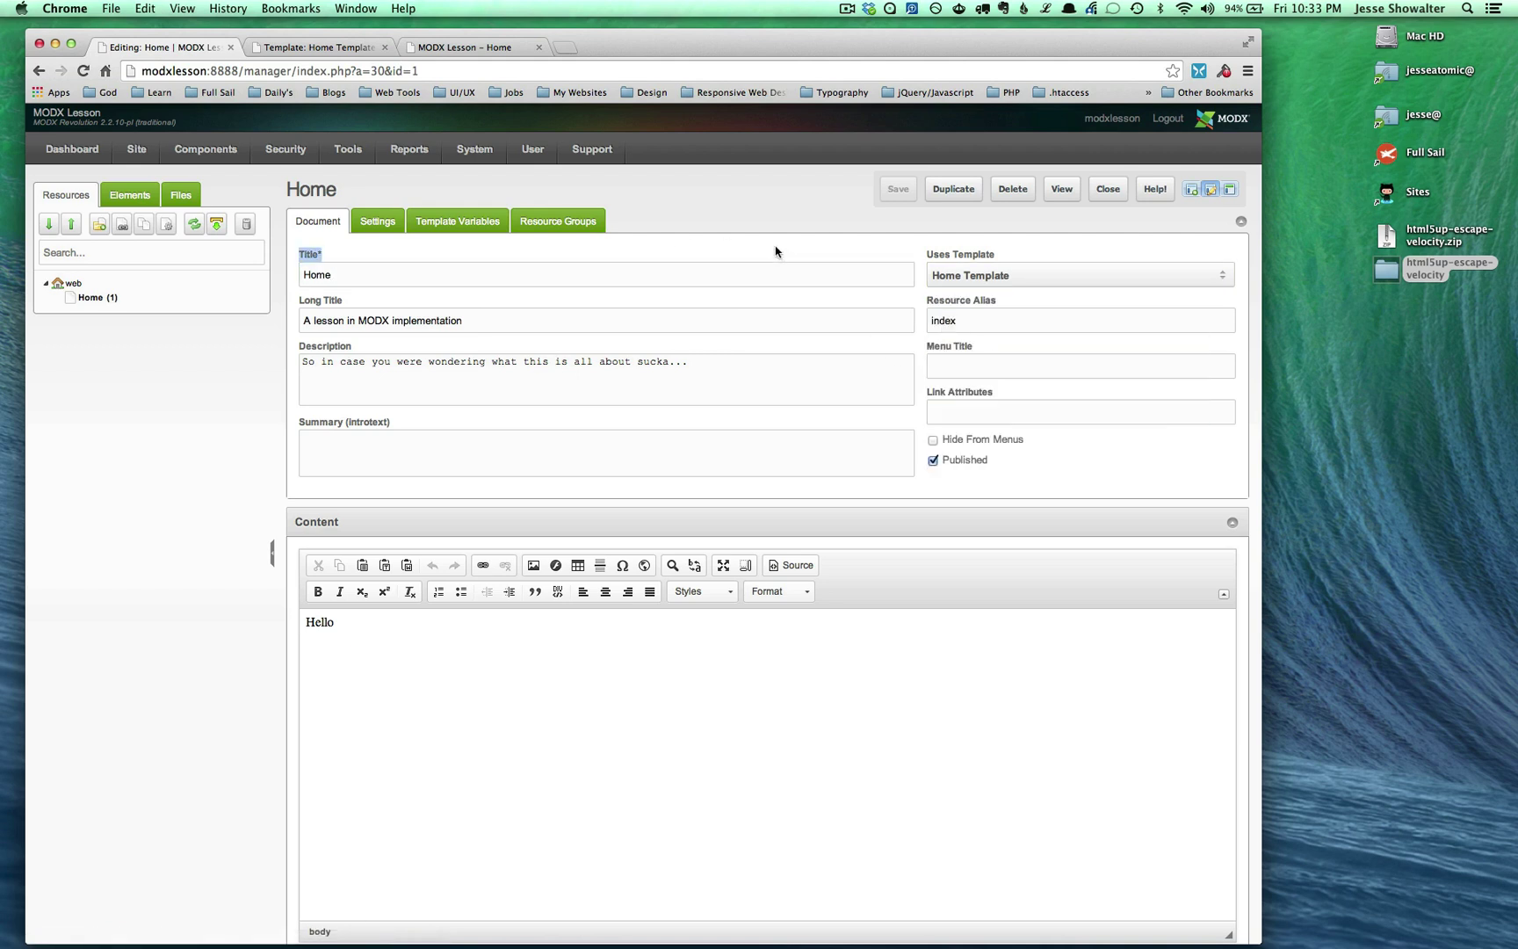
left_click(463, 223)
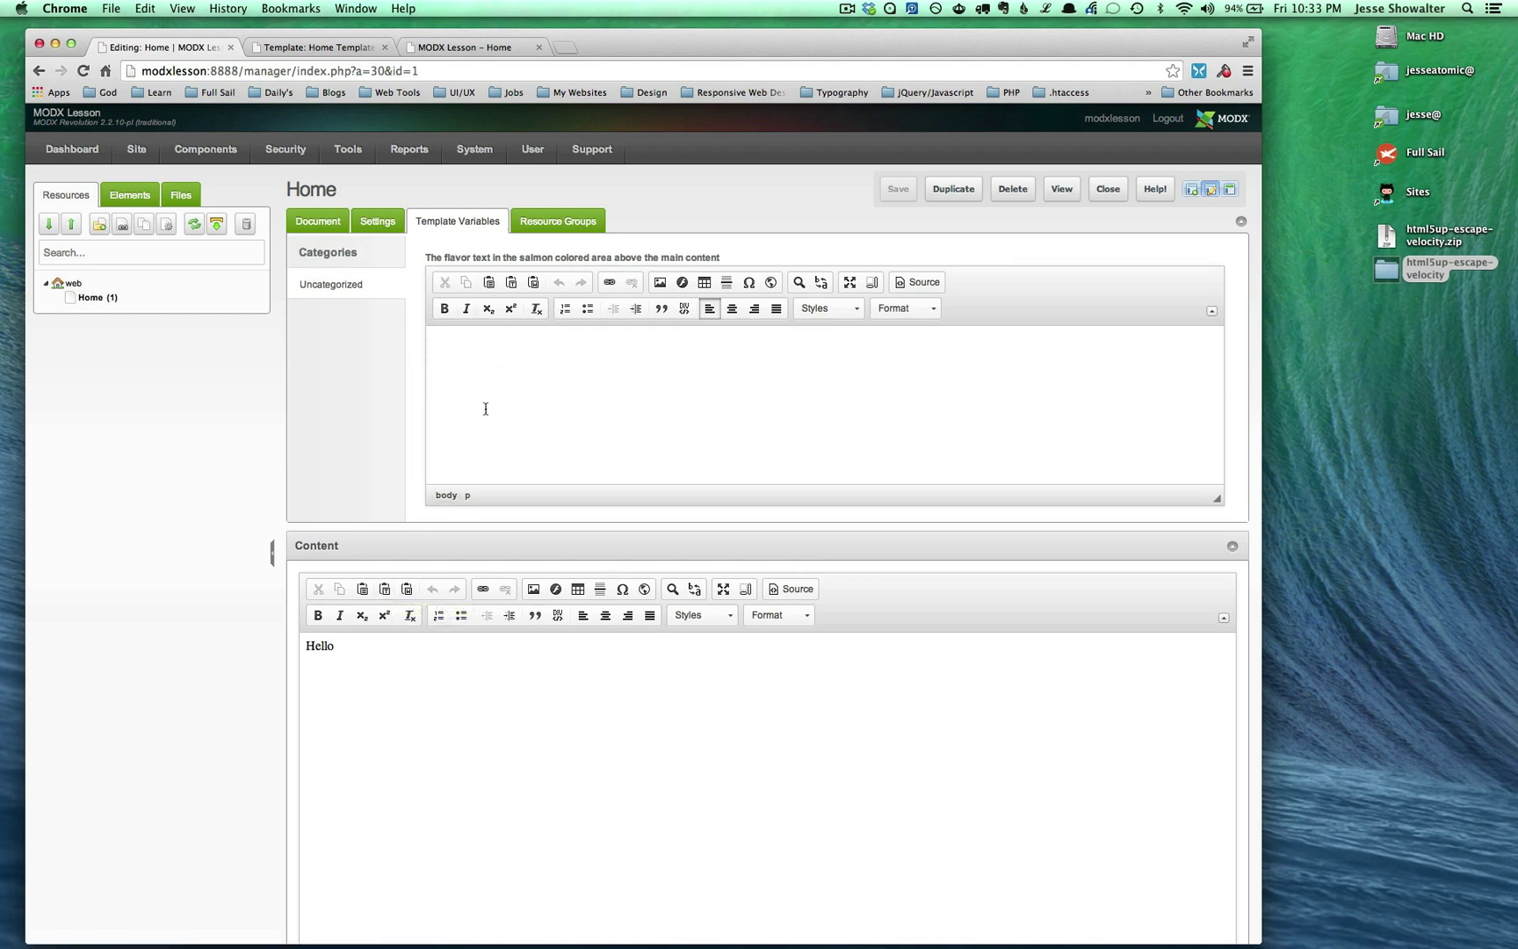
Enter 'Aloha this is my new text' as the flavor text, fixing the typo, and save.
left_click(566, 348)
type("Aloha")
type(" this i")
type("s is my nex ")
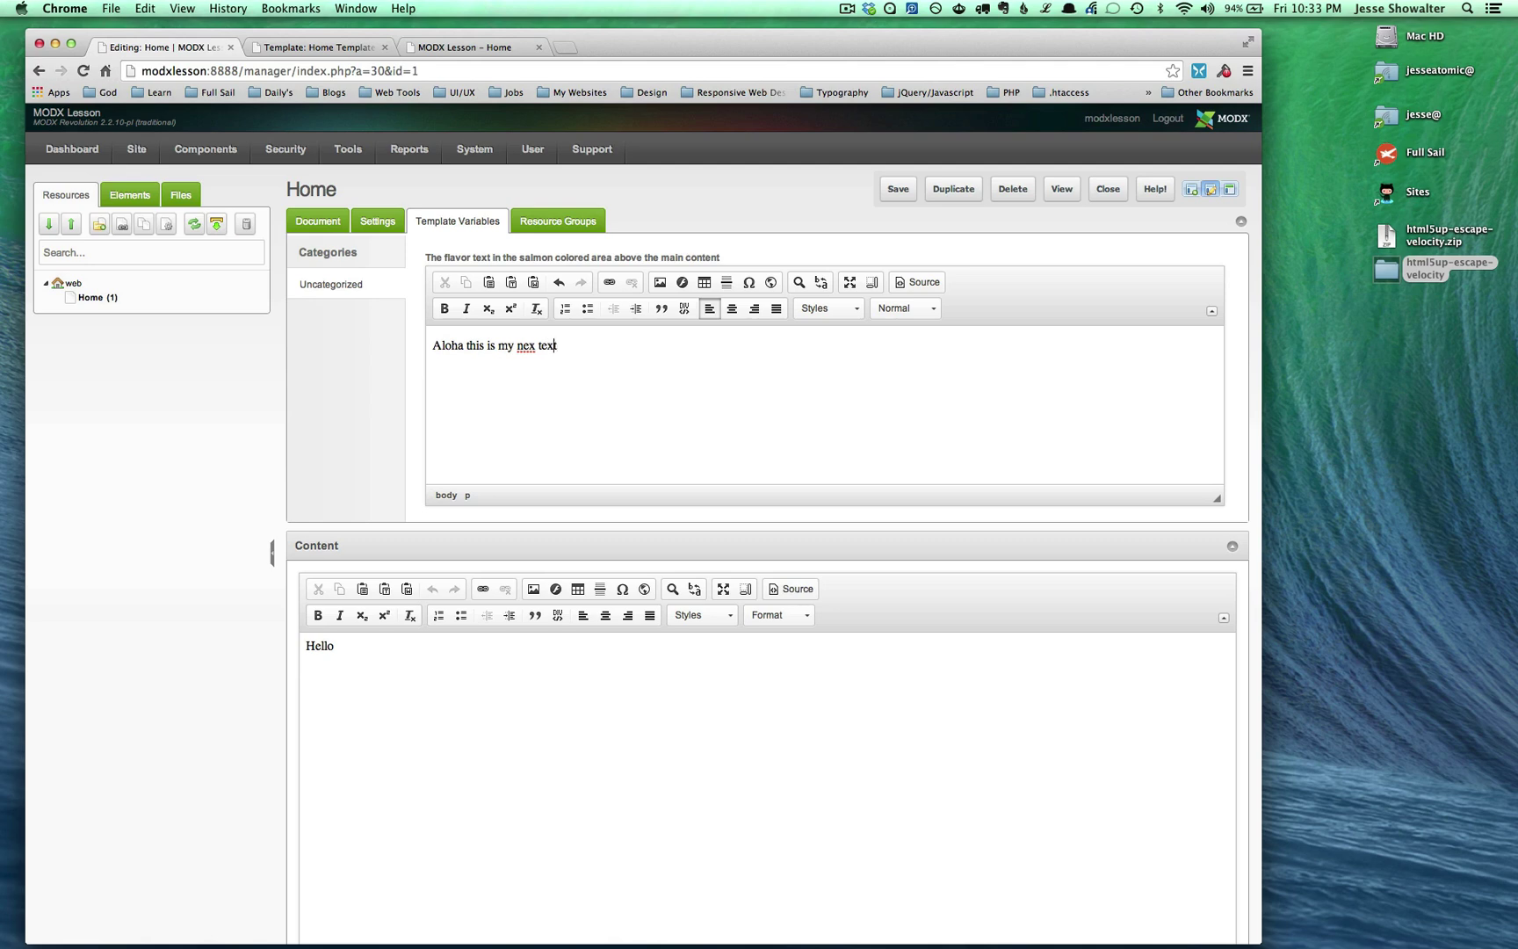
type("text")
key("Left")
key("Left")
key("Left")
key("Left")
key("Left")
key("BackSpace")
type("w")
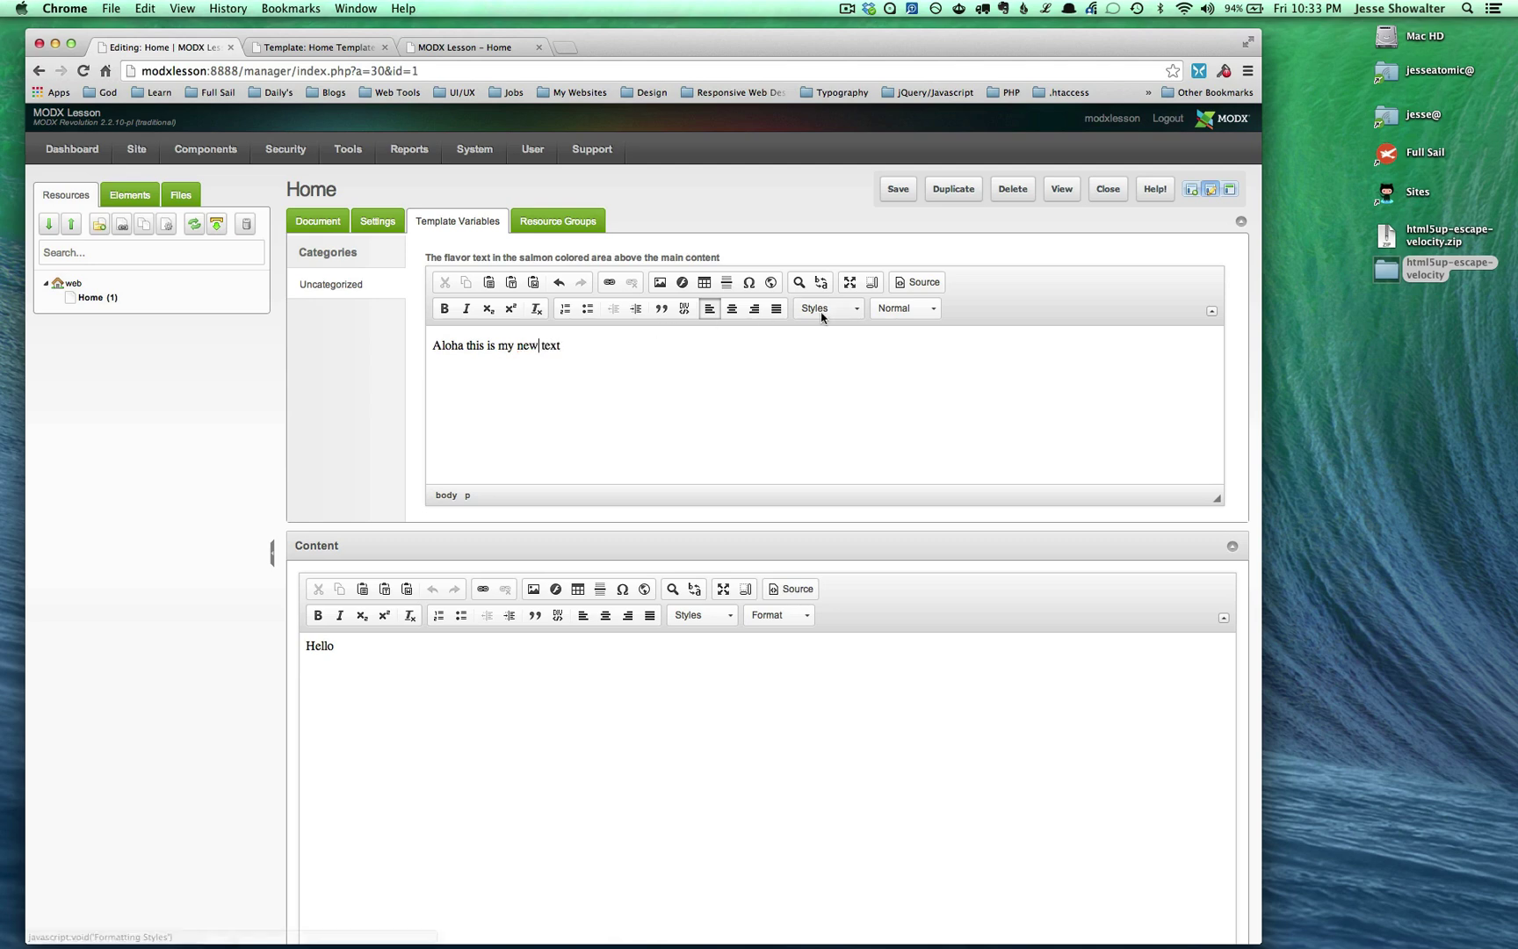
left_click(896, 190)
Locate the [[*flavorText]] placeholder on line 68 of the Home Template.
key("ctrl+Tab")
key("ctrl+Tab")
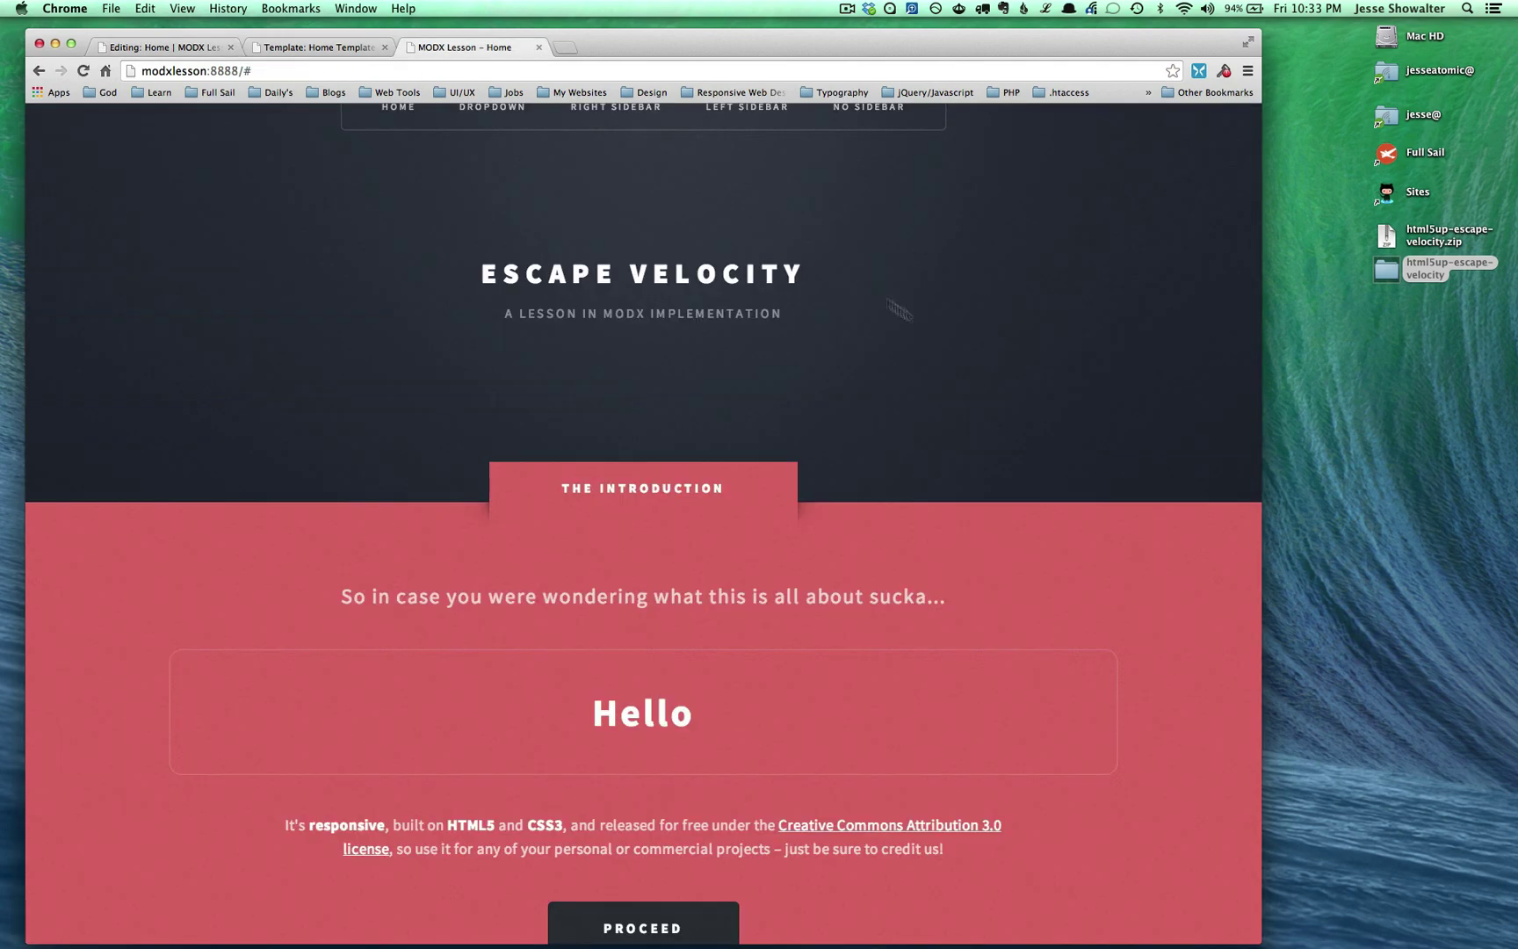
key("ctrl+shift+Tab")
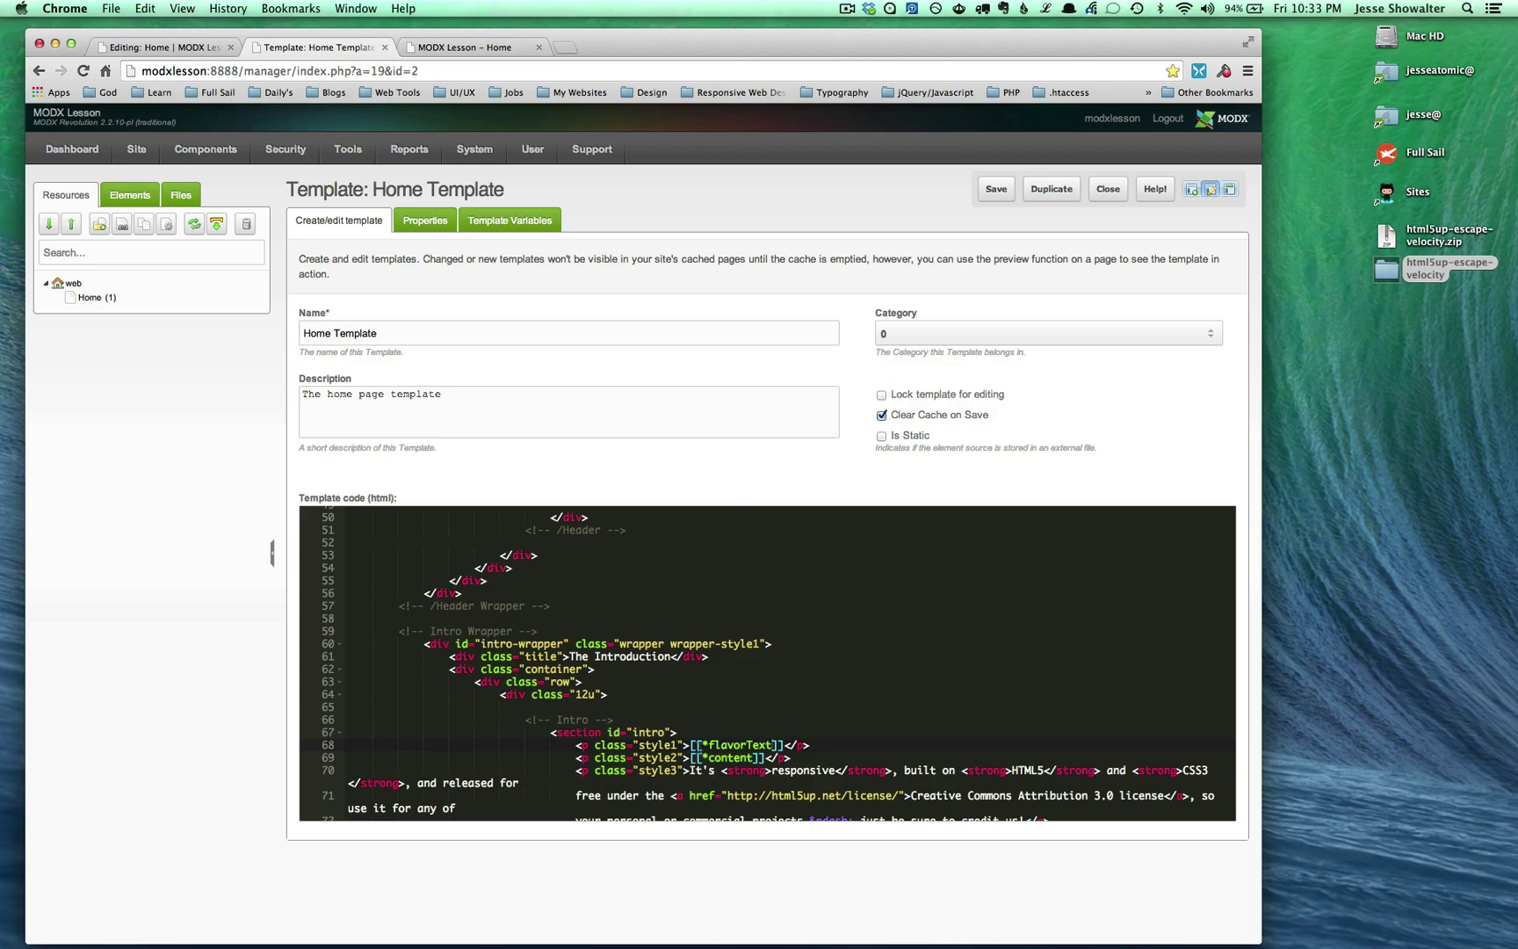
left_click_drag(698, 745, 796, 742)
Reload the live site and check the new Aloha intro text.
key("ctrl+Tab")
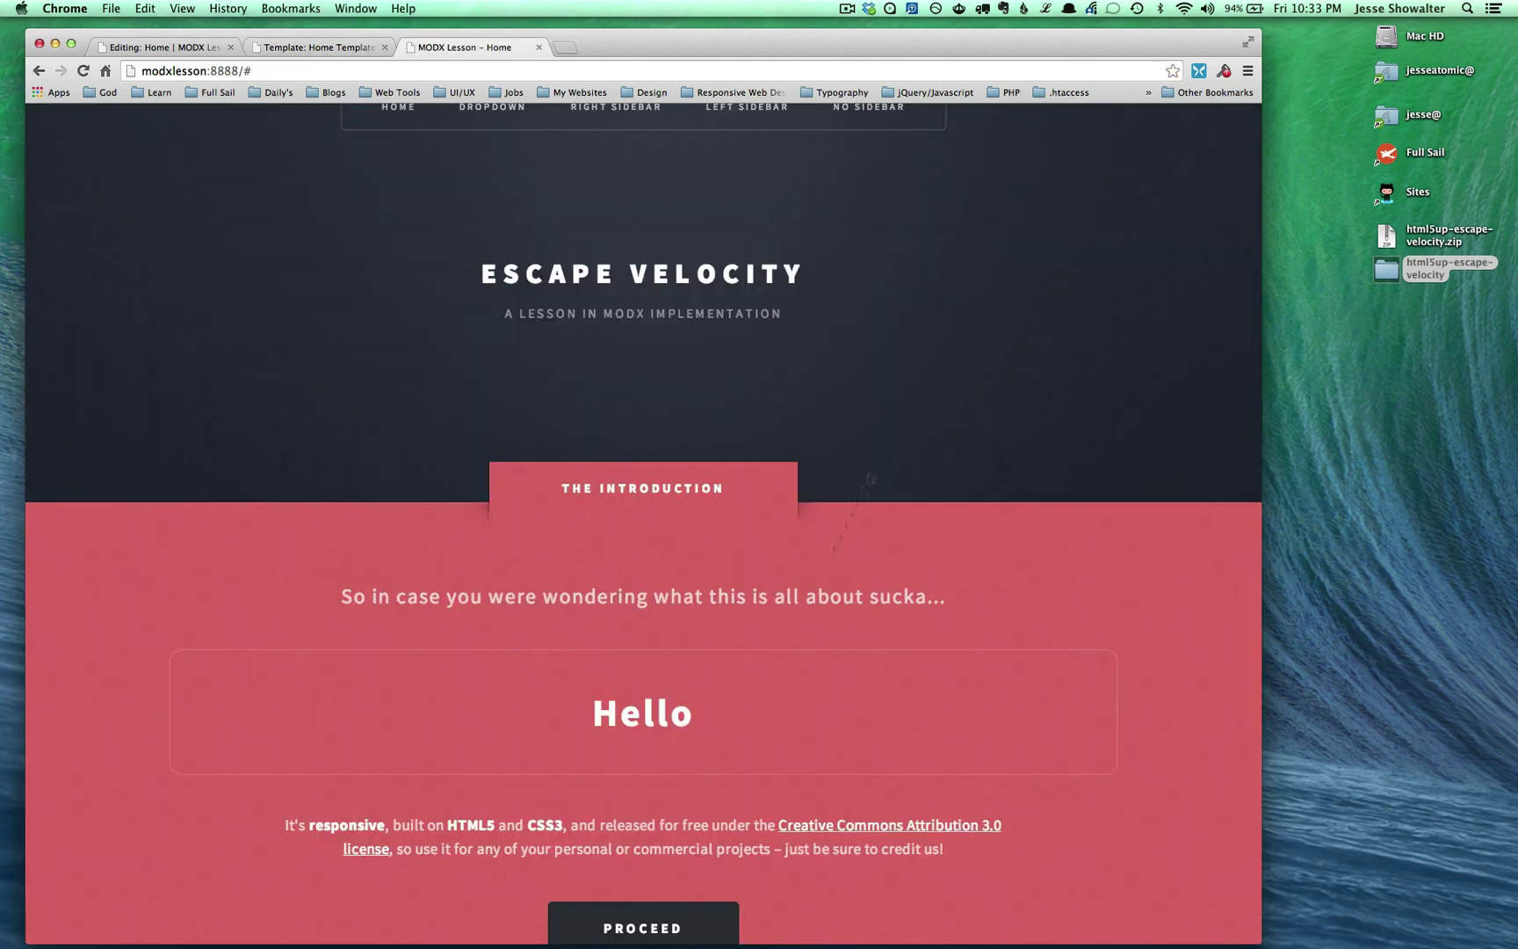
key("super+r")
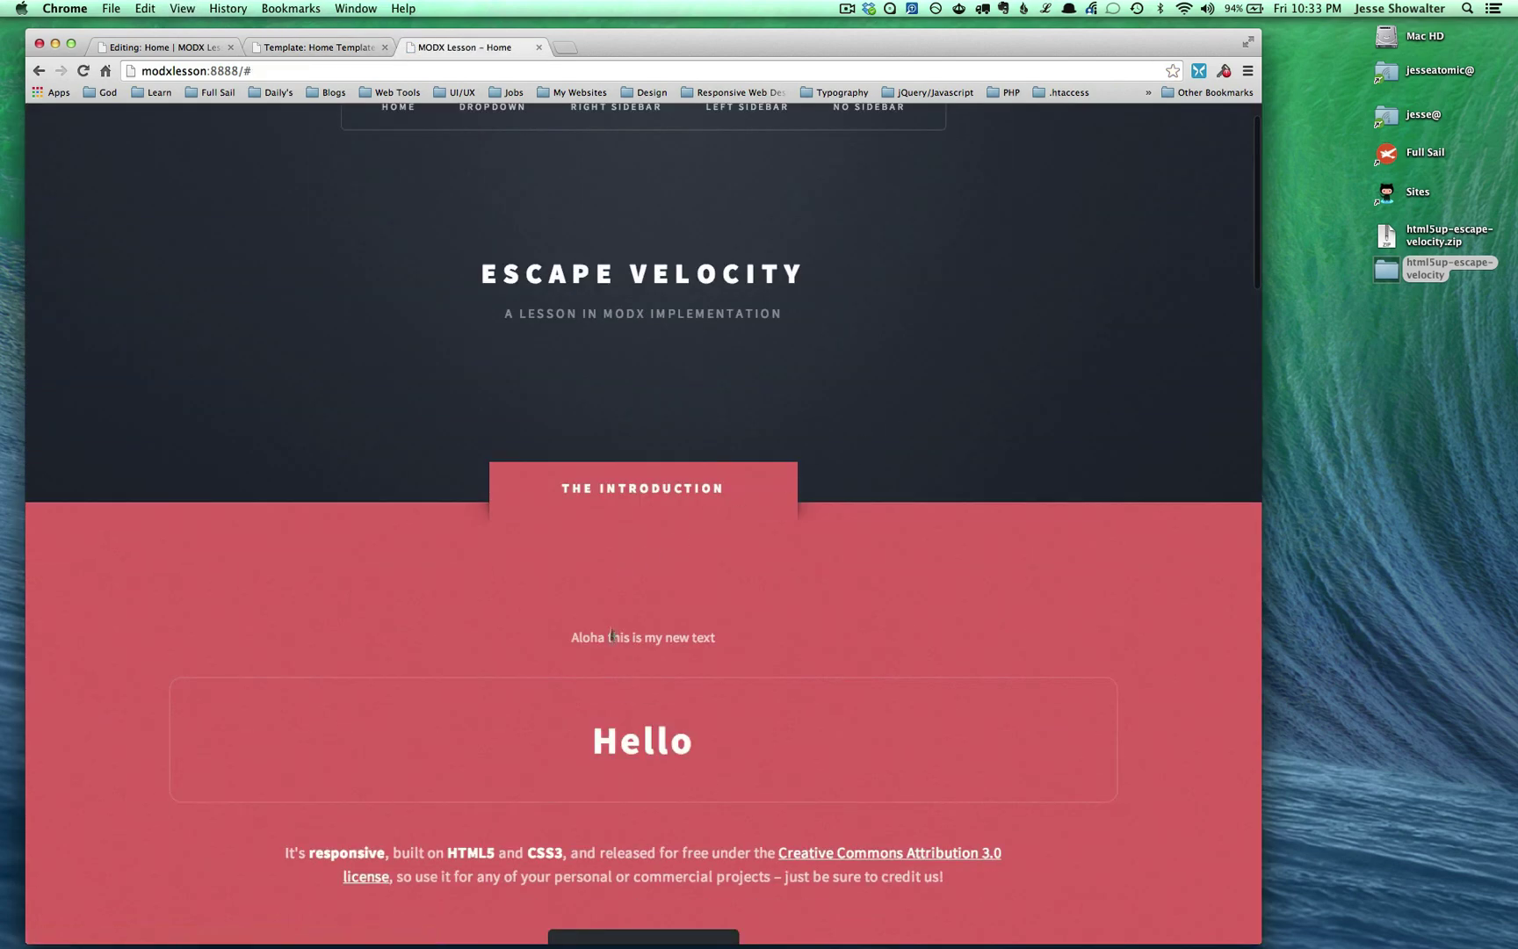
left_click_drag(572, 637, 748, 637)
left_click(789, 644)
Return to the Home Template editor with the templates and variables tree showing.
key("ctrl+Tab")
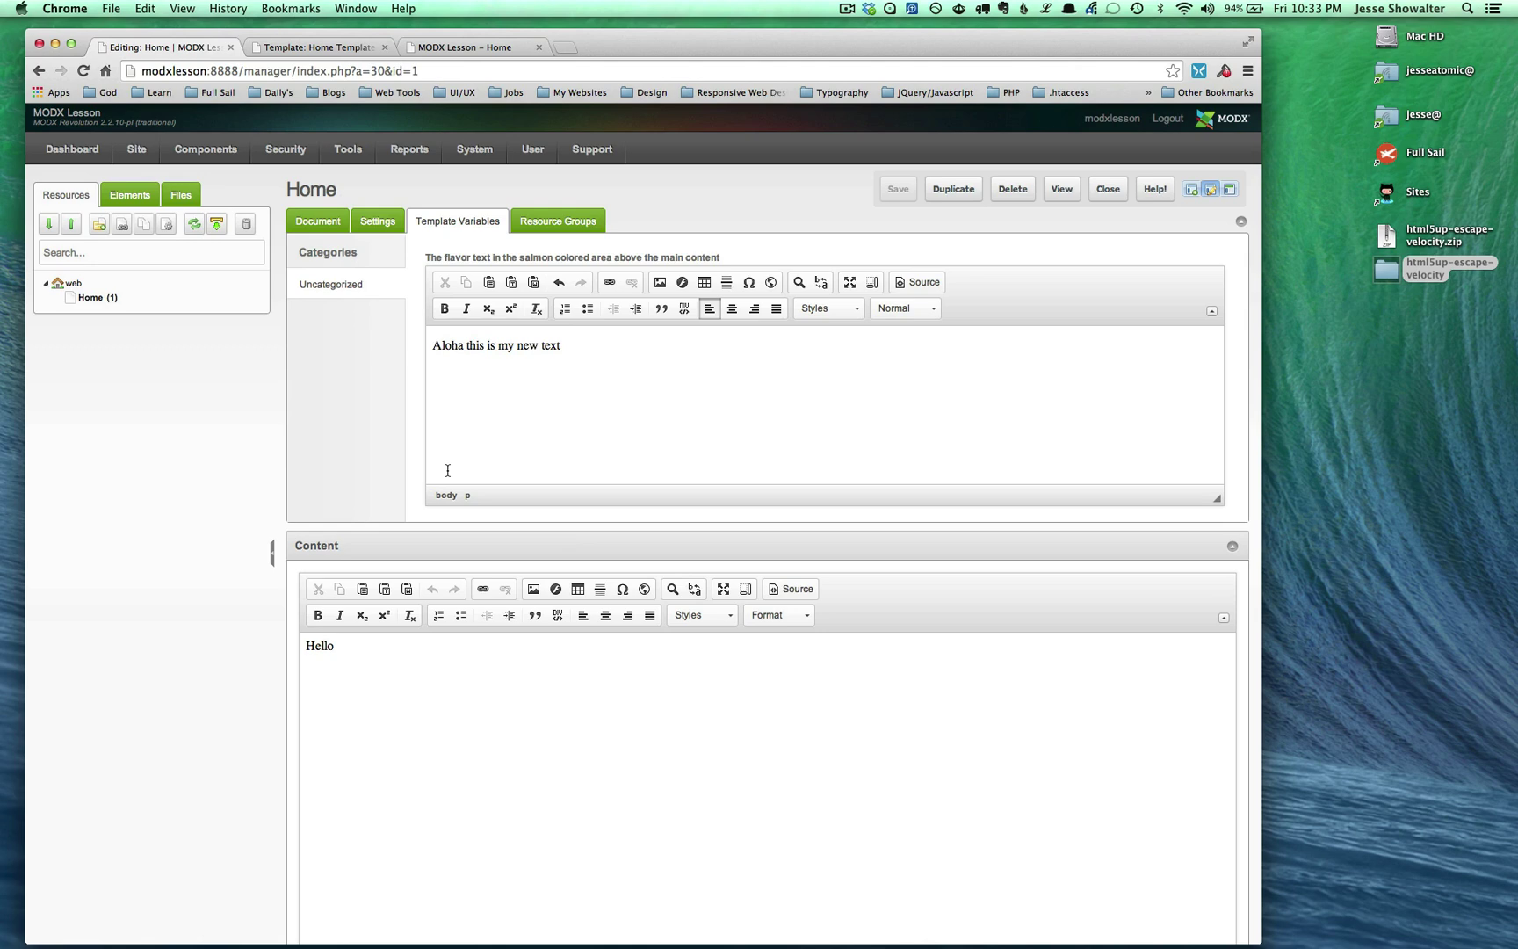
left_click(299, 46)
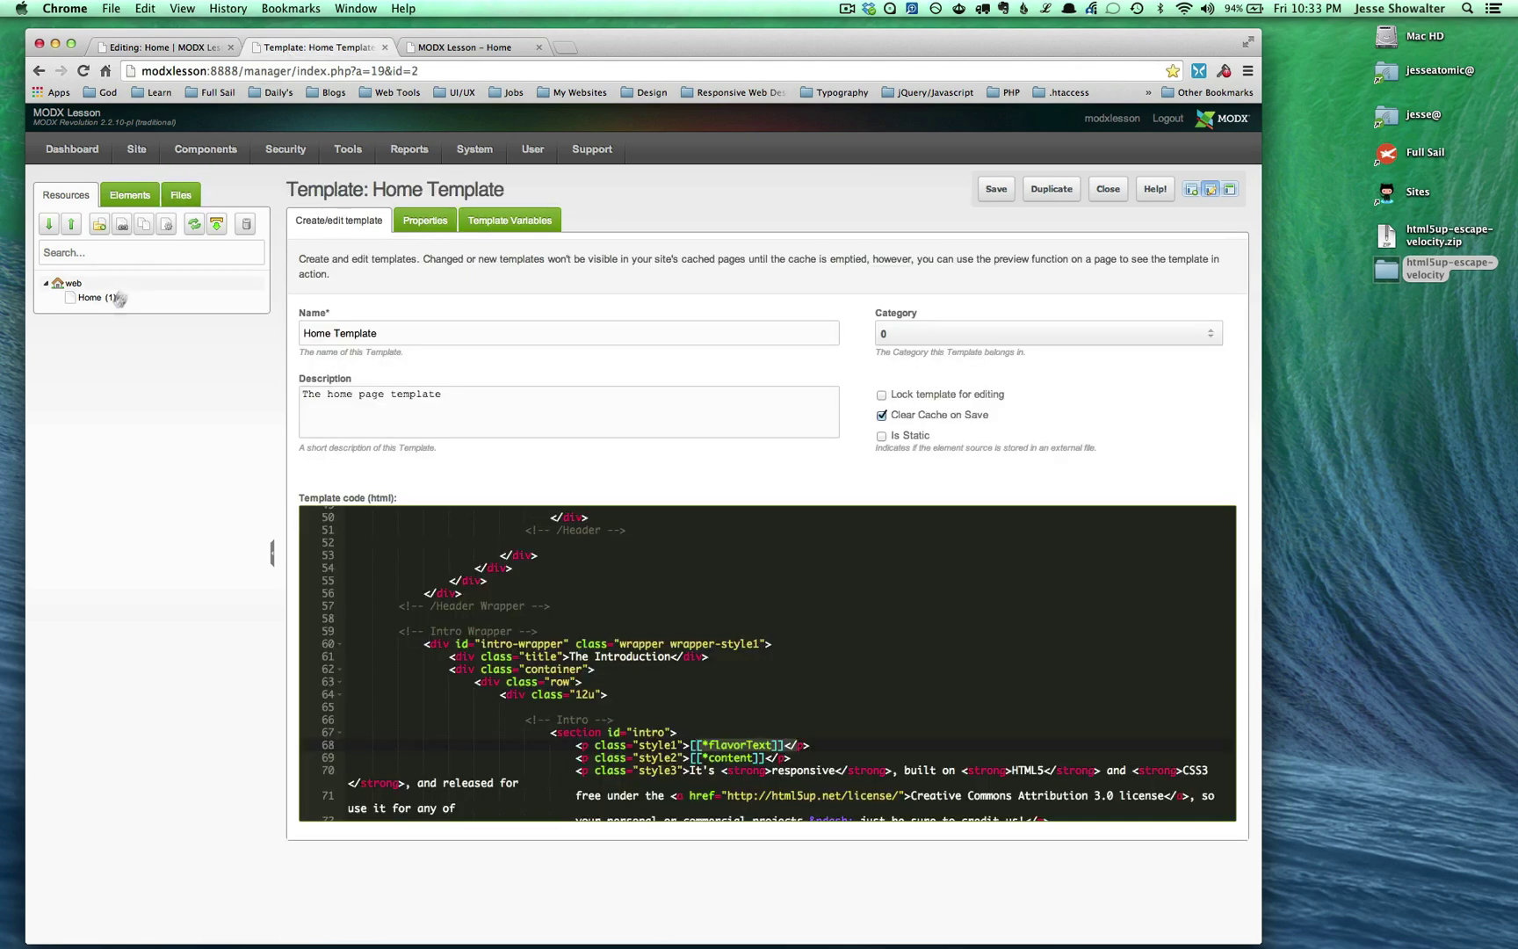
left_click(130, 194)
key("ctrl+shift+Tab")
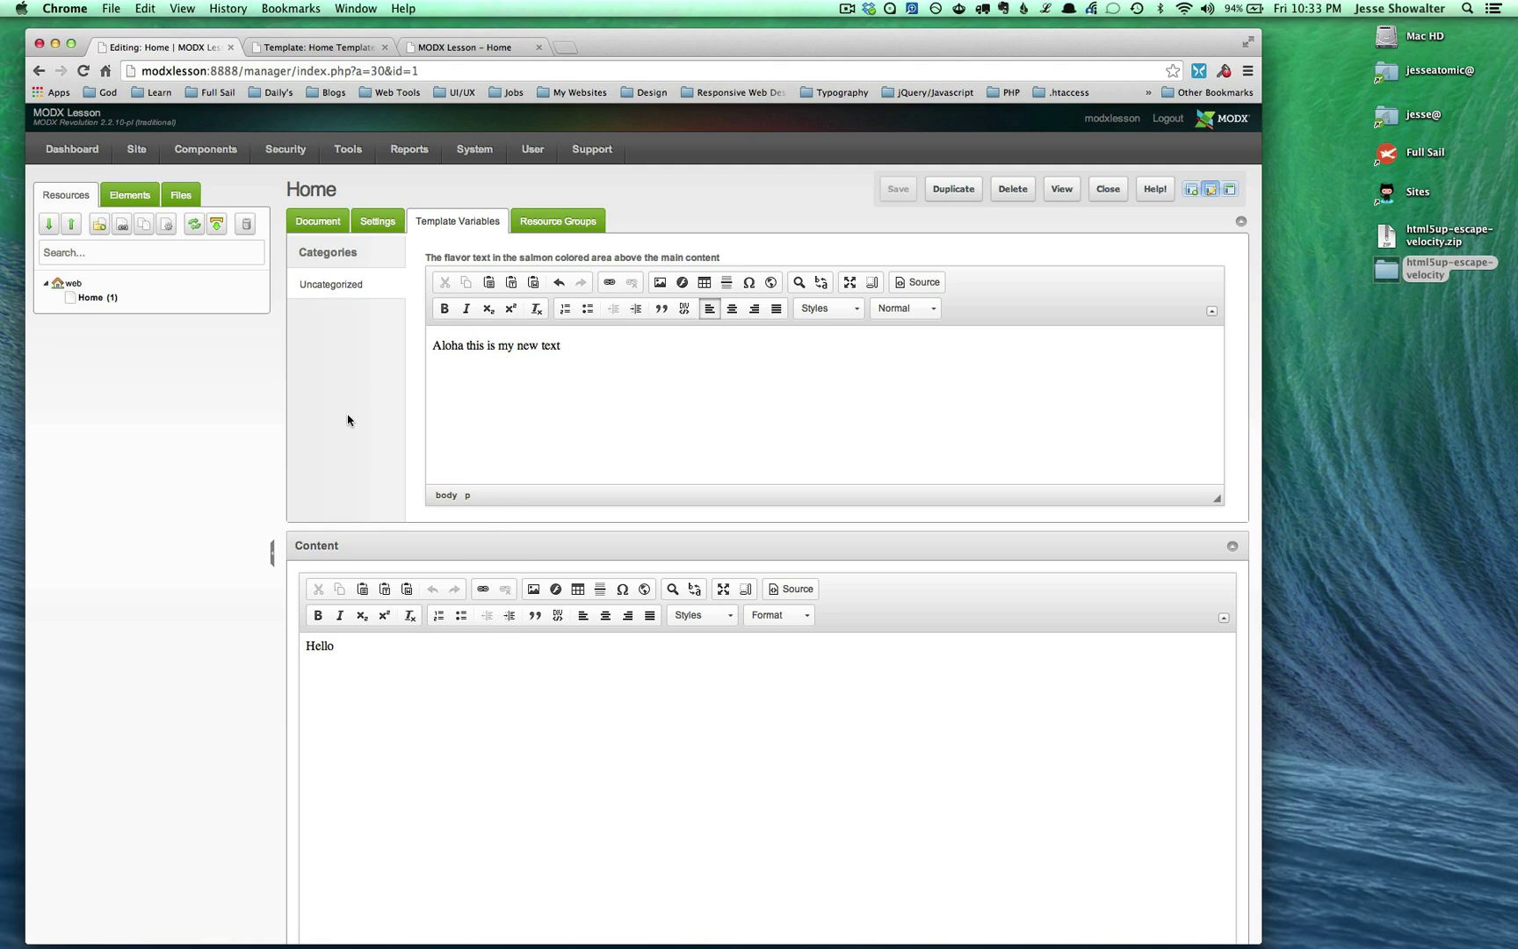
key("ctrl+Tab")
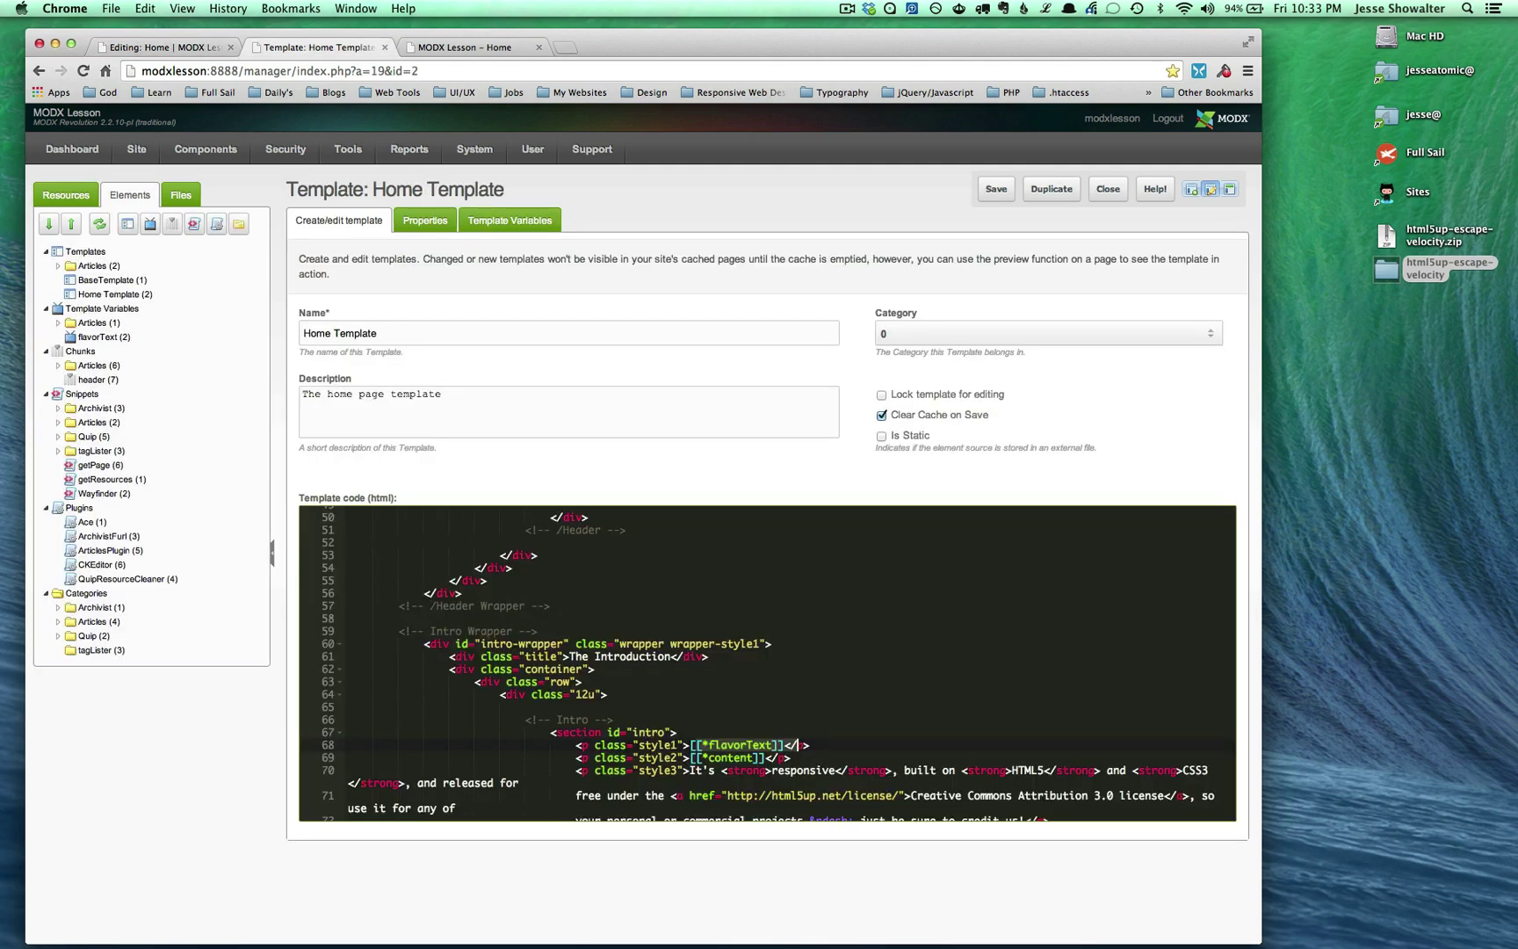
Create a new element category named Salmon.
left_click(239, 225)
type("Salmon")
left_click(738, 591)
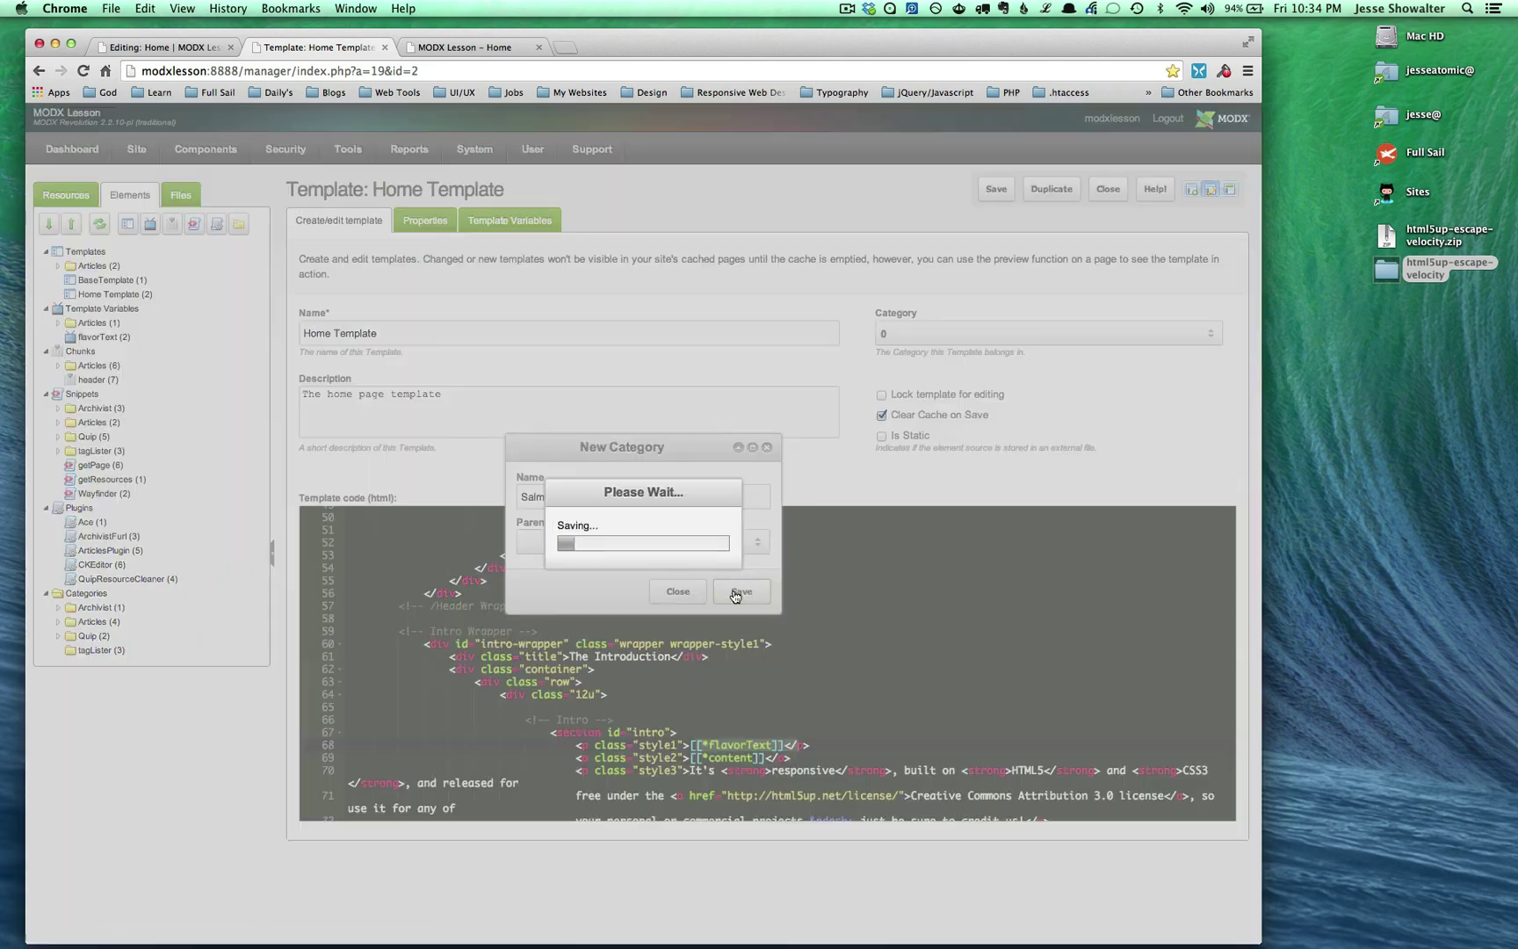
Create a second category named Blue, then begin a third new category.
left_click(238, 225)
key("super+alt+Right")
scroll(572, 301, "up", 2)
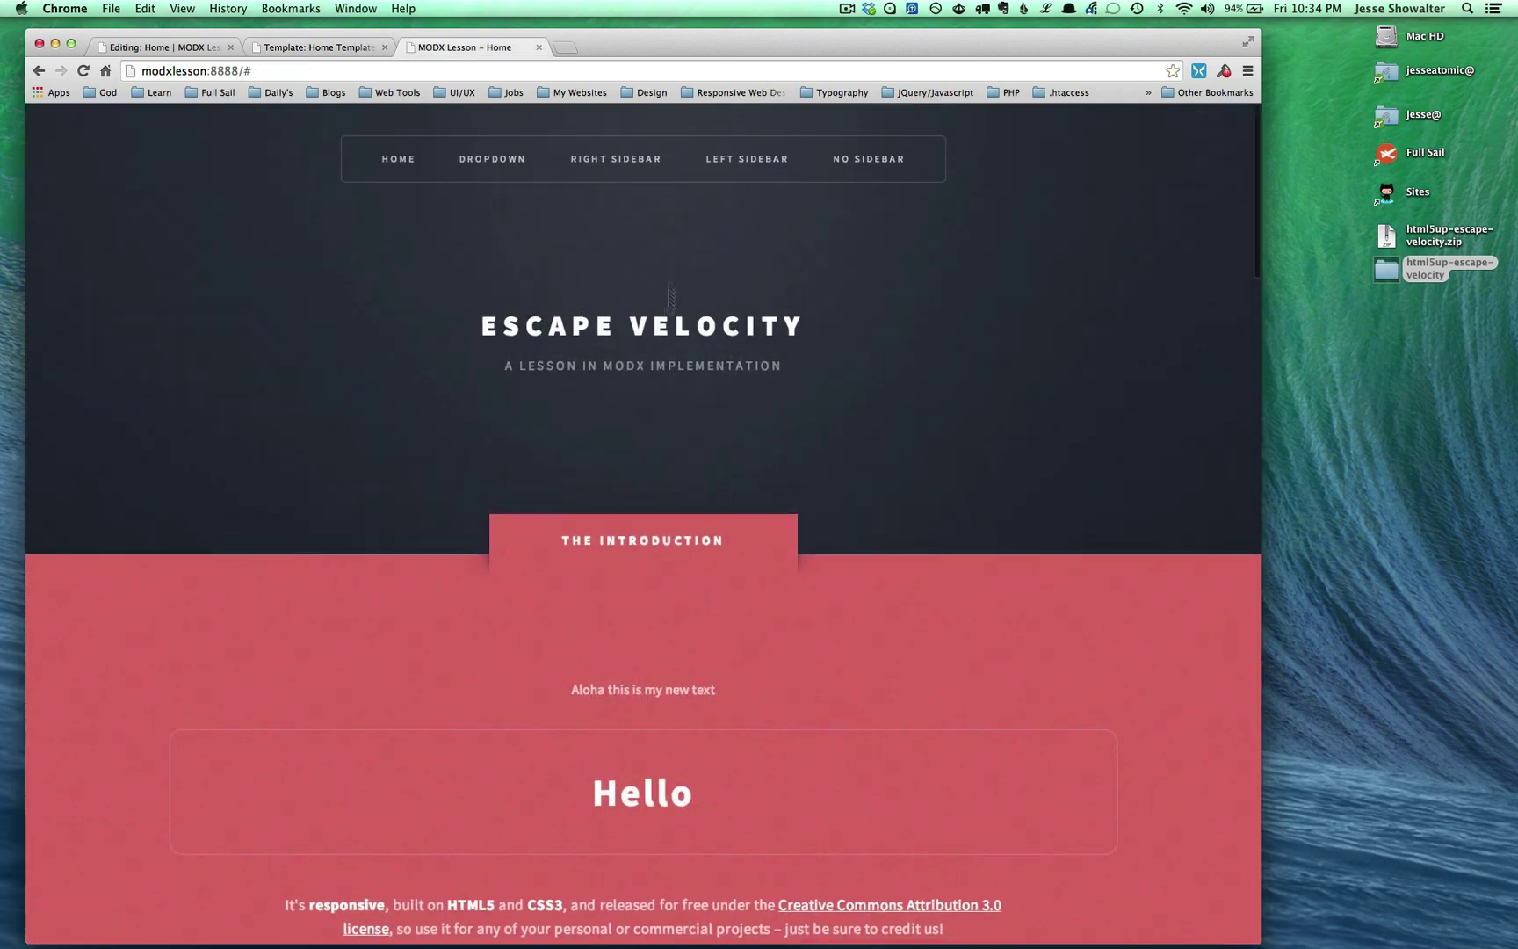
key("super+alt+Left")
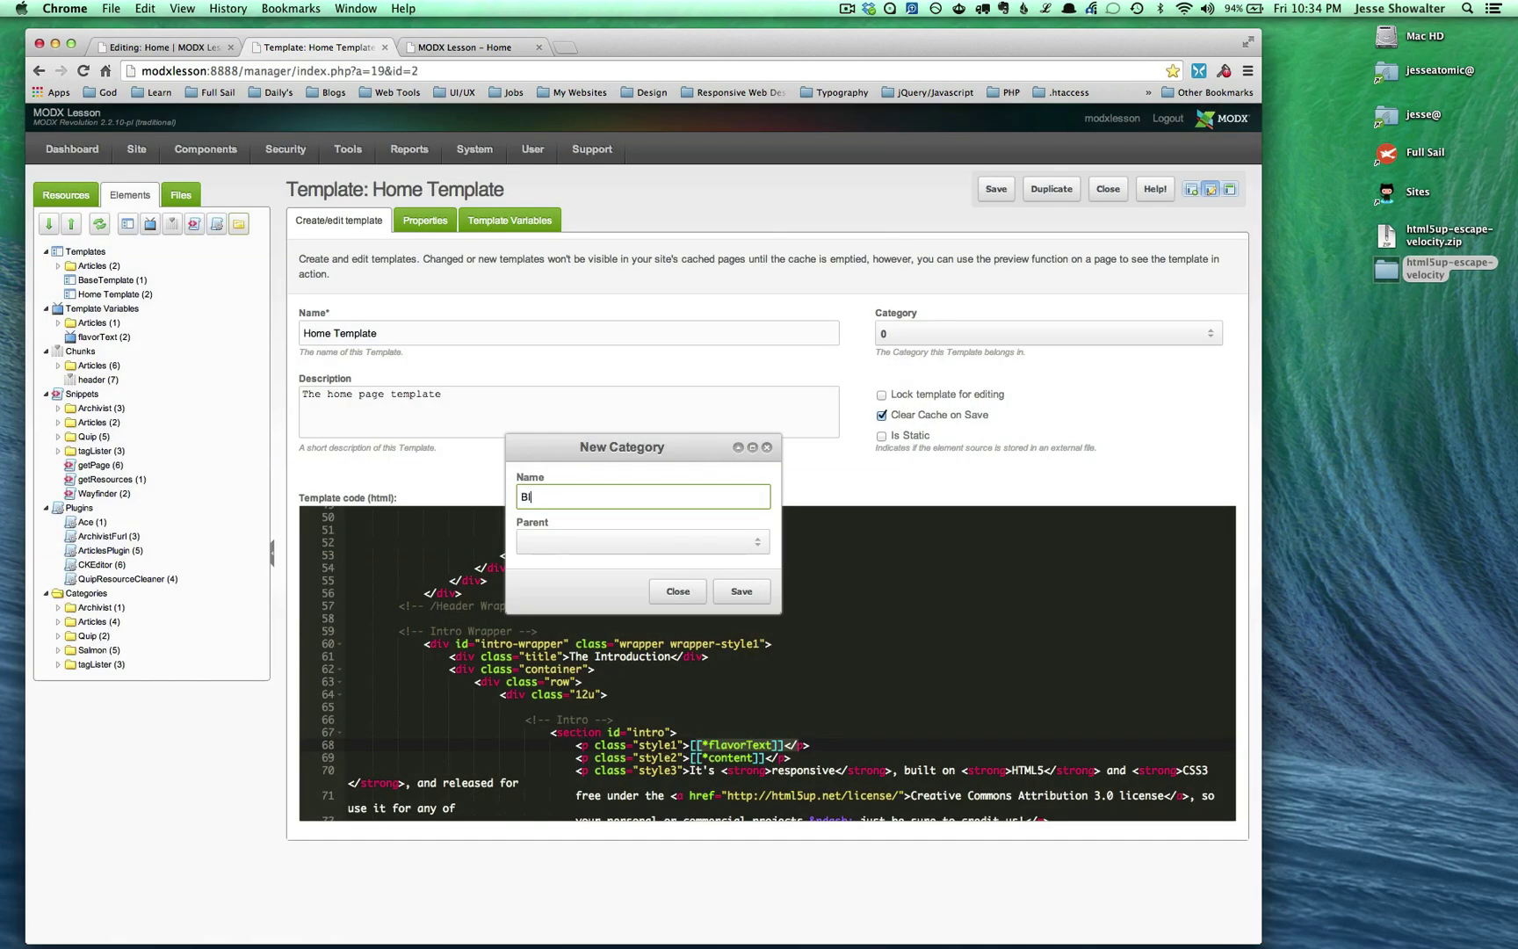
type("Blue")
left_click(741, 591)
key("super+alt+Right")
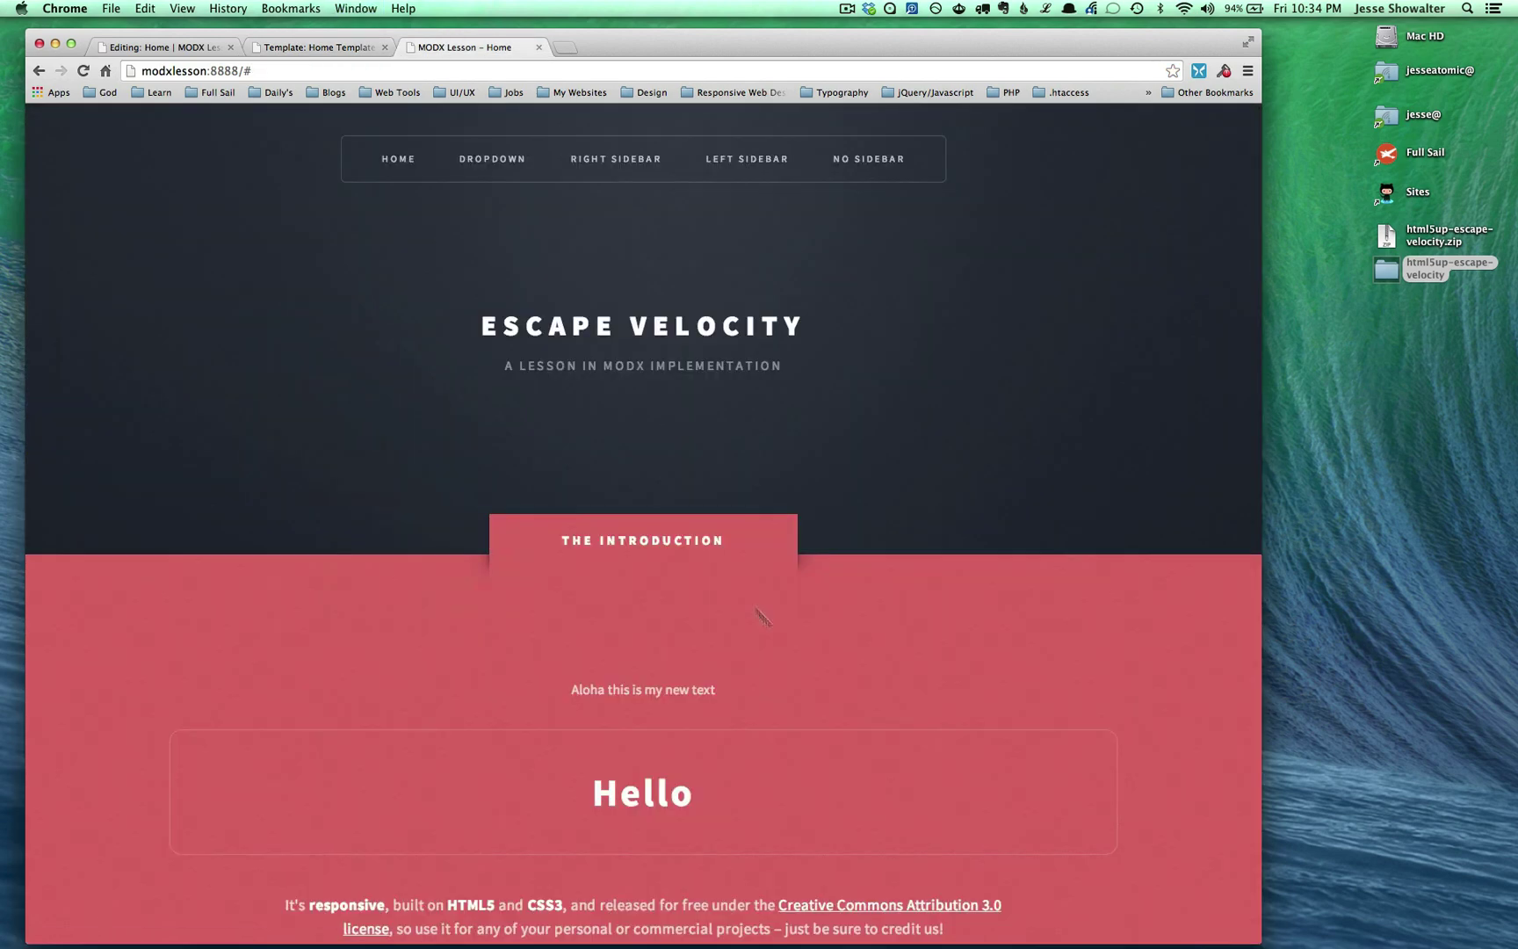
scroll(762, 618, "down", 10)
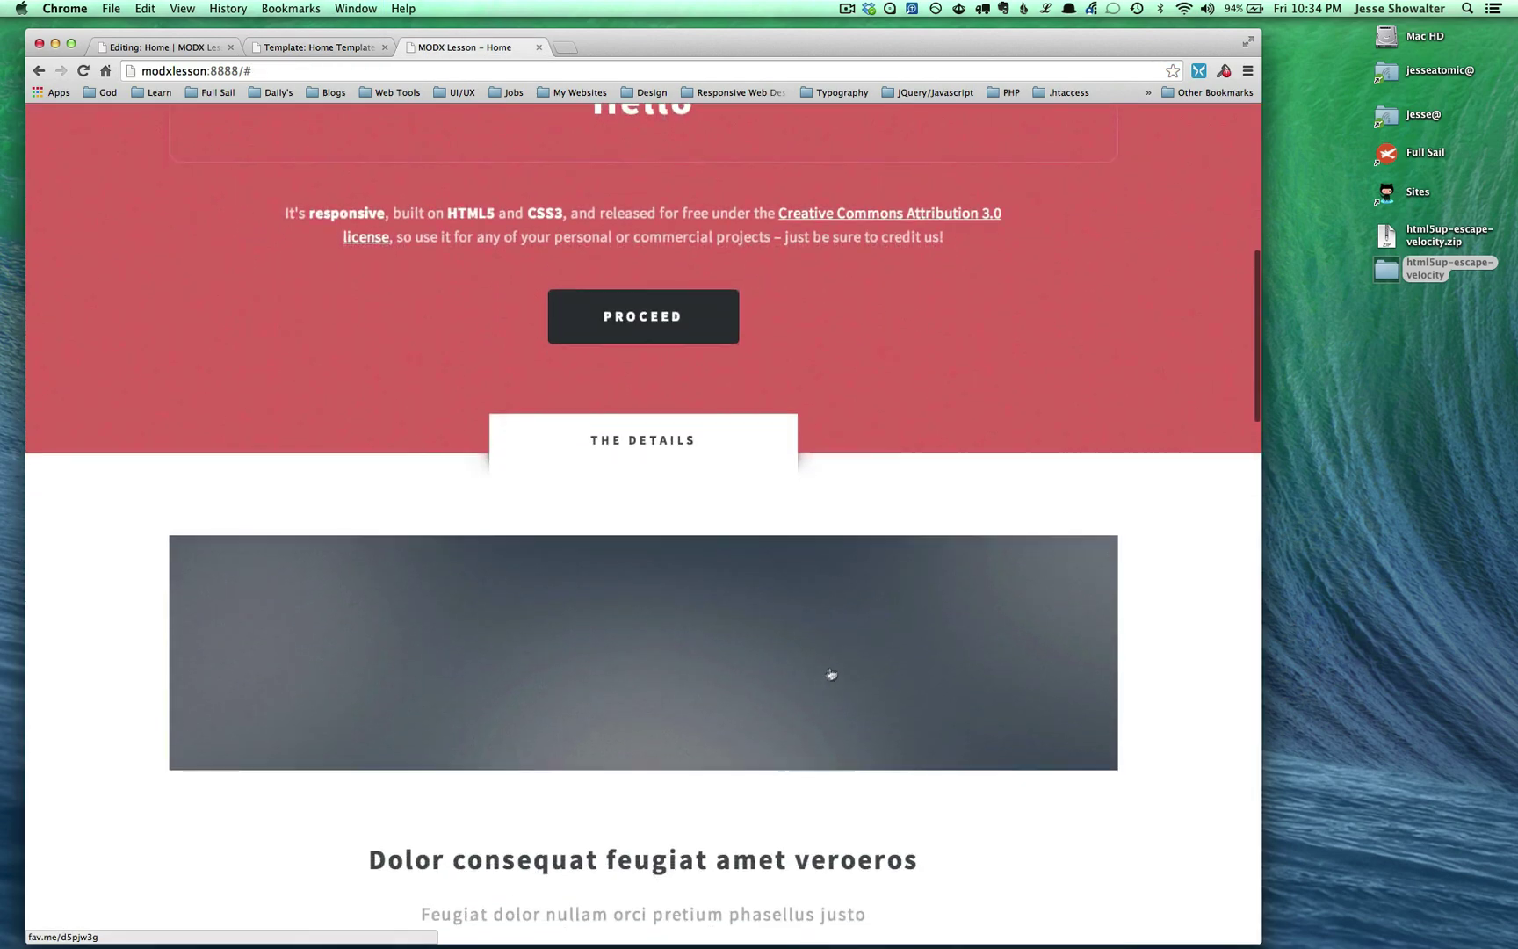
key("super+alt+Left")
key("super+alt+Left")
key("super+alt+Right")
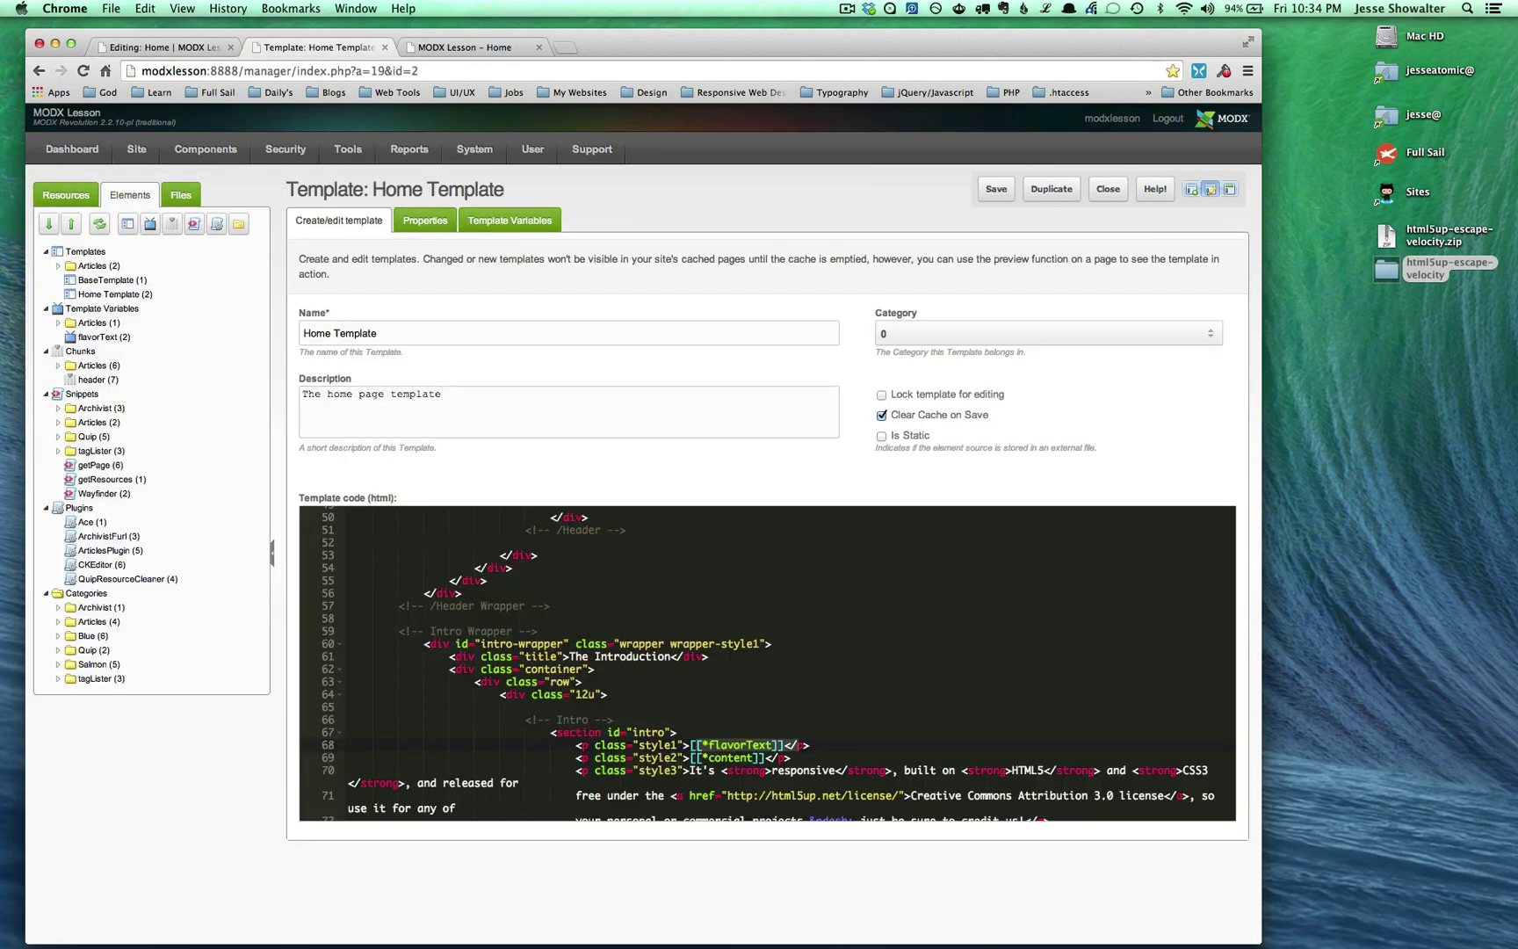
left_click(239, 225)
Save the White category and move the flavorText variable into the Salmon category.
type("White")
left_click(741, 591)
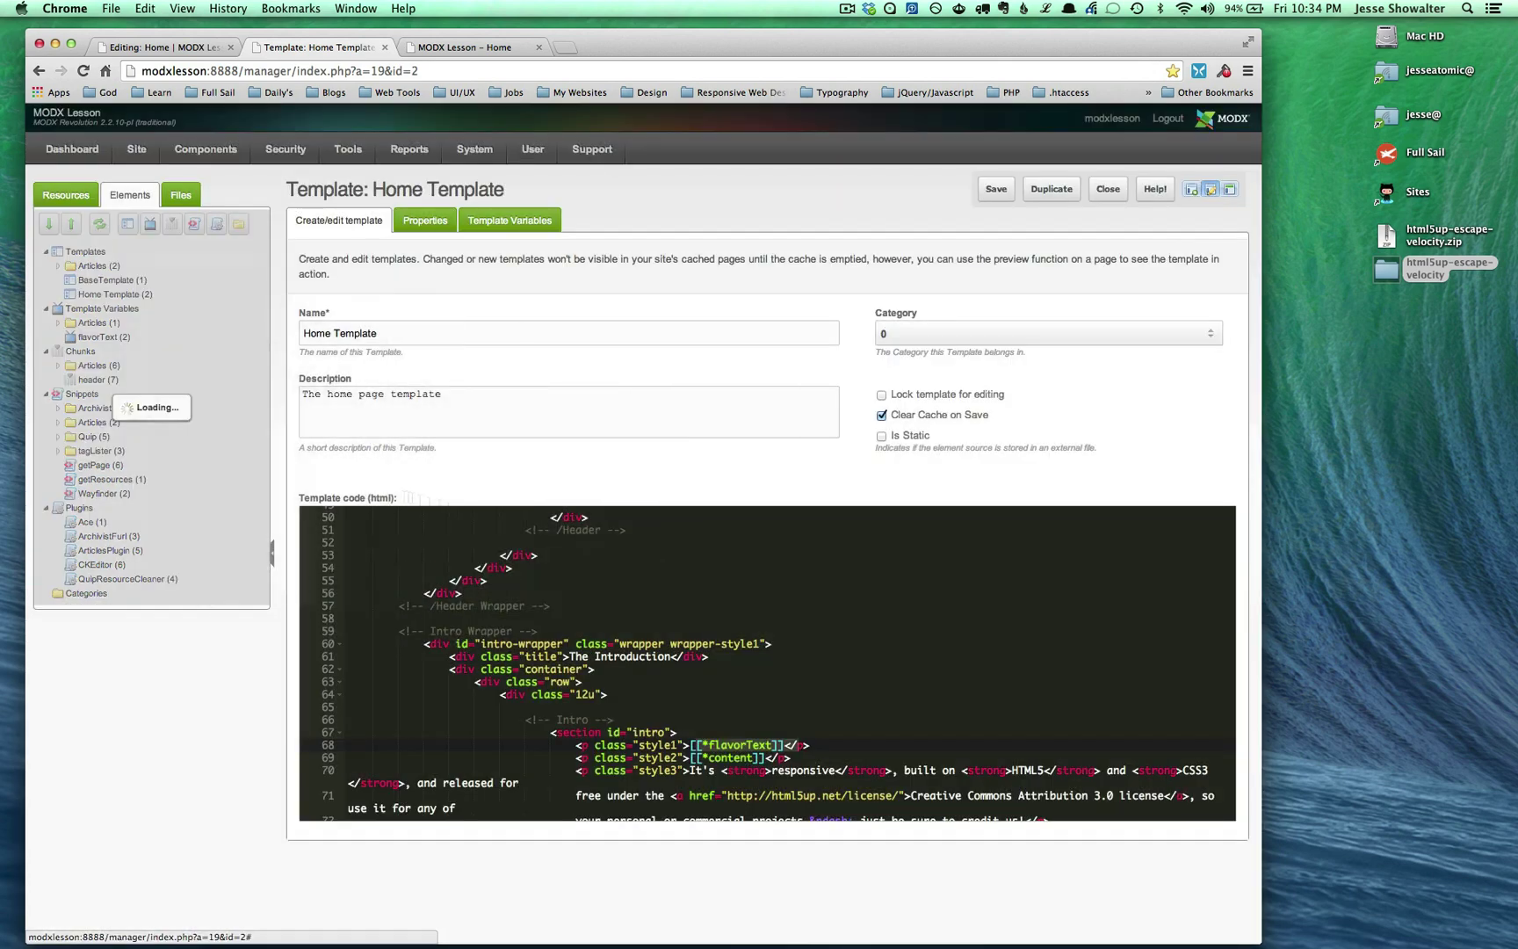
left_click(106, 340)
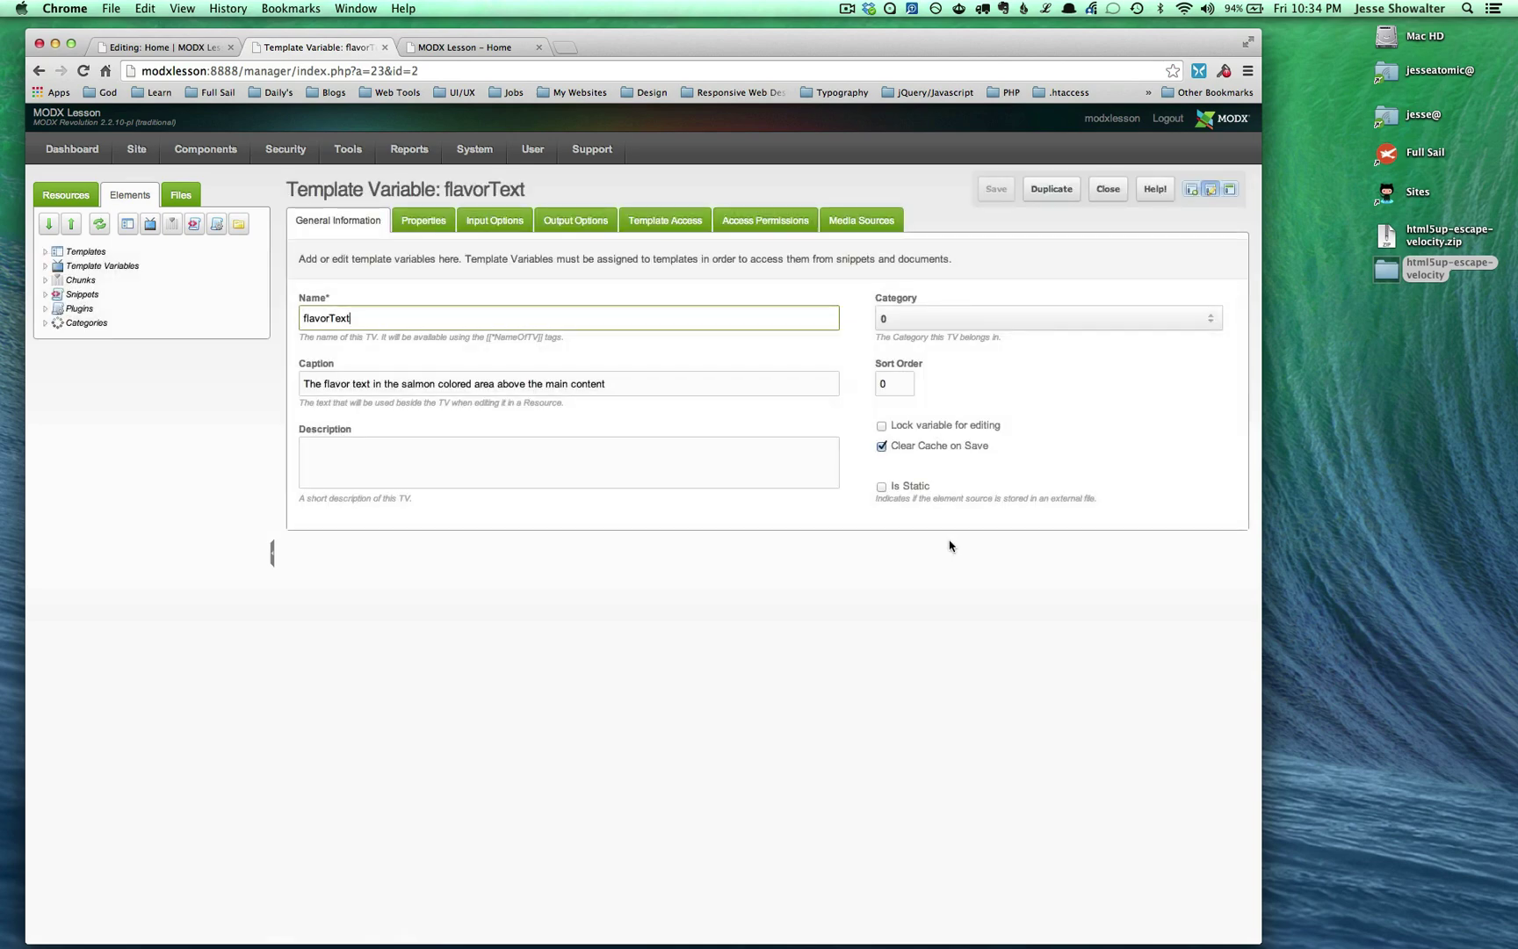
left_click(948, 322)
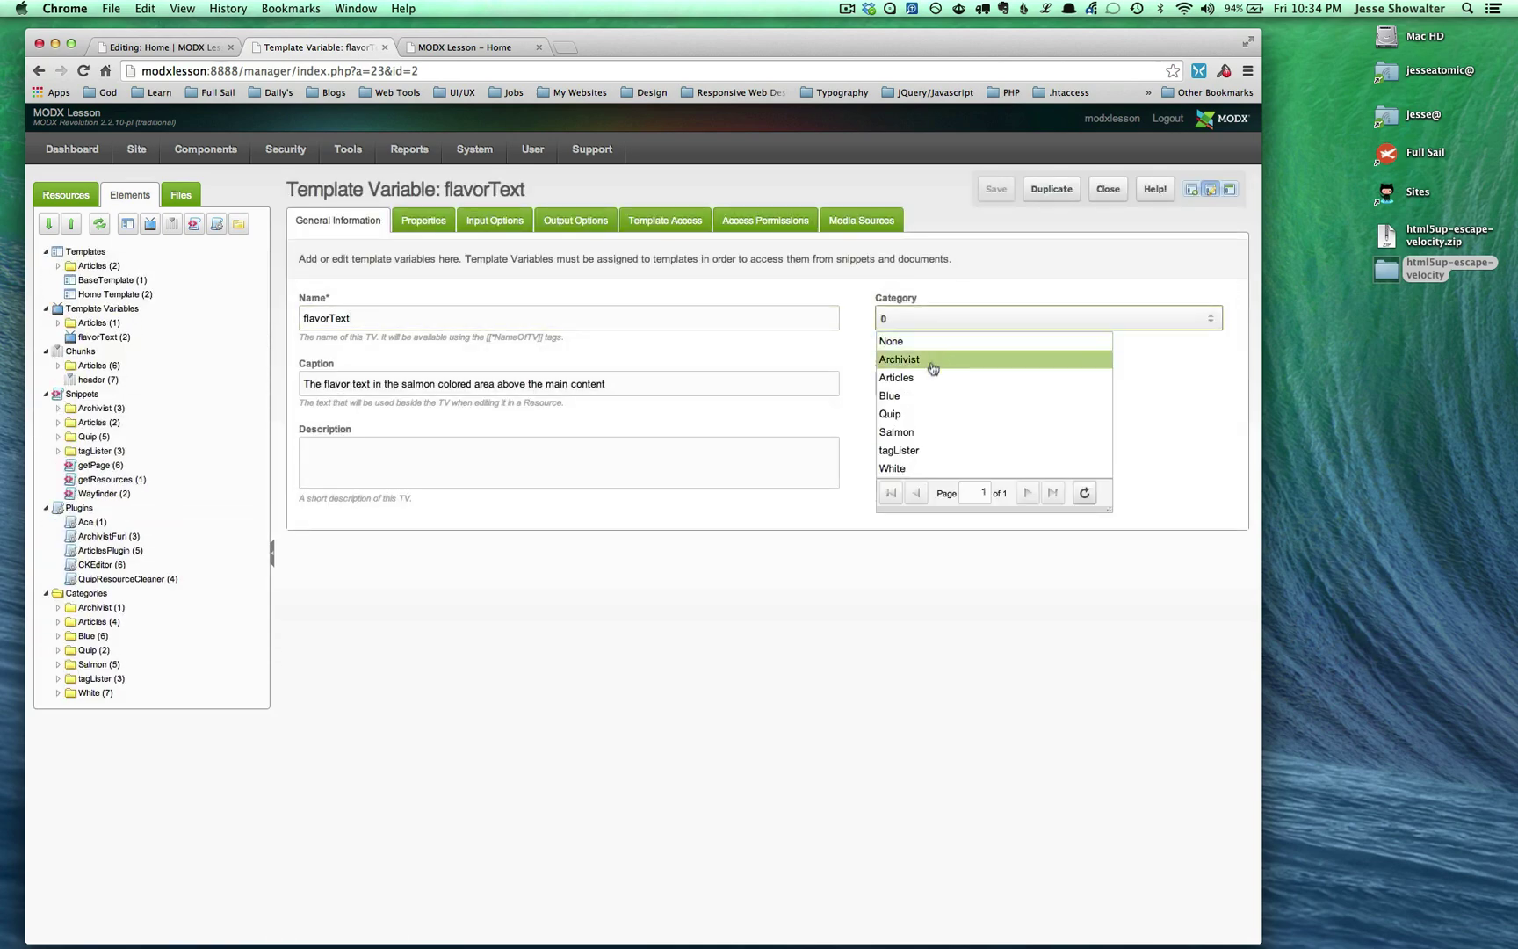
left_click(914, 431)
key("super+alt+Right")
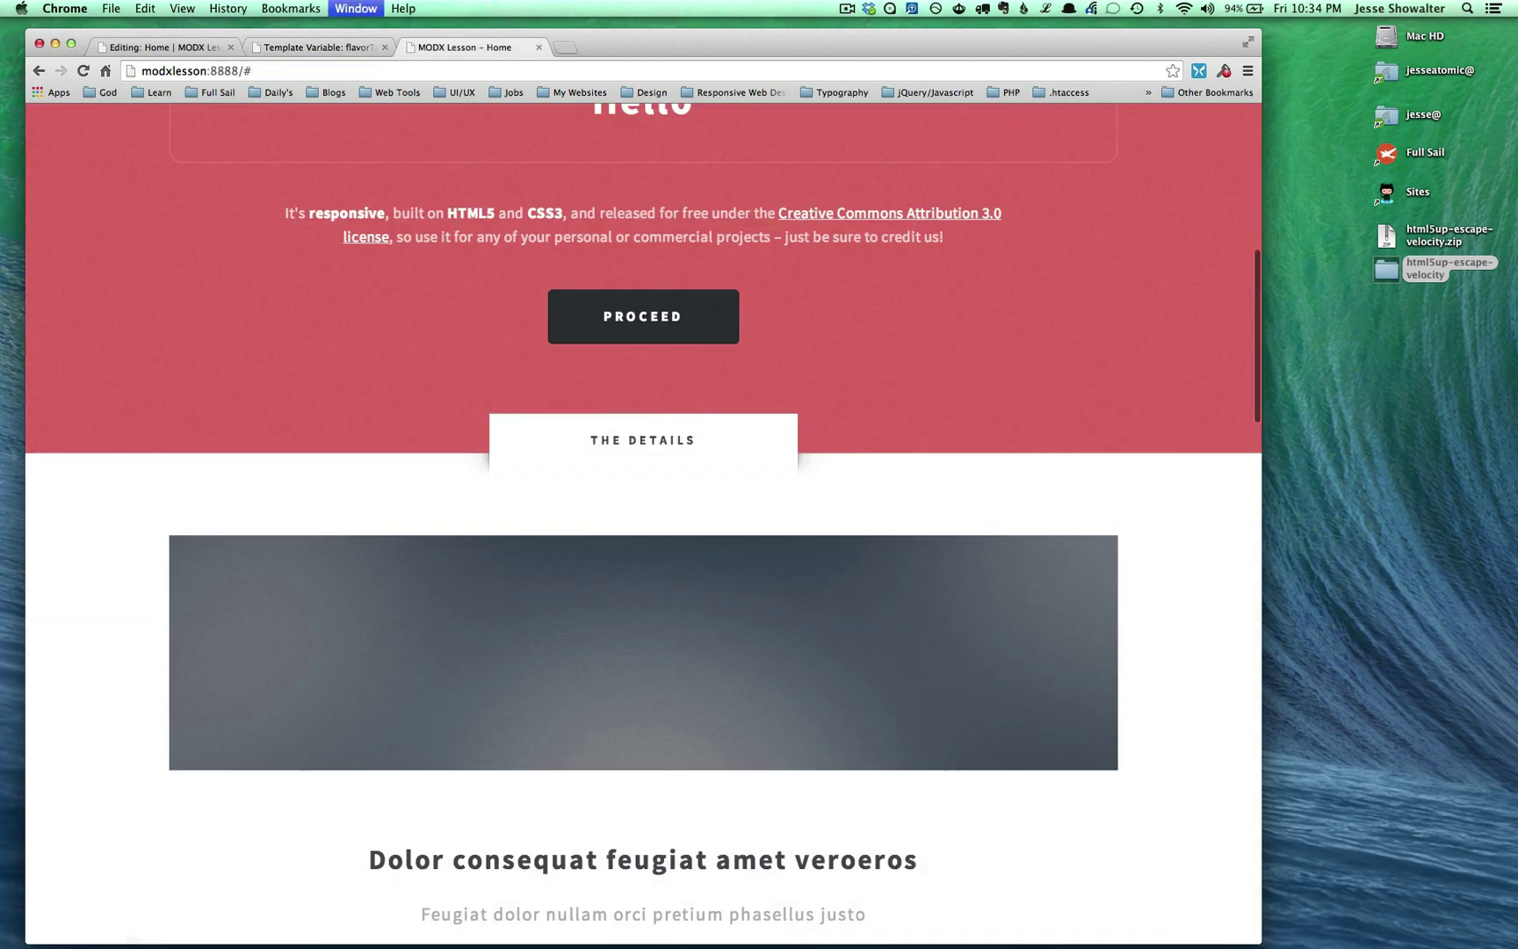
scroll(748, 253, "up", 5)
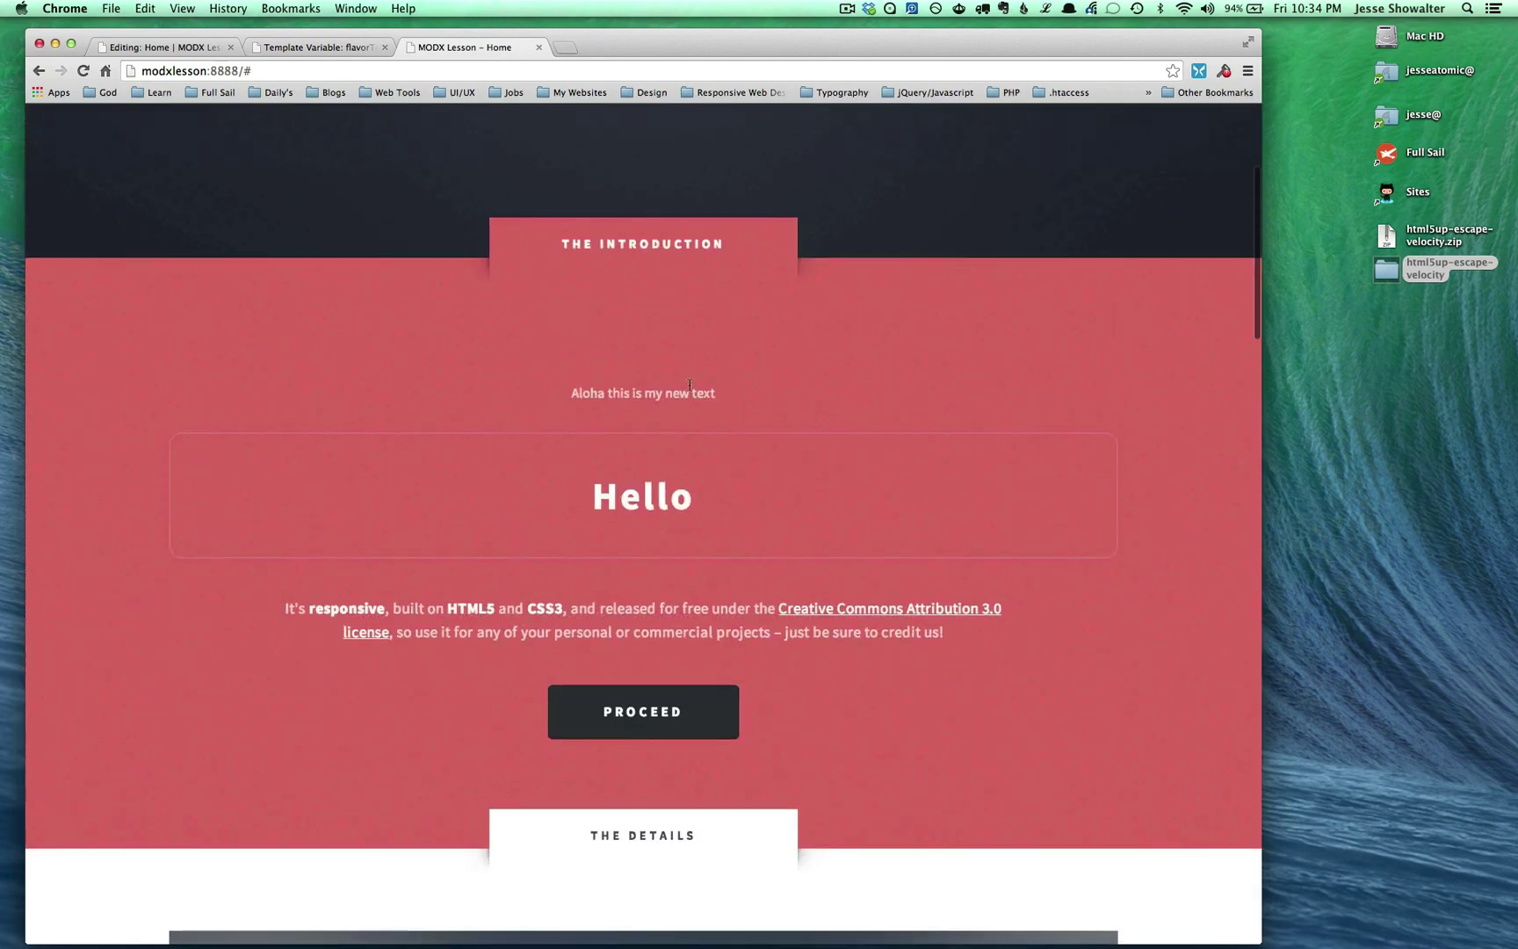
key("super+alt+Left")
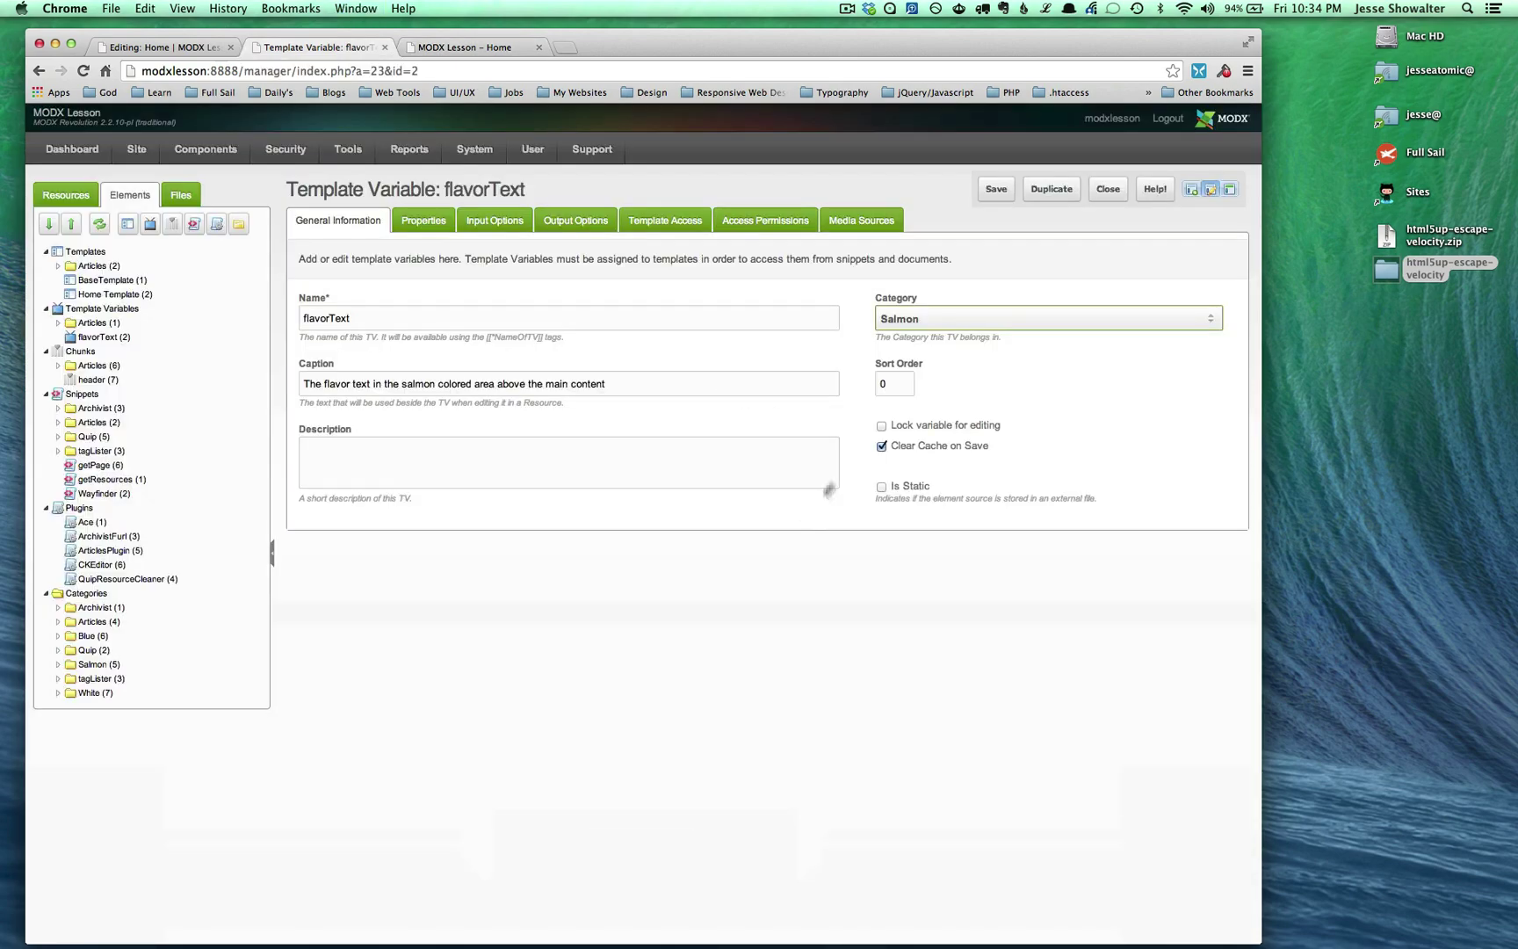
Set flavorText's sort order to 1, comparing against the rendered intro on the live site.
left_click(905, 385)
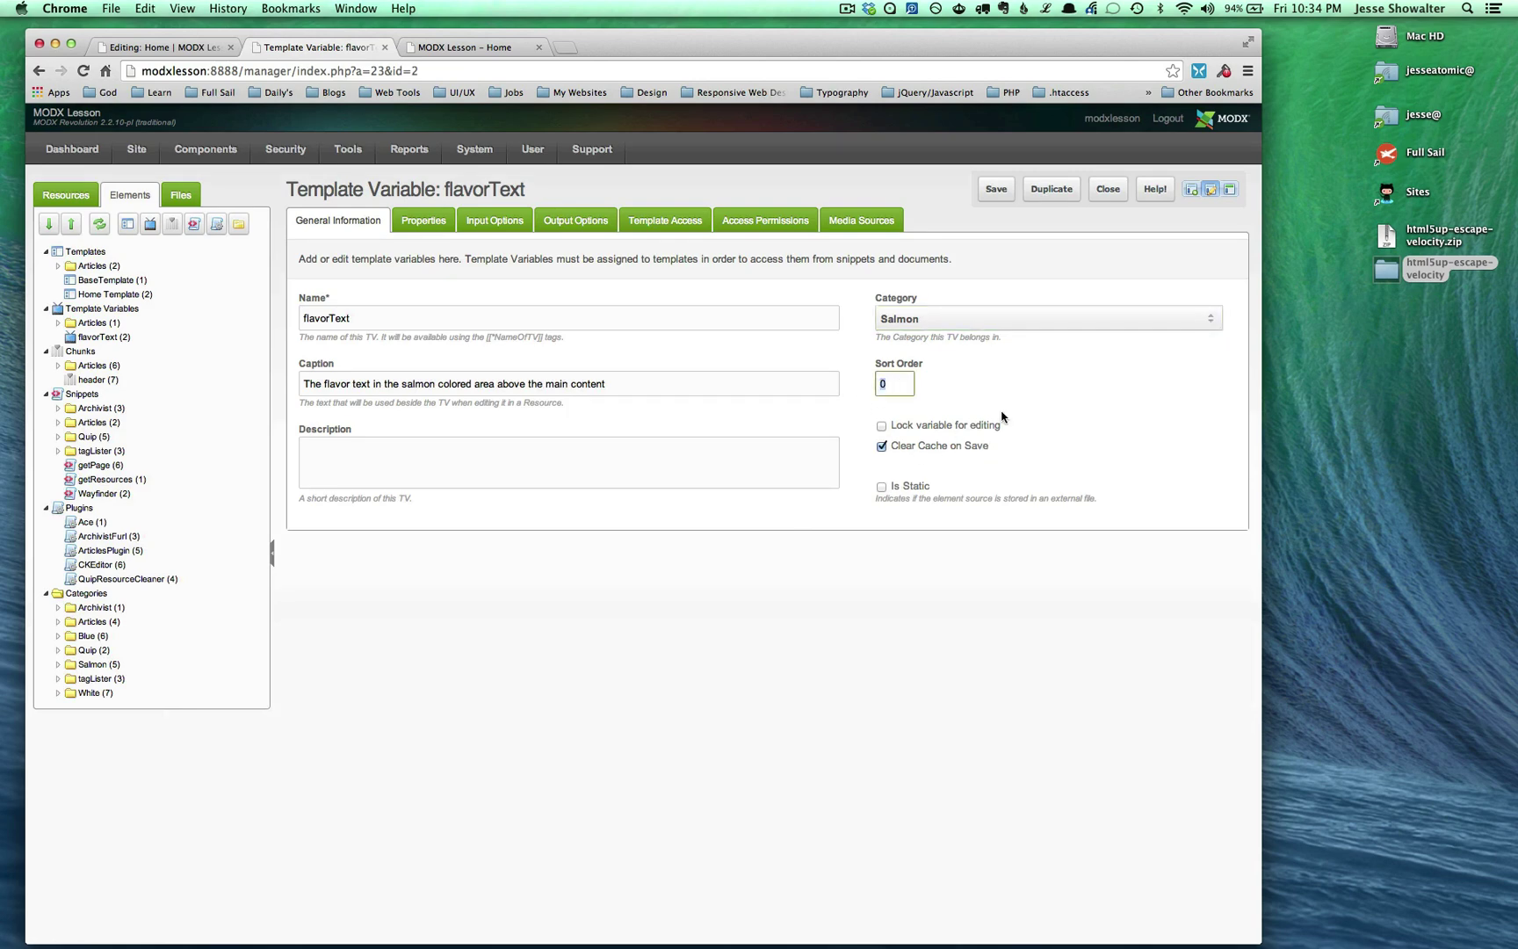
key("super+alt+Left")
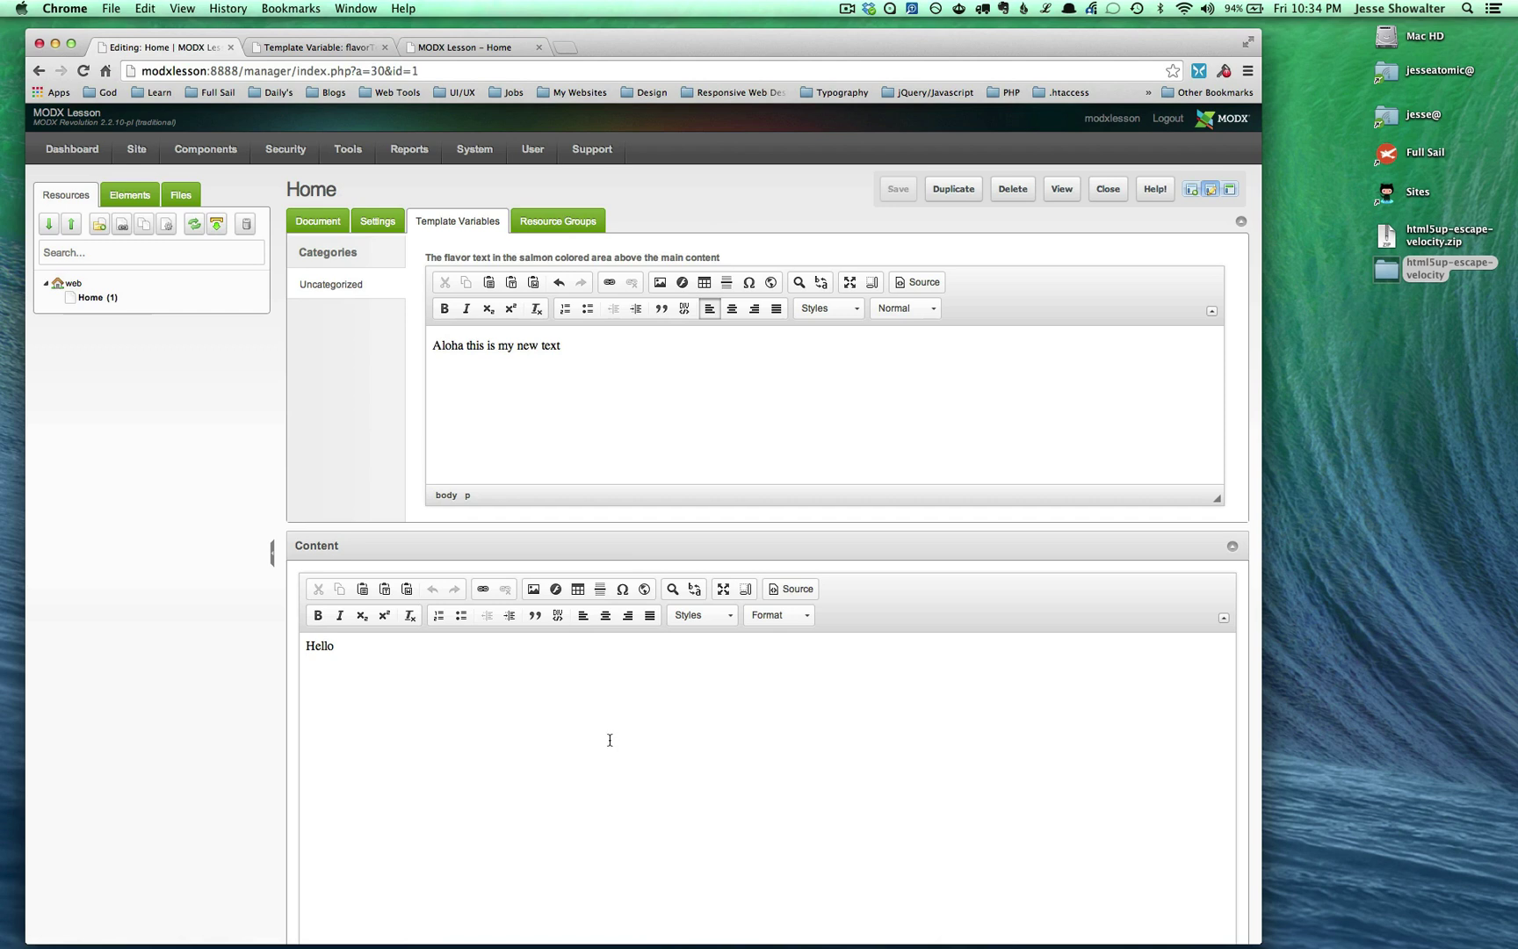
key("super+3")
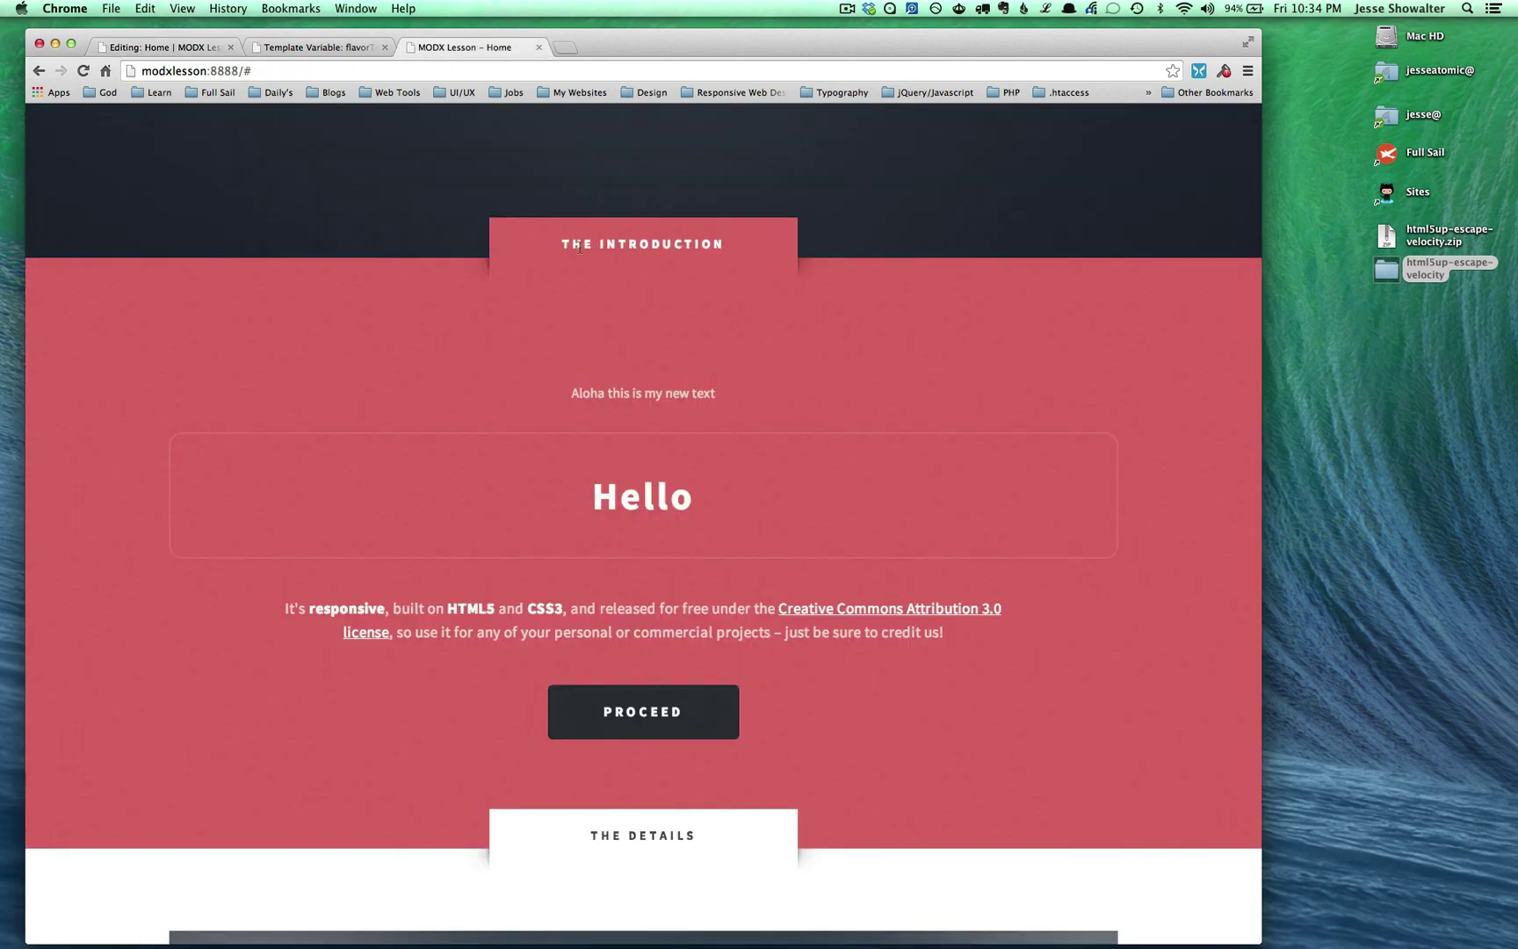
left_click_drag(577, 248, 695, 246)
left_click_drag(579, 385, 734, 393)
left_click_drag(385, 608, 784, 641)
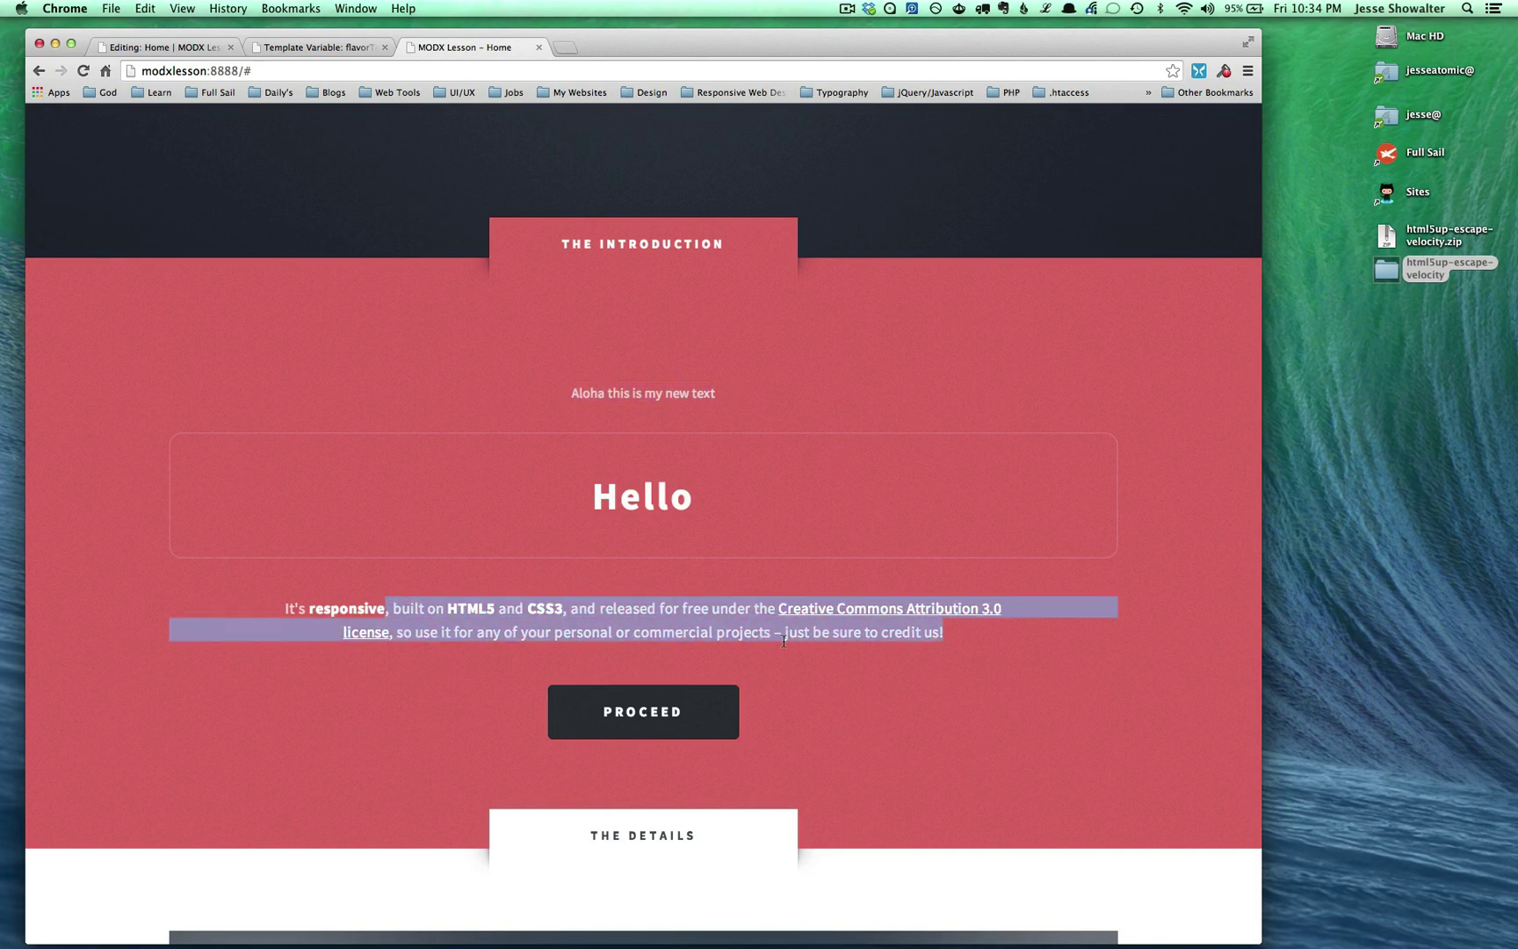
key("super+1")
key("super+2")
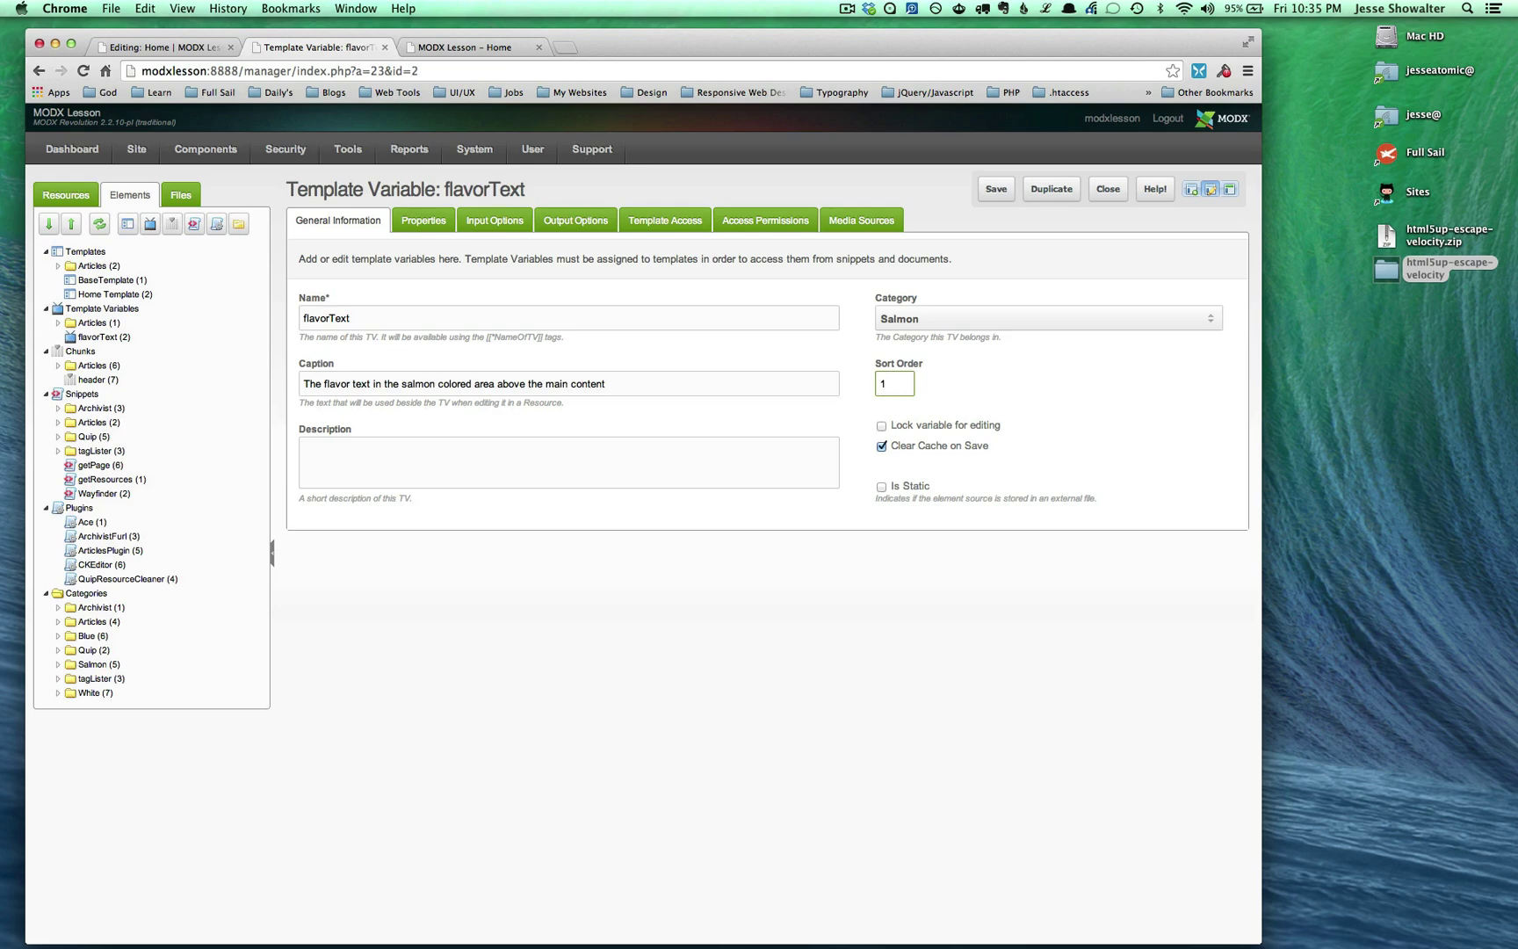
Save flavorText and reload Home's template variables to see them grouped under Salmon.
left_click(993, 190)
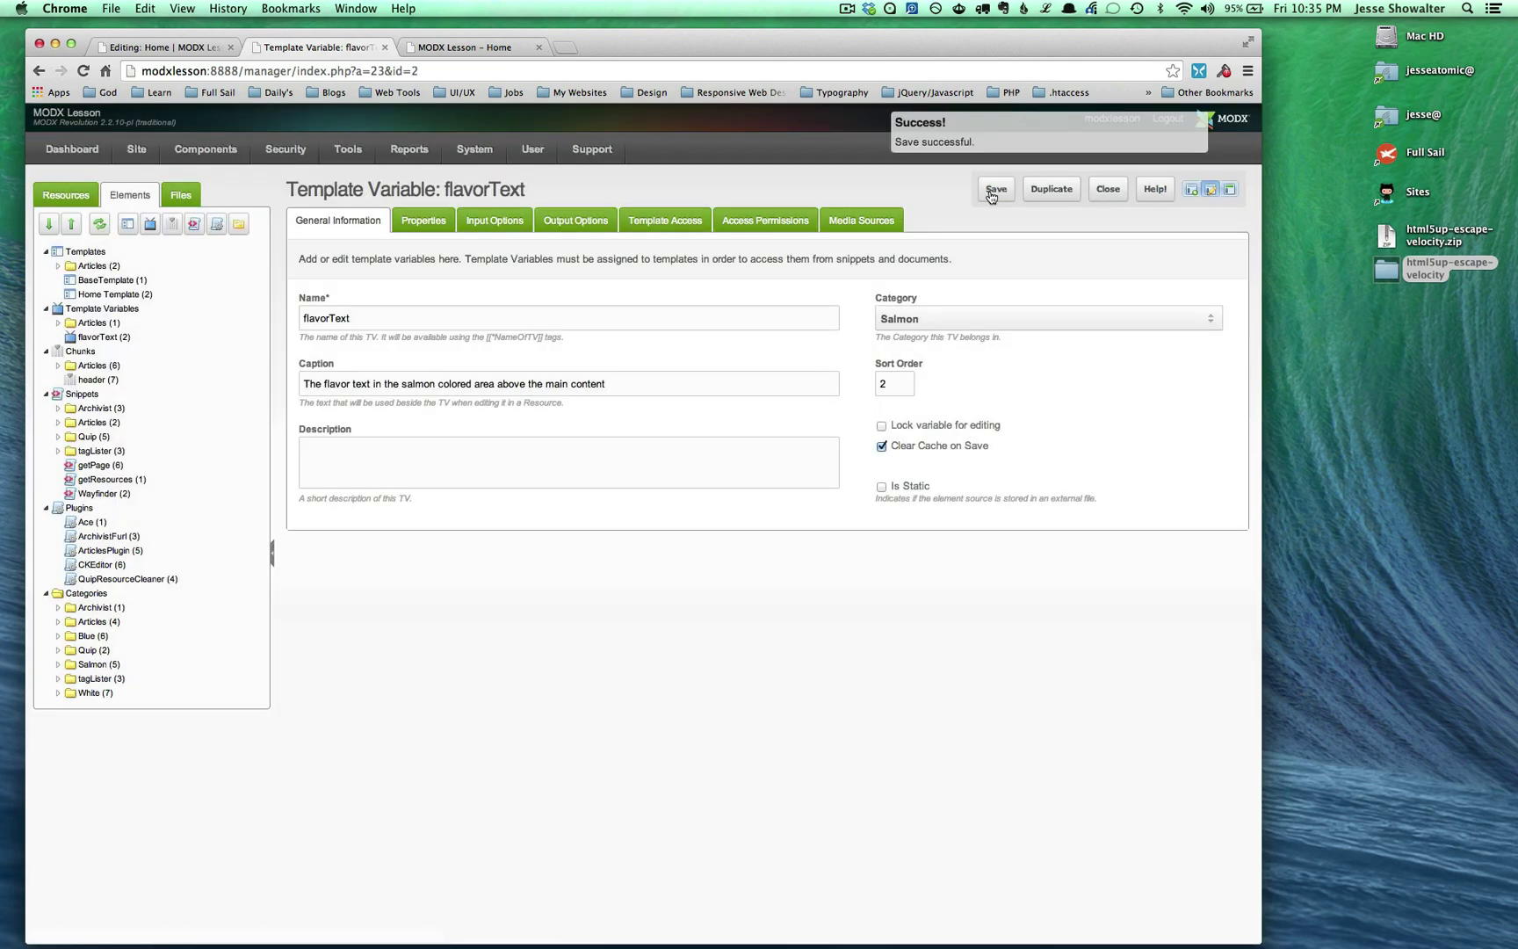
key("super+1")
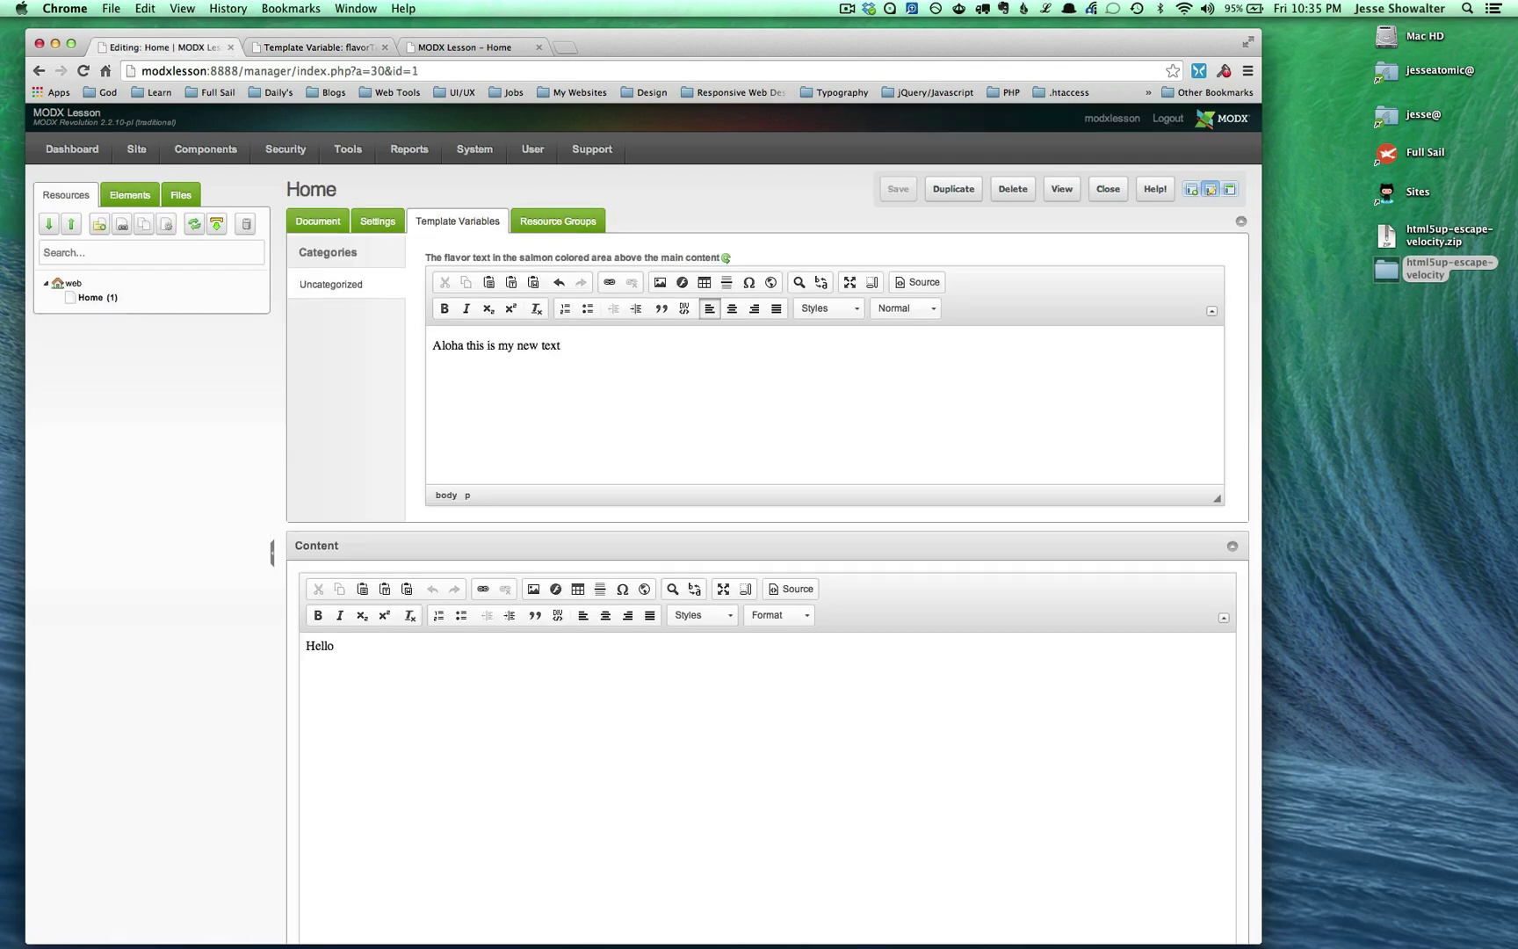
key("super+r")
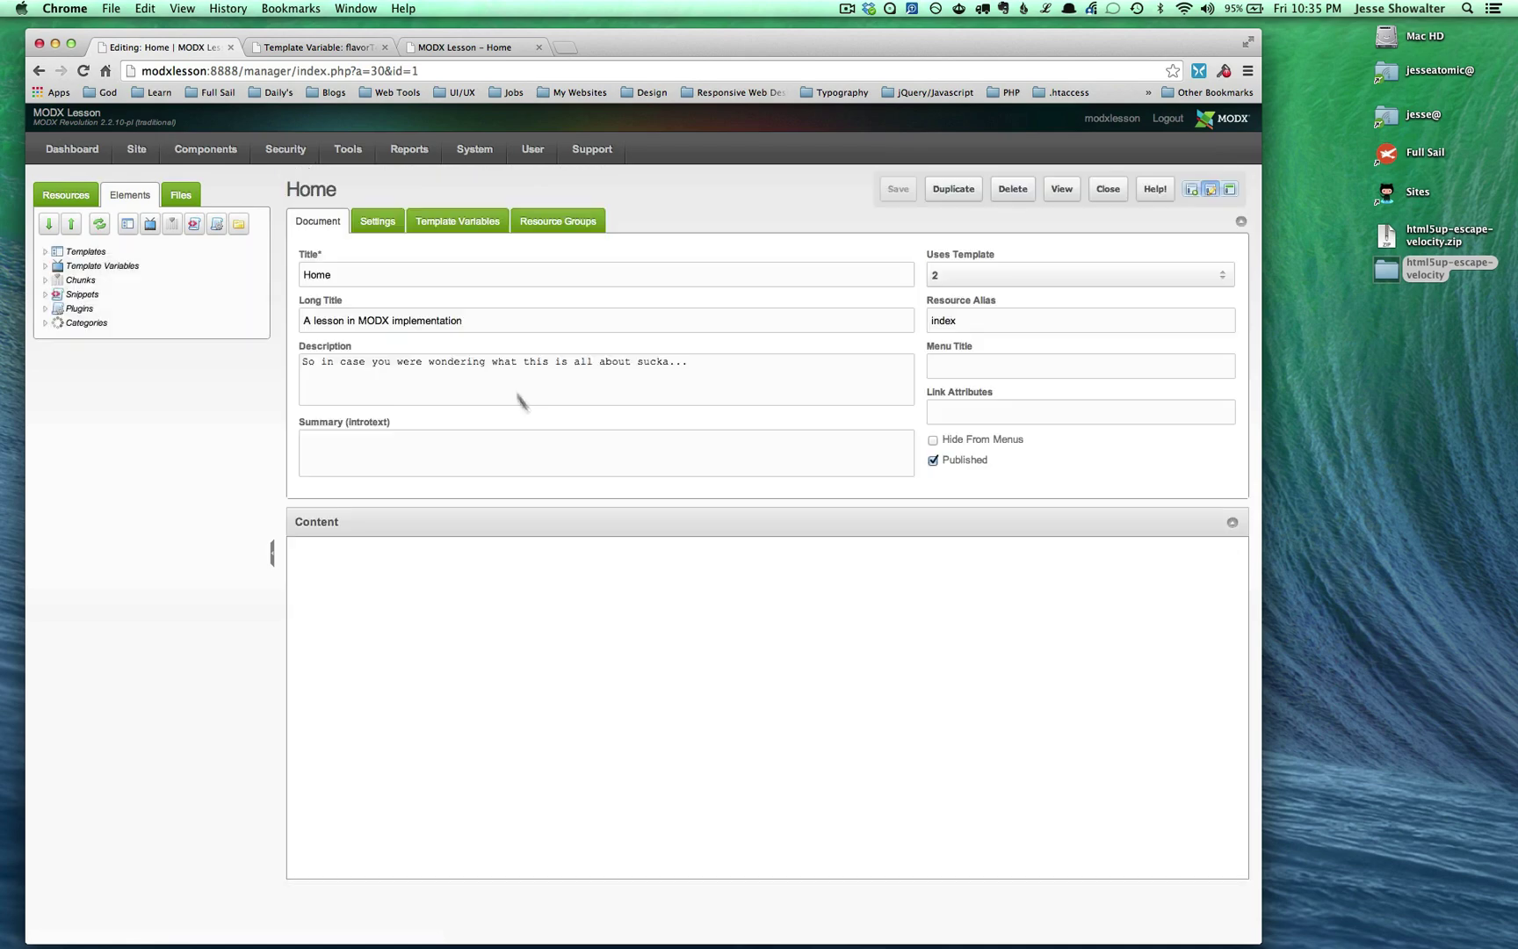
left_click(455, 225)
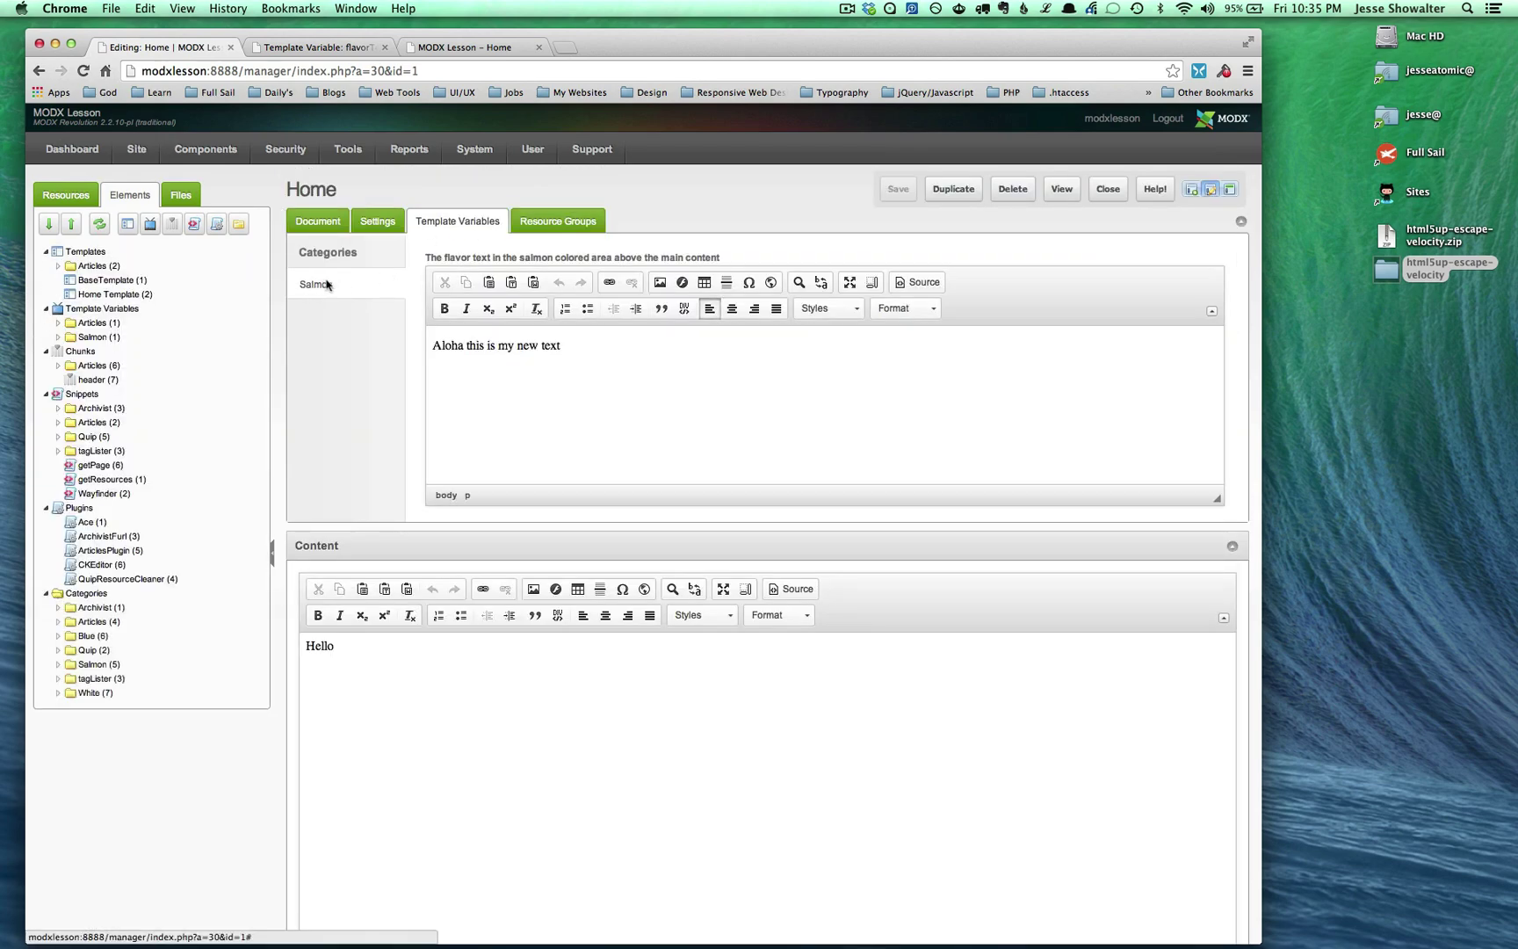
key("super+2")
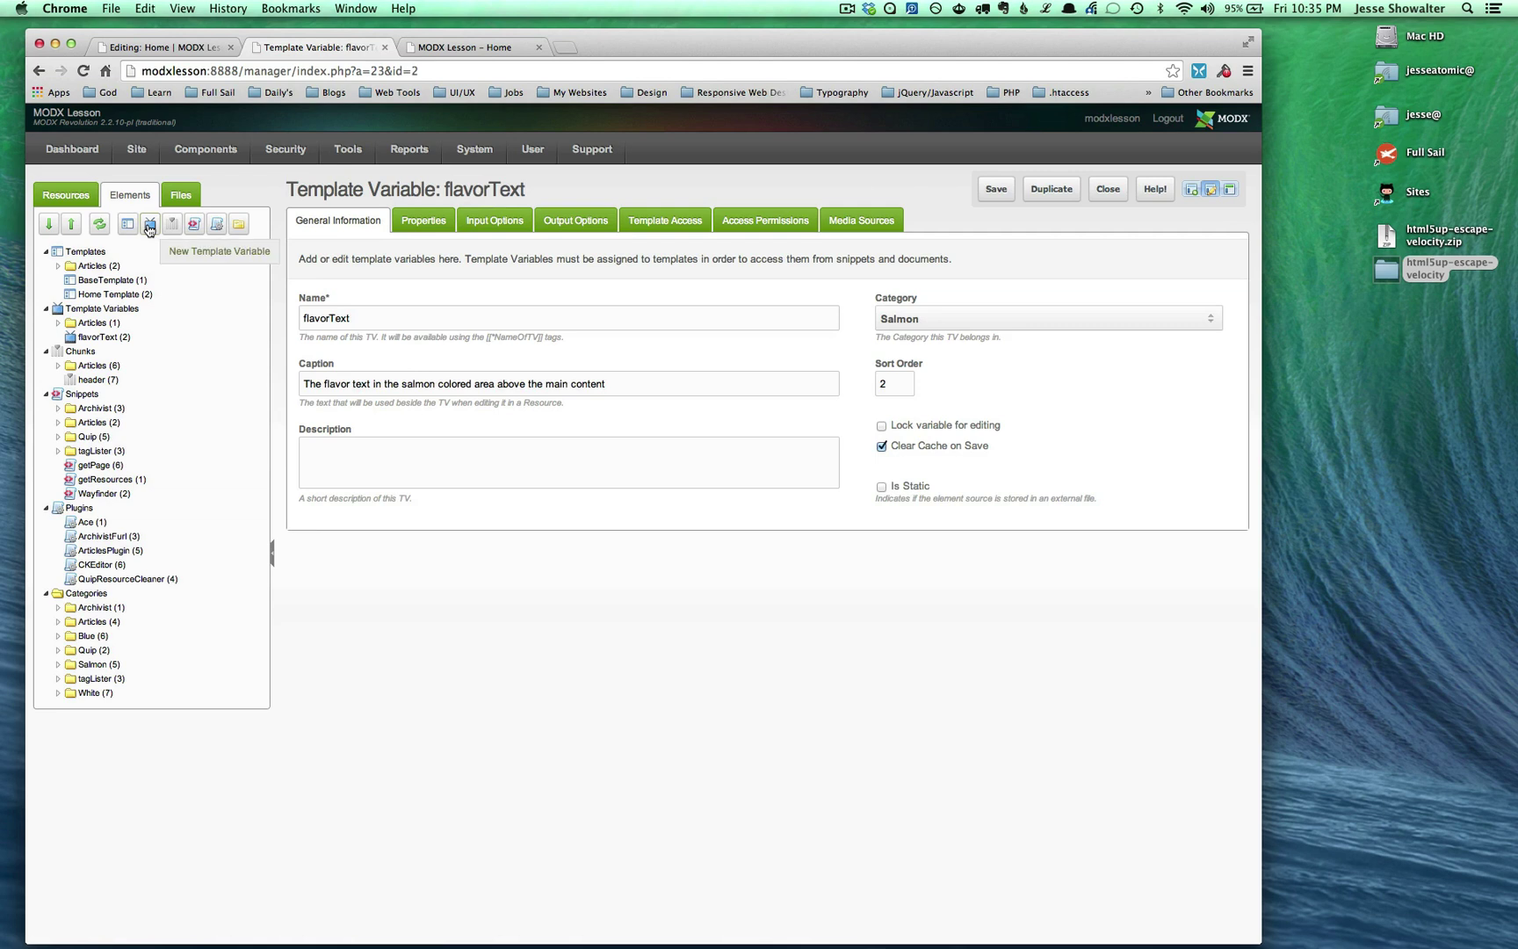
Duplicate flavorText as a new variable named titleTag and expand Salmon to see both.
right_click(94, 342)
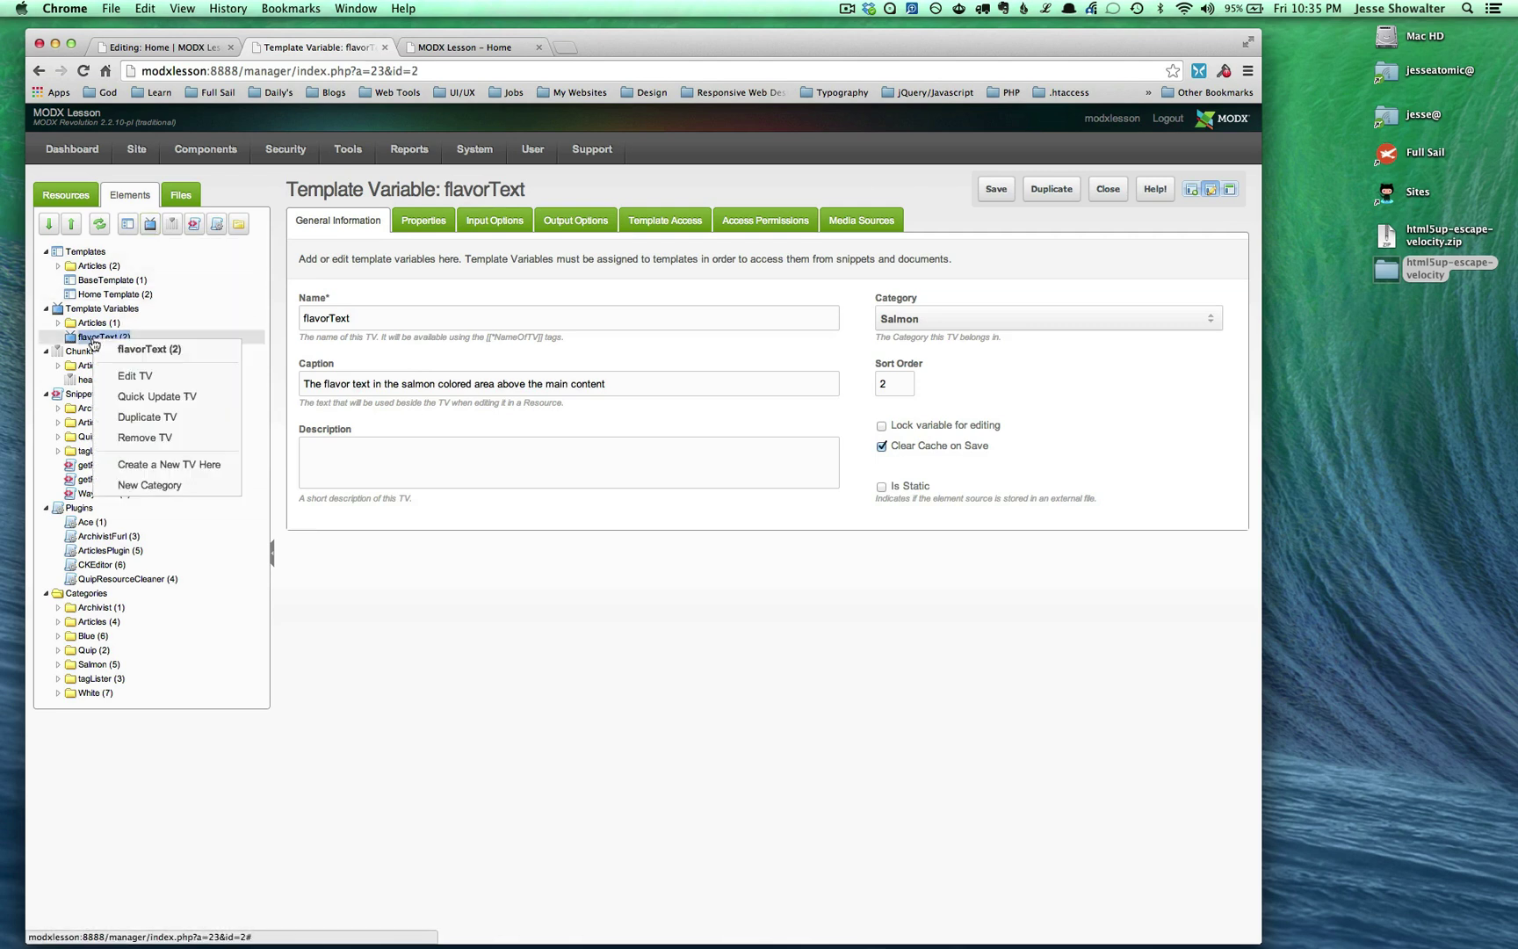
left_click(160, 420)
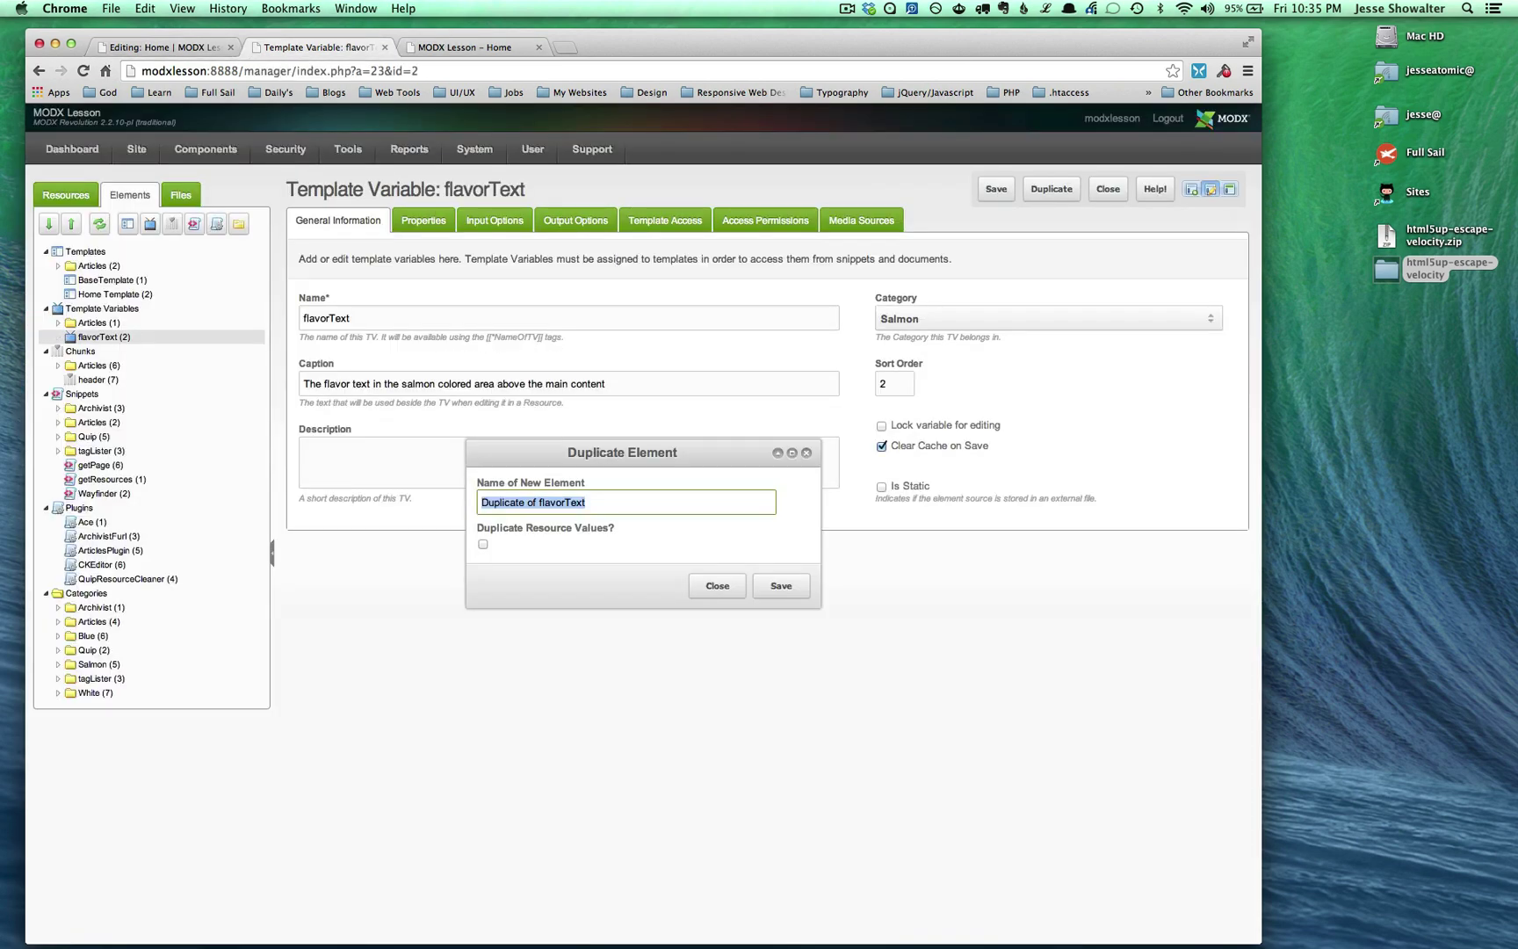
type("titleTag")
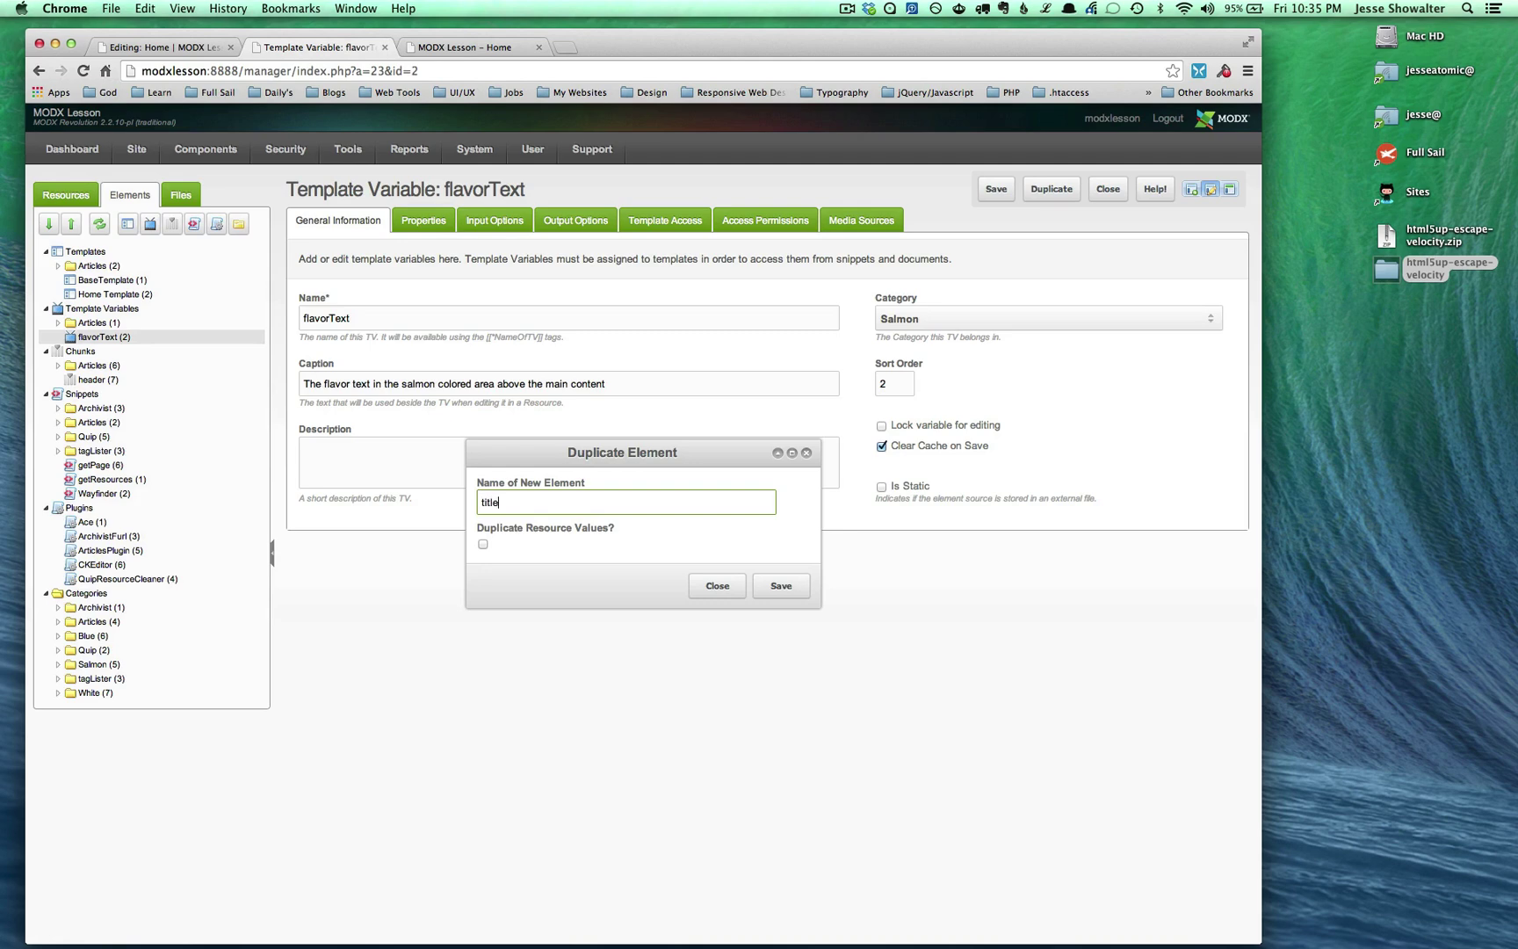
left_click(779, 588)
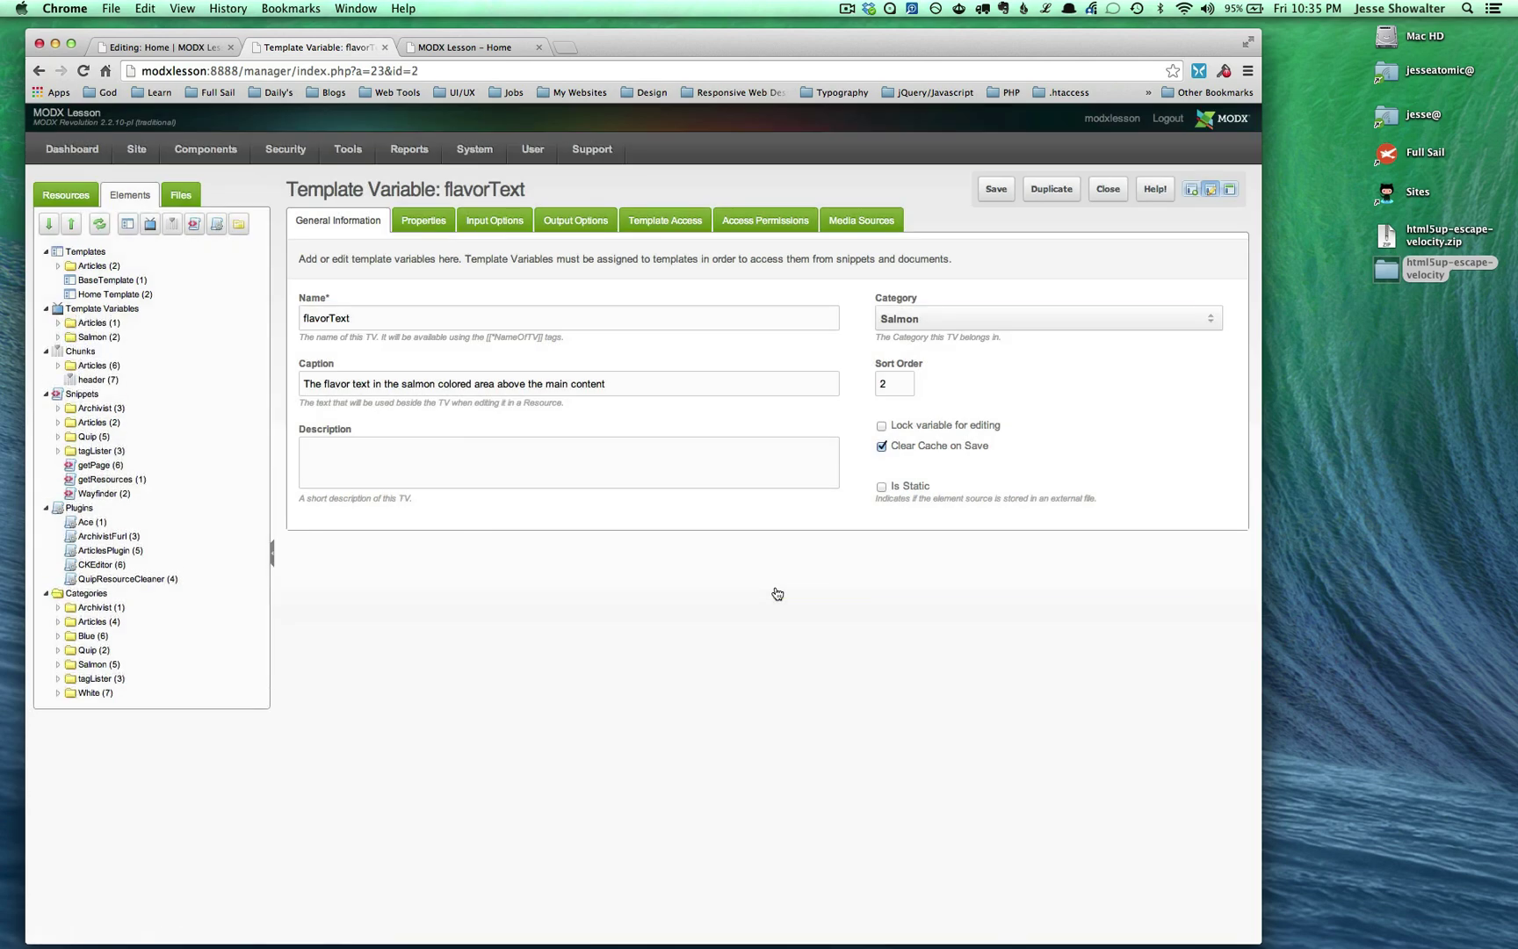
left_click(59, 338)
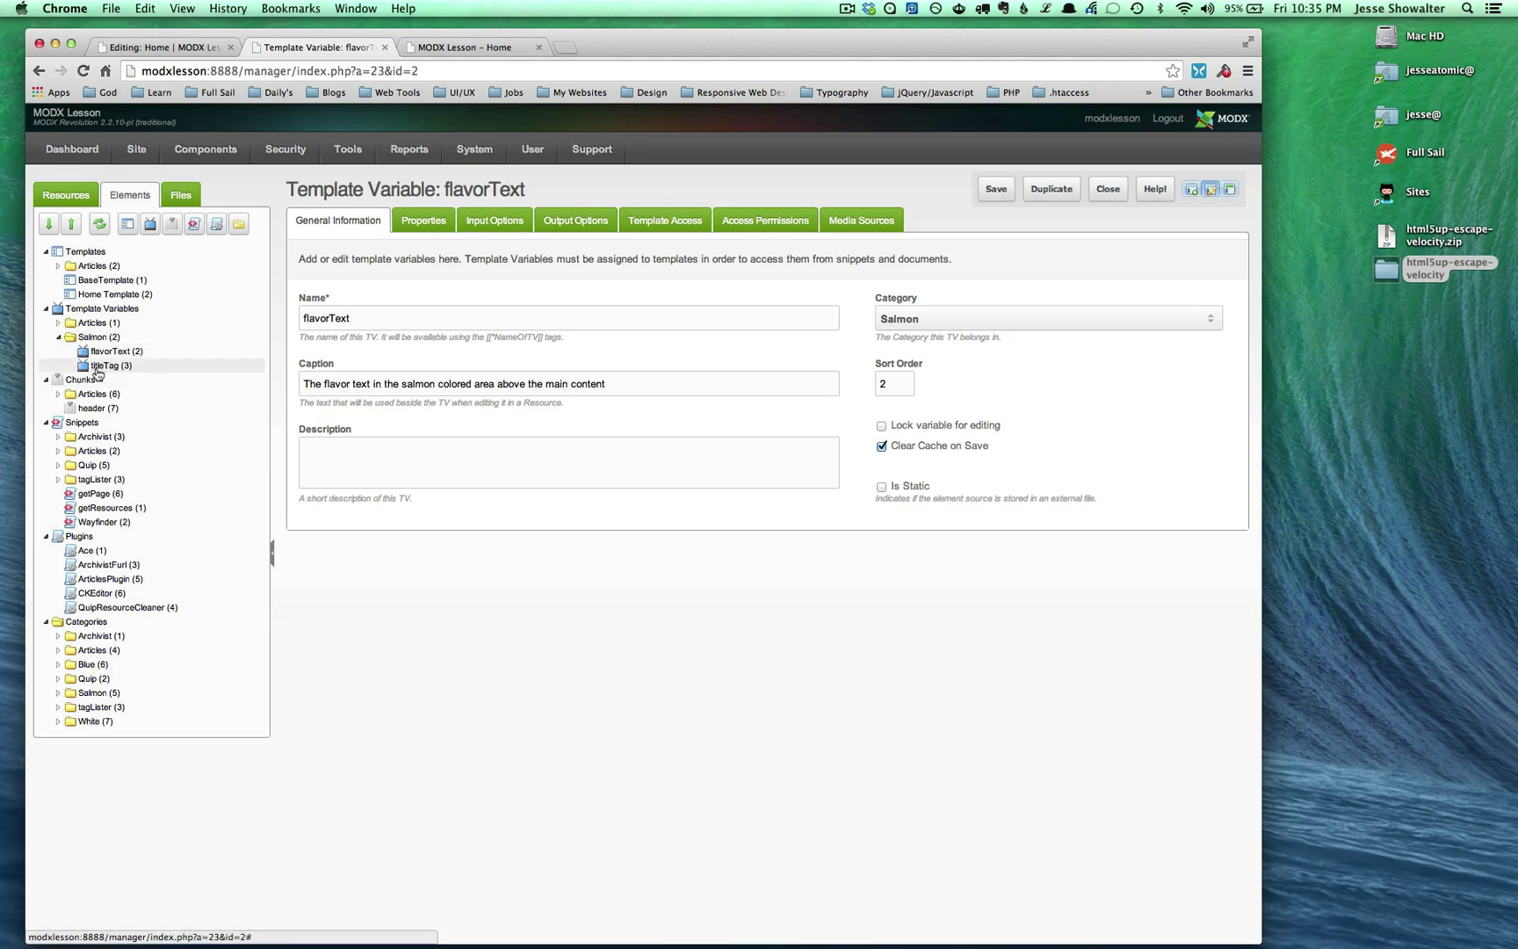
left_click(167, 47)
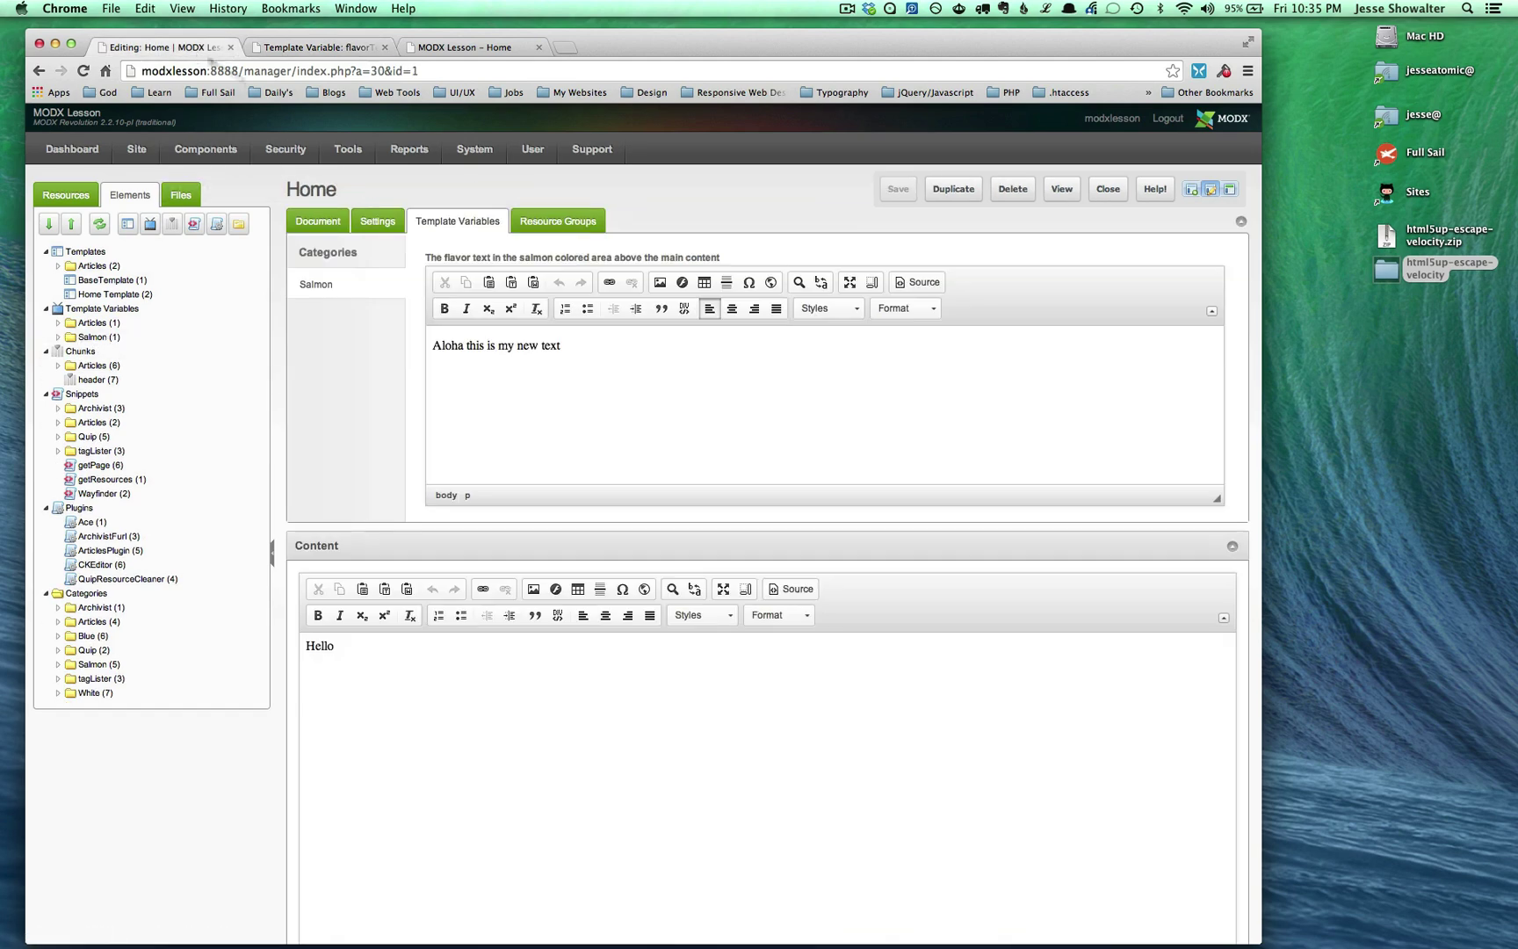
key("super+3")
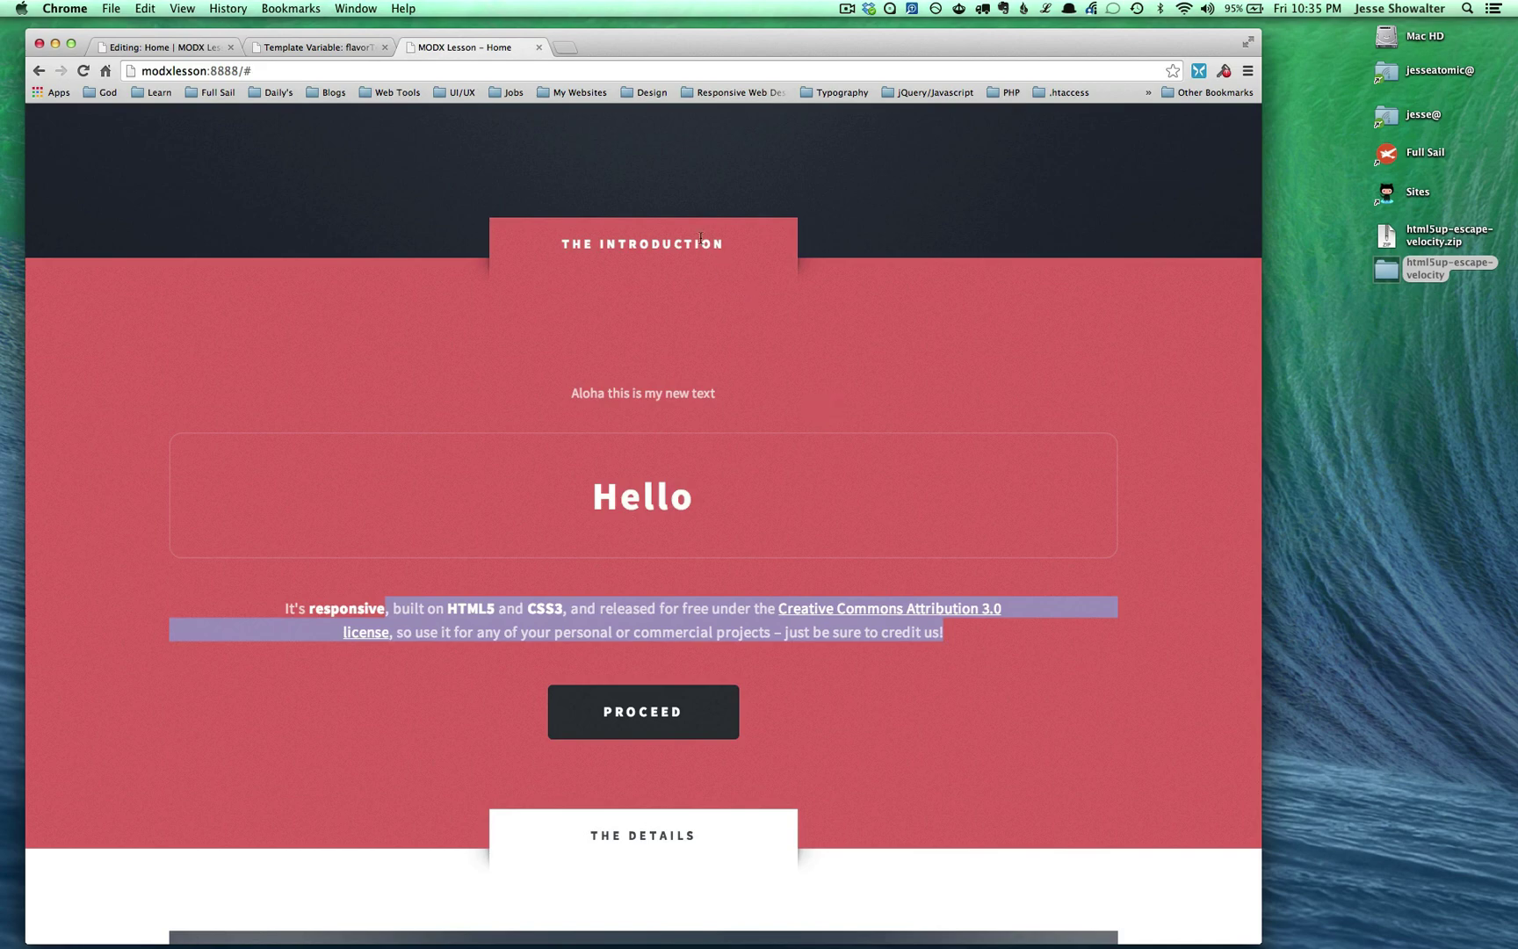
left_click_drag(716, 244, 559, 243)
key("alt+super+Left")
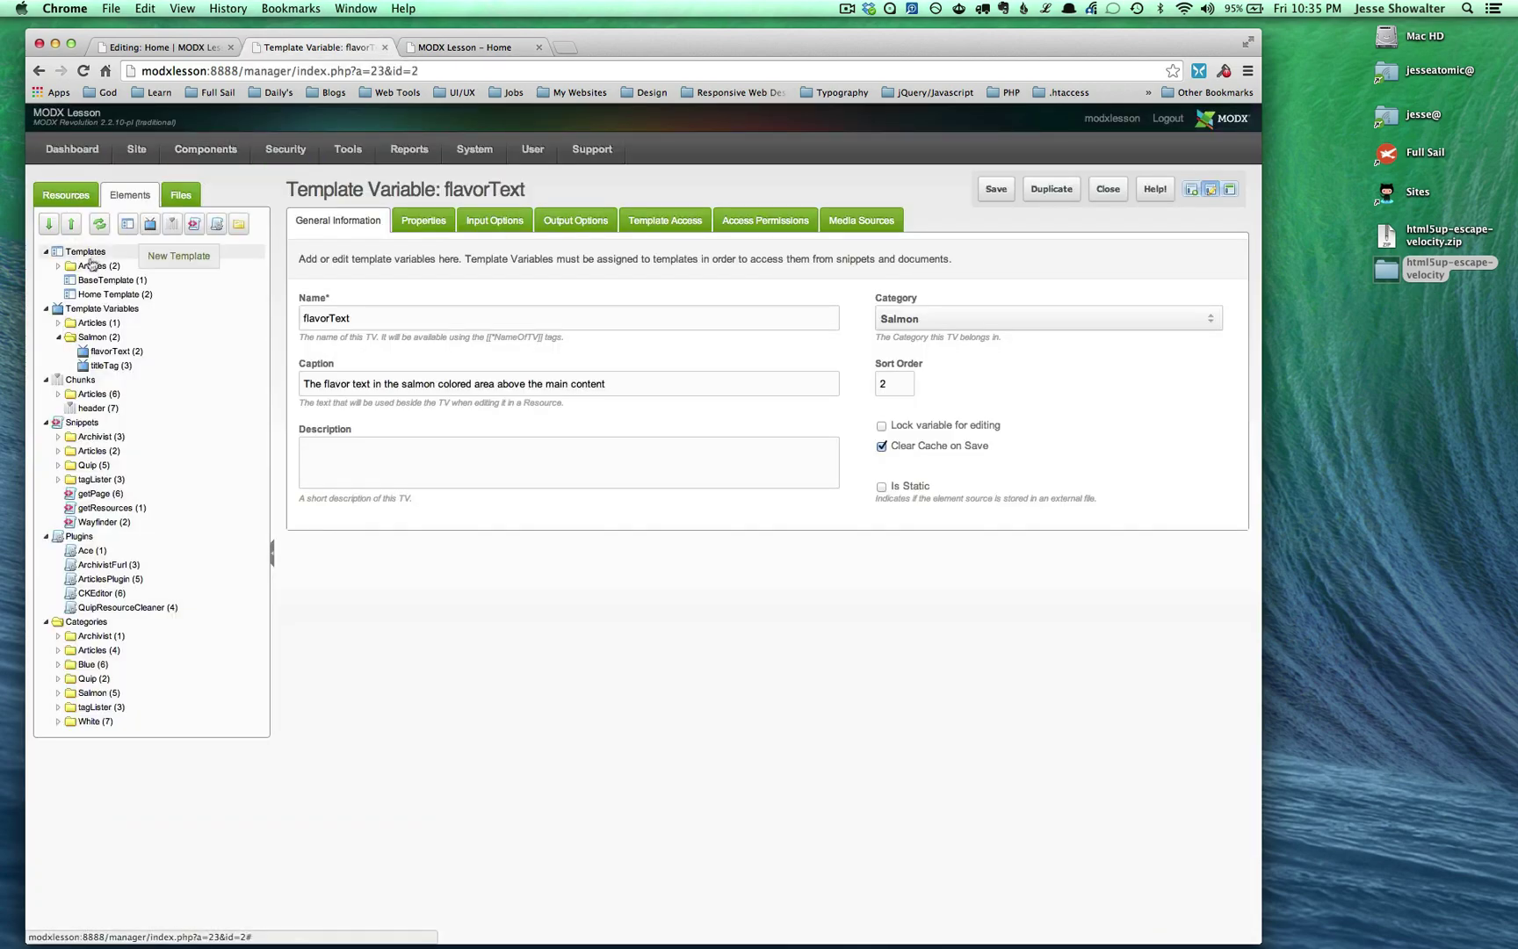
Replace 'The Introduction' on line 61 of the Home Template with [[*titleTag]] and save.
left_click(86, 296)
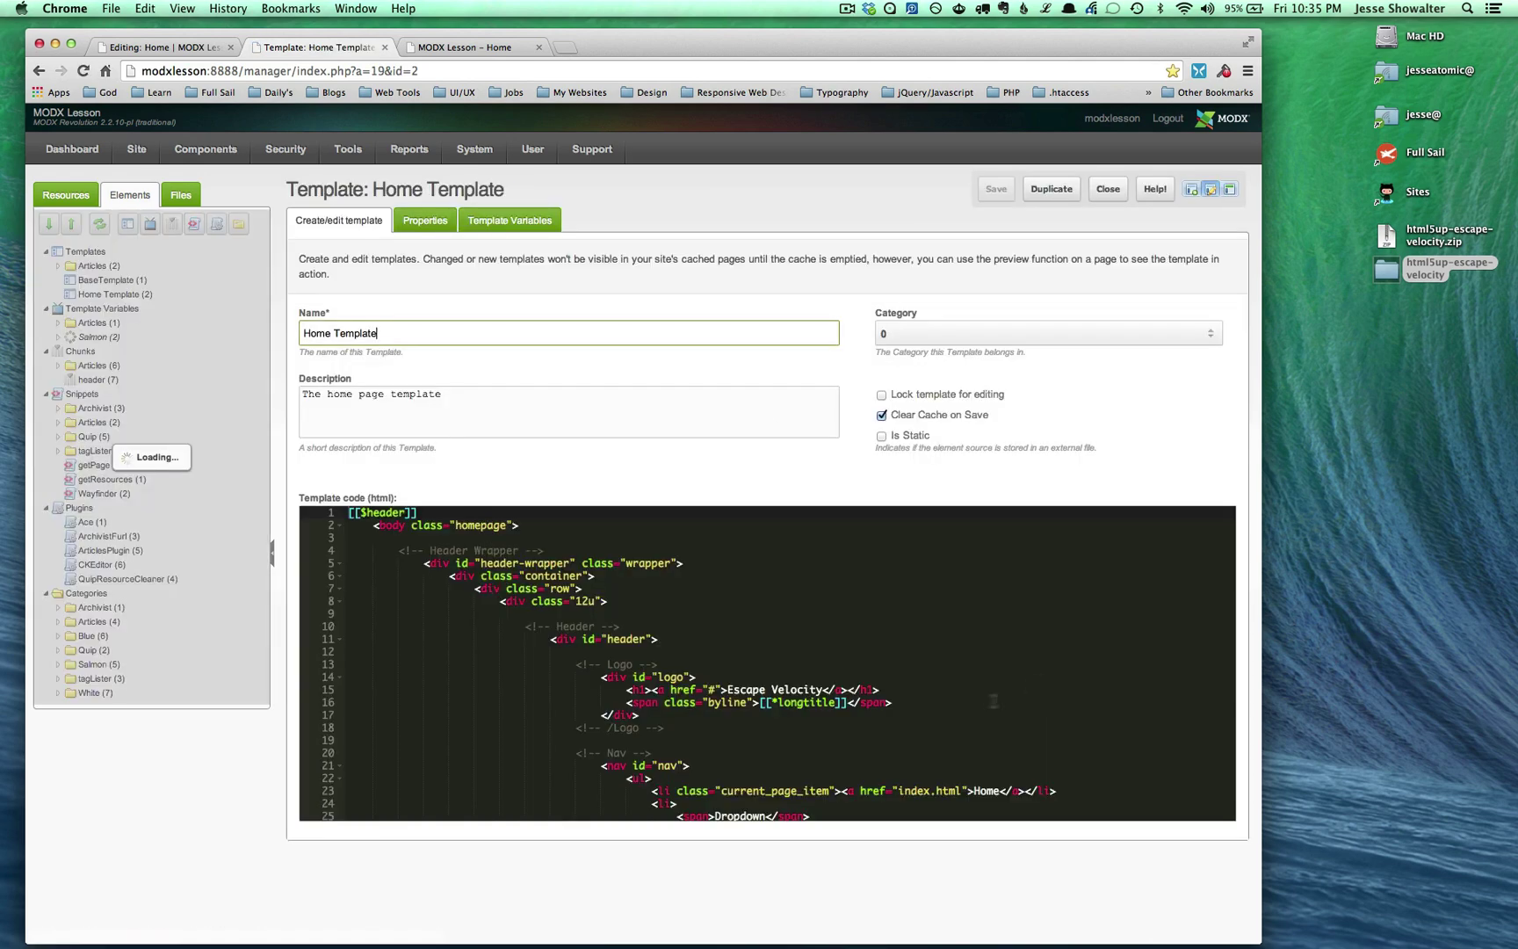
scroll(852, 706, "down", 10)
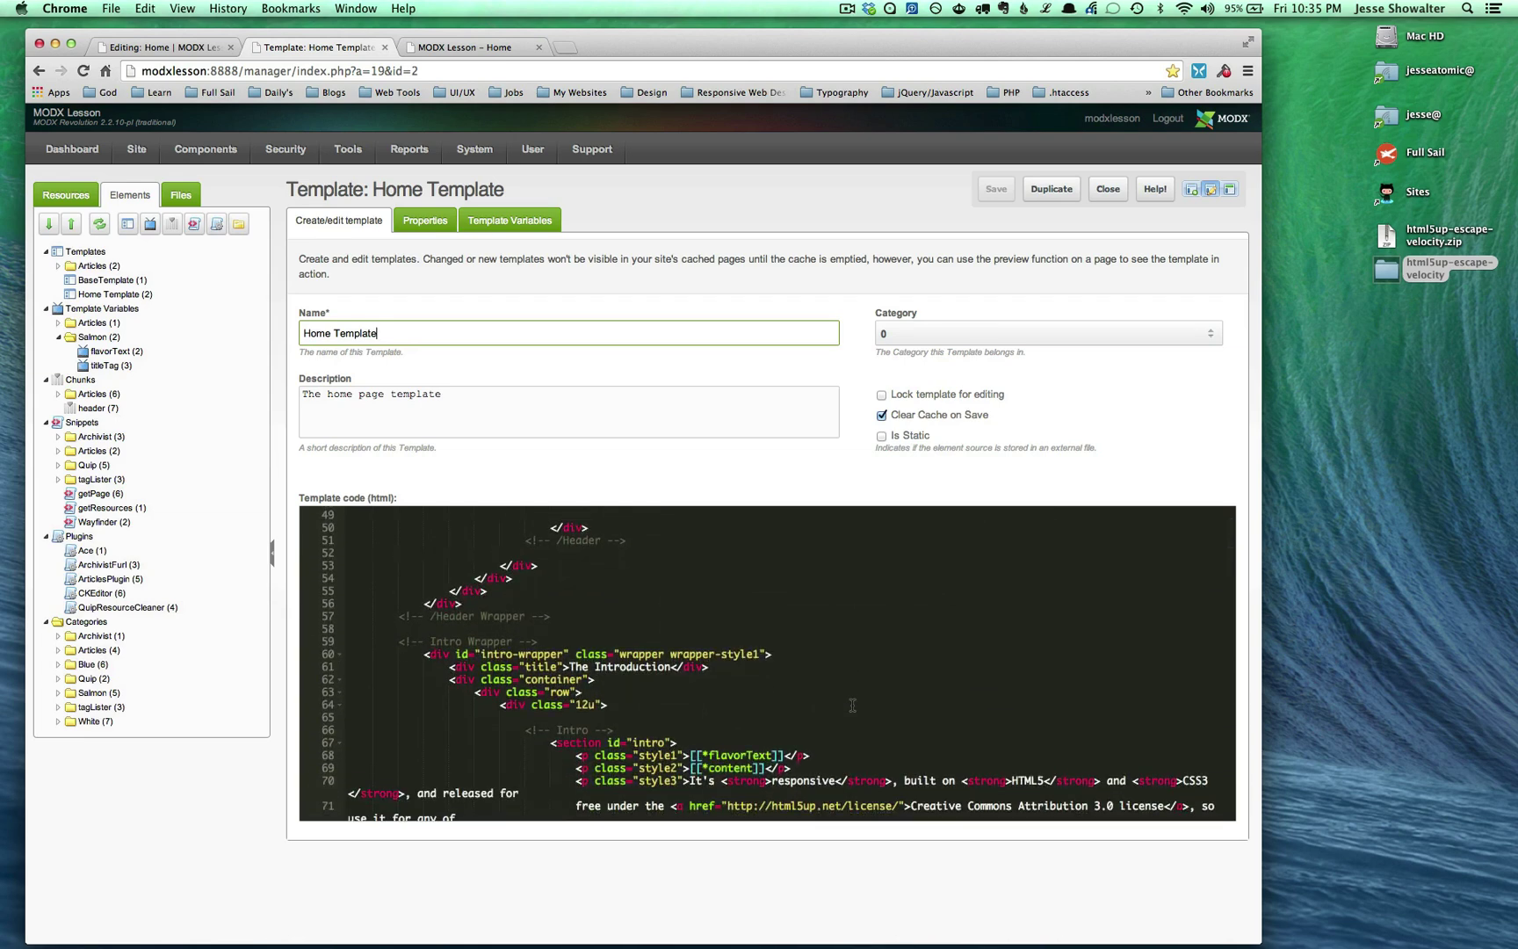
left_click(570, 668)
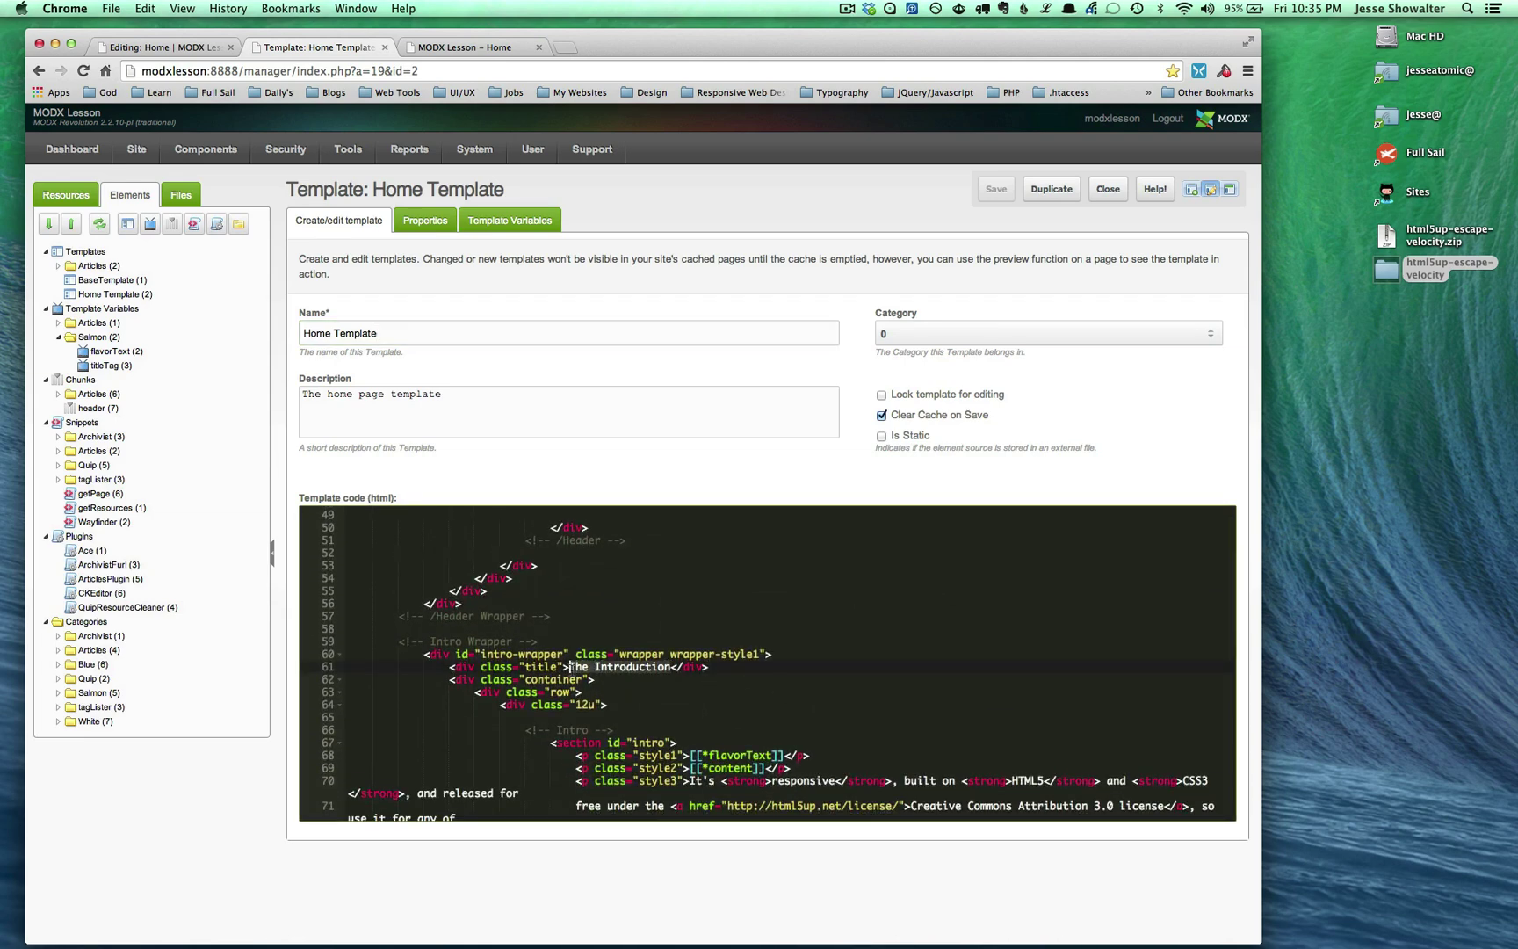
key("shift+alt+Right")
key("shift+alt+Right")
key("BackSpace")
type("[[")
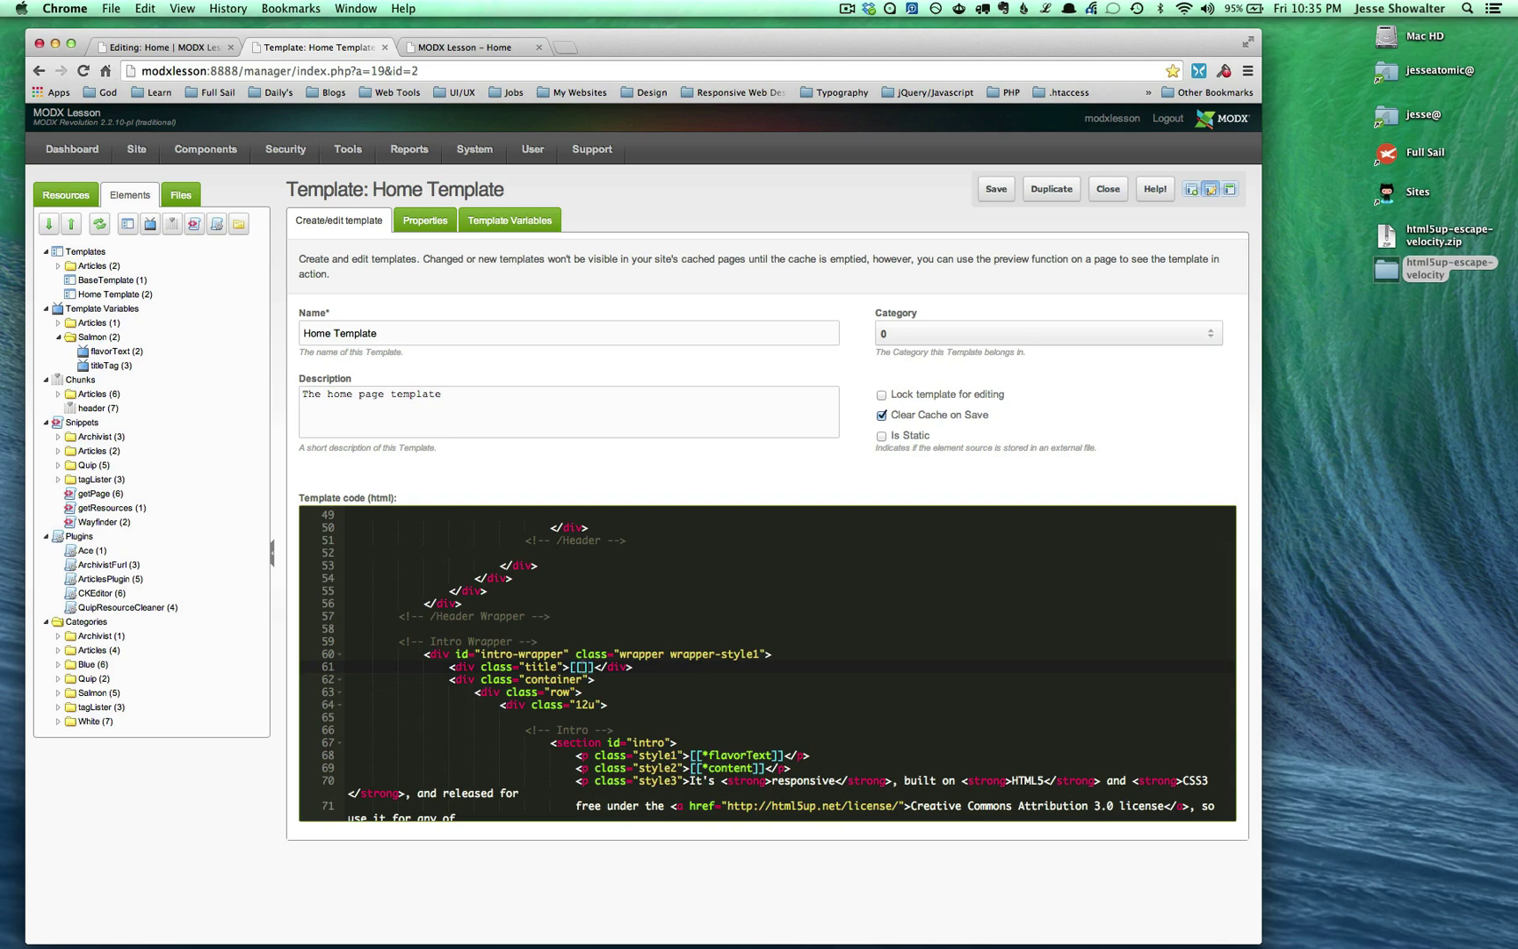
type("*titleTag")
key("ctrl+s")
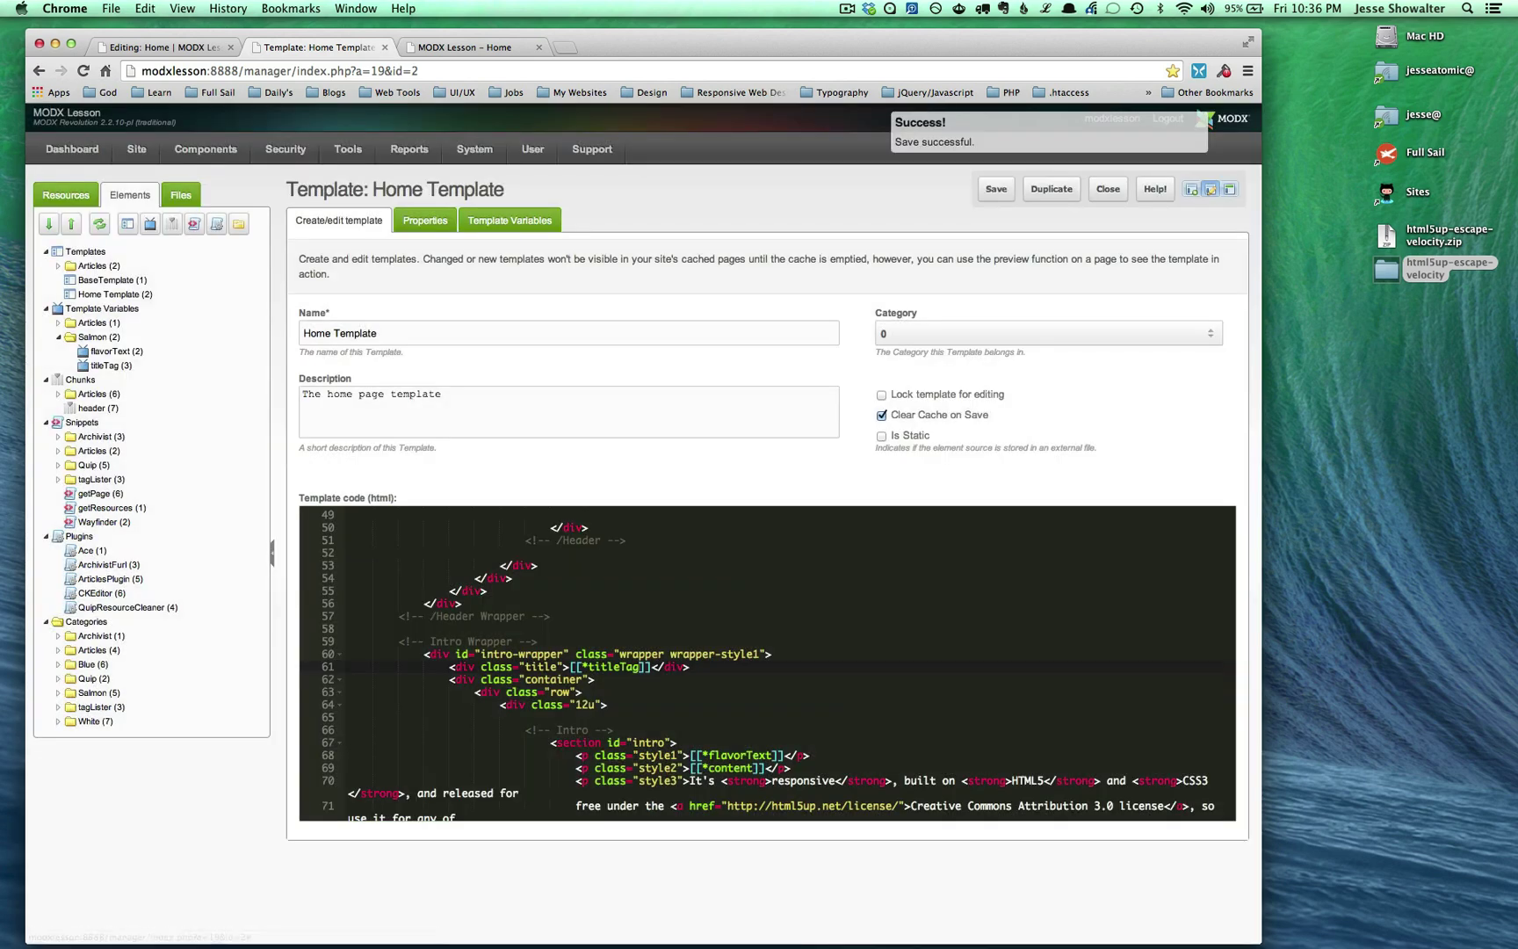
Reload the live site to see the salmon tab now empty.
key("ctrl+Tab")
left_click(1003, 380)
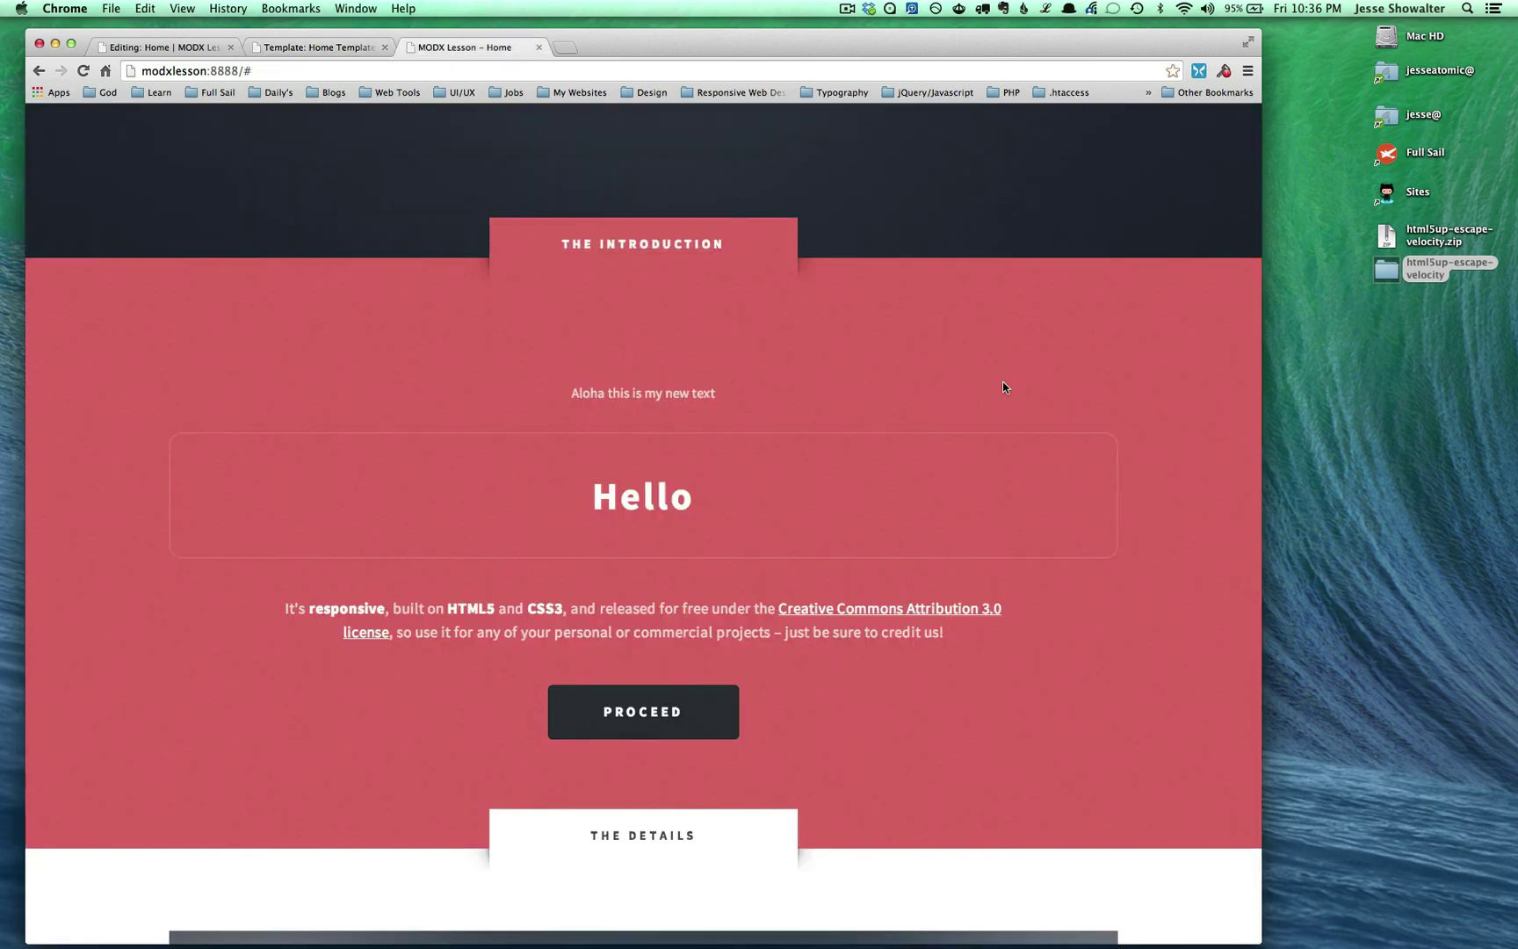
key("super+r")
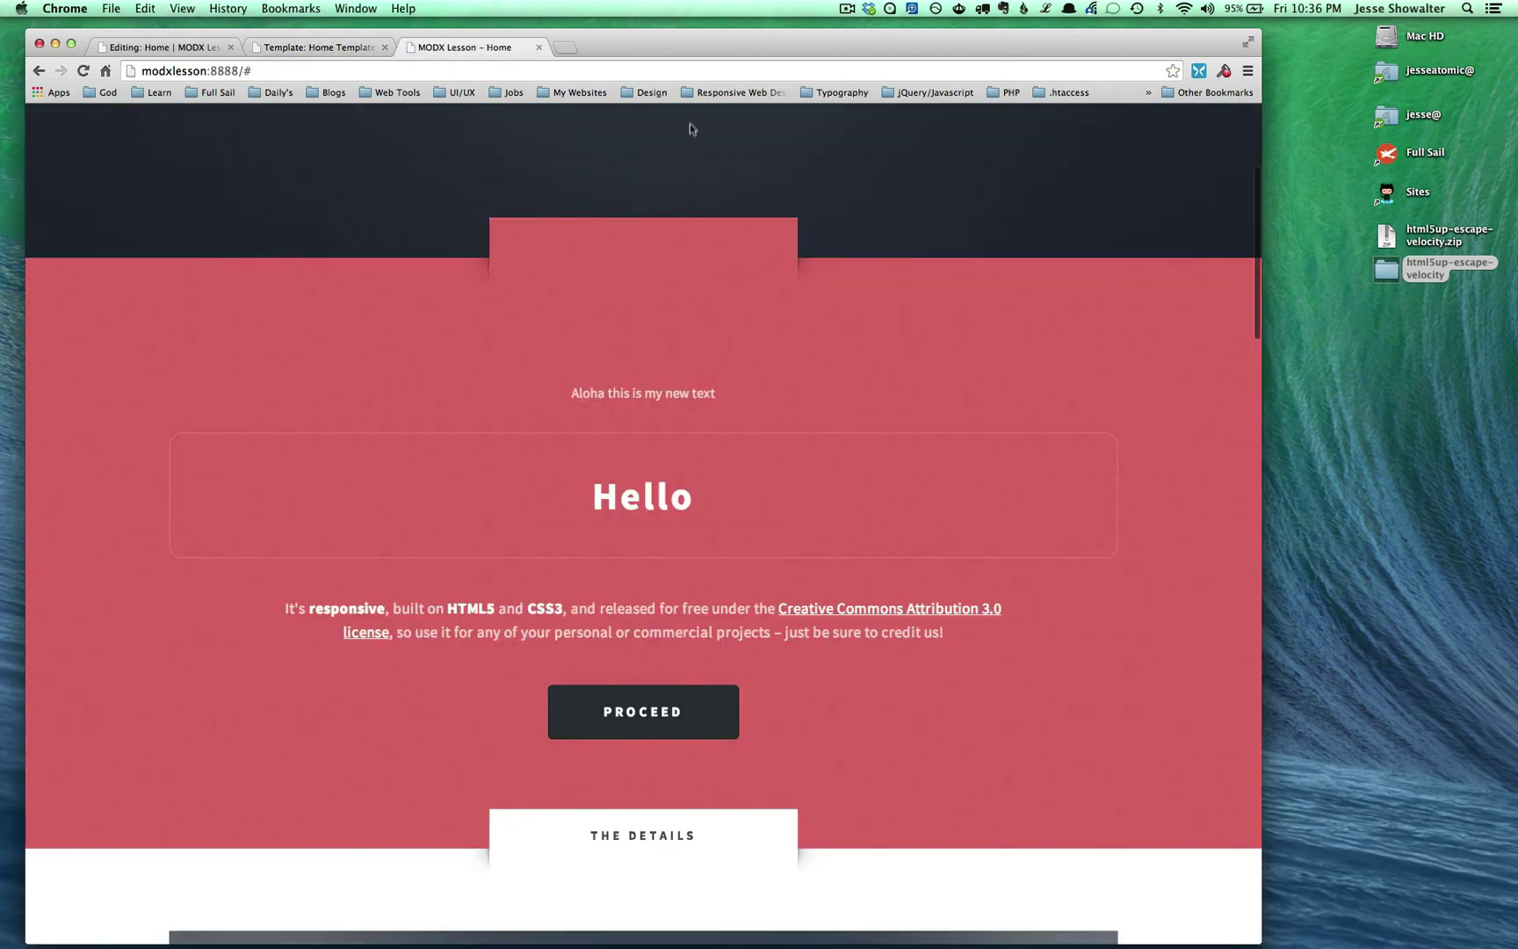
key("ctrl+Tab")
Reload the Home editor to inspect the Aloha flavor text and new empty titleTag box.
mouse_move(429, 176)
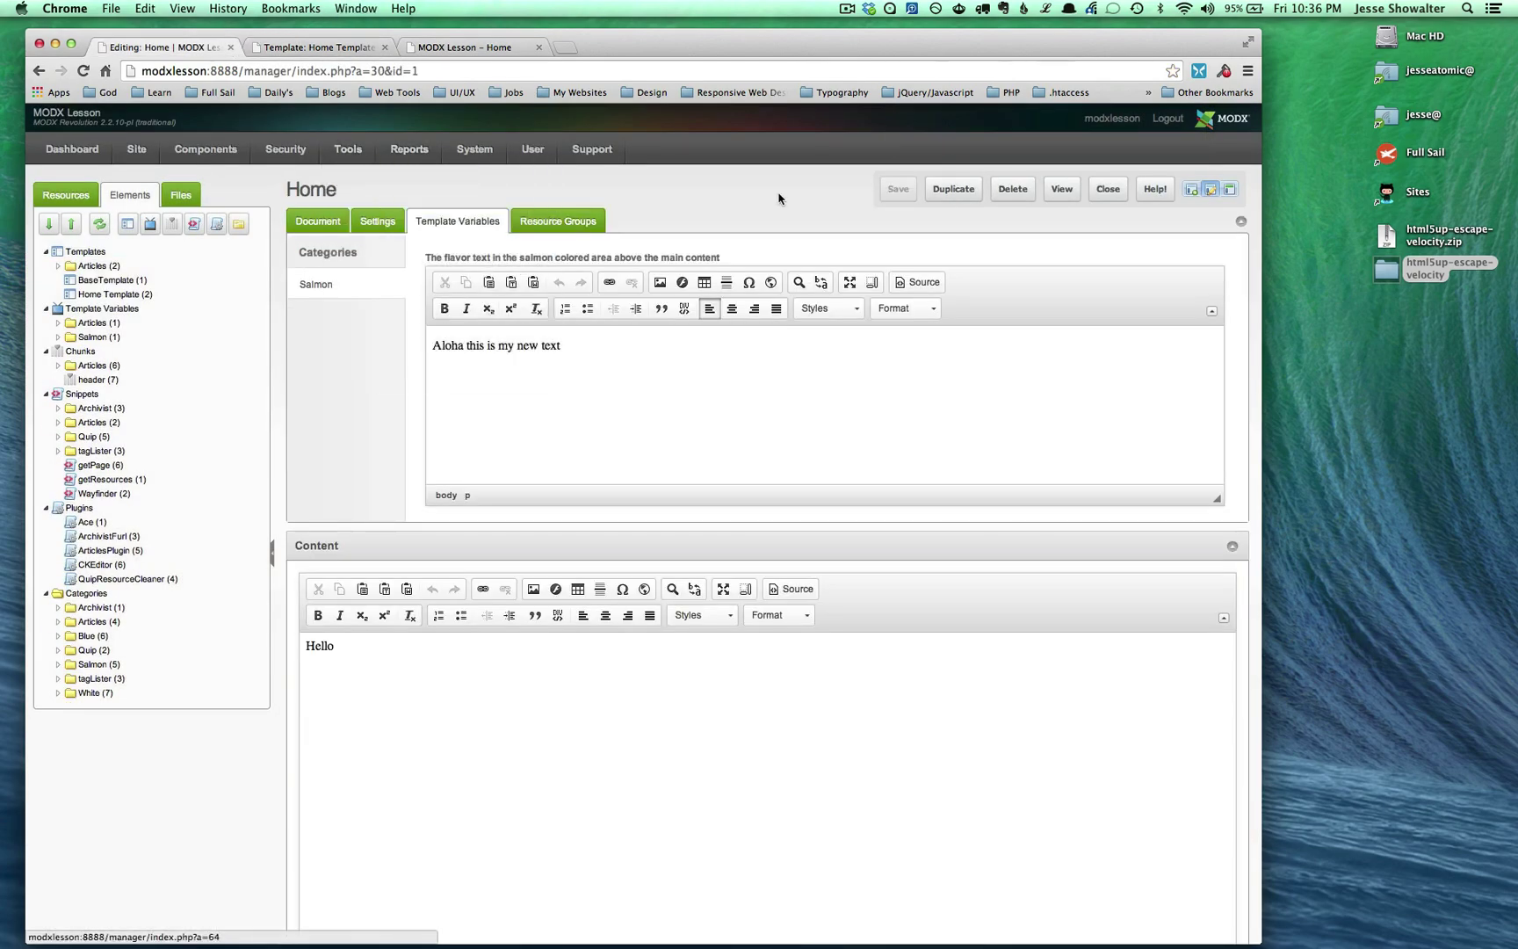
key("super+r")
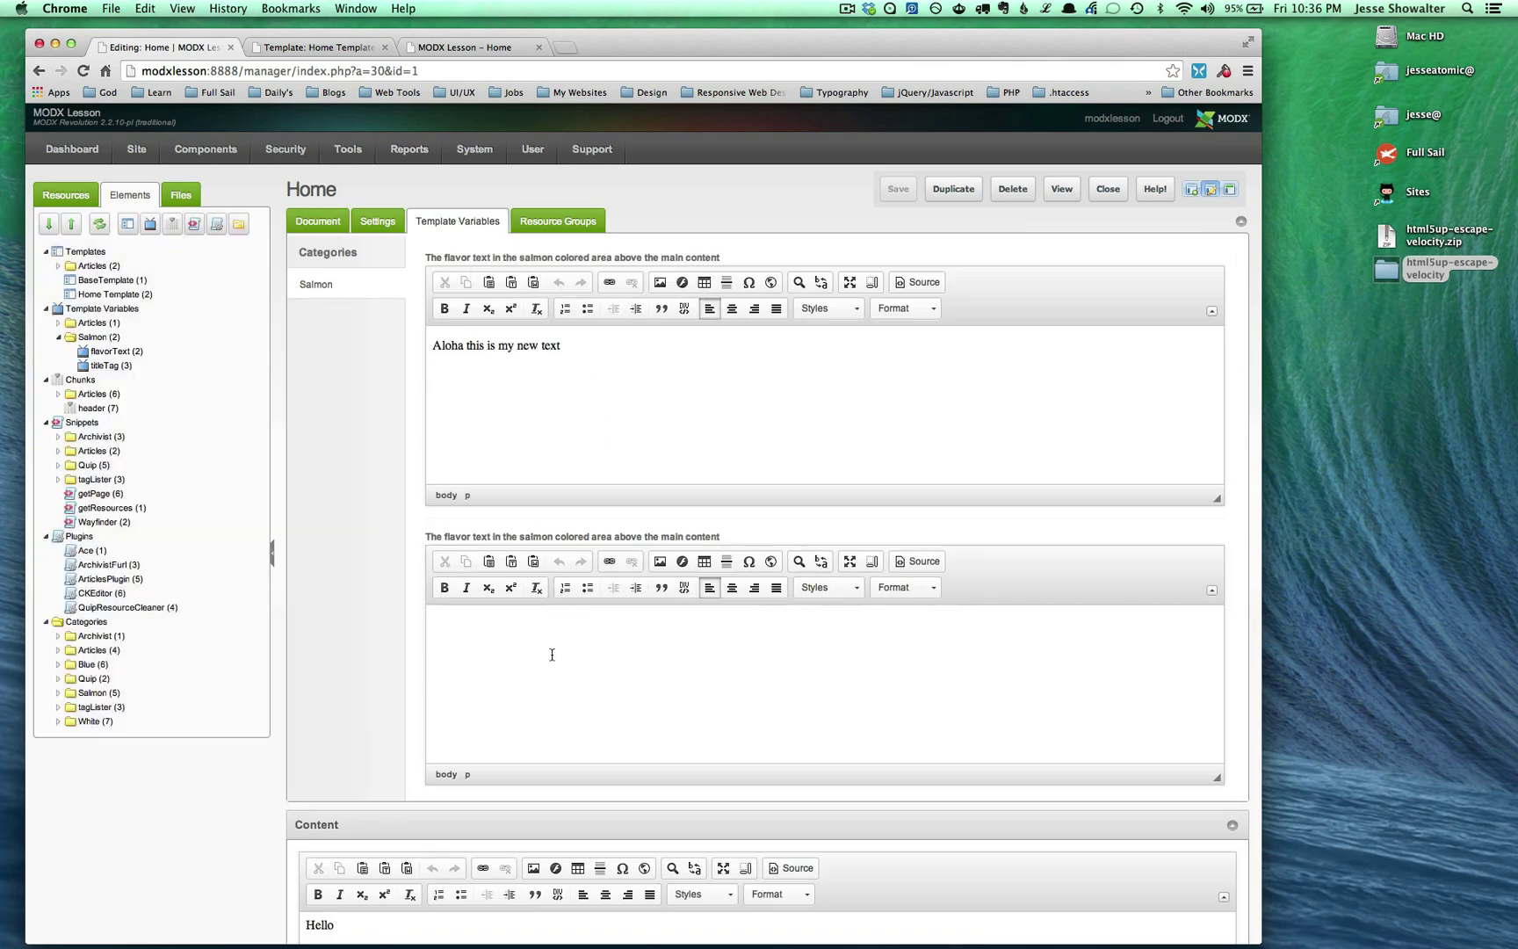
left_click(538, 413)
left_click_drag(634, 345, 418, 348)
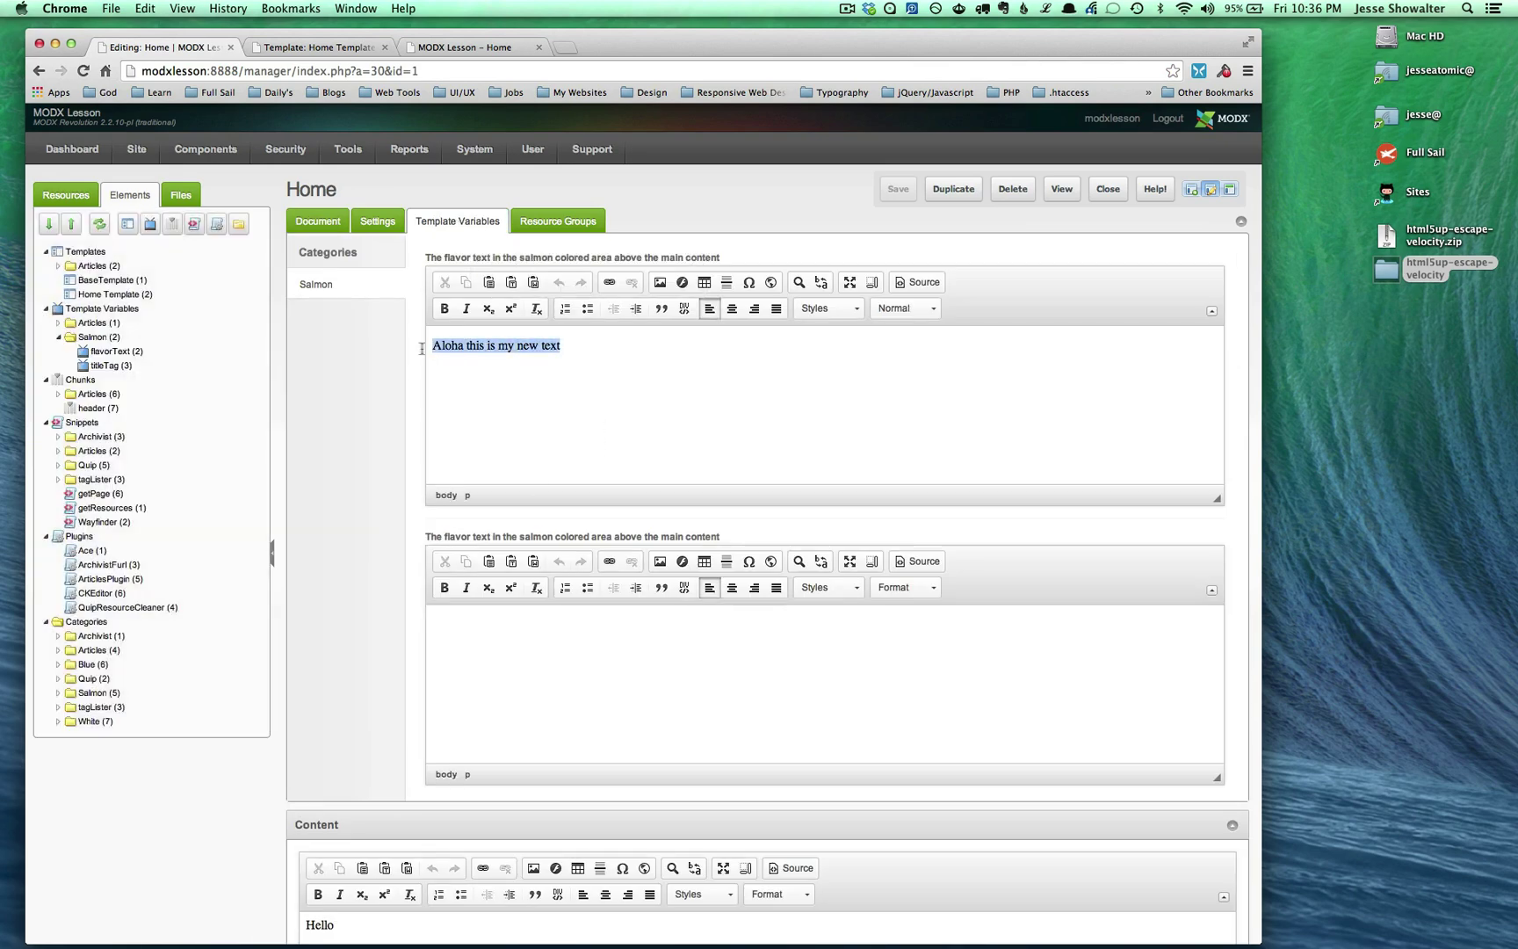
left_click(590, 353)
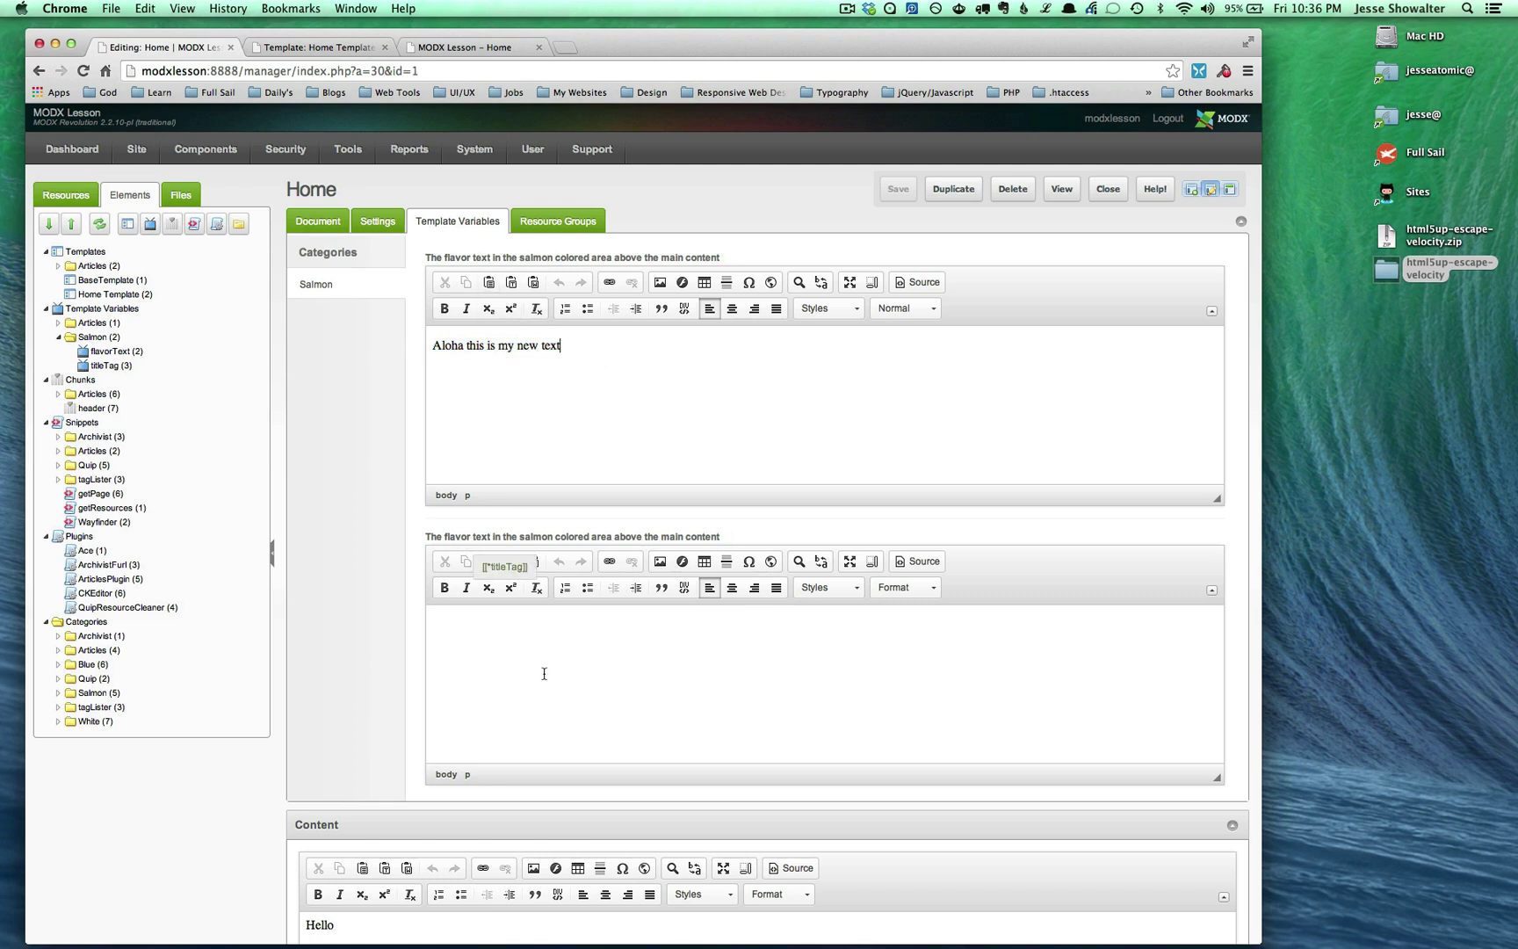
key("ctrl+Tab")
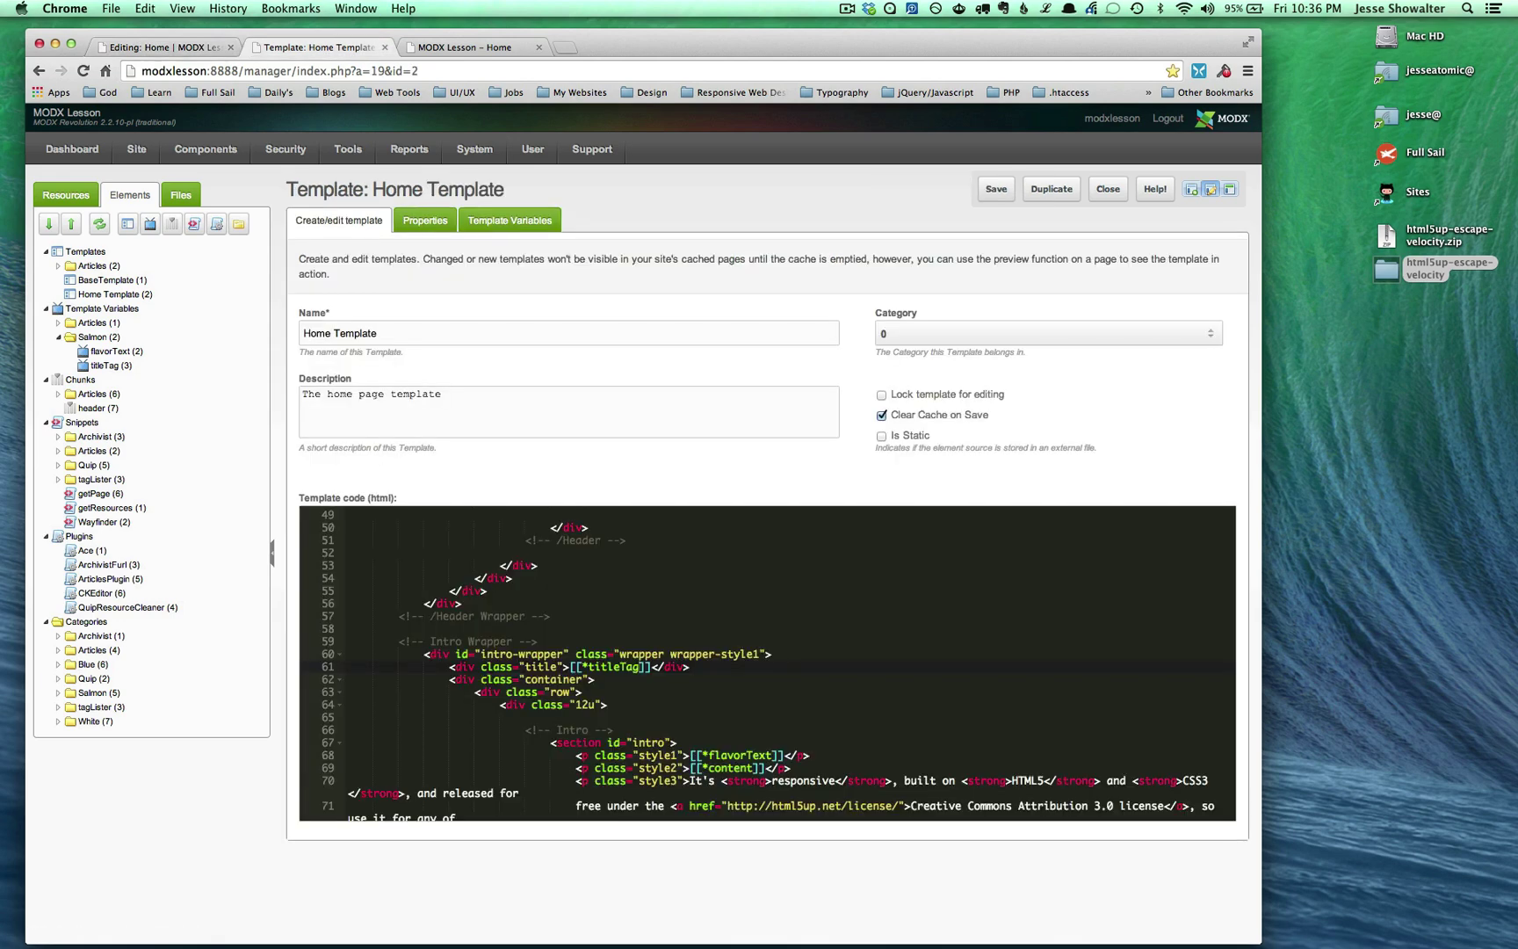
Give titleTag the caption 'The title inside the little Tag' and sort order 1, and save.
left_click(103, 365)
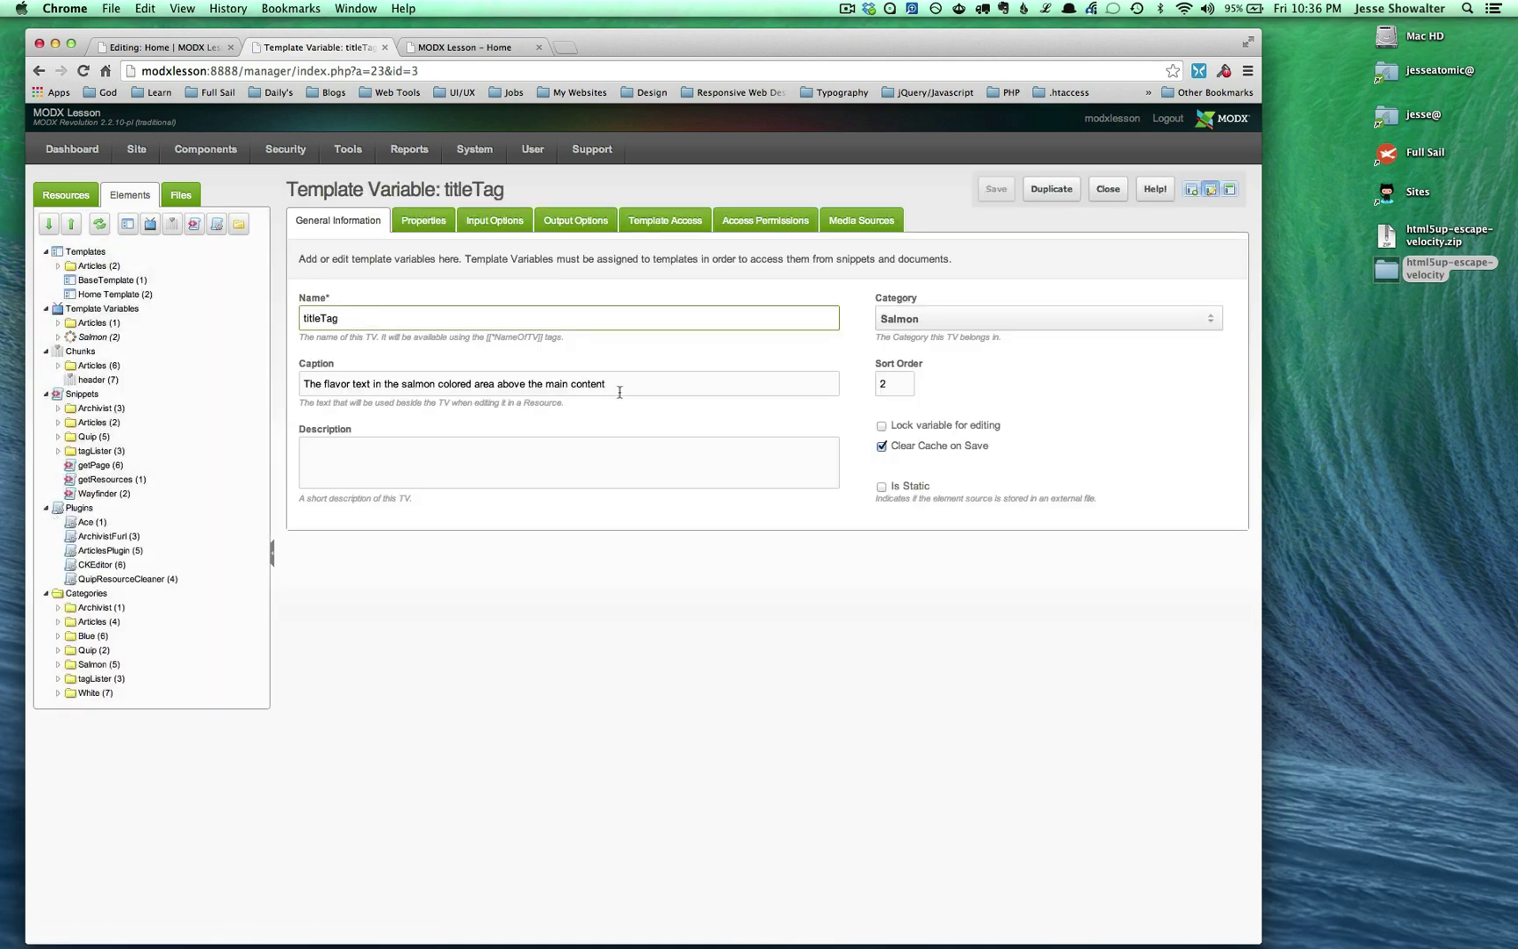
key("Tab")
type("The")
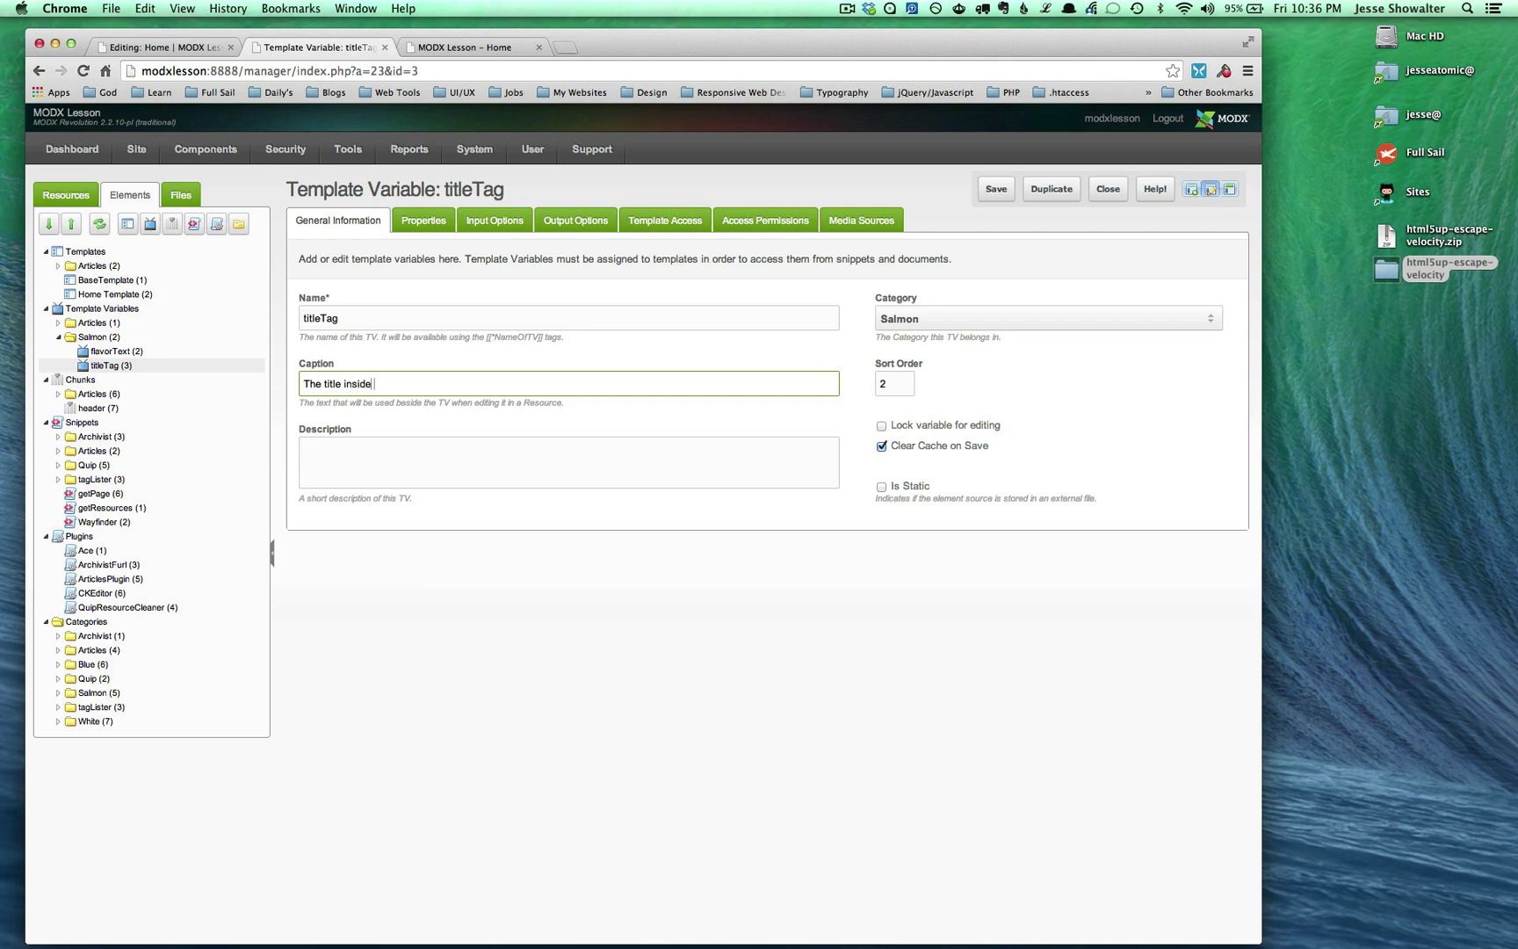
type(" title inside the little Tag")
key("Tab")
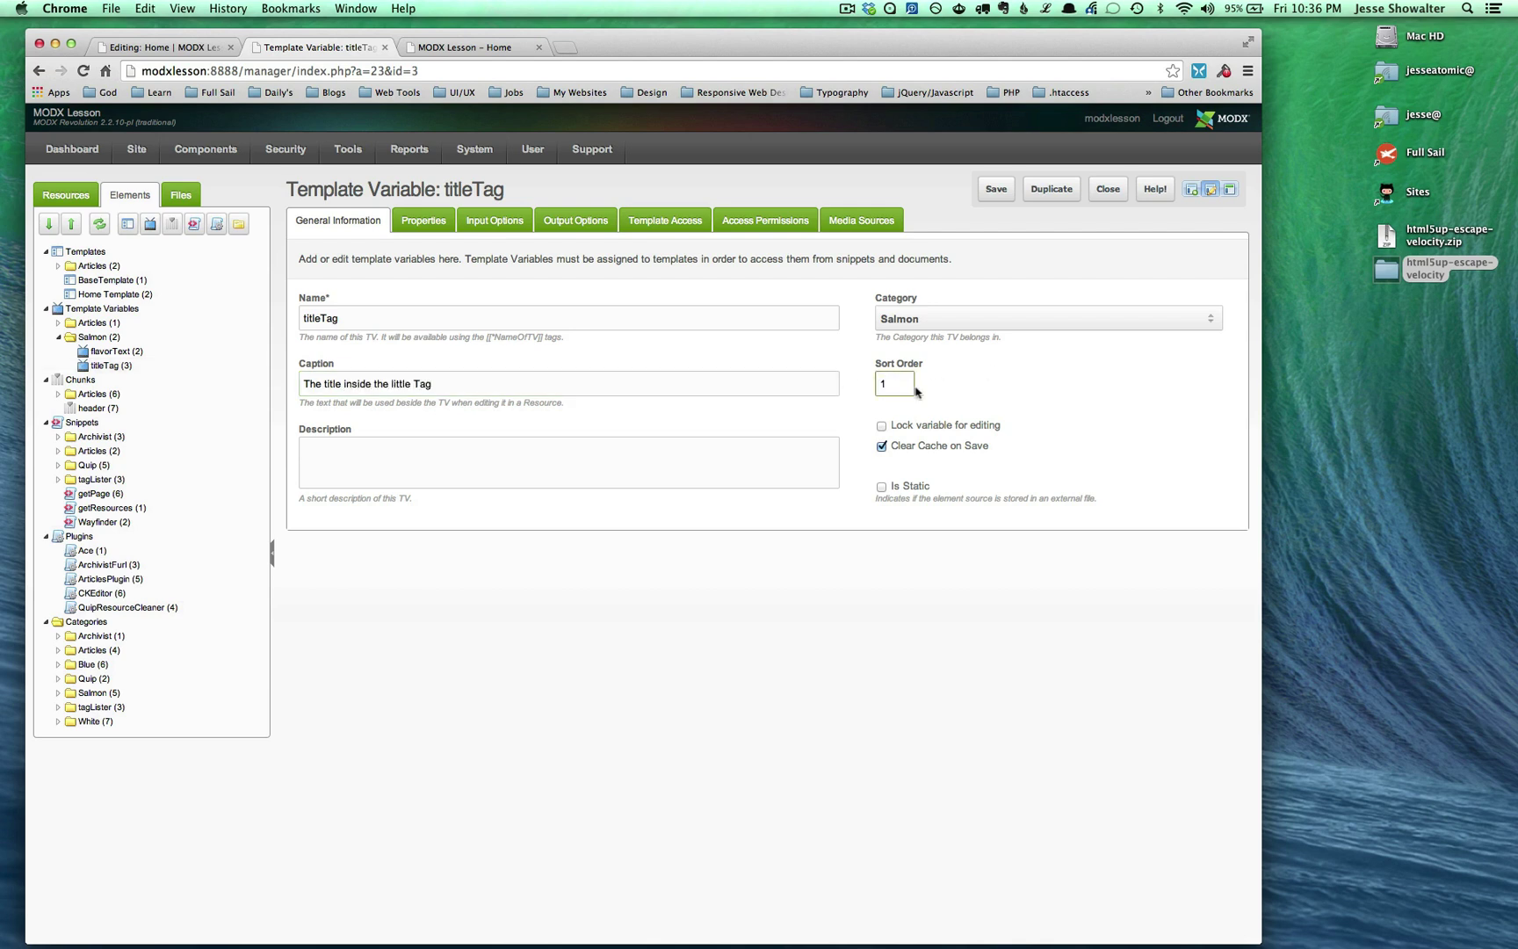
type("1")
left_click(997, 190)
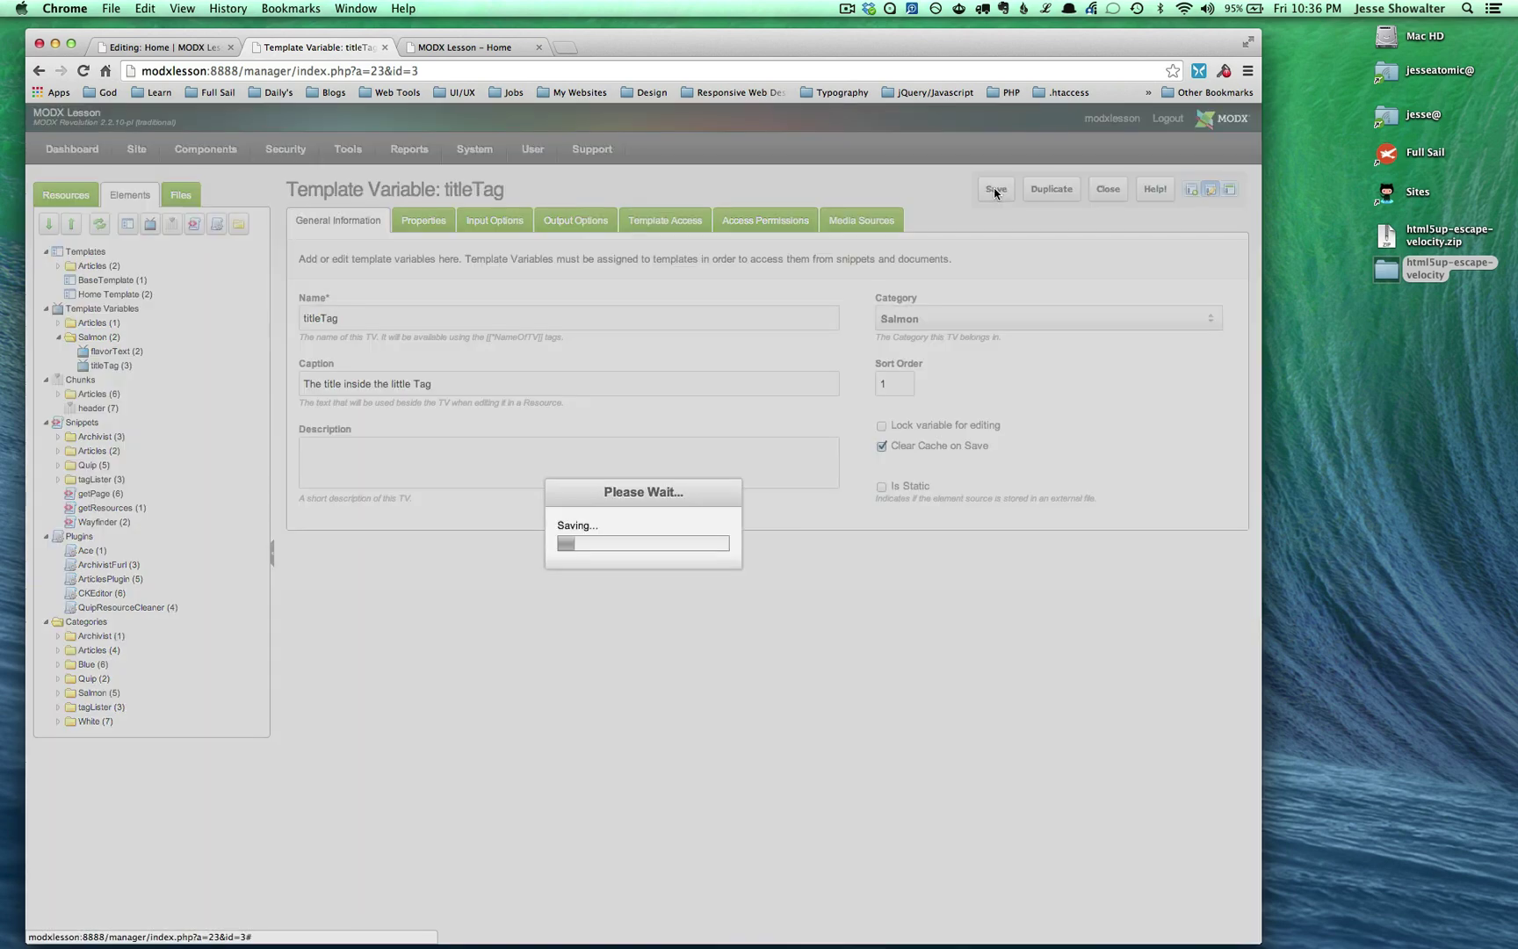
key("ctrl+shift+Tab")
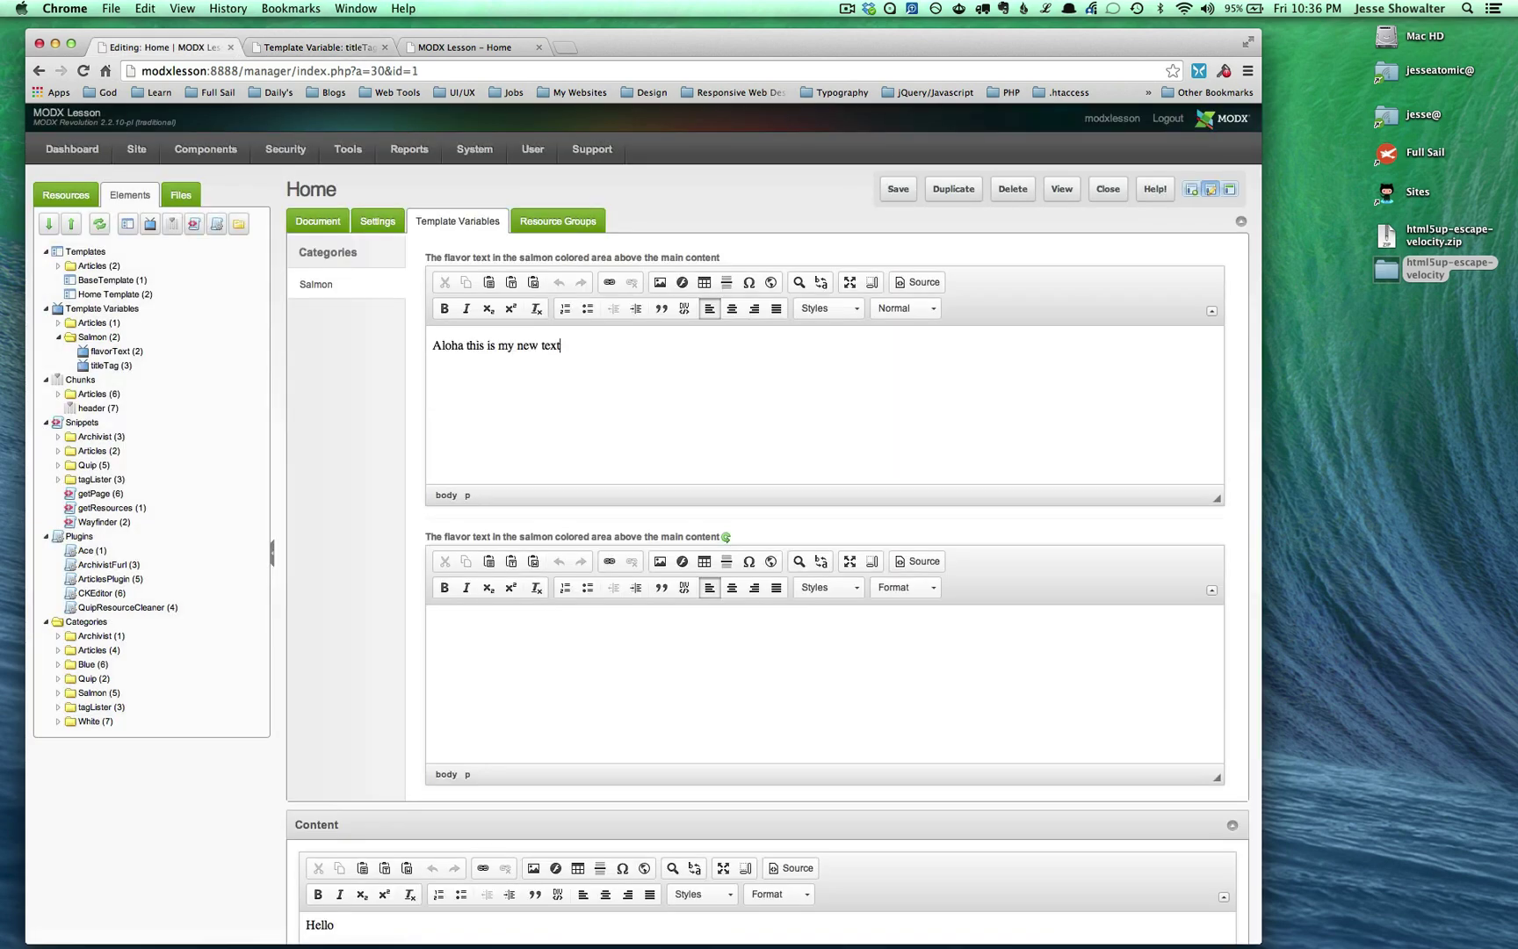
Confirm Home's reloaded template variables list titleTag first, then open titleTag's Input Options.
key("super+r")
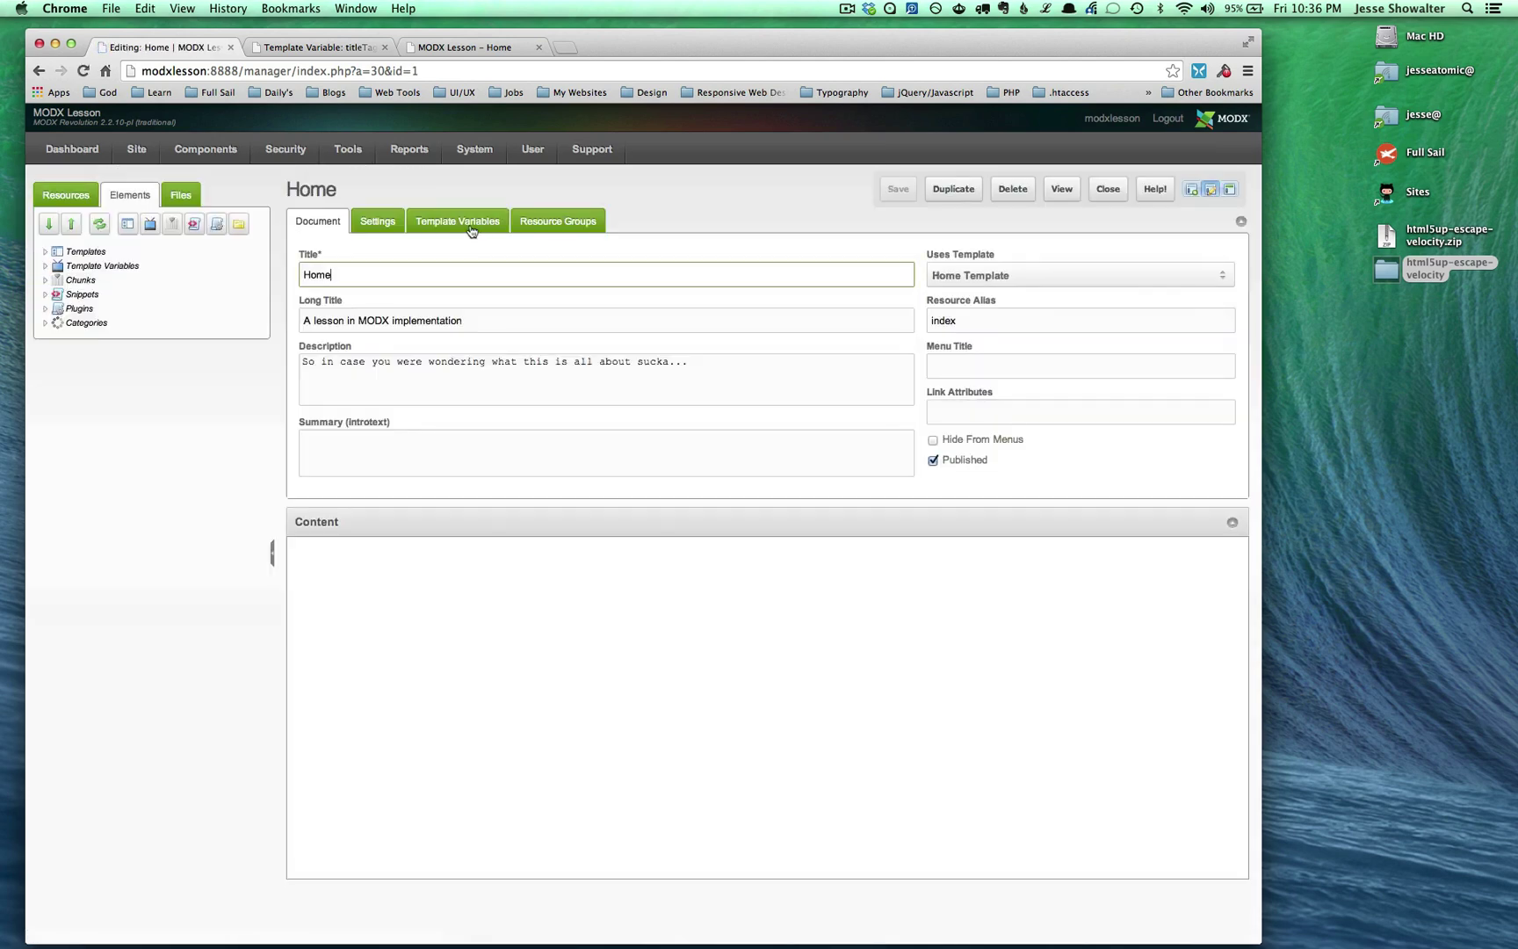
left_click(471, 224)
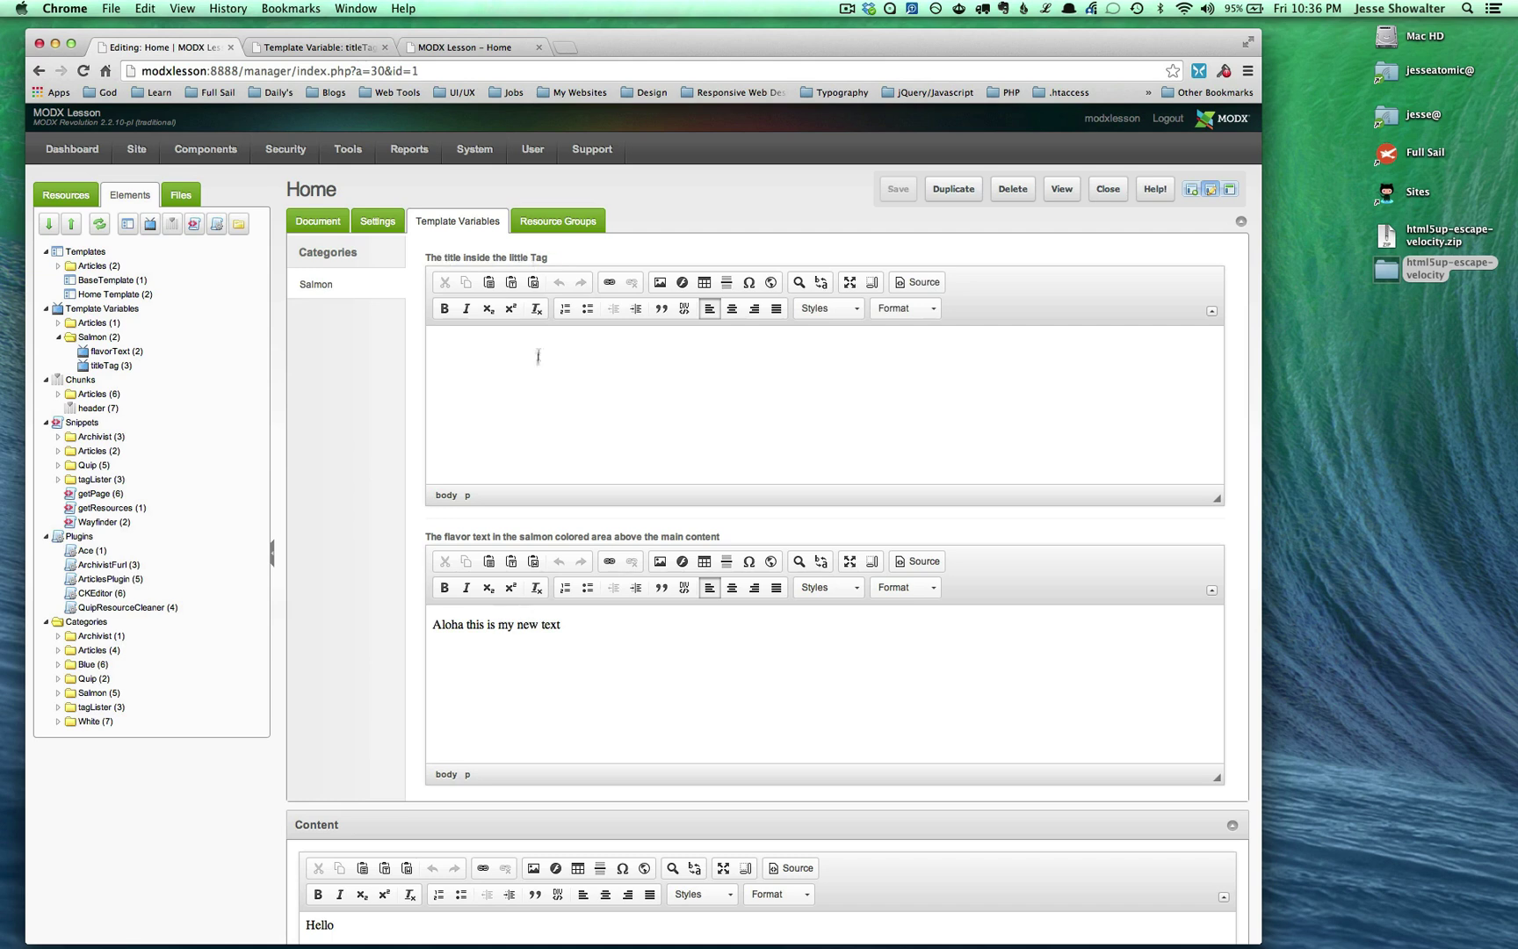
left_click(506, 654)
left_click_drag(580, 637, 431, 624)
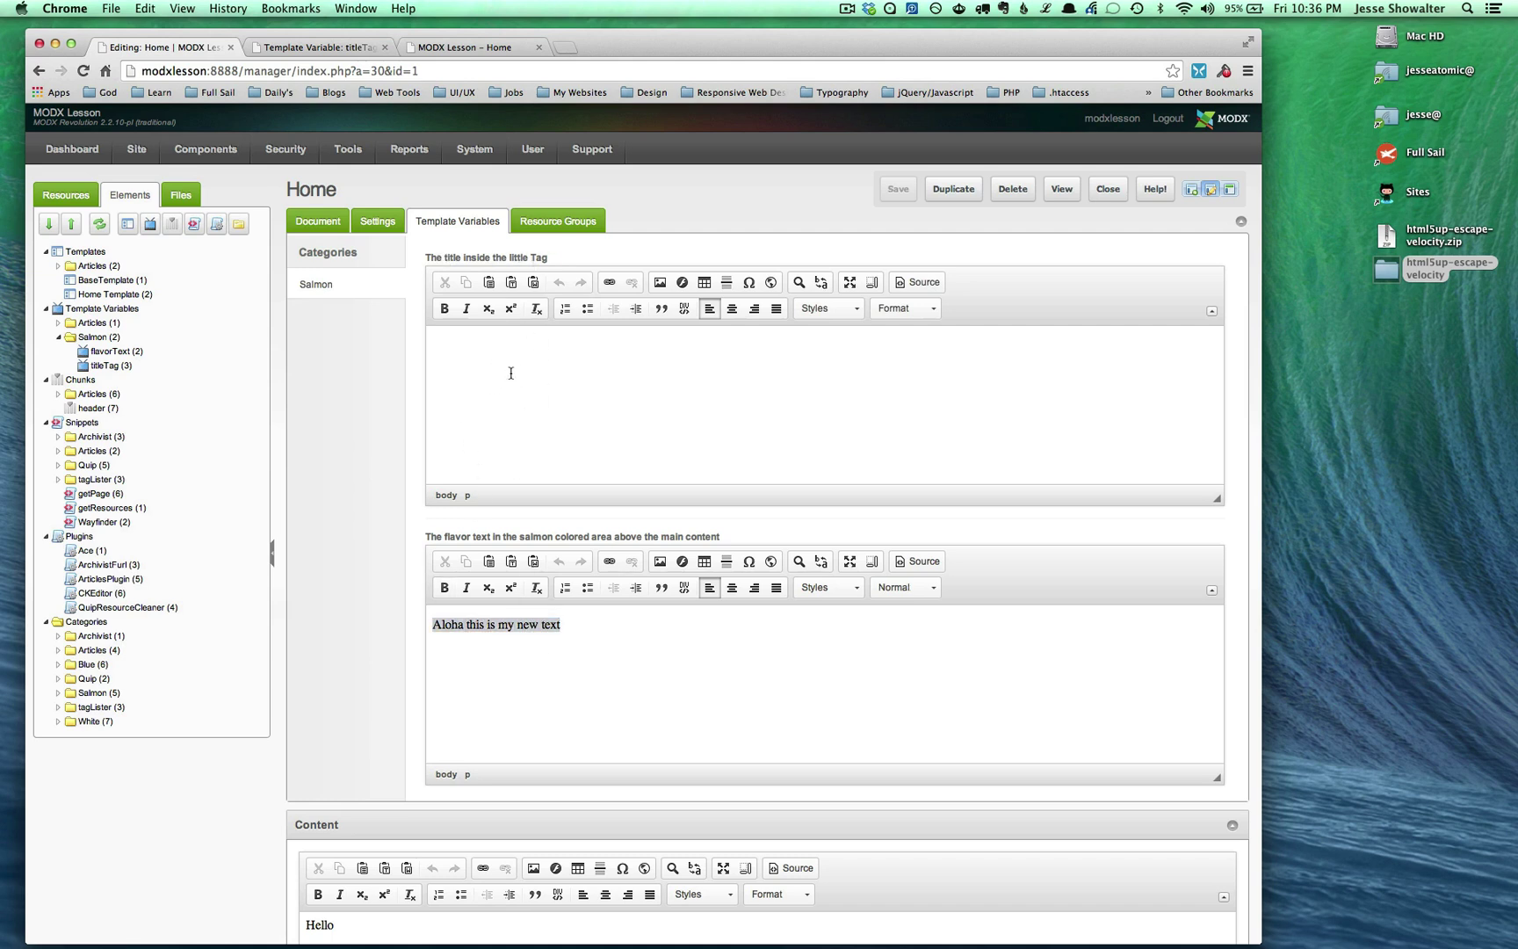
left_click(492, 352)
left_click(325, 48)
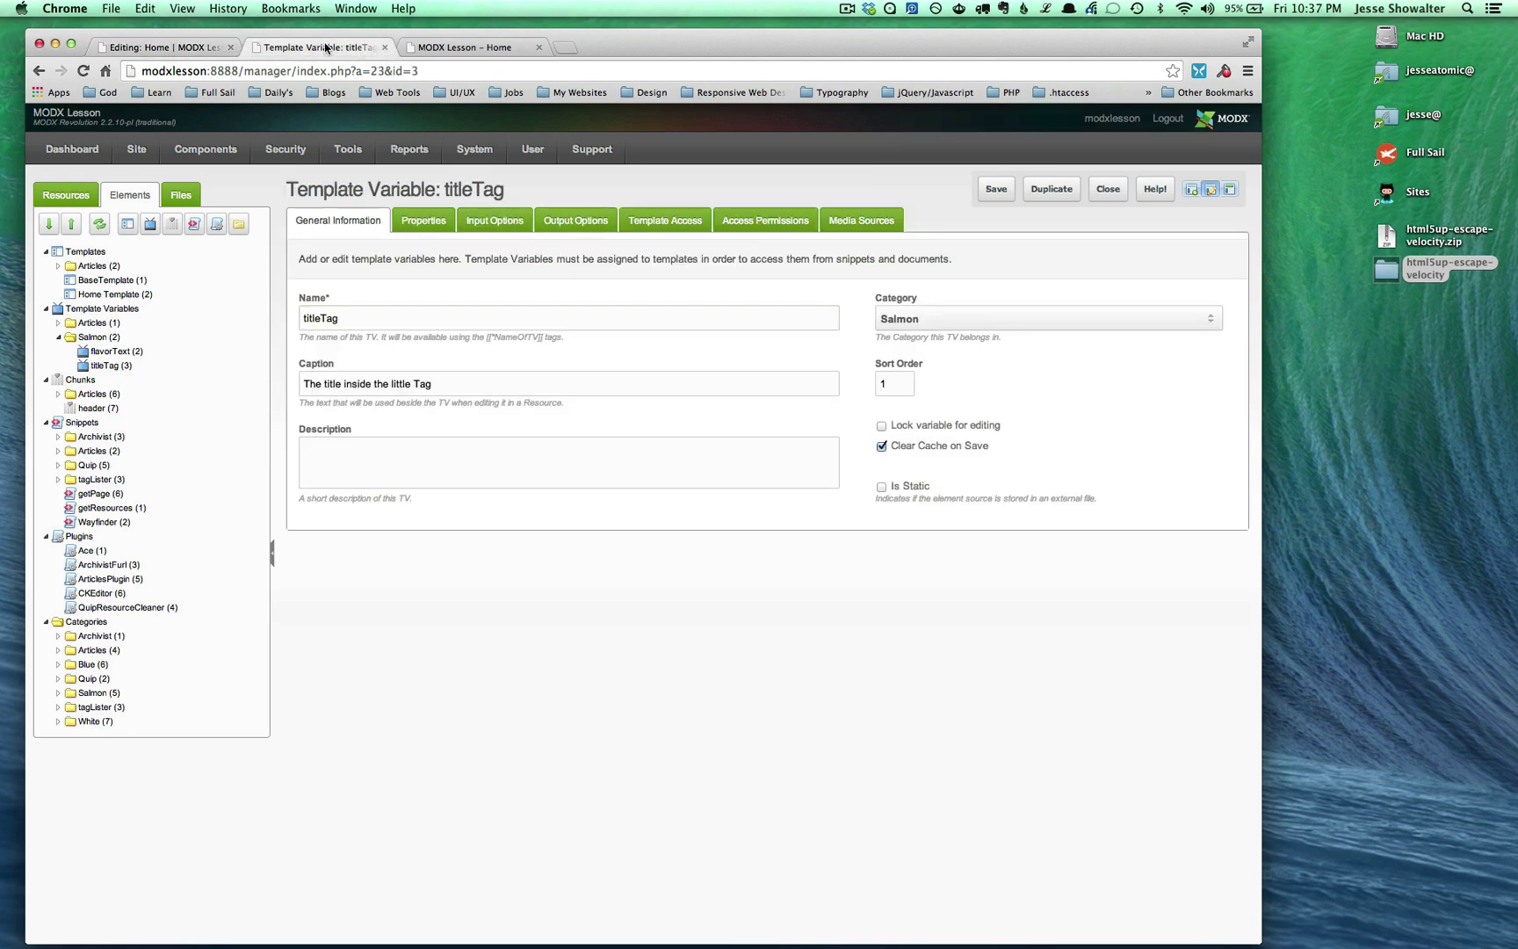
left_click(495, 221)
Set titleTag's input type to Text, Allow Blank to No, Max Length 200, and save.
left_click(362, 333)
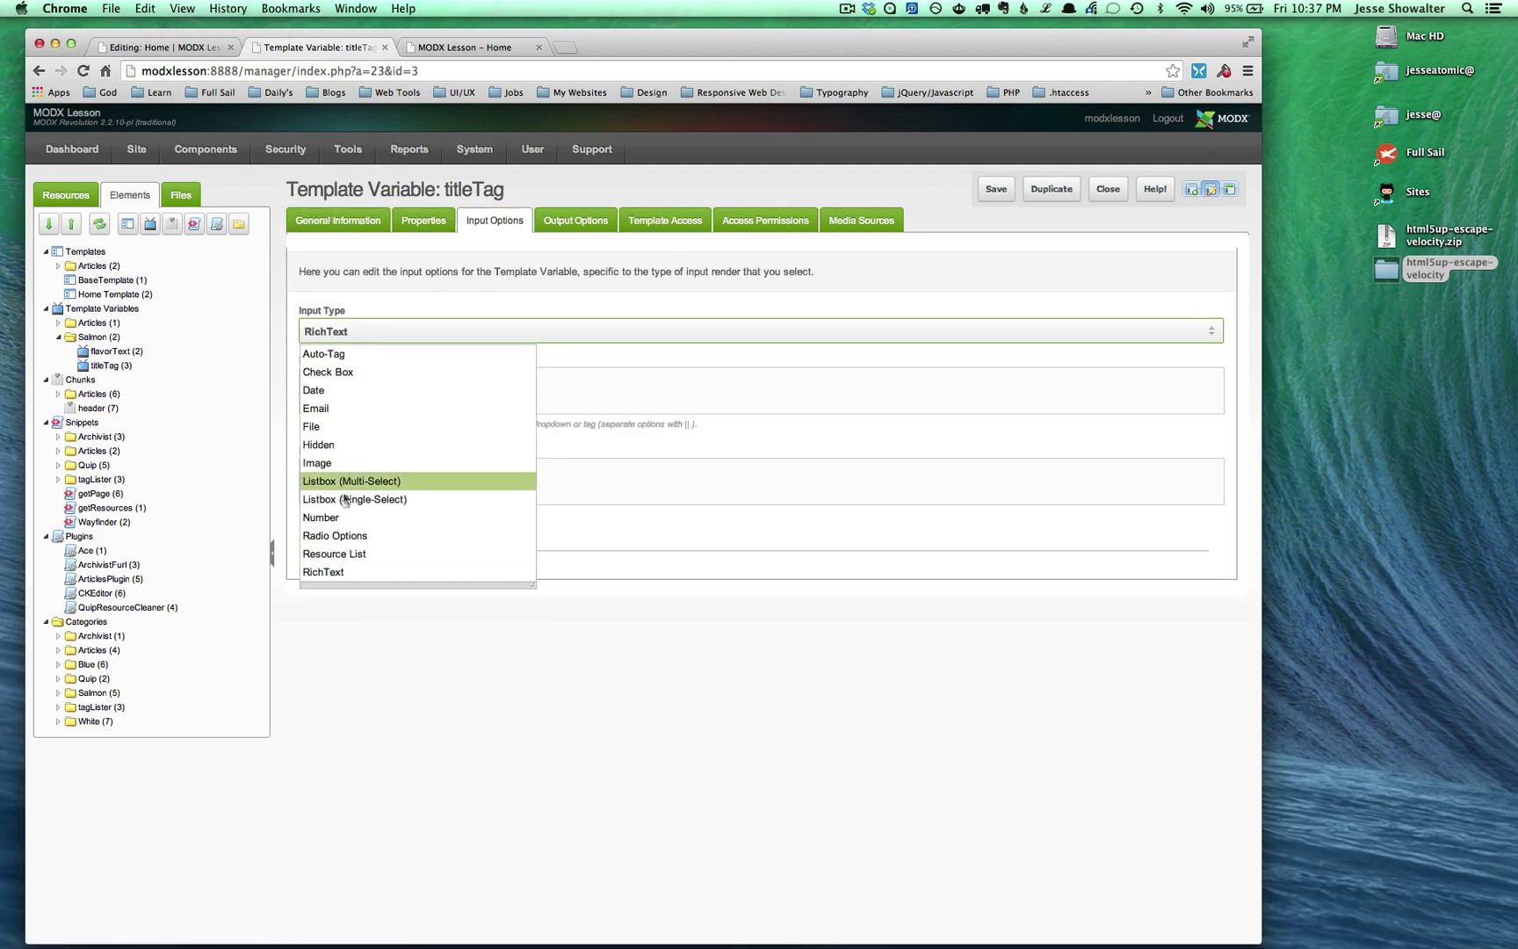
scroll(349, 557, "down", 2)
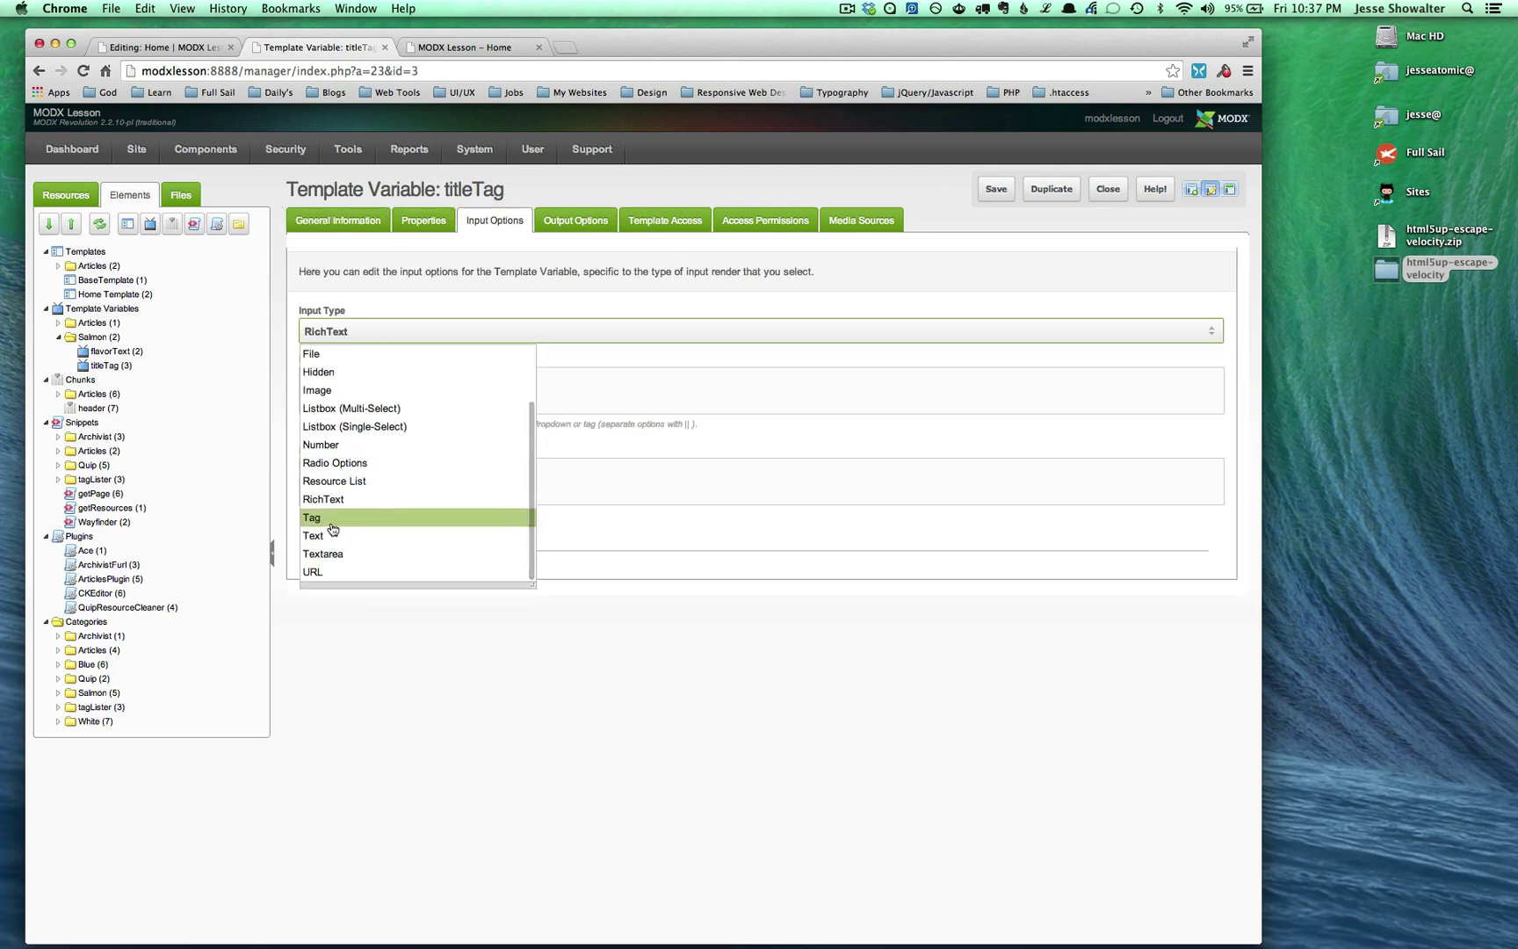
left_click(349, 535)
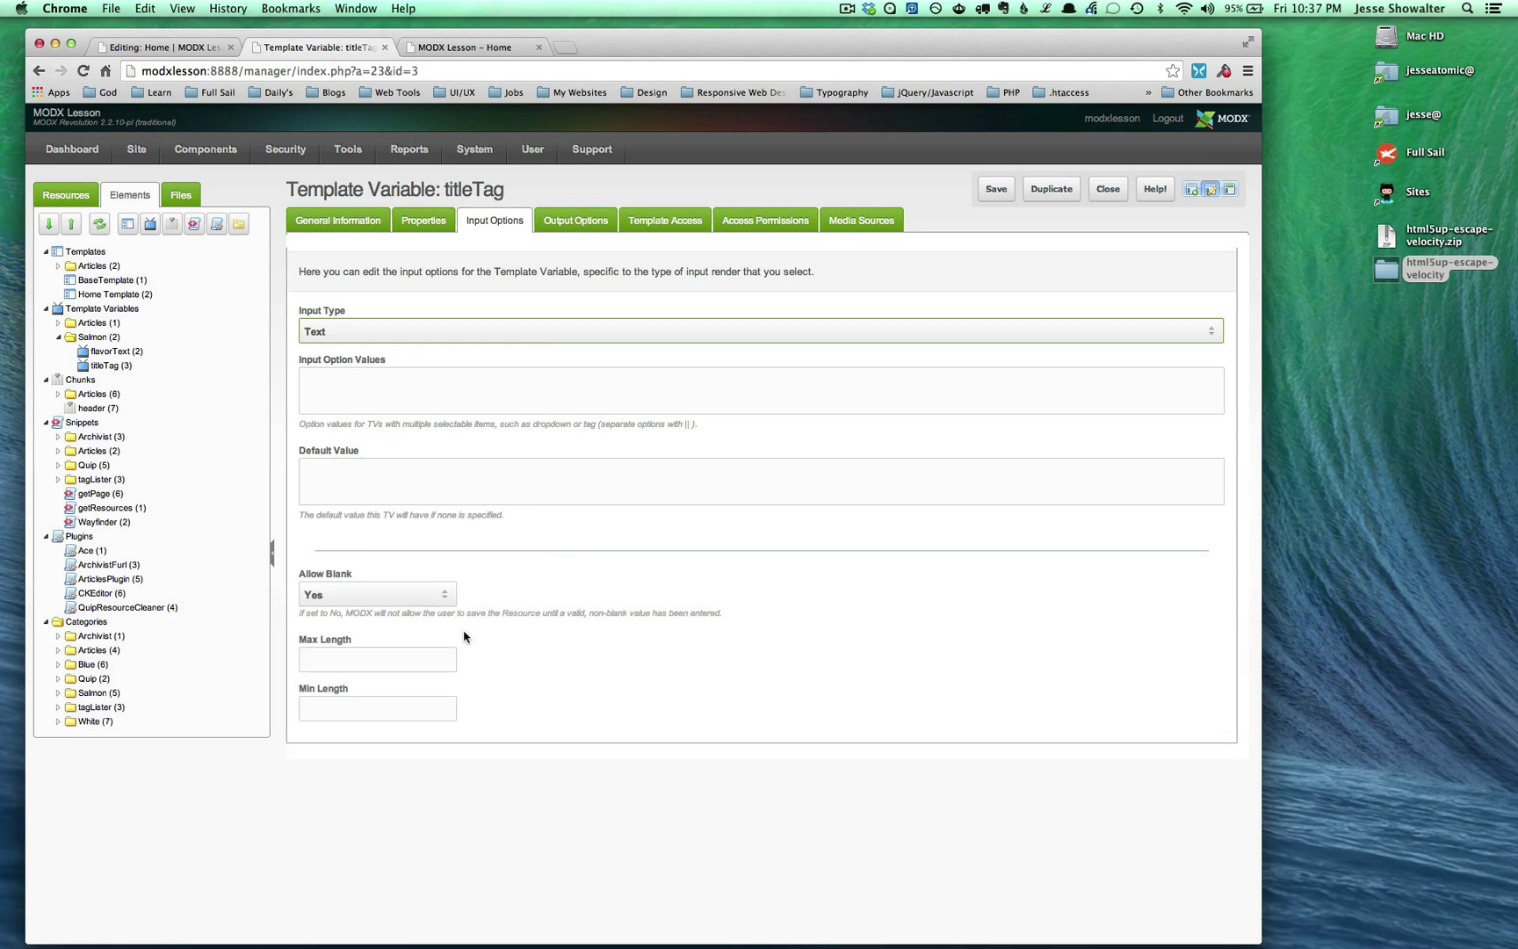
left_click(370, 601)
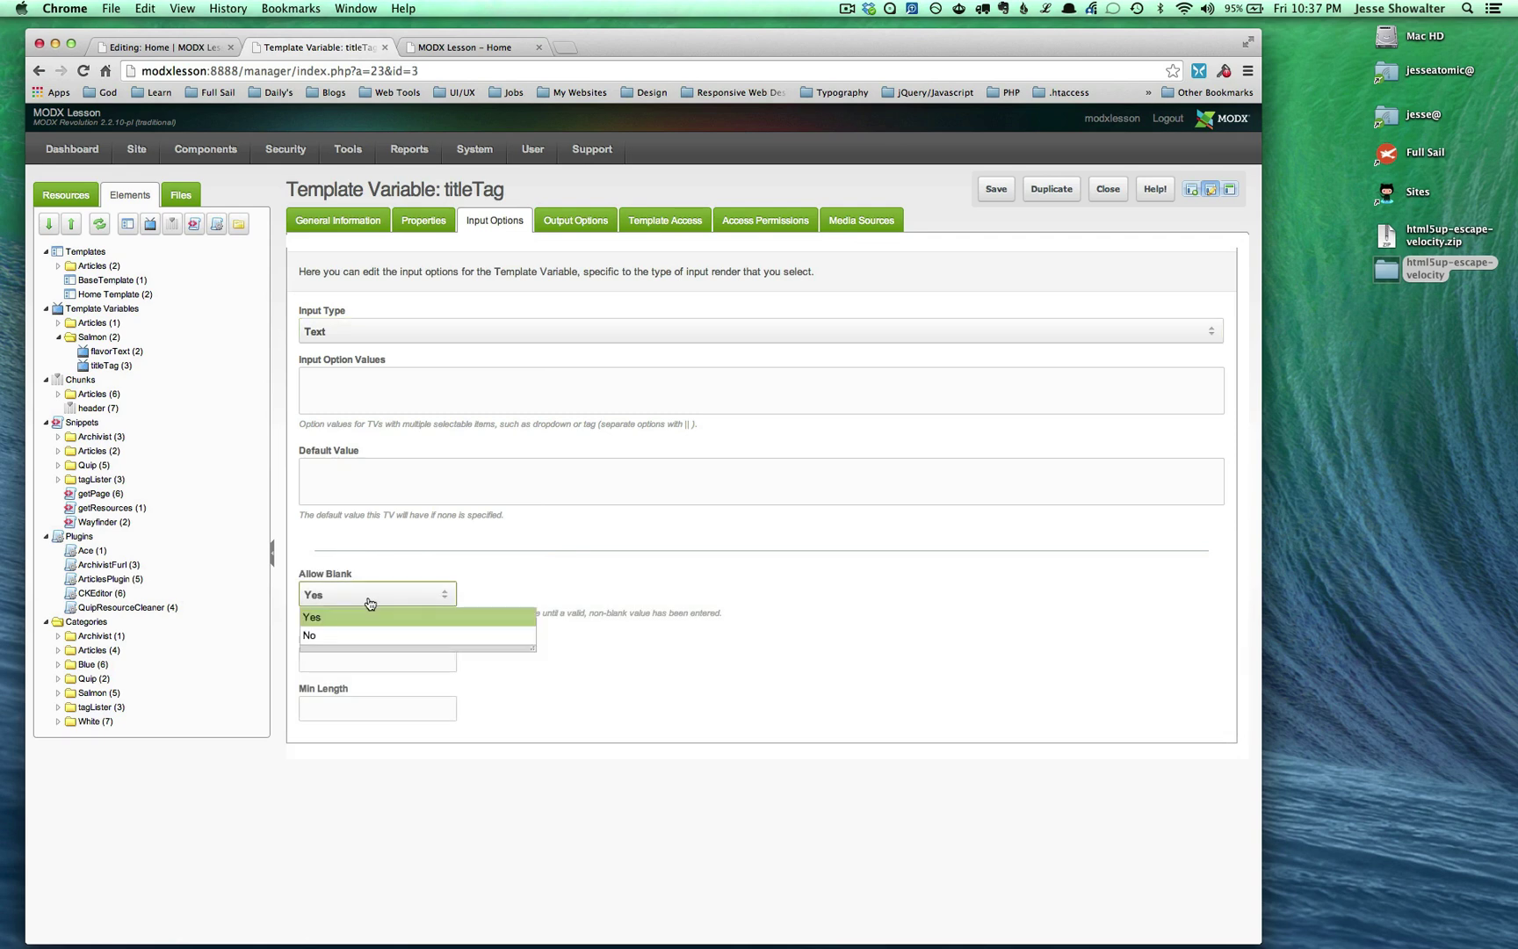
left_click(351, 636)
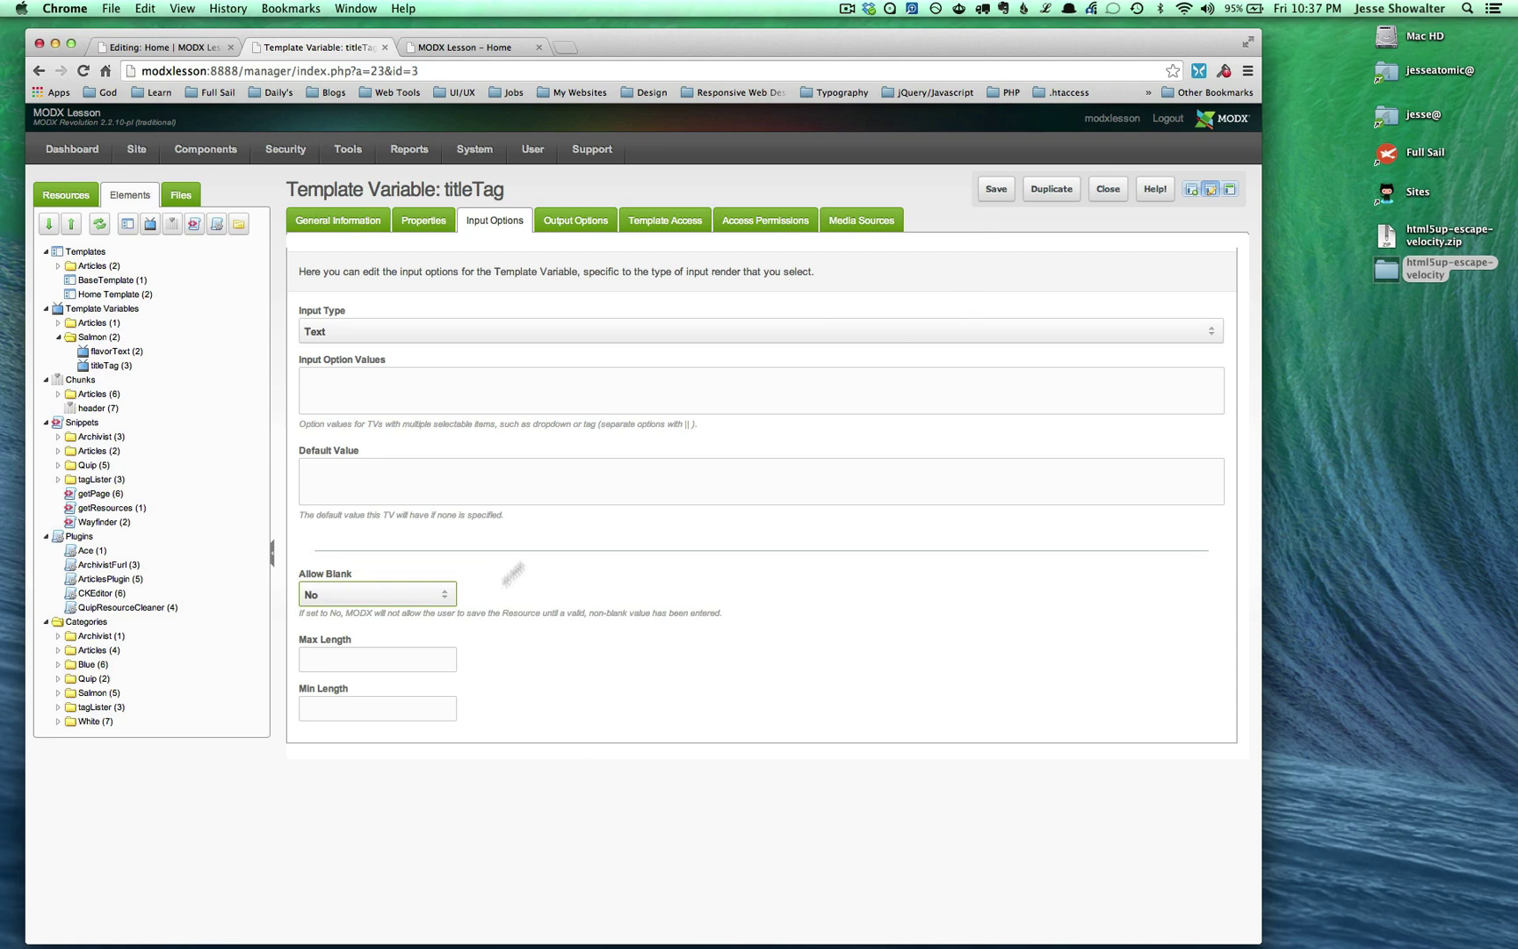
left_click(343, 660)
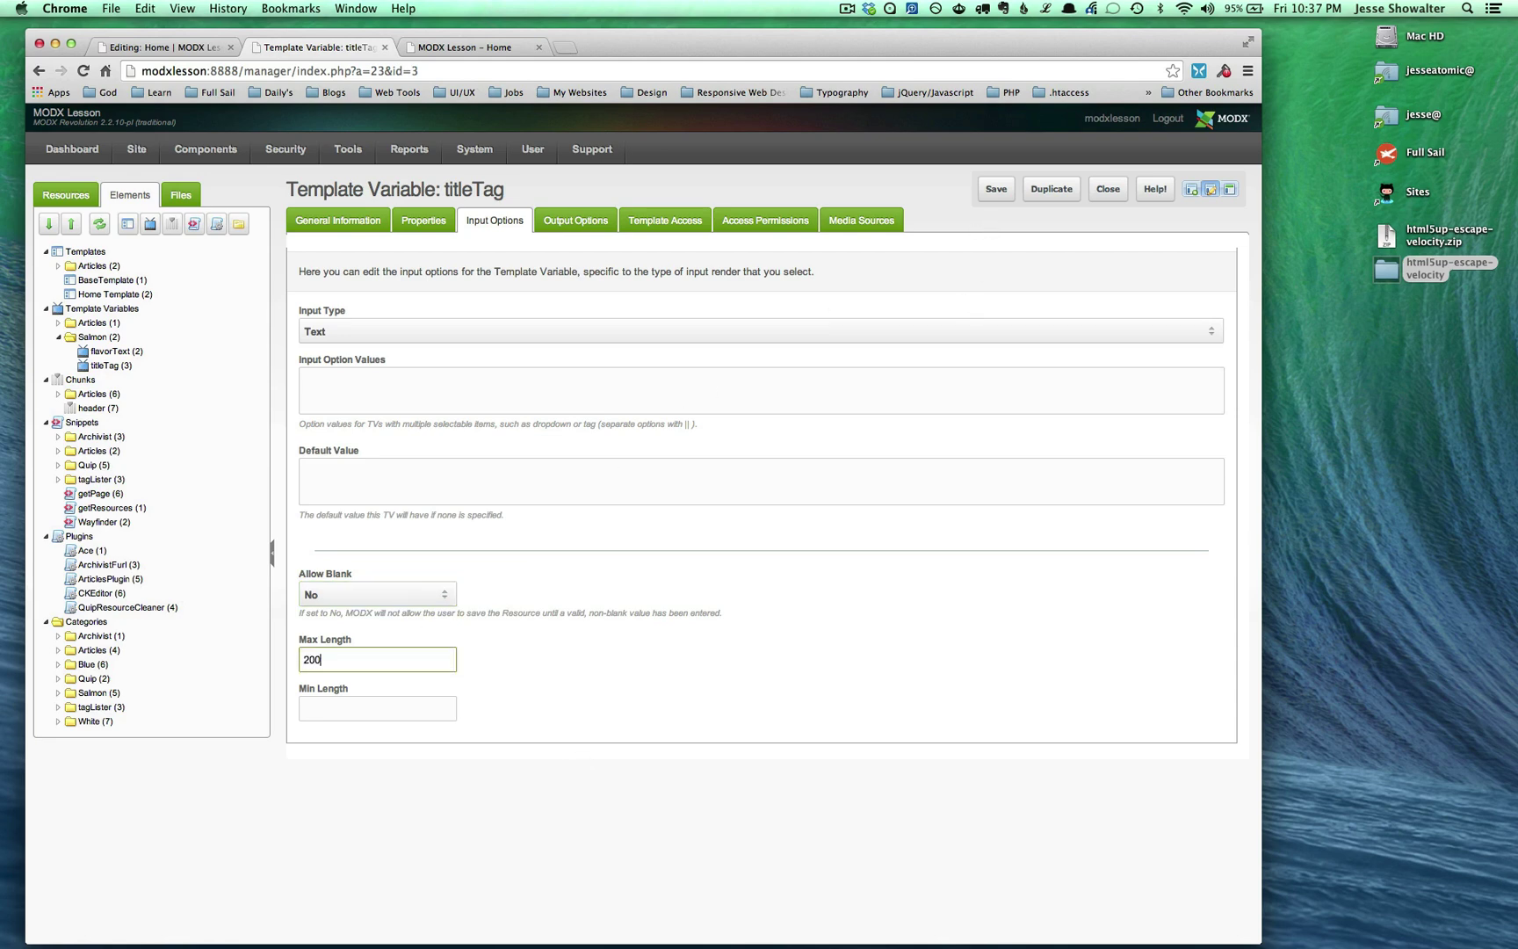
left_click(996, 190)
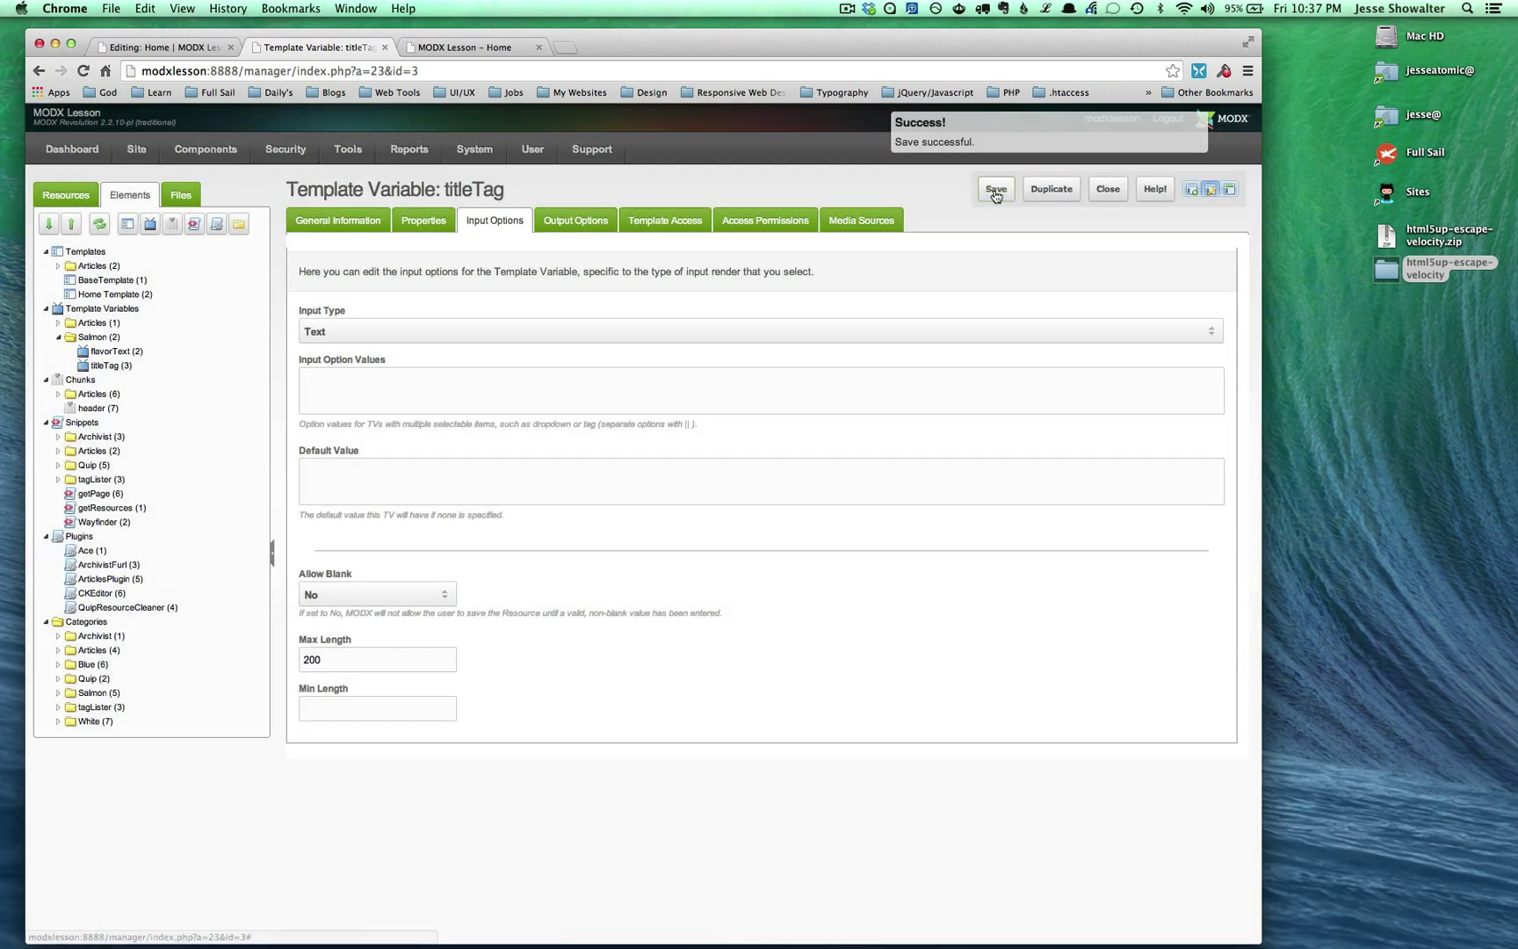
Reload the Home resource editor and open its Template Variables to find the empty titleTag field.
key("super+1")
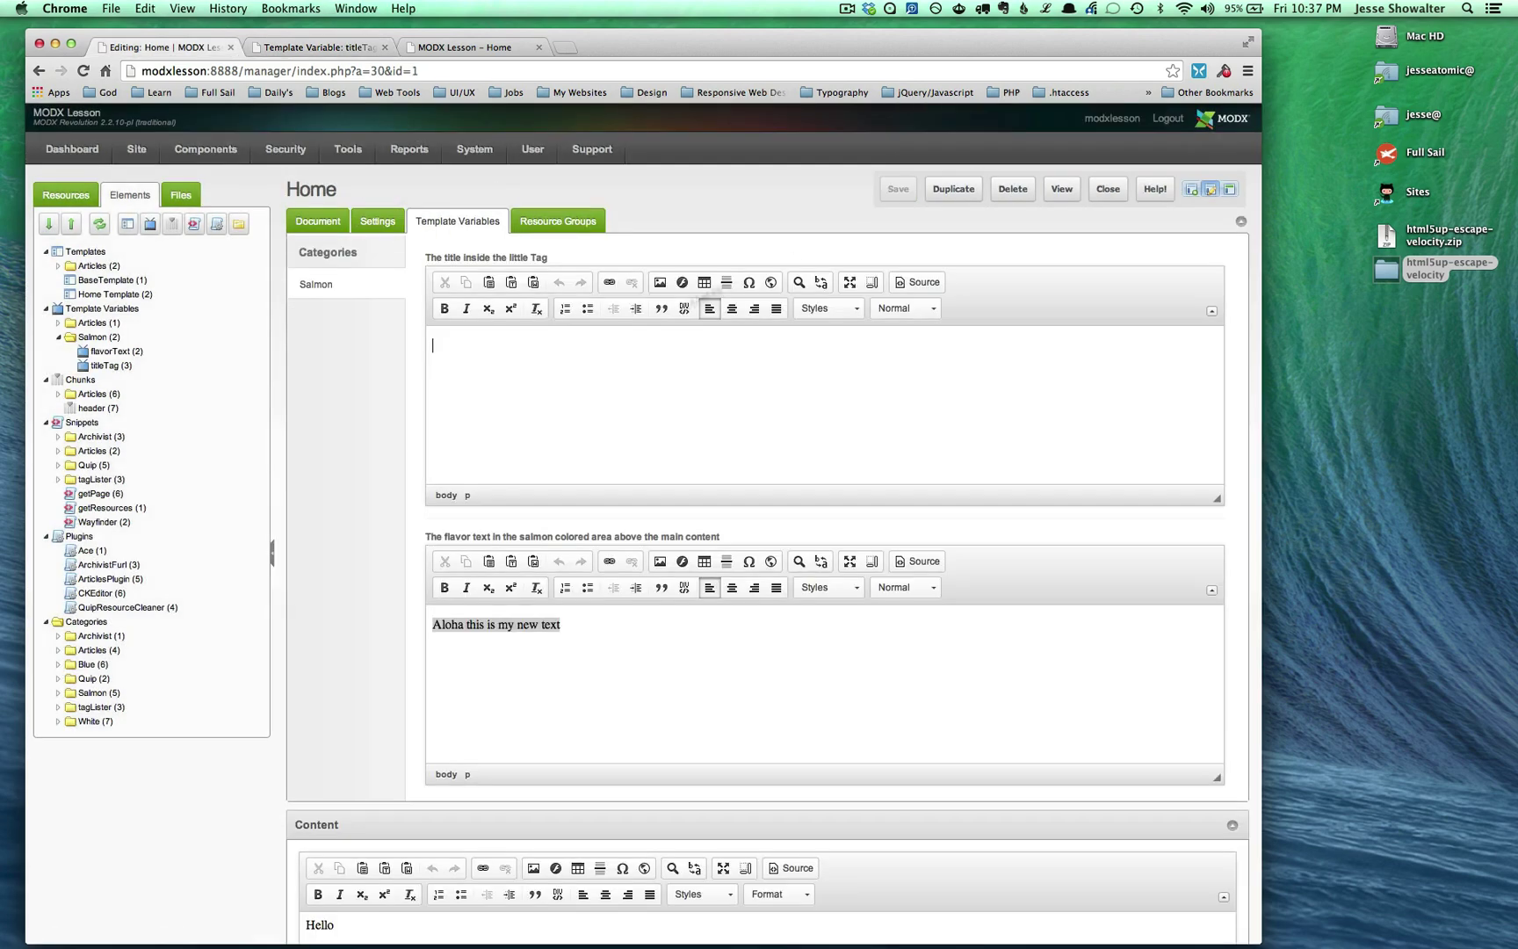
key("super+r")
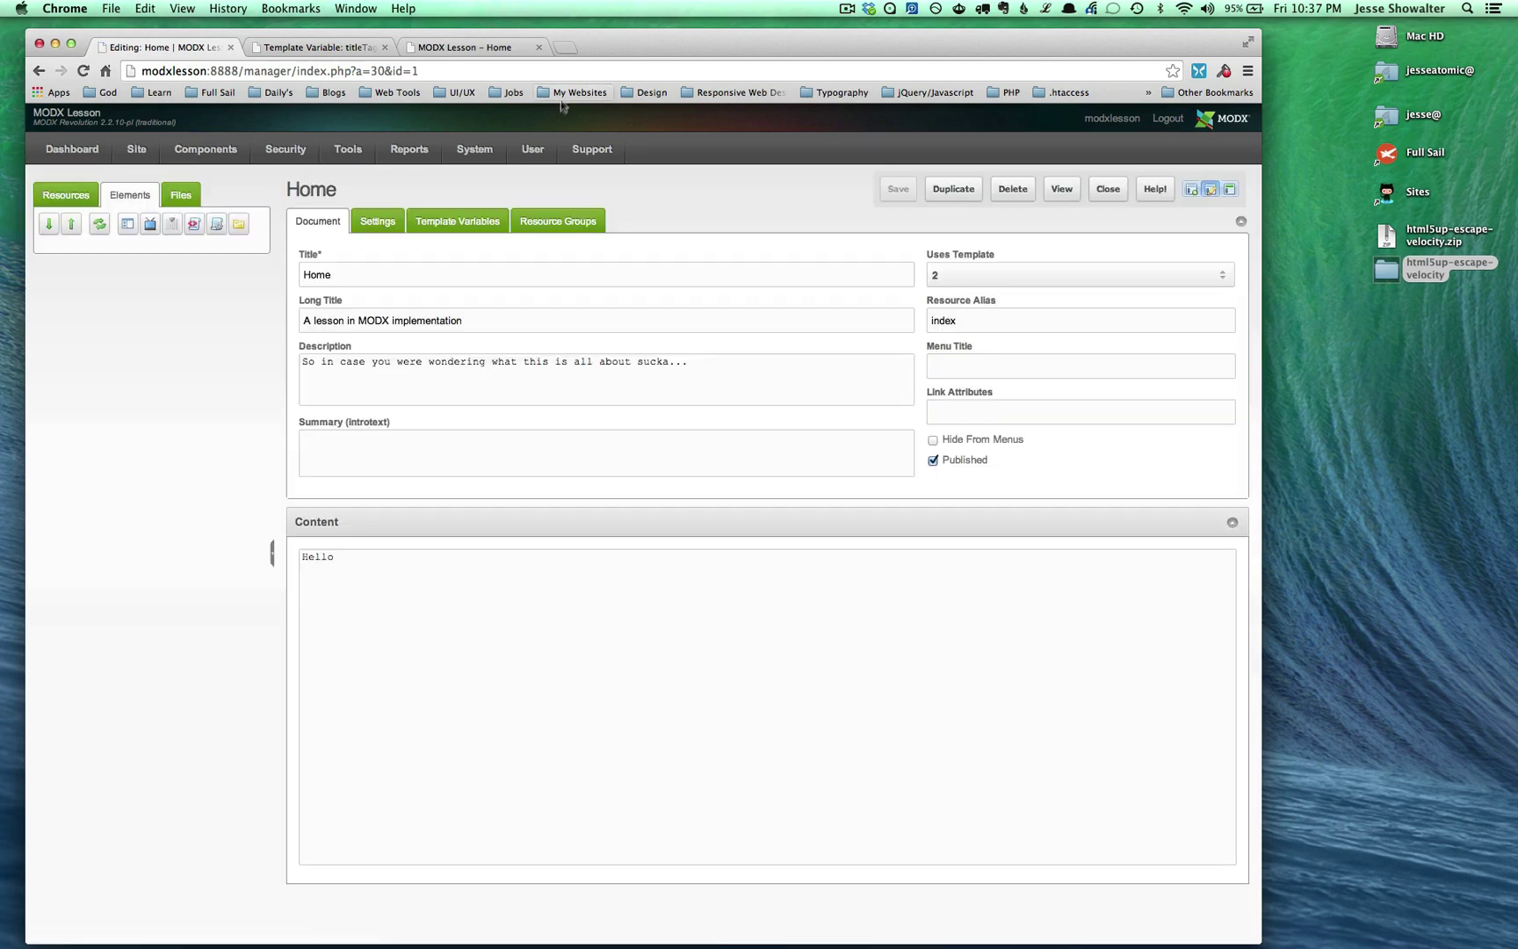
left_click(457, 221)
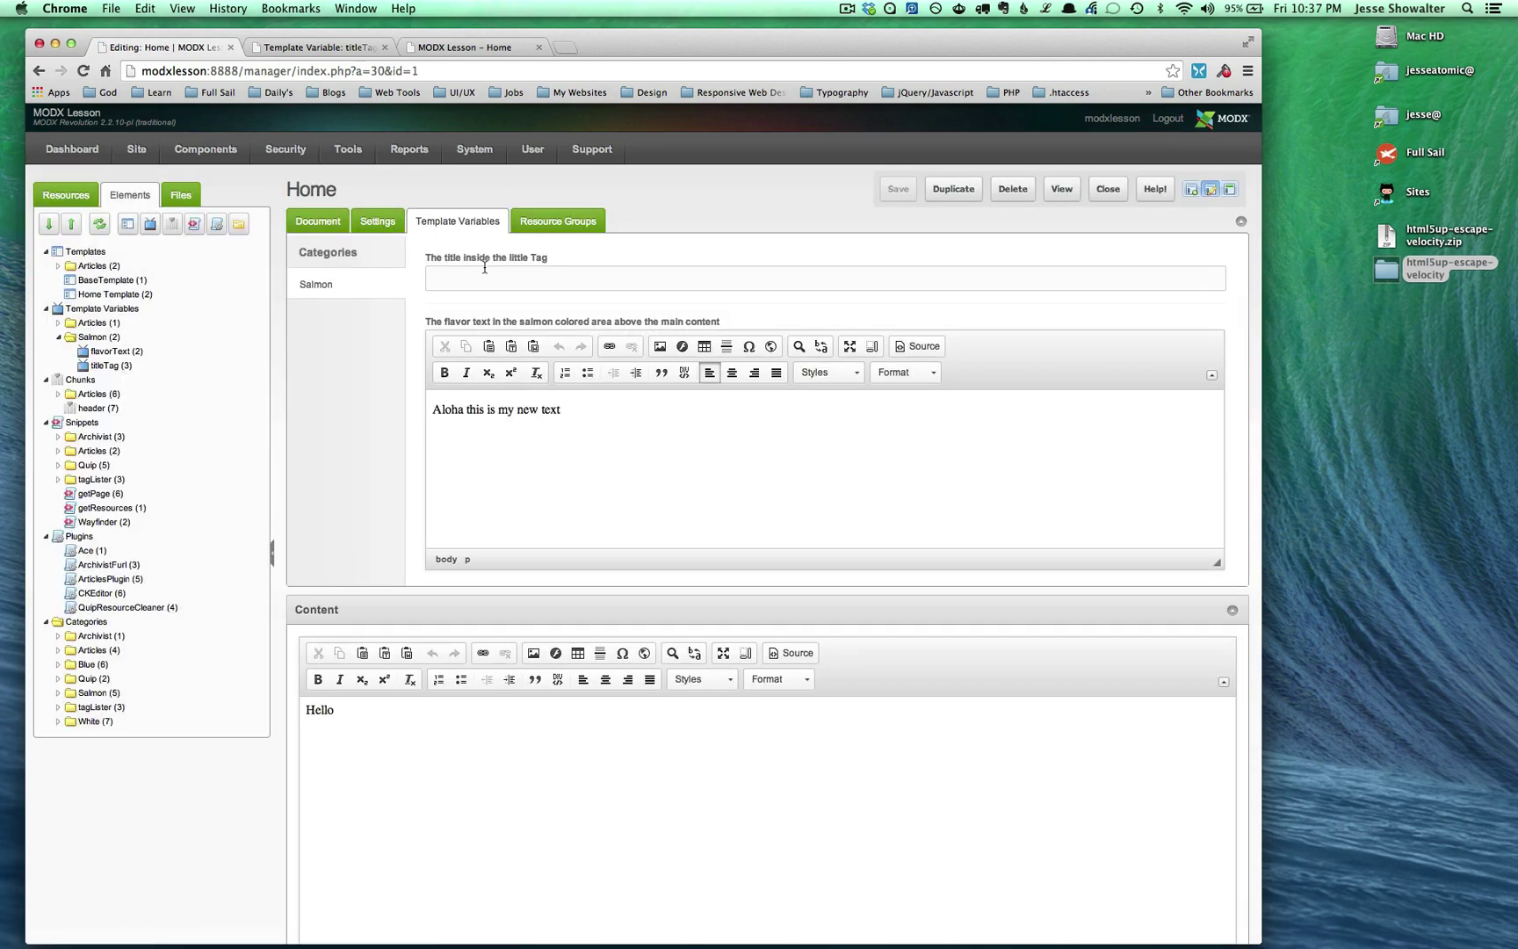
left_click(479, 272)
left_click(511, 452)
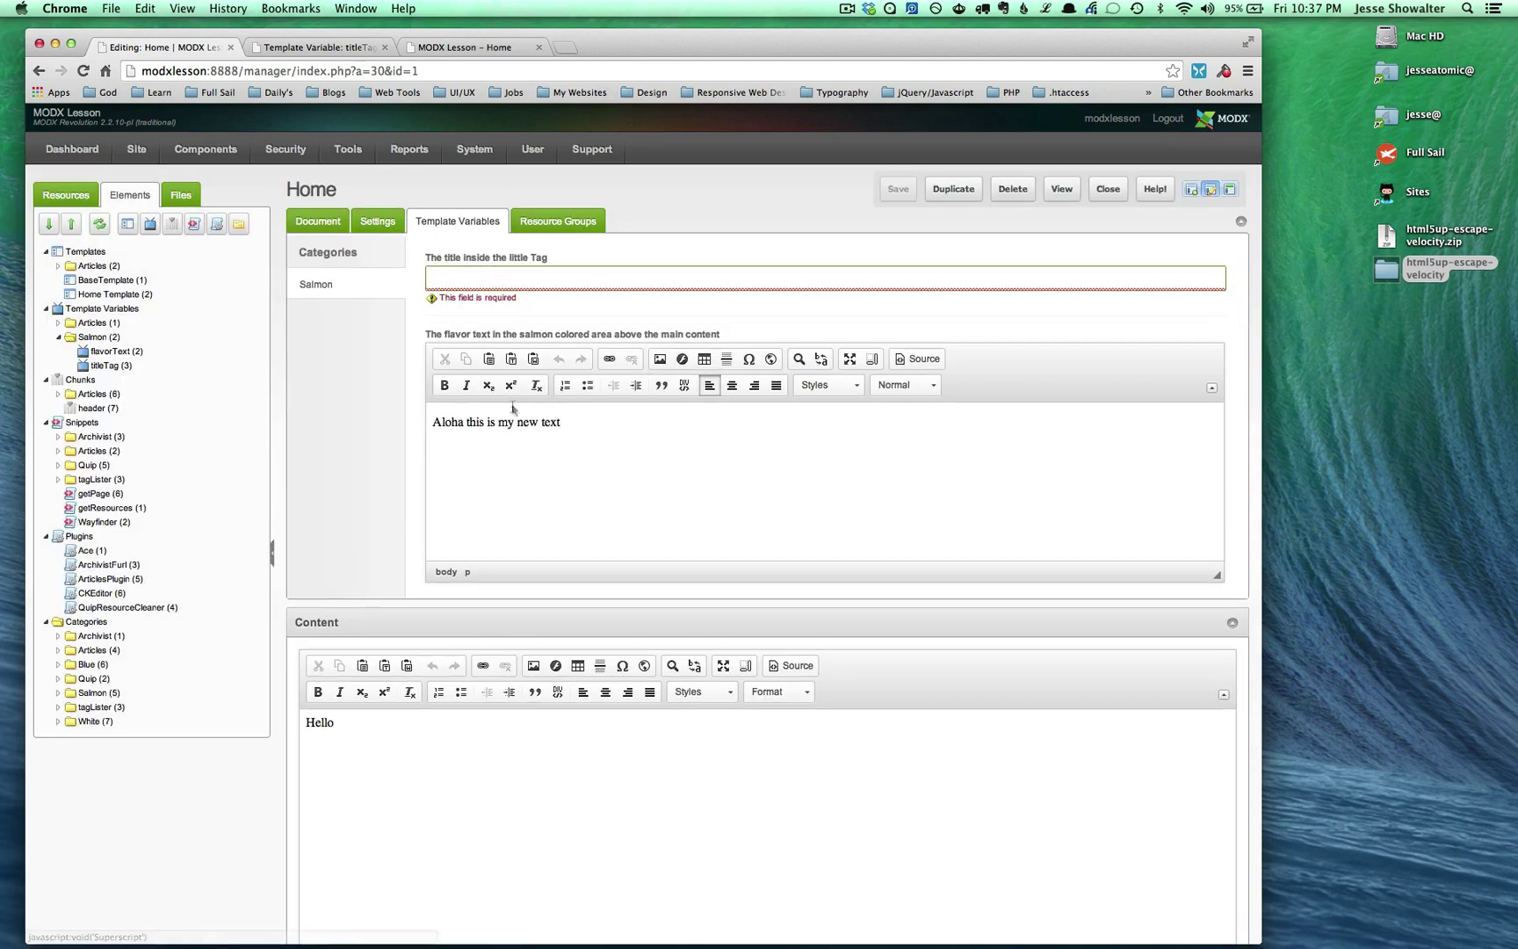
key("super+3")
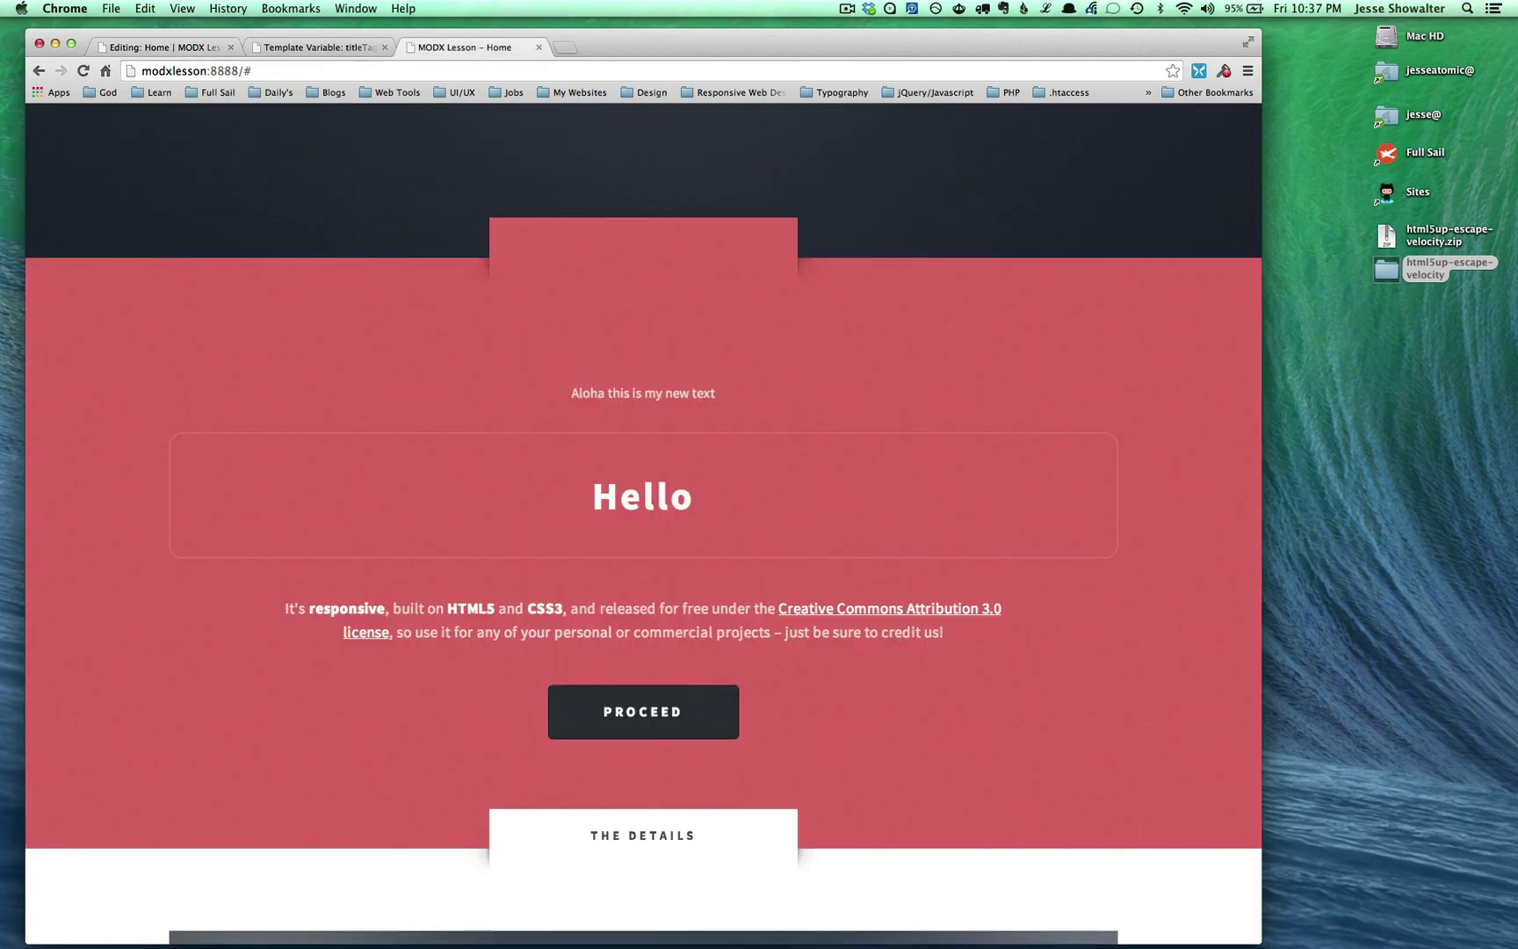
key("super+1")
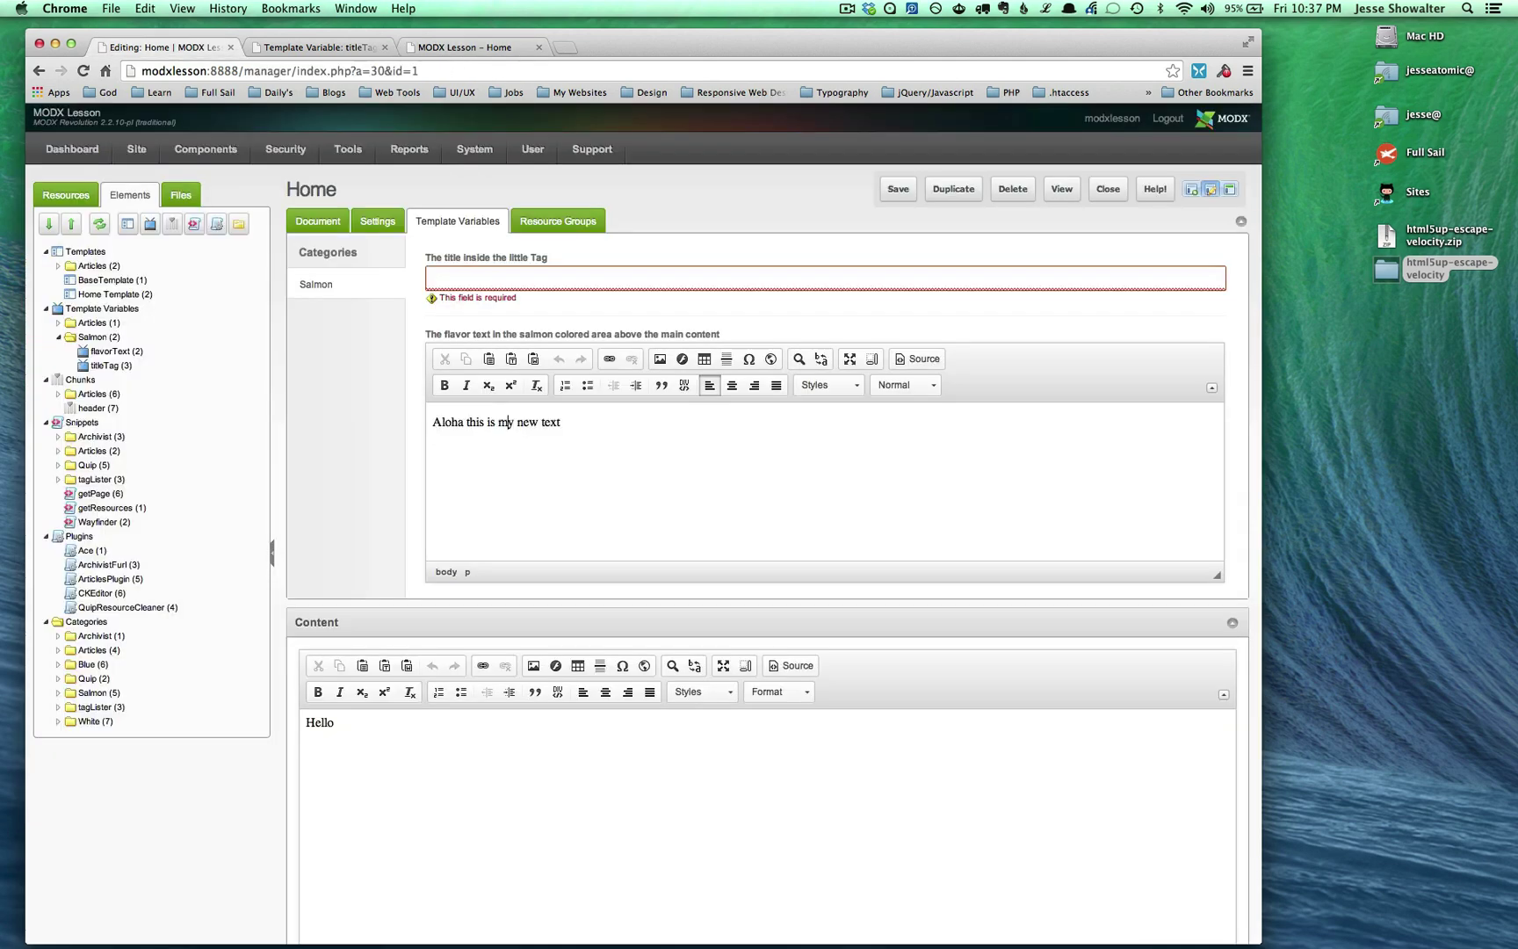
Enter 'My name is Jesse' in the required titleTag field.
left_click(623, 282)
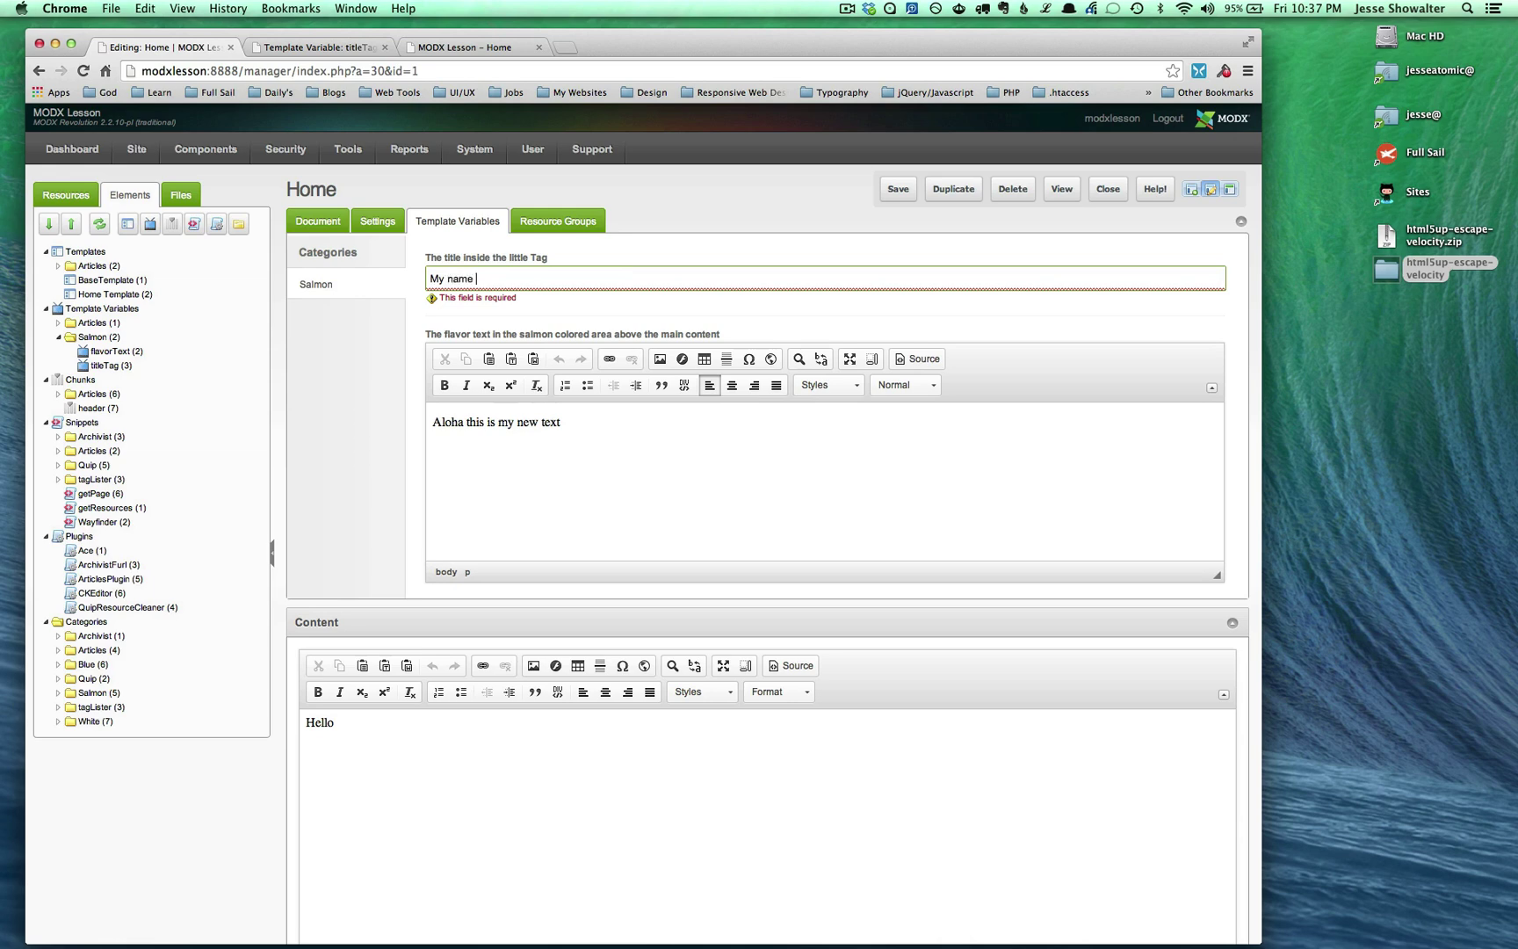
type("My name is Jesse")
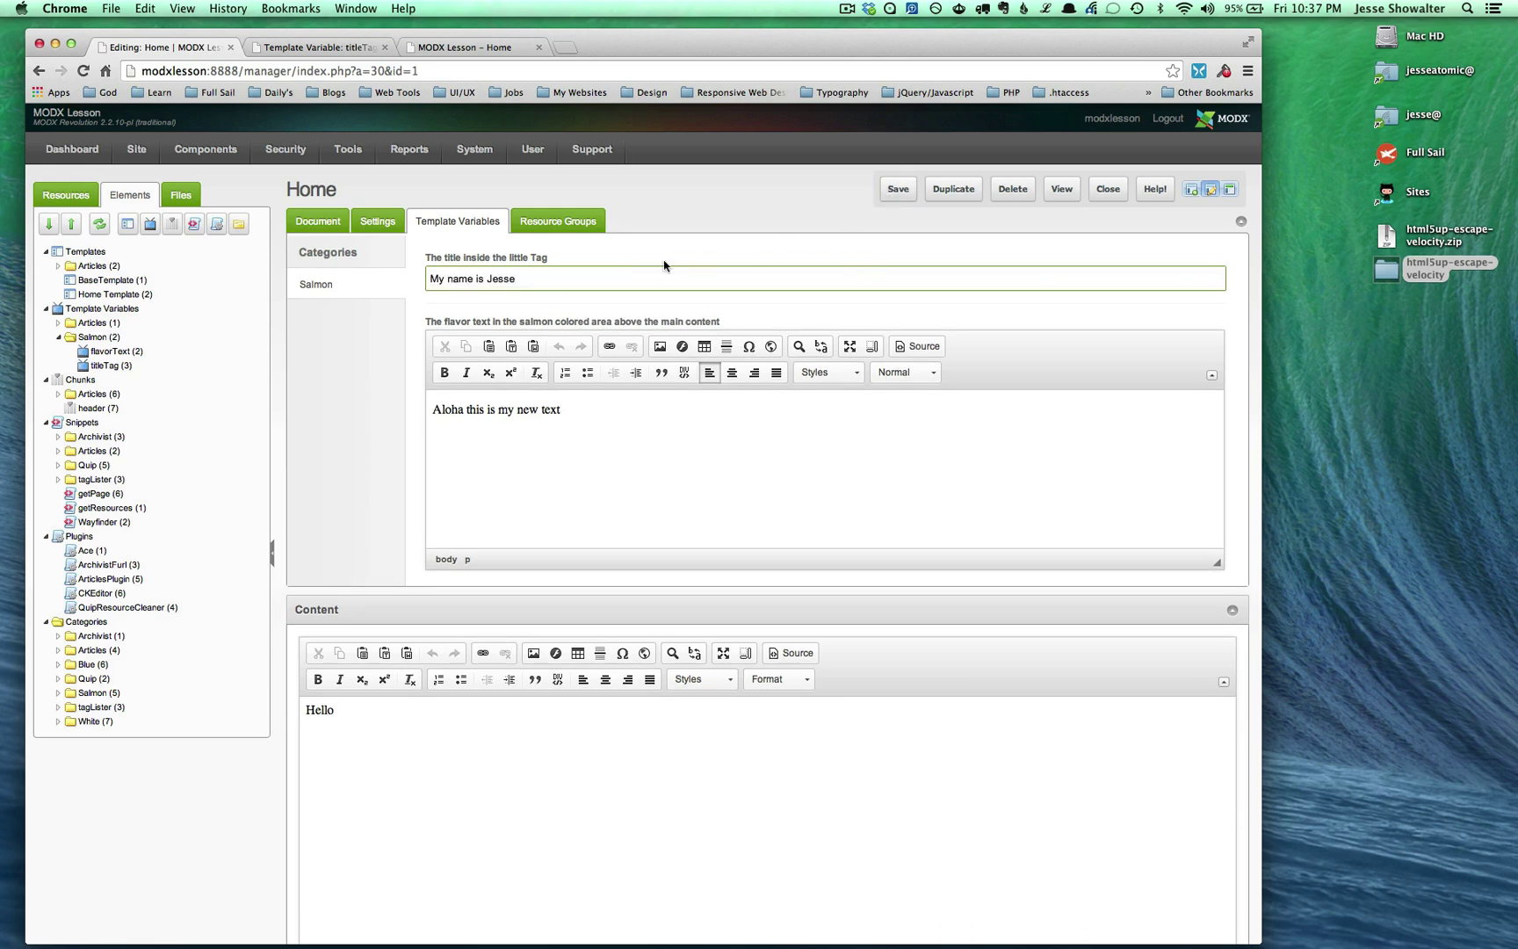
key("super+3")
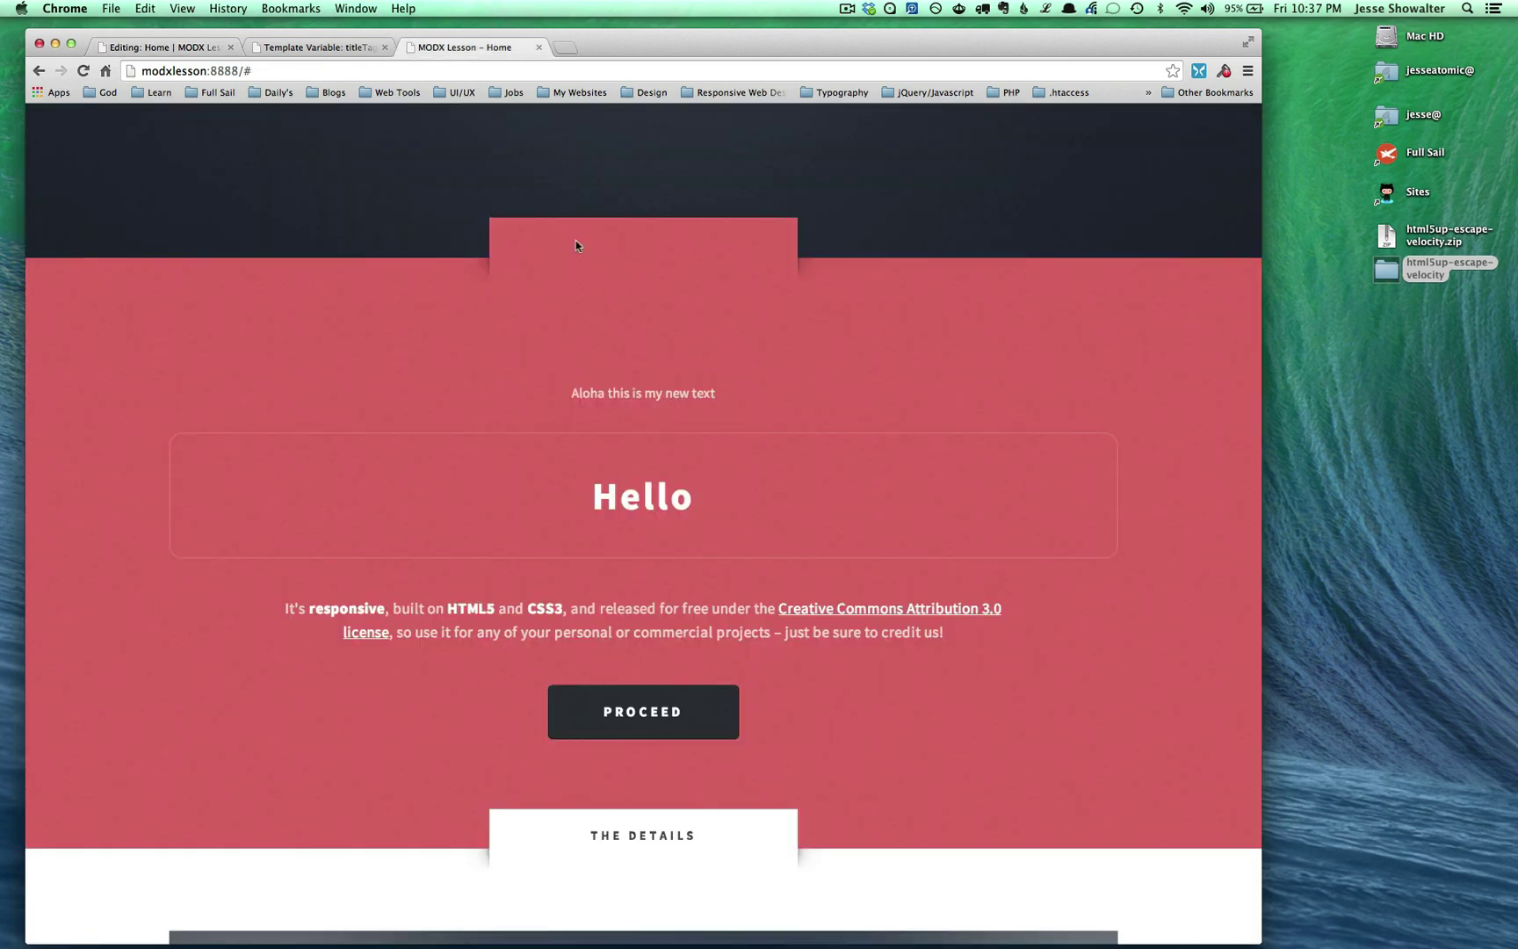
key("super+1")
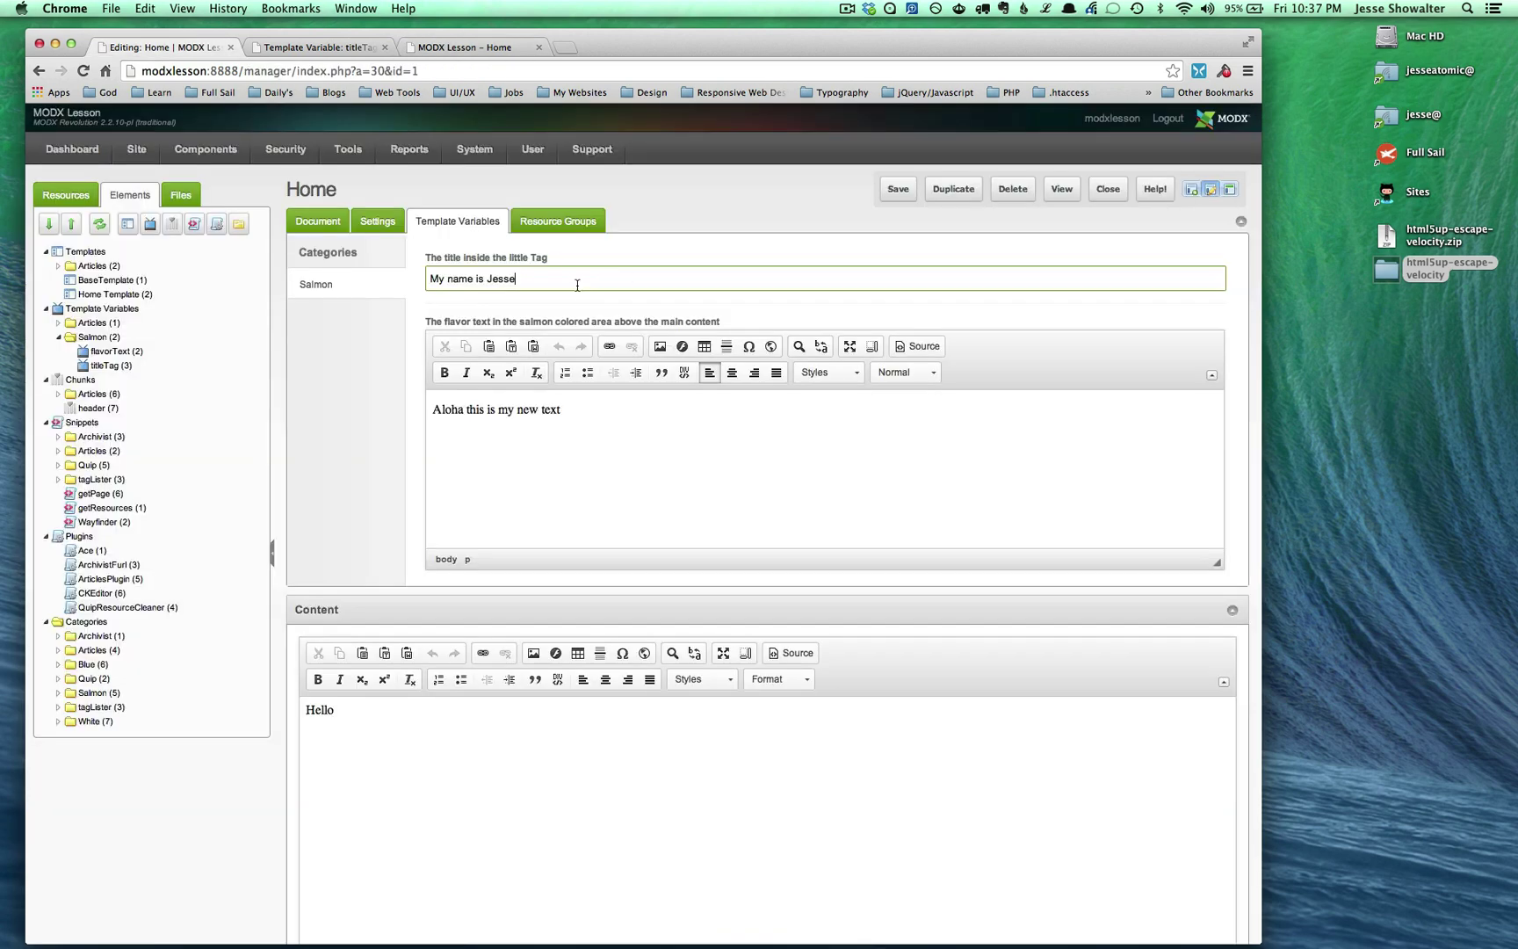
Overfill the title to test its 200-character limit, restore 'My name is Jesse', and save the page.
left_click_drag(577, 284, 398, 279)
key("super+v")
key("super+v")
key("super+v")
key("super+v")
key("super+v")
key("super+v")
key("super+v")
key("super+v")
key("super+v")
key("super+v")
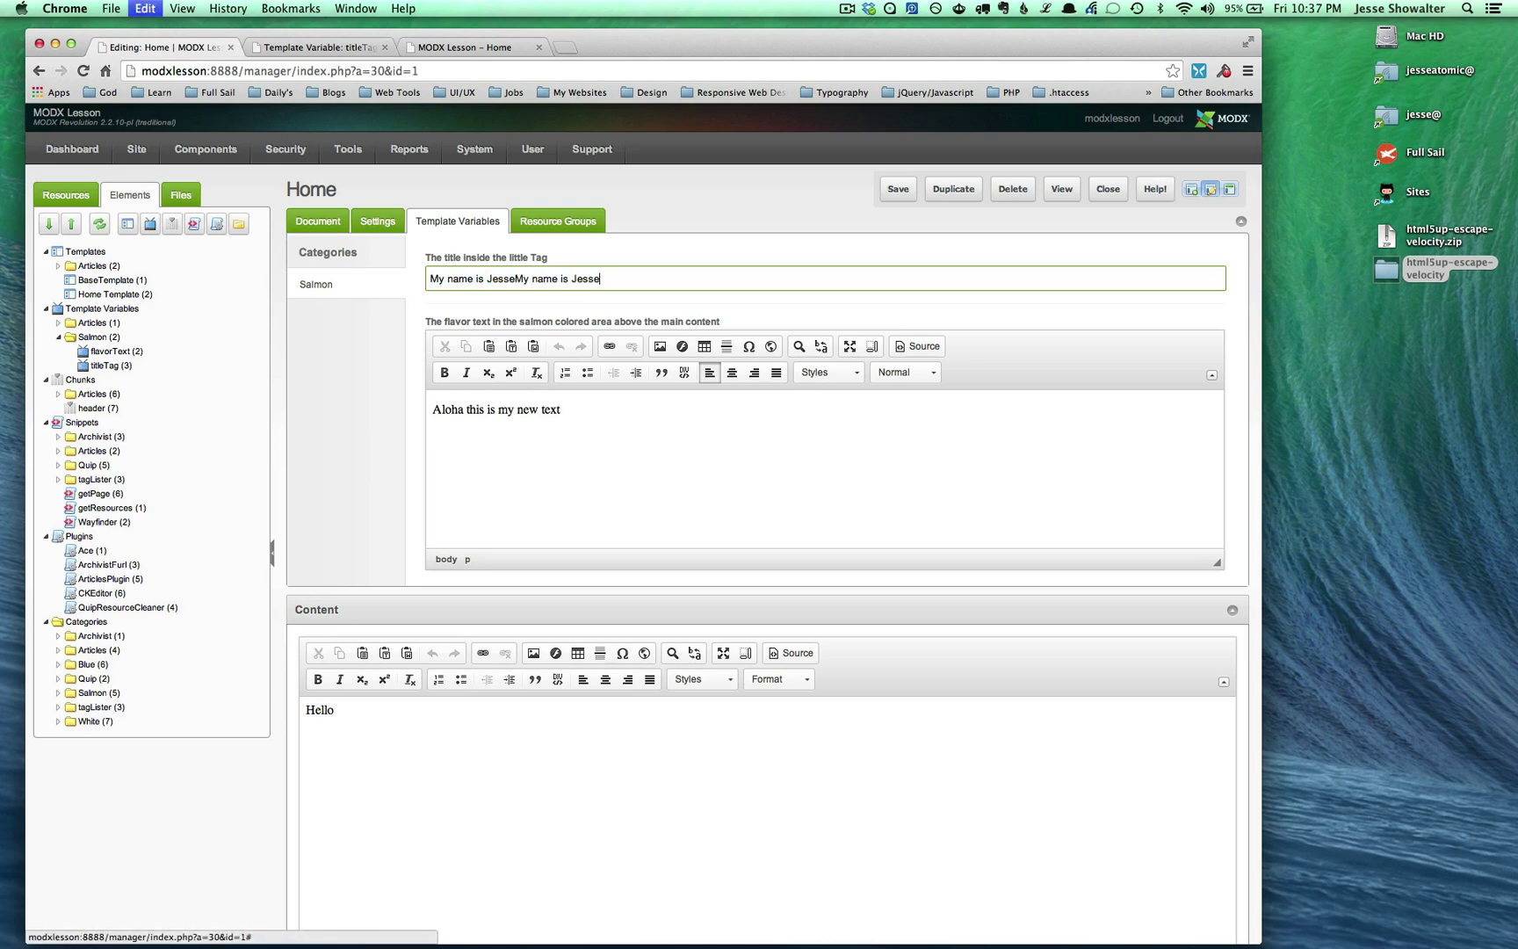
key("super+v")
key("super+v")
type("jklkjlkj")
key("super+a")
key("BackSpace")
type("My name is Jesse")
left_click(909, 193)
Reload the live home page, compare it with the manager, and narrow the browser window.
key("super+alt+Left")
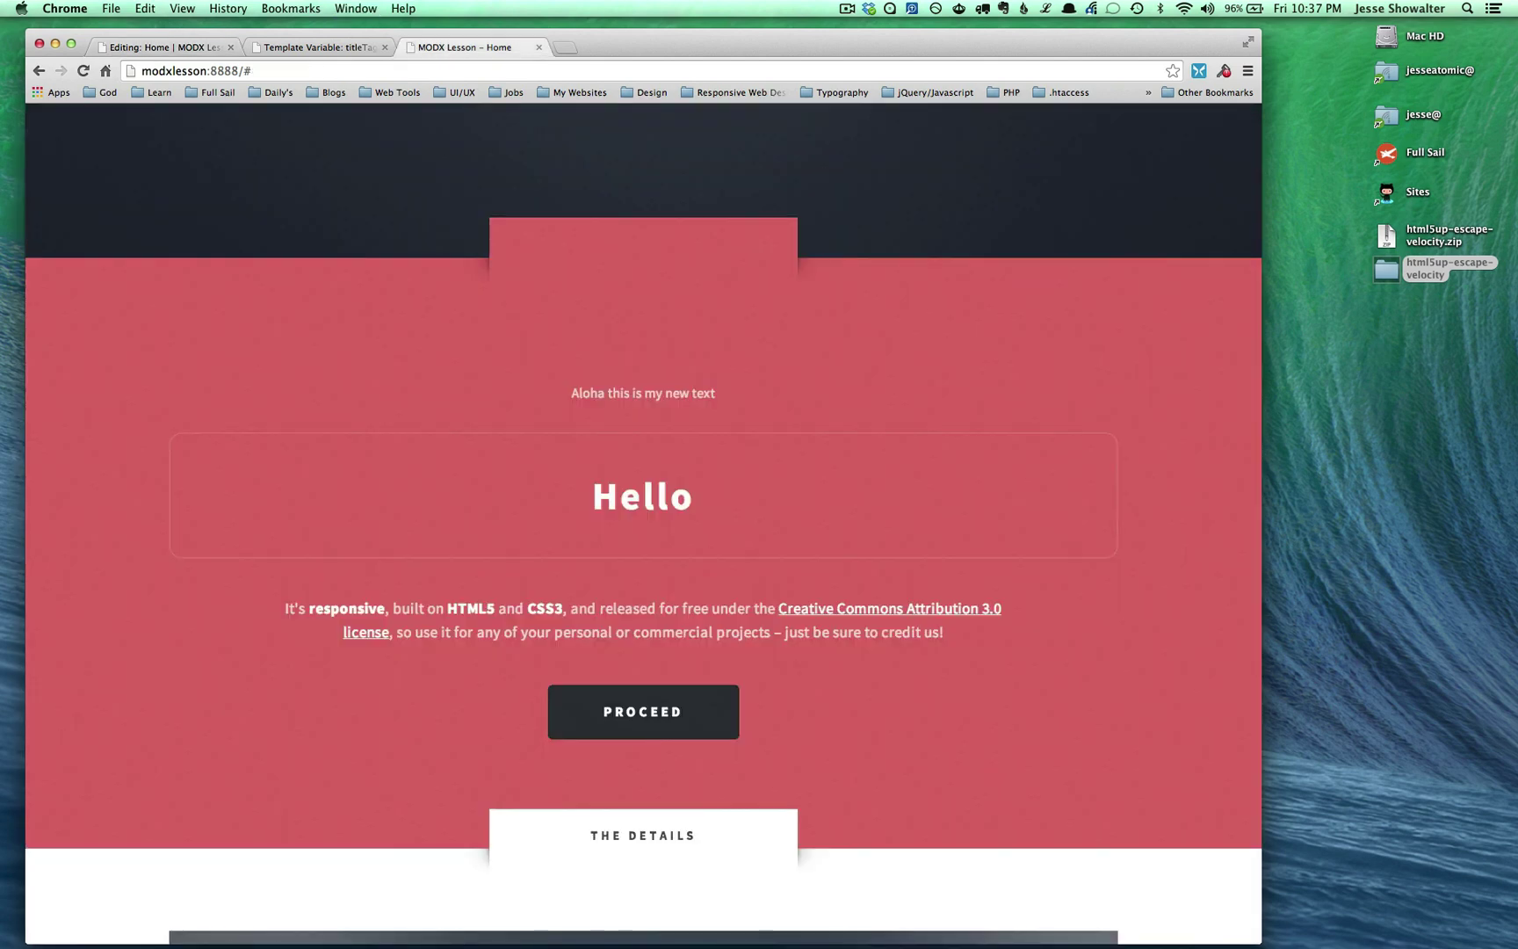
key("super+r")
key("super+1")
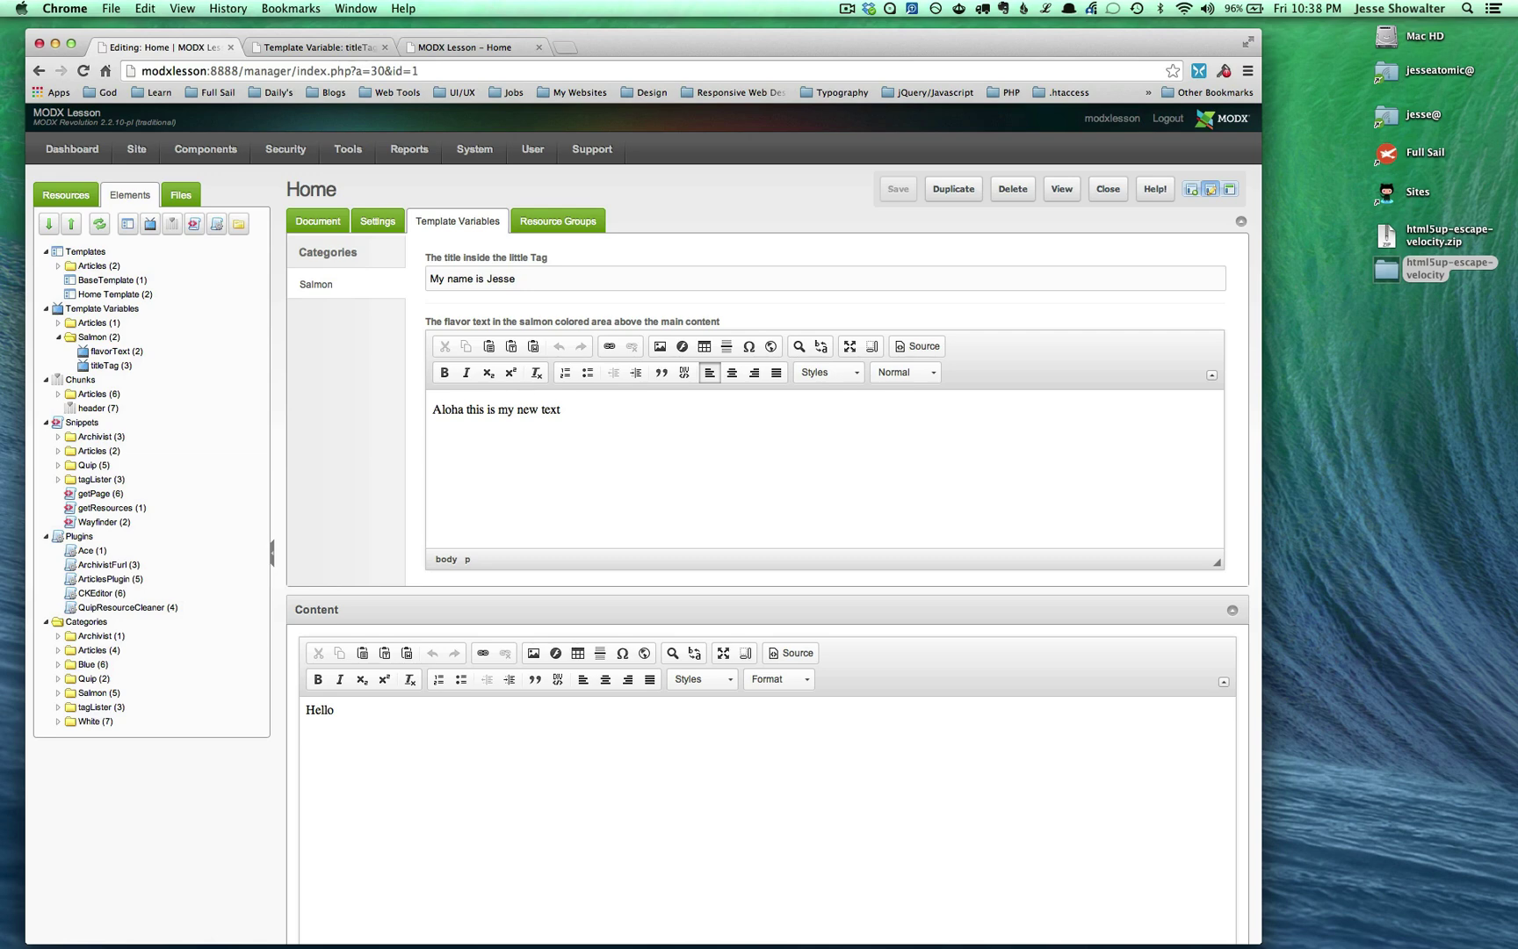
key("super+3")
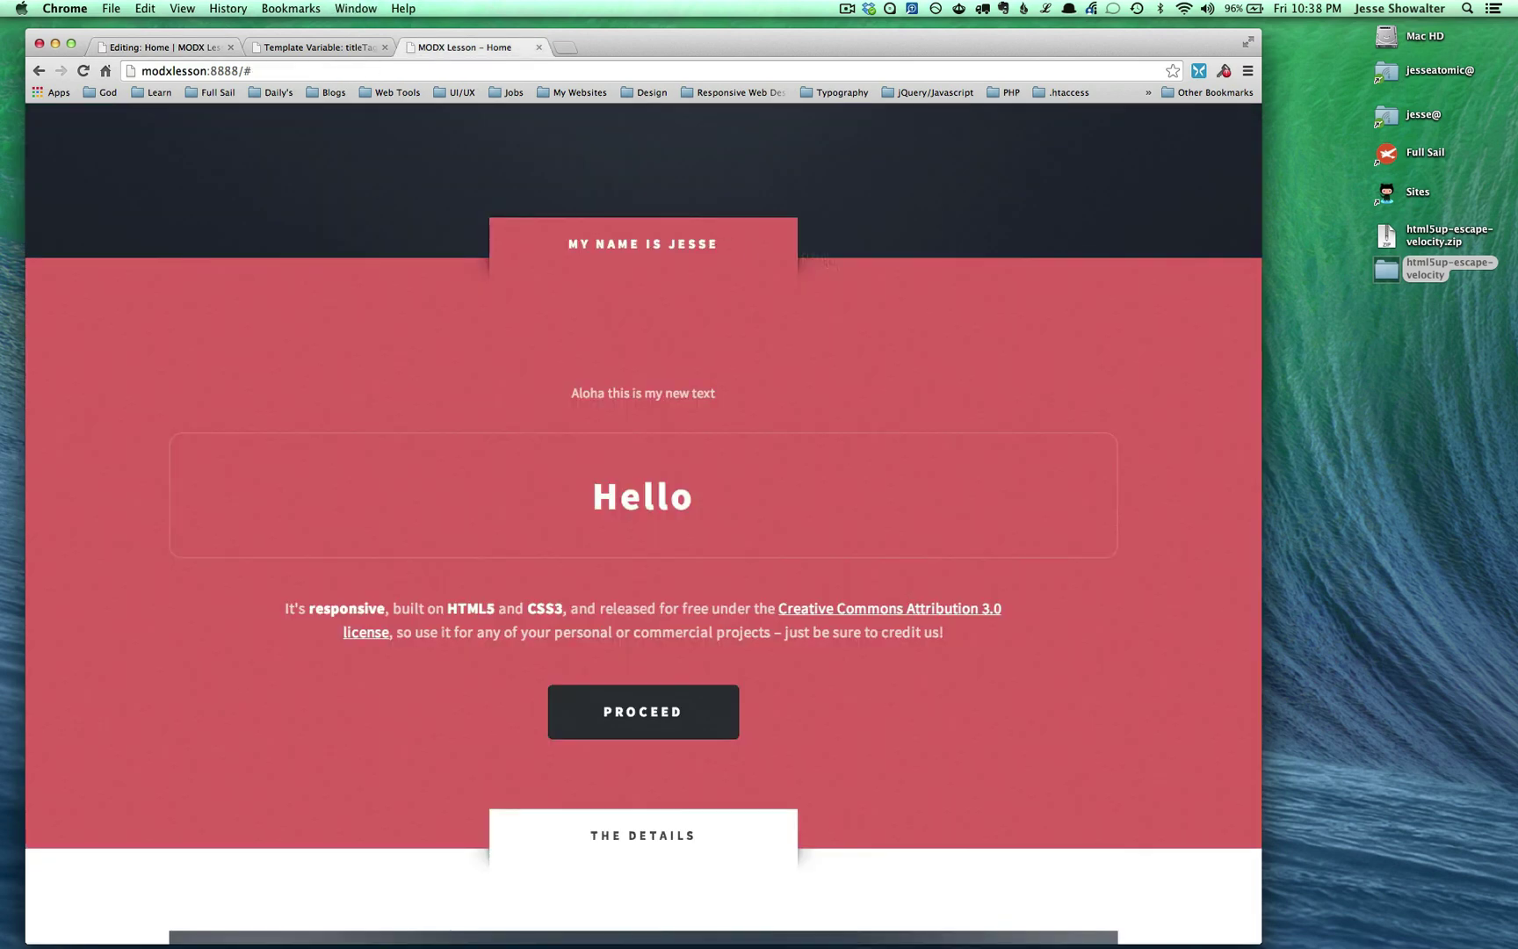
scroll(1003, 413, "up", 5)
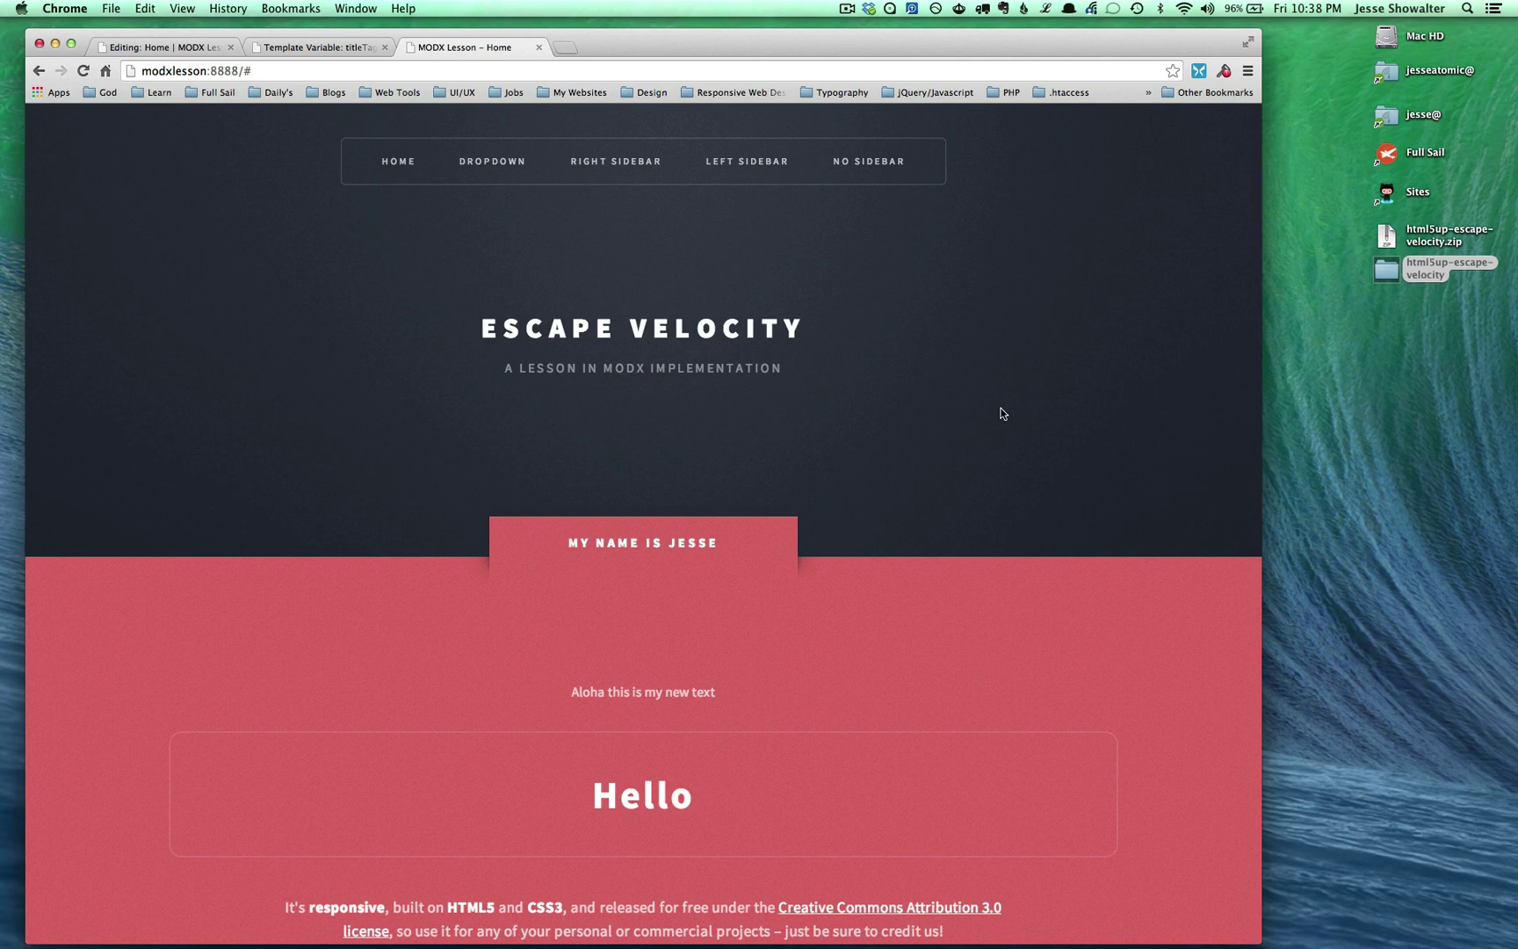
key("super+1")
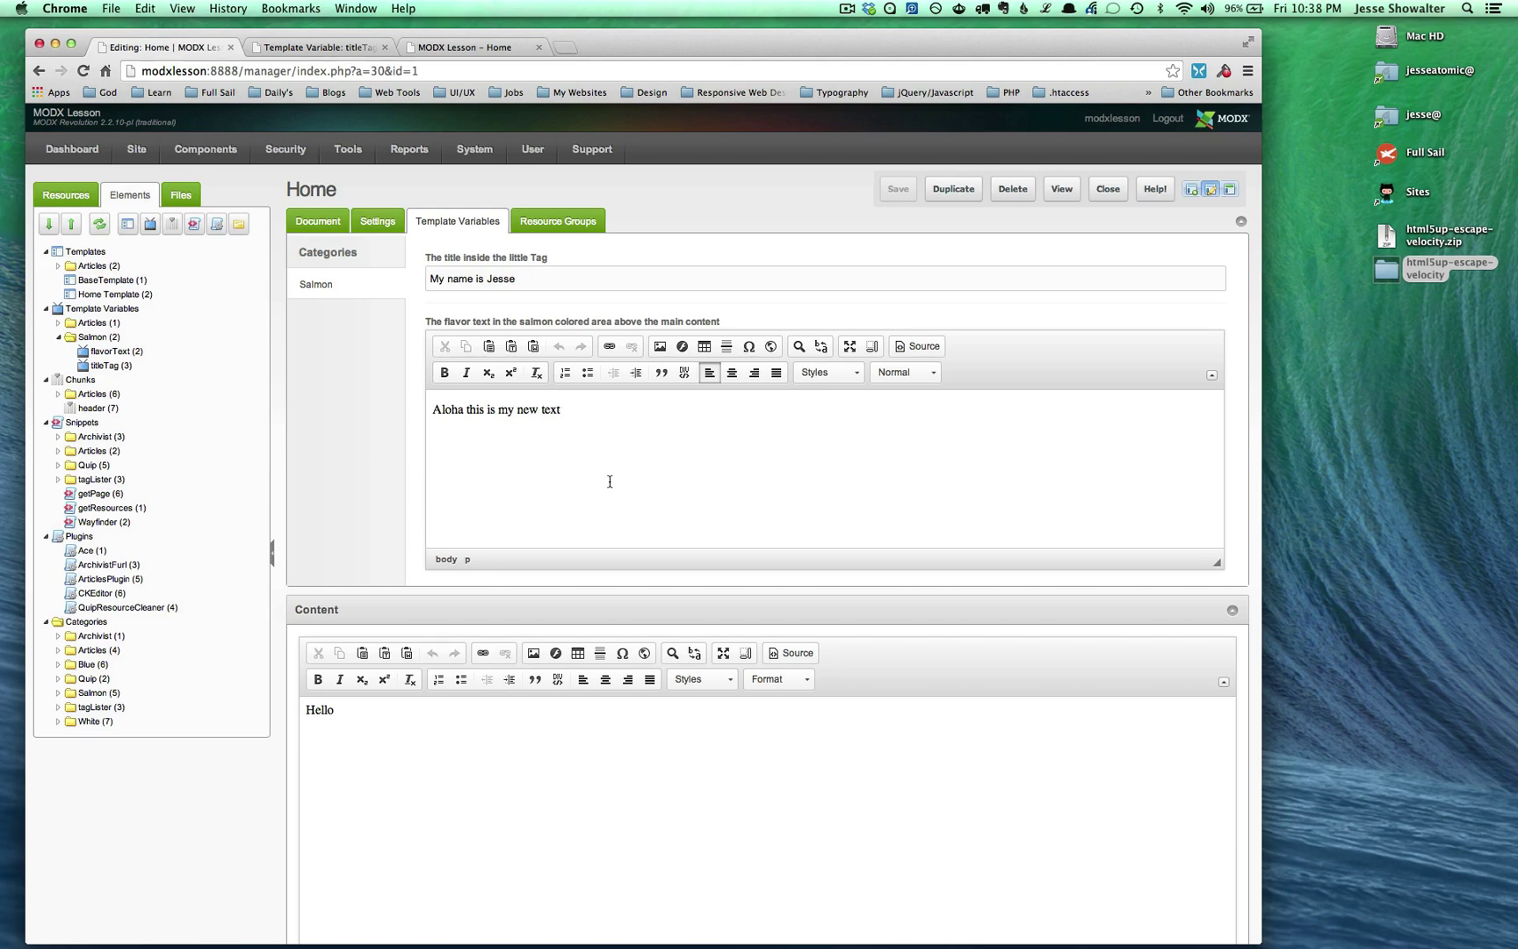
key("super+3")
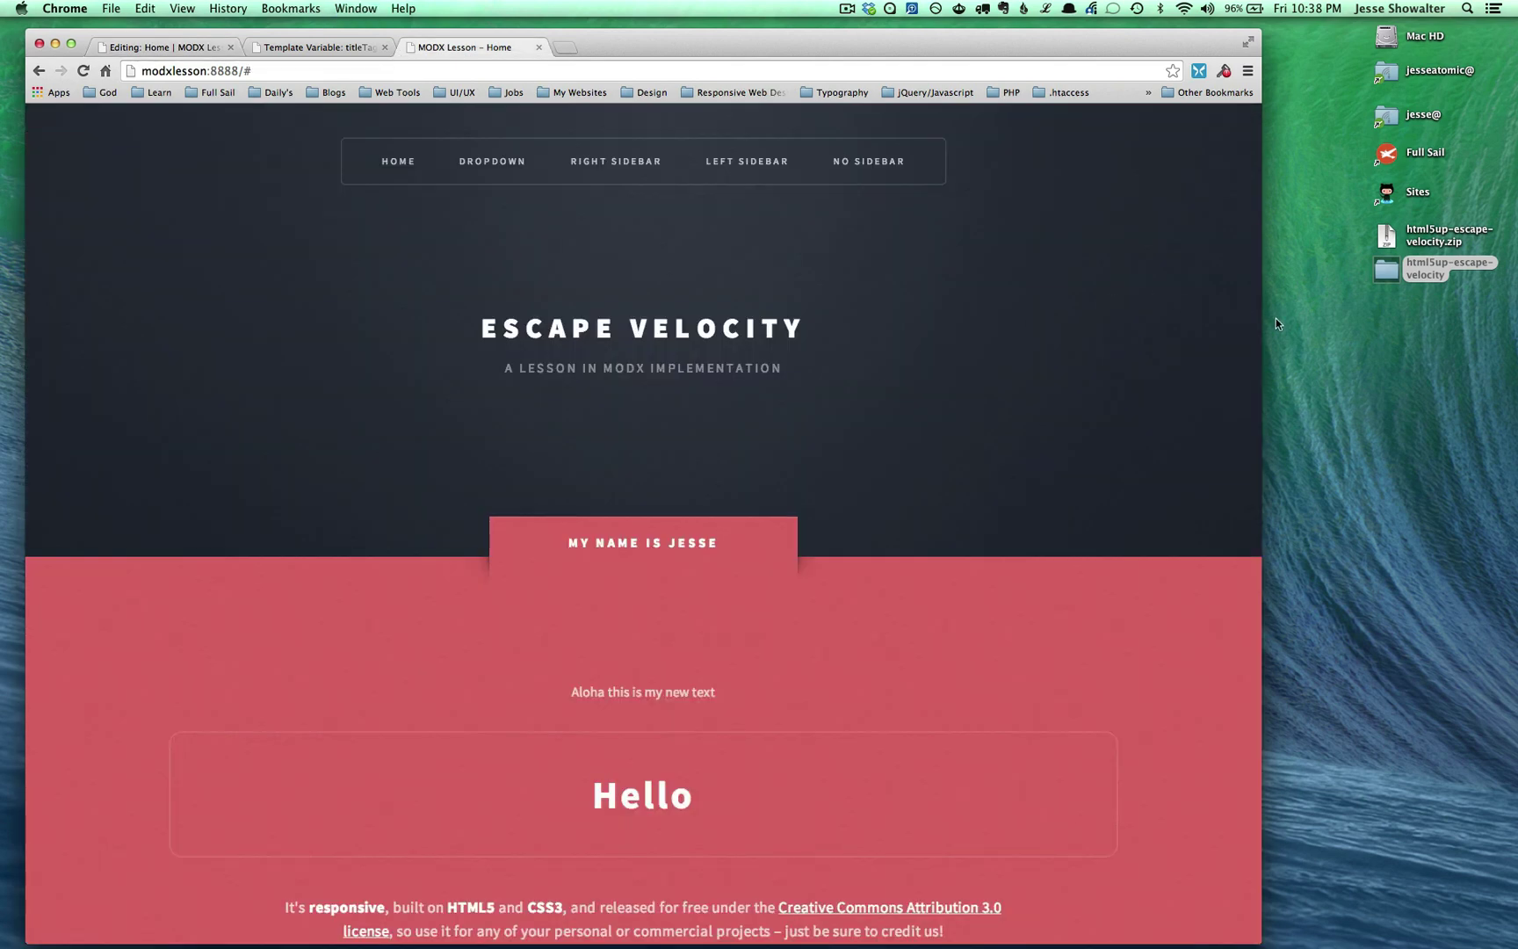
mouse_move(1263, 318)
left_mouse_down()
mouse_move(772, 326)
mouse_move(1285, 328)
mouse_move(1271, 328)
left_mouse_up()
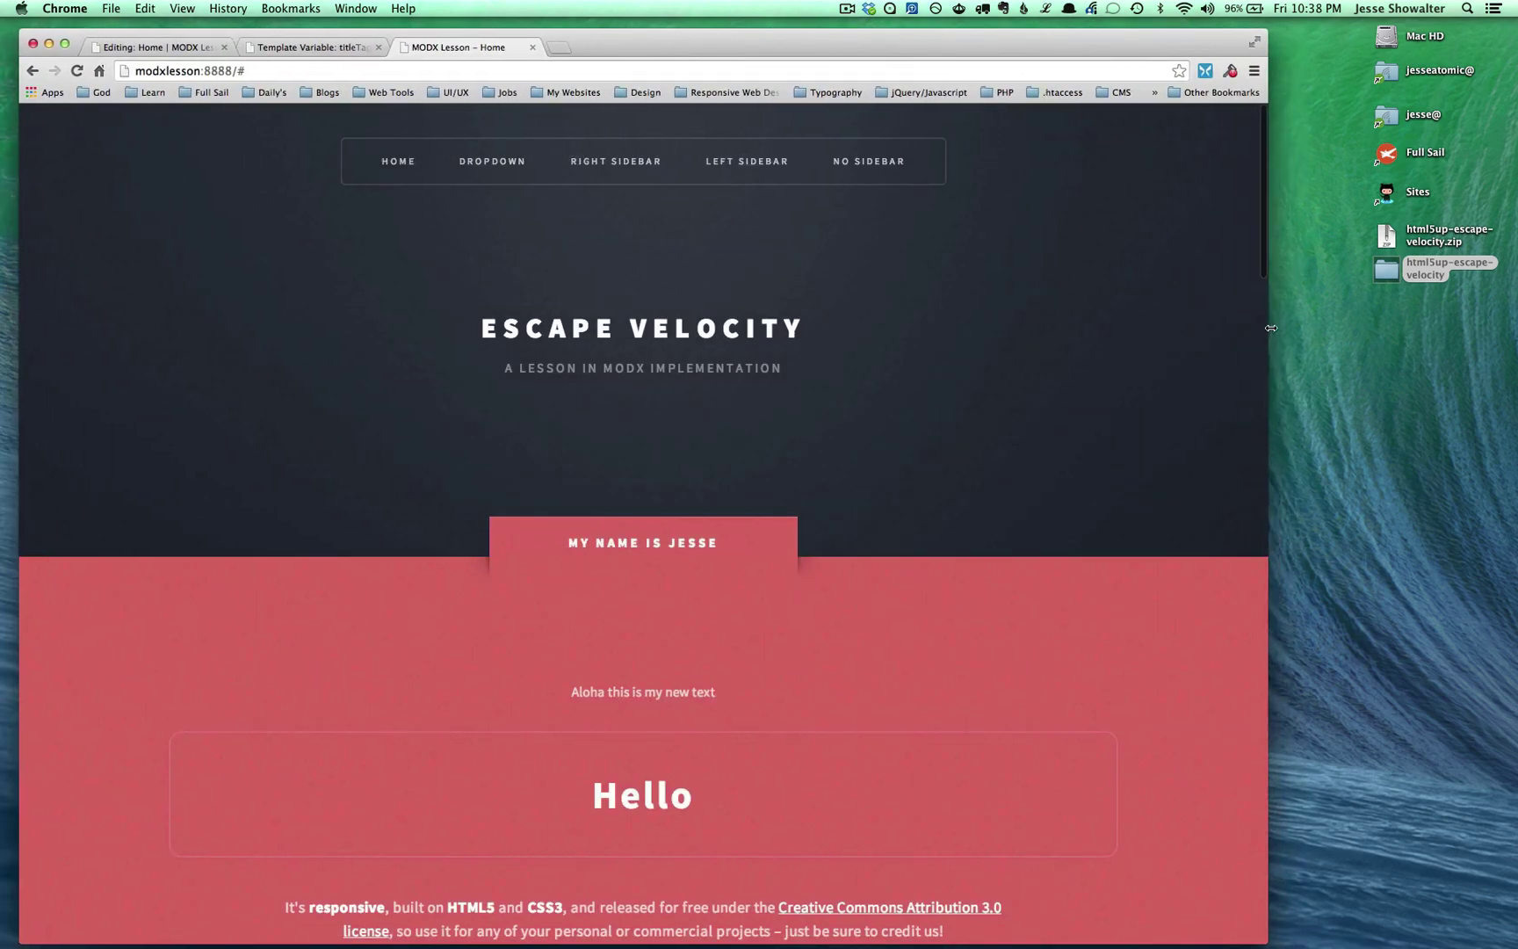
key("super+1")
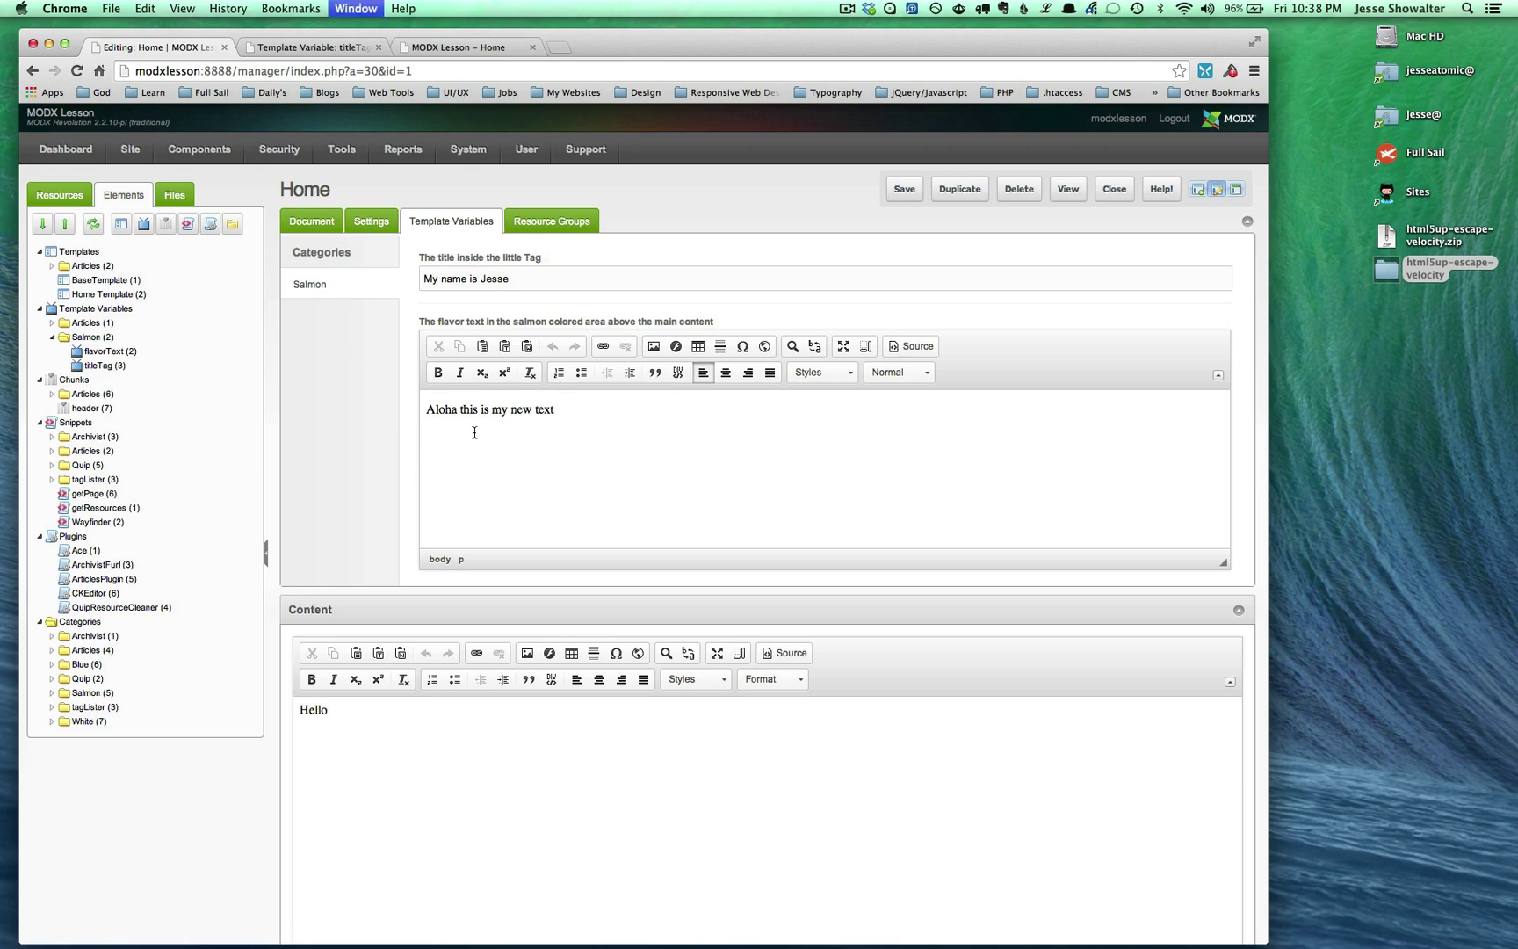
key("super+alt+Right")
key("super+alt+Right")
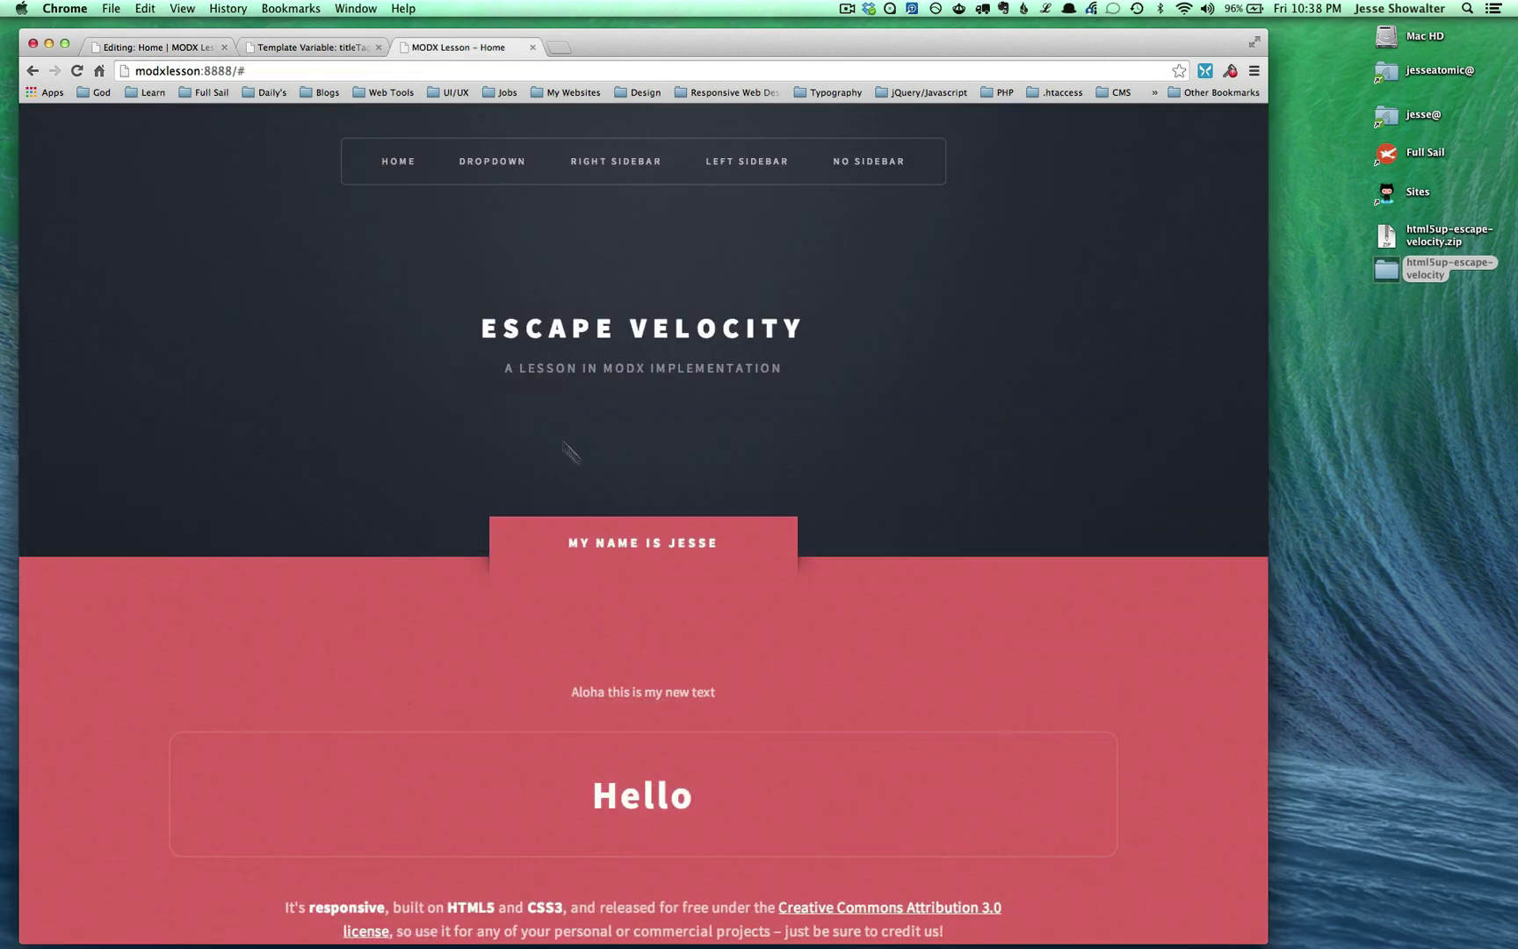
left_click_drag(585, 547, 720, 541)
scroll(719, 599, "down", 5)
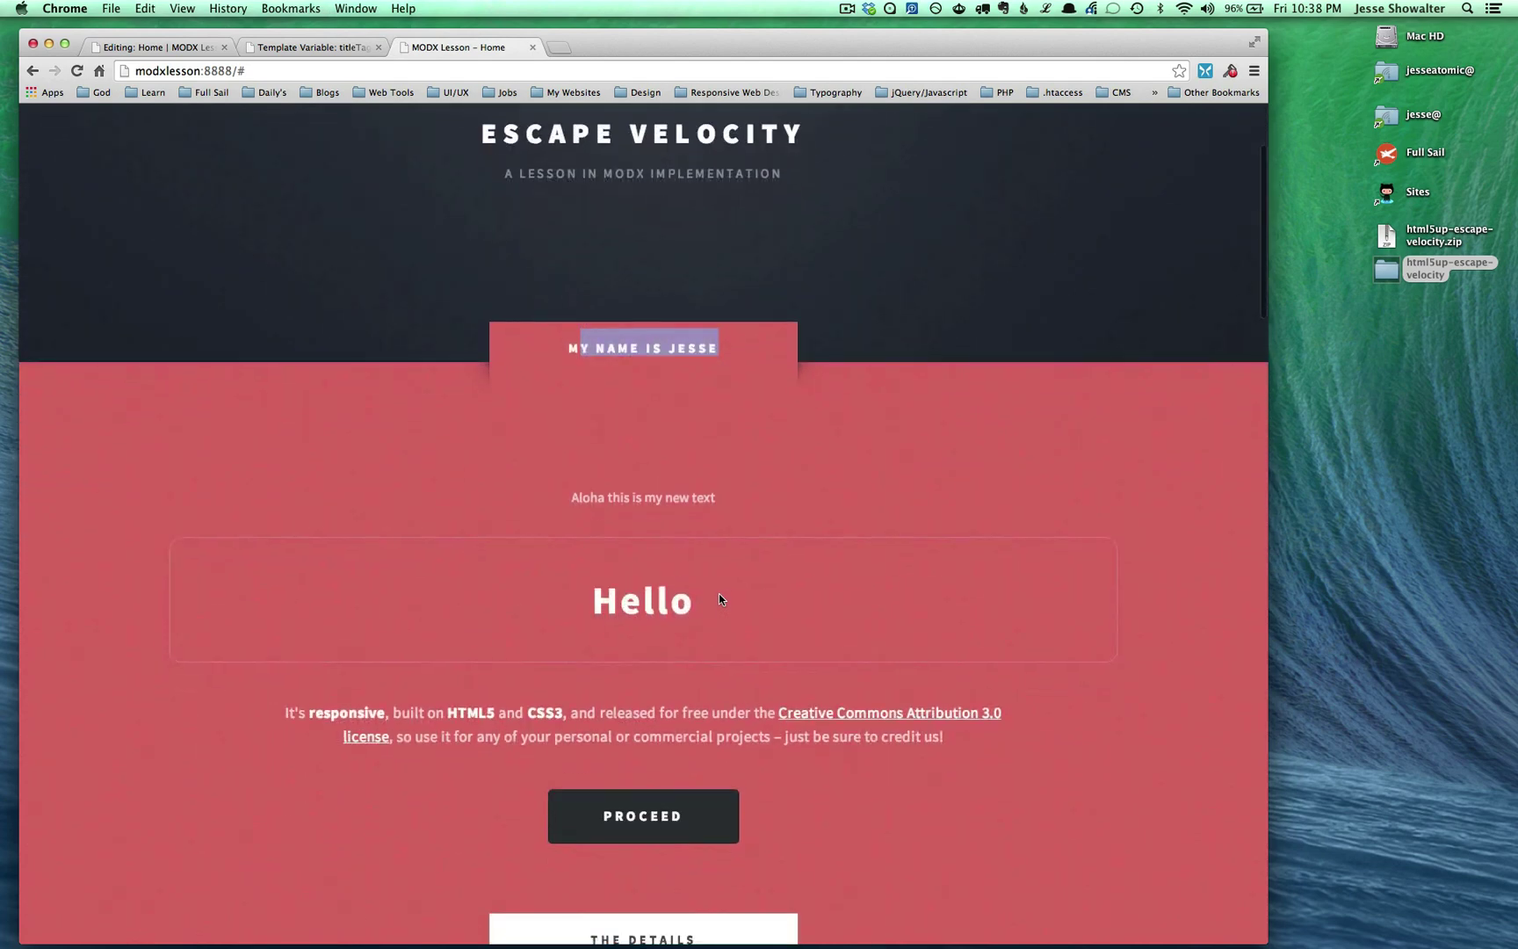
key("super+alt+Left")
key("super+alt+Left")
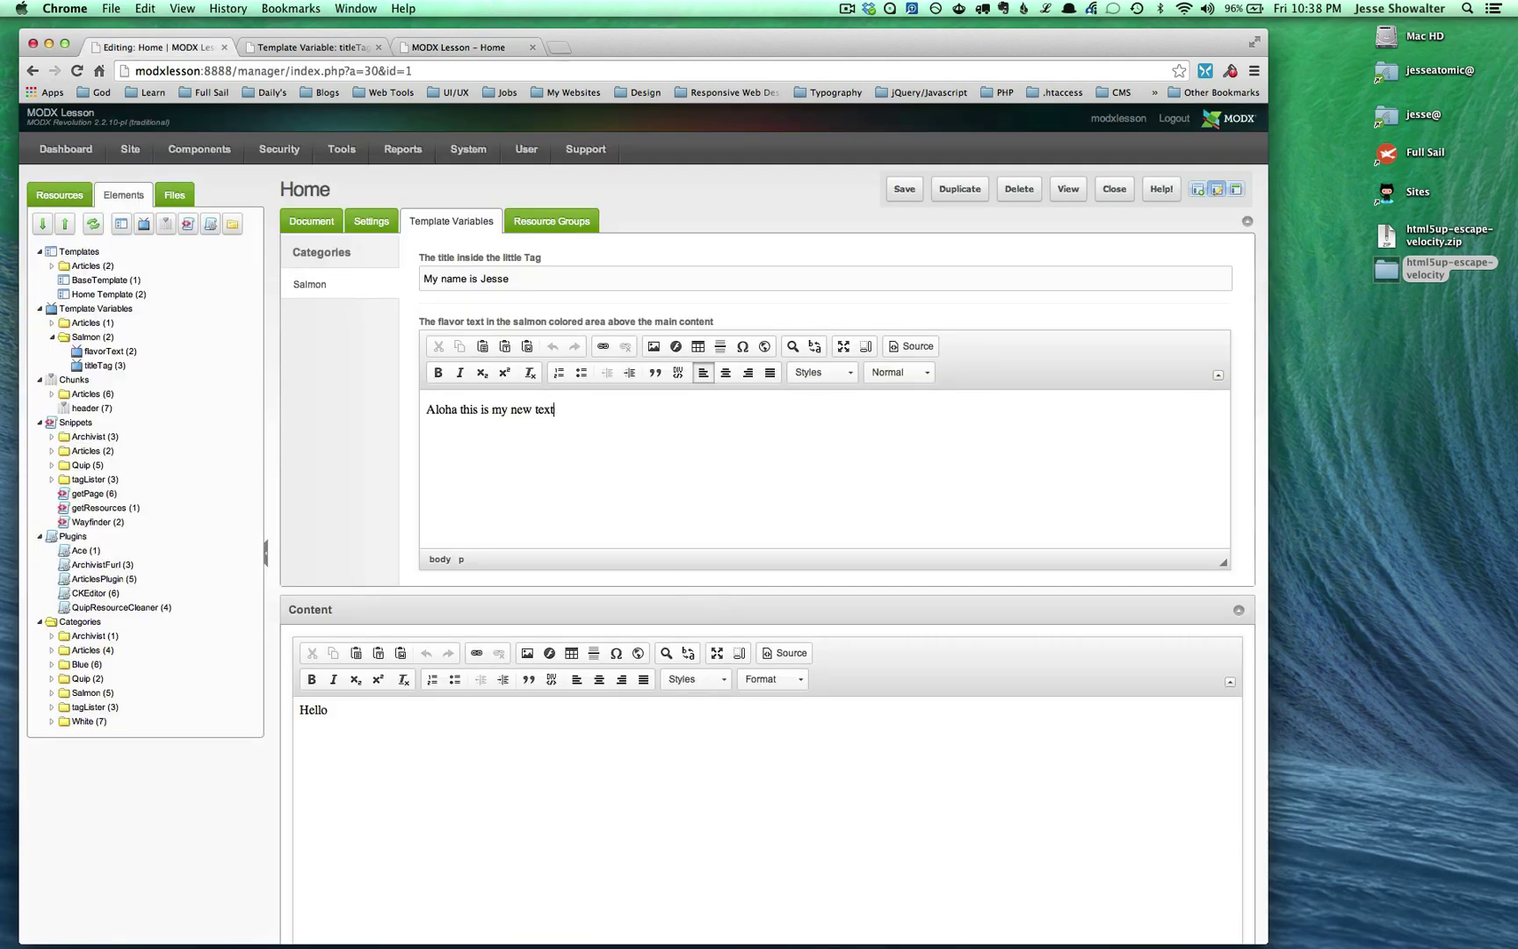
mouse_move(469, 149)
left_click(453, 48)
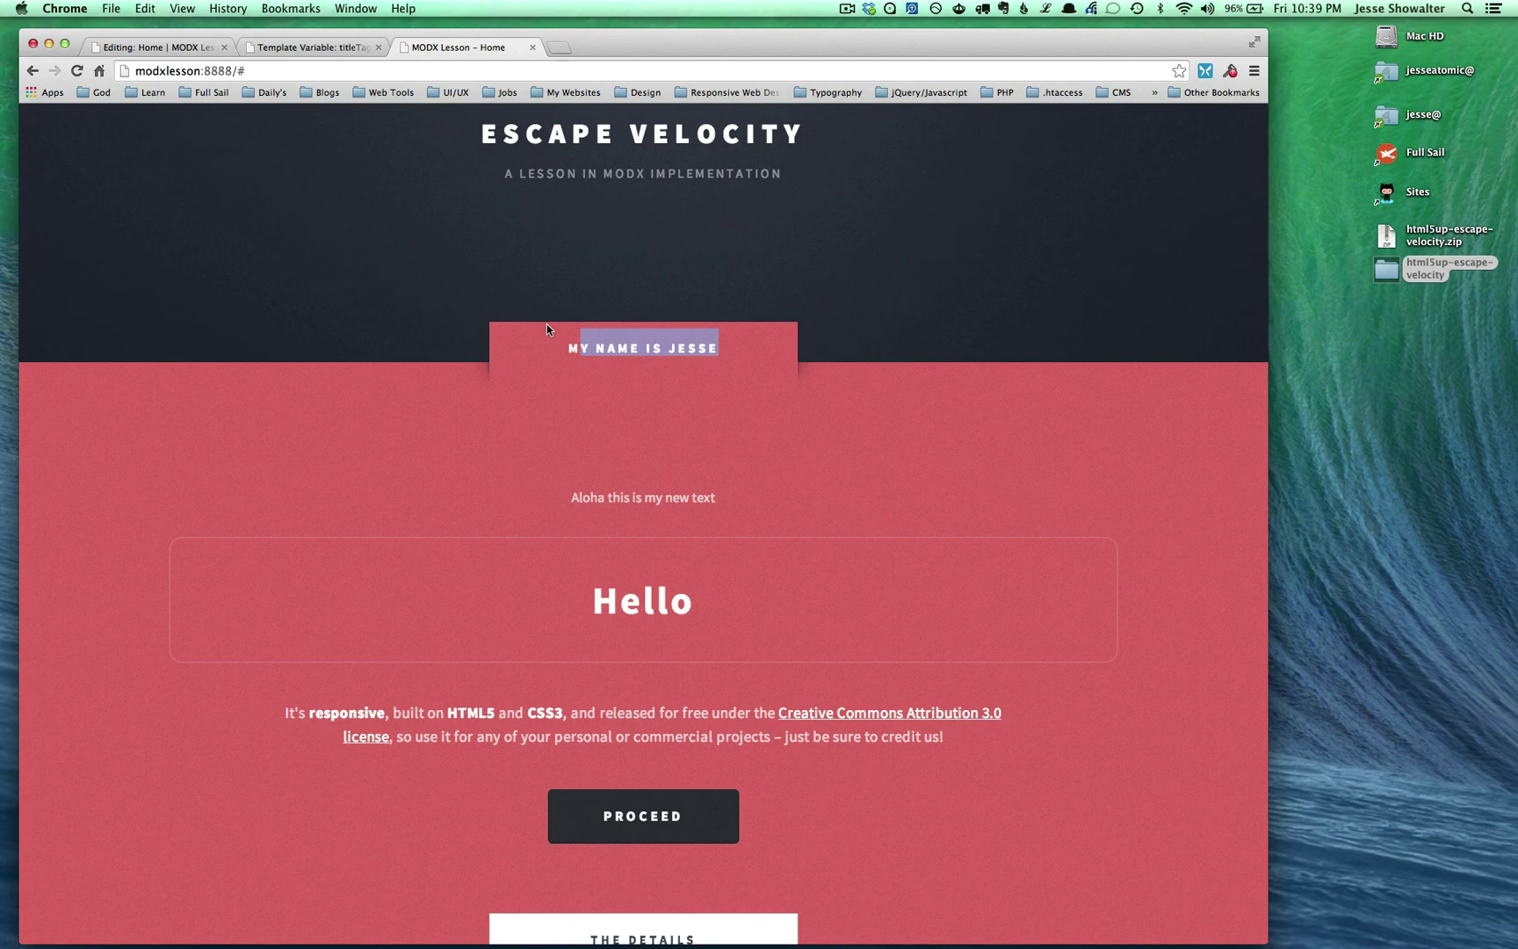
scroll(546, 329, "down", 3)
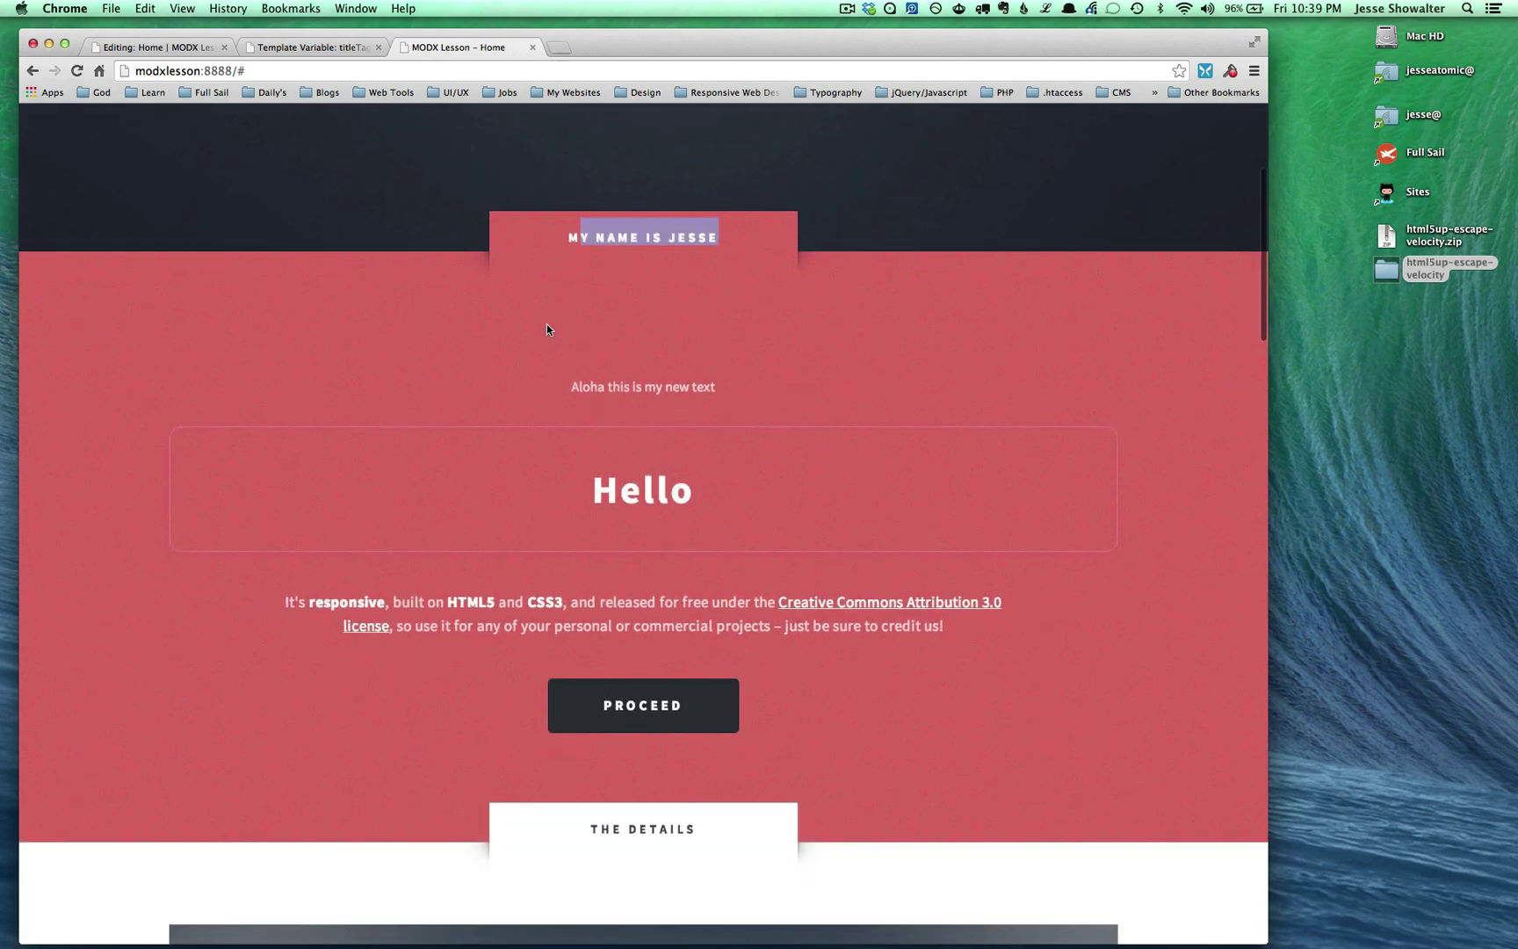
scroll(289, 335, "down", 10)
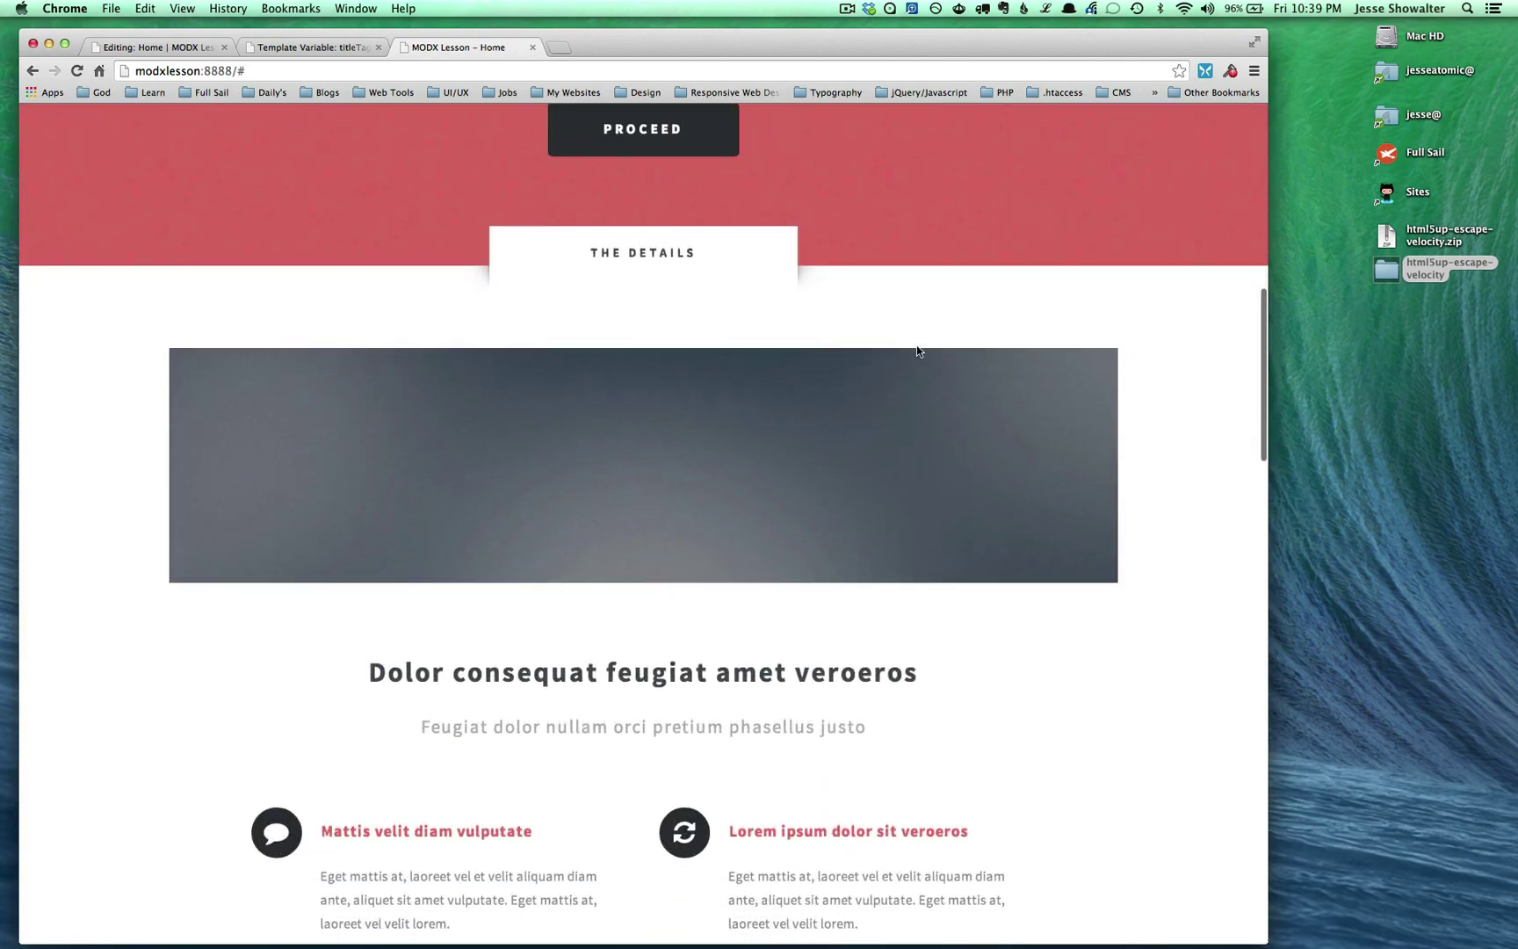
scroll(1084, 375, "down", 5)
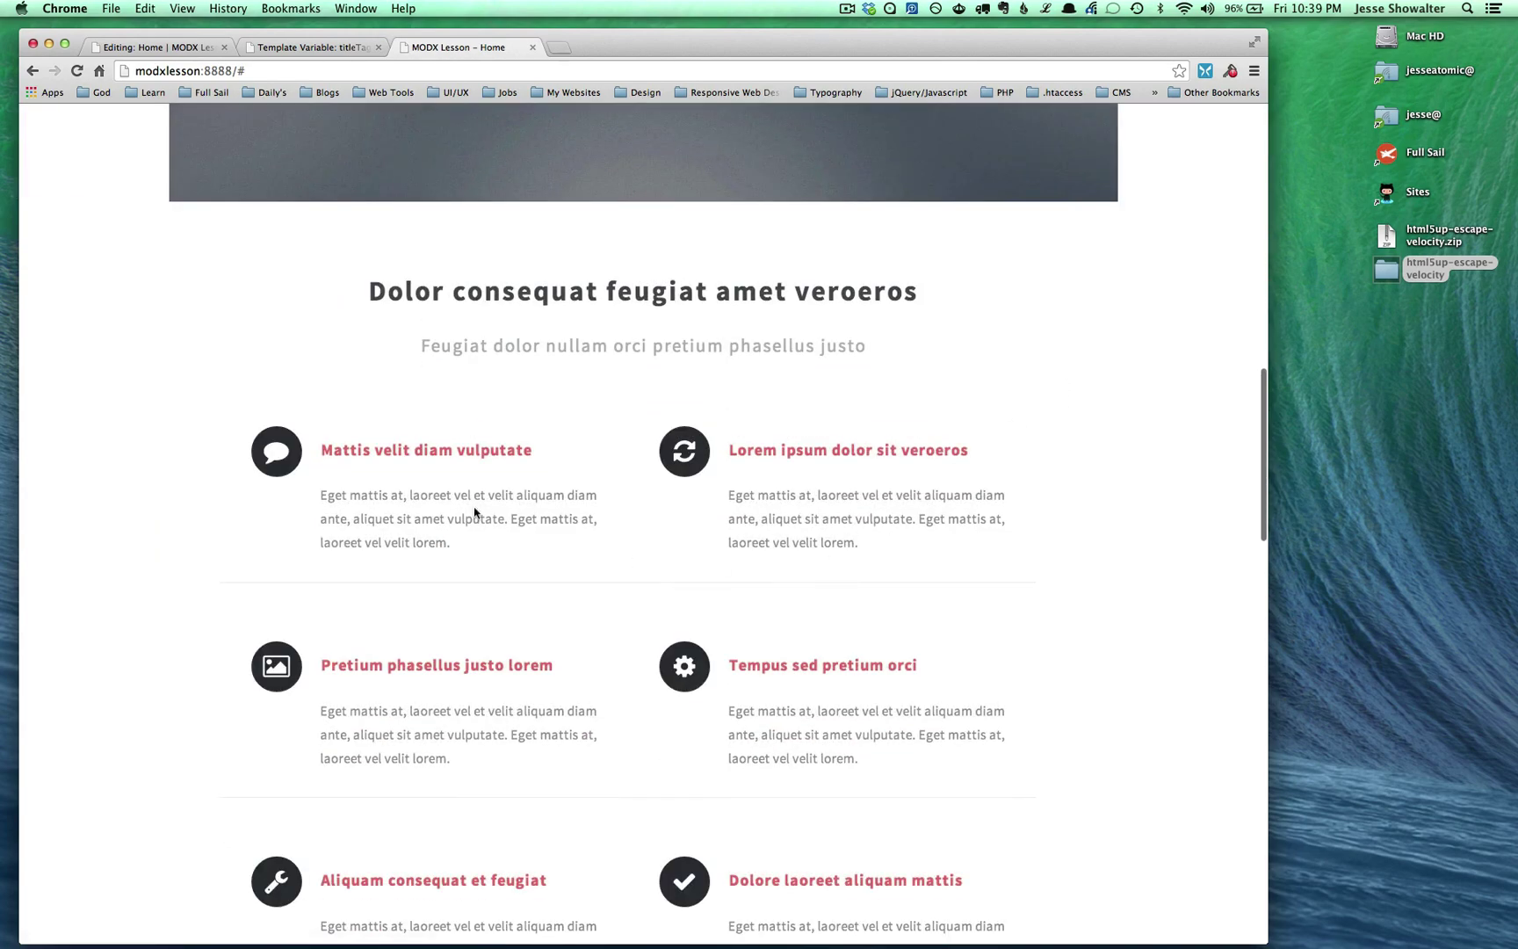
scroll(849, 549, "down", 10)
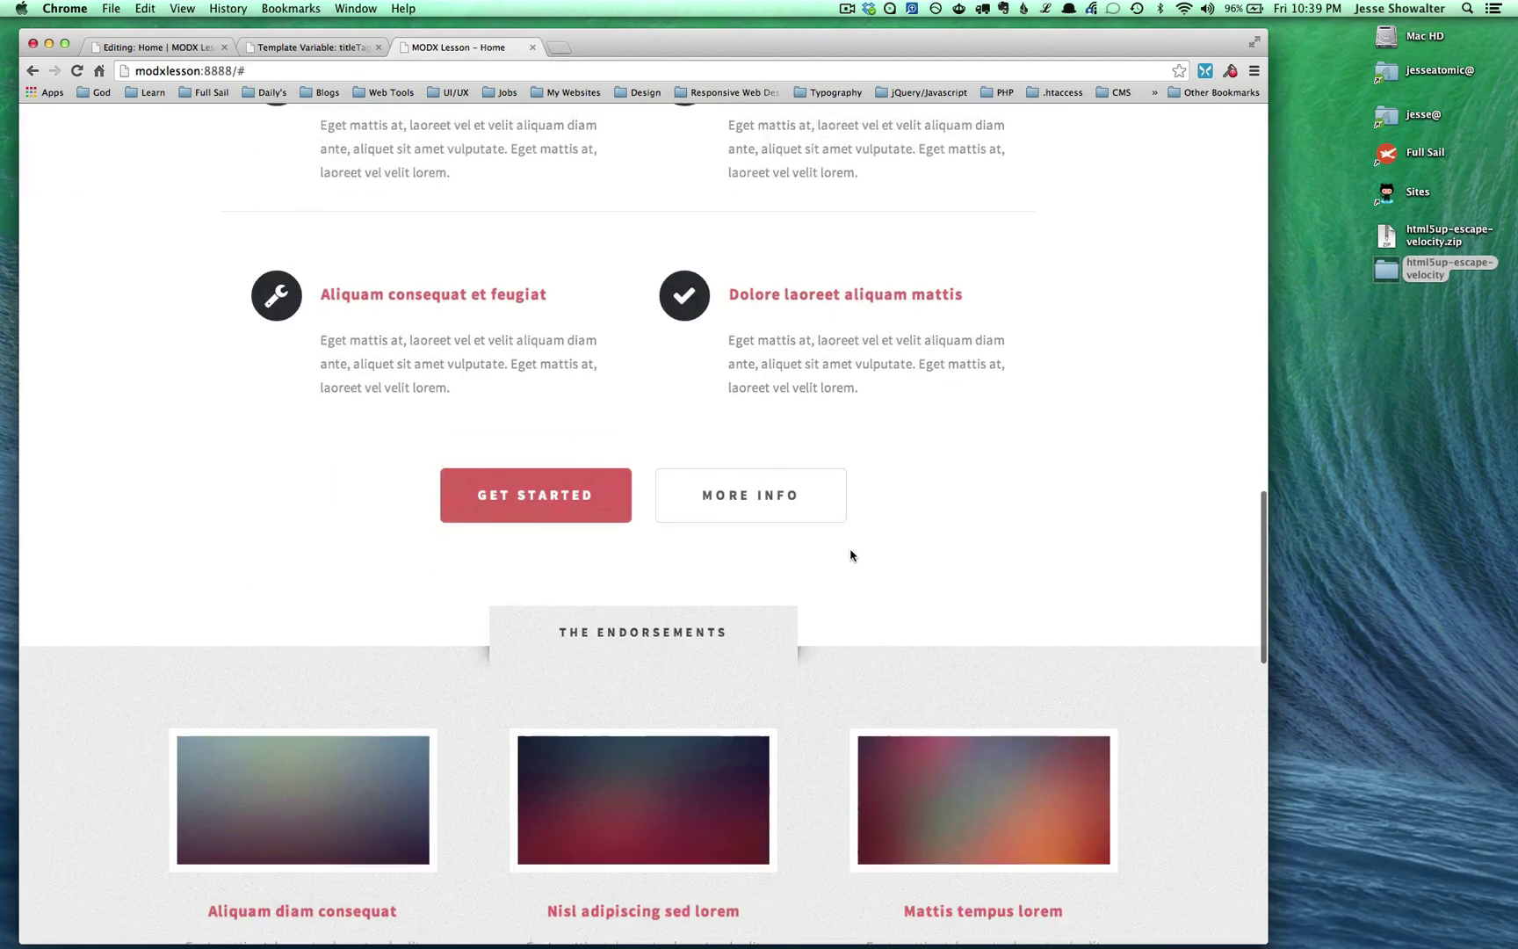
scroll(616, 533, "down", 8)
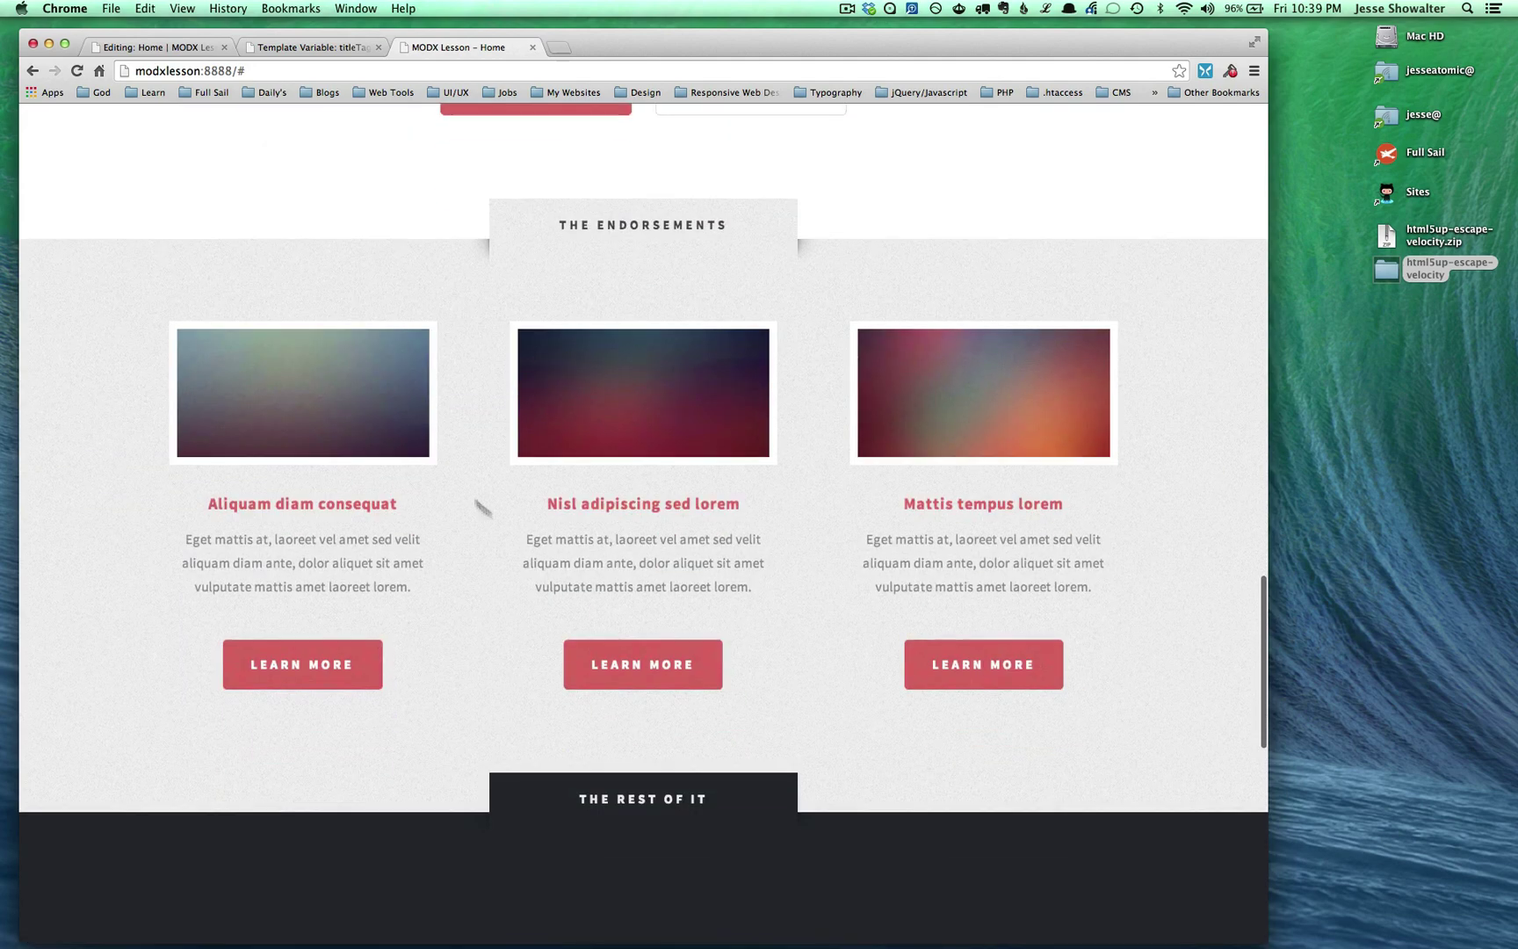
scroll(616, 485, "up", 15)
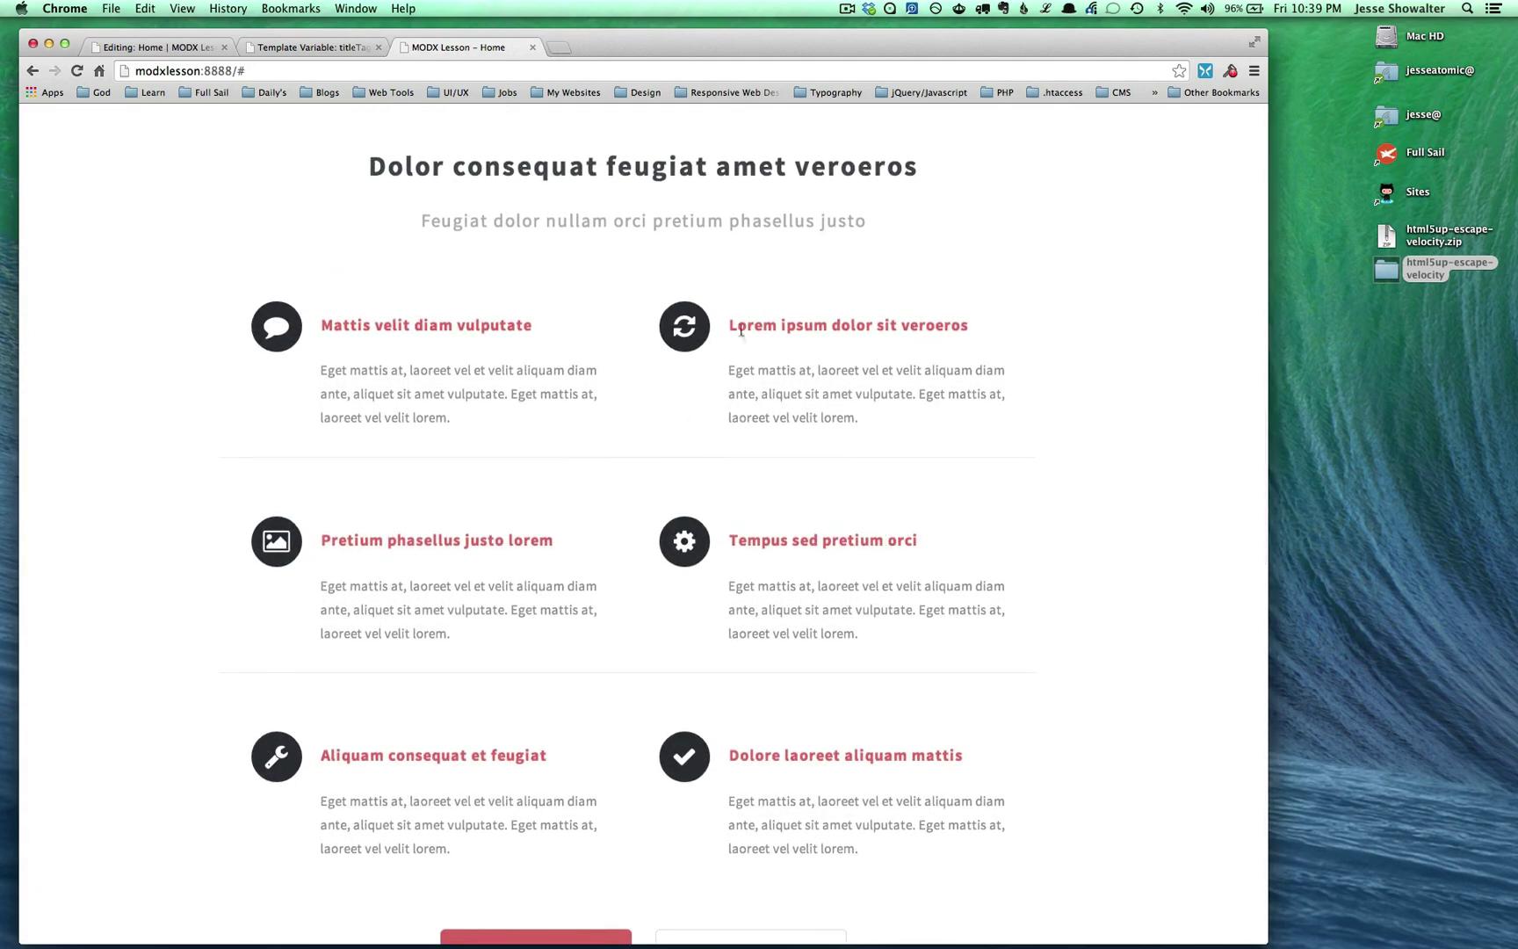
left_click_drag(736, 326, 871, 413)
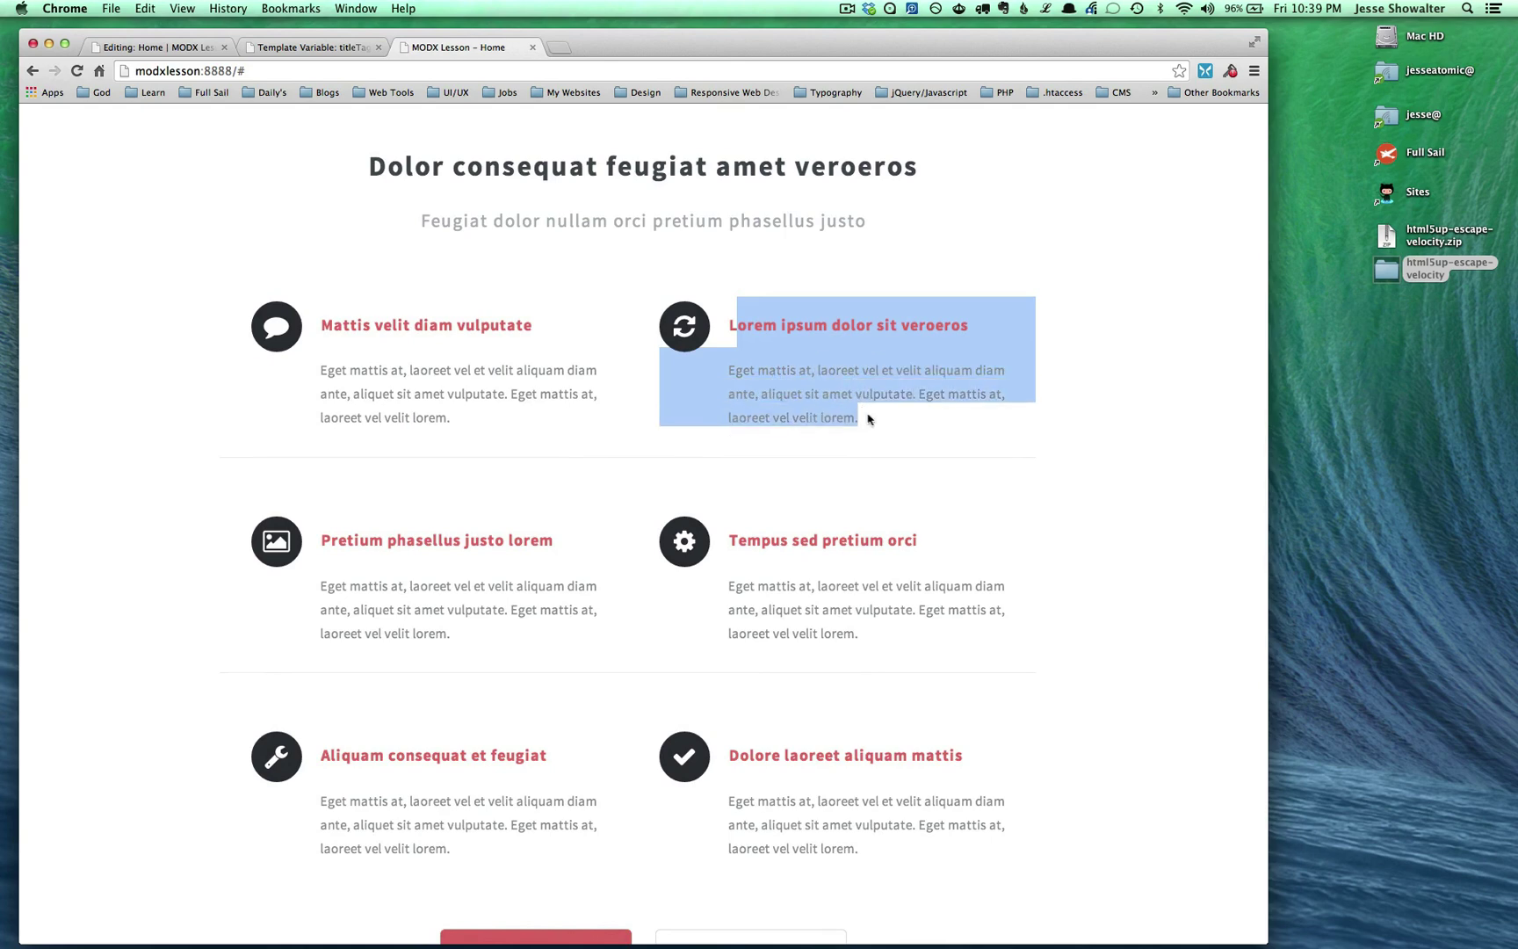
left_click(877, 420)
left_click_drag(874, 847, 268, 327)
left_click(212, 243)
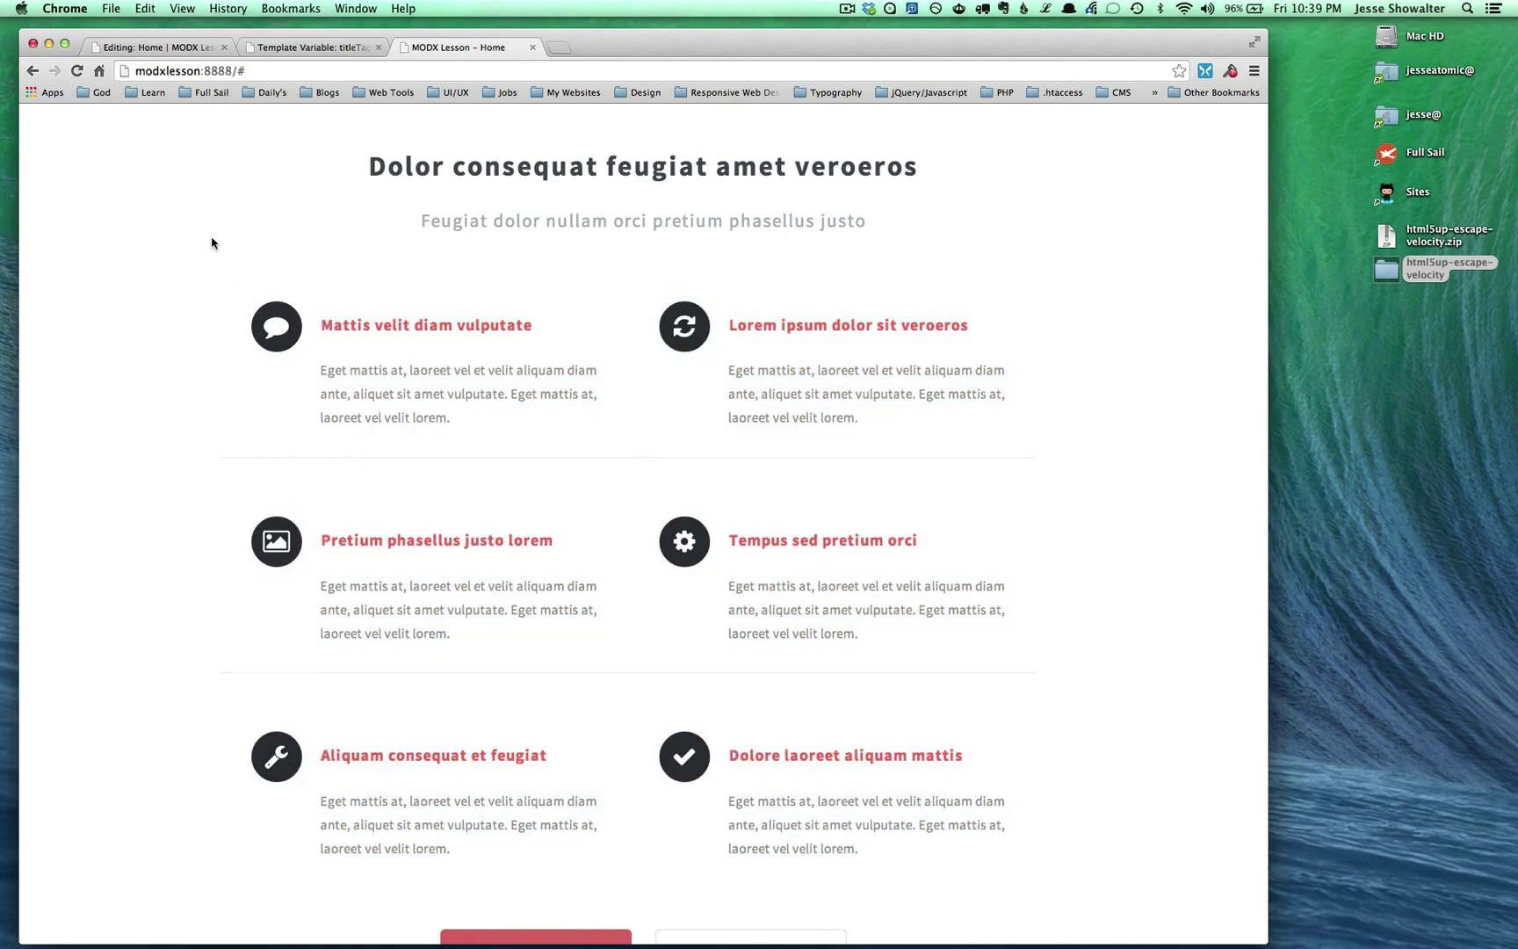
scroll(212, 244, "up", 3)
scroll(212, 244, "left", 3)
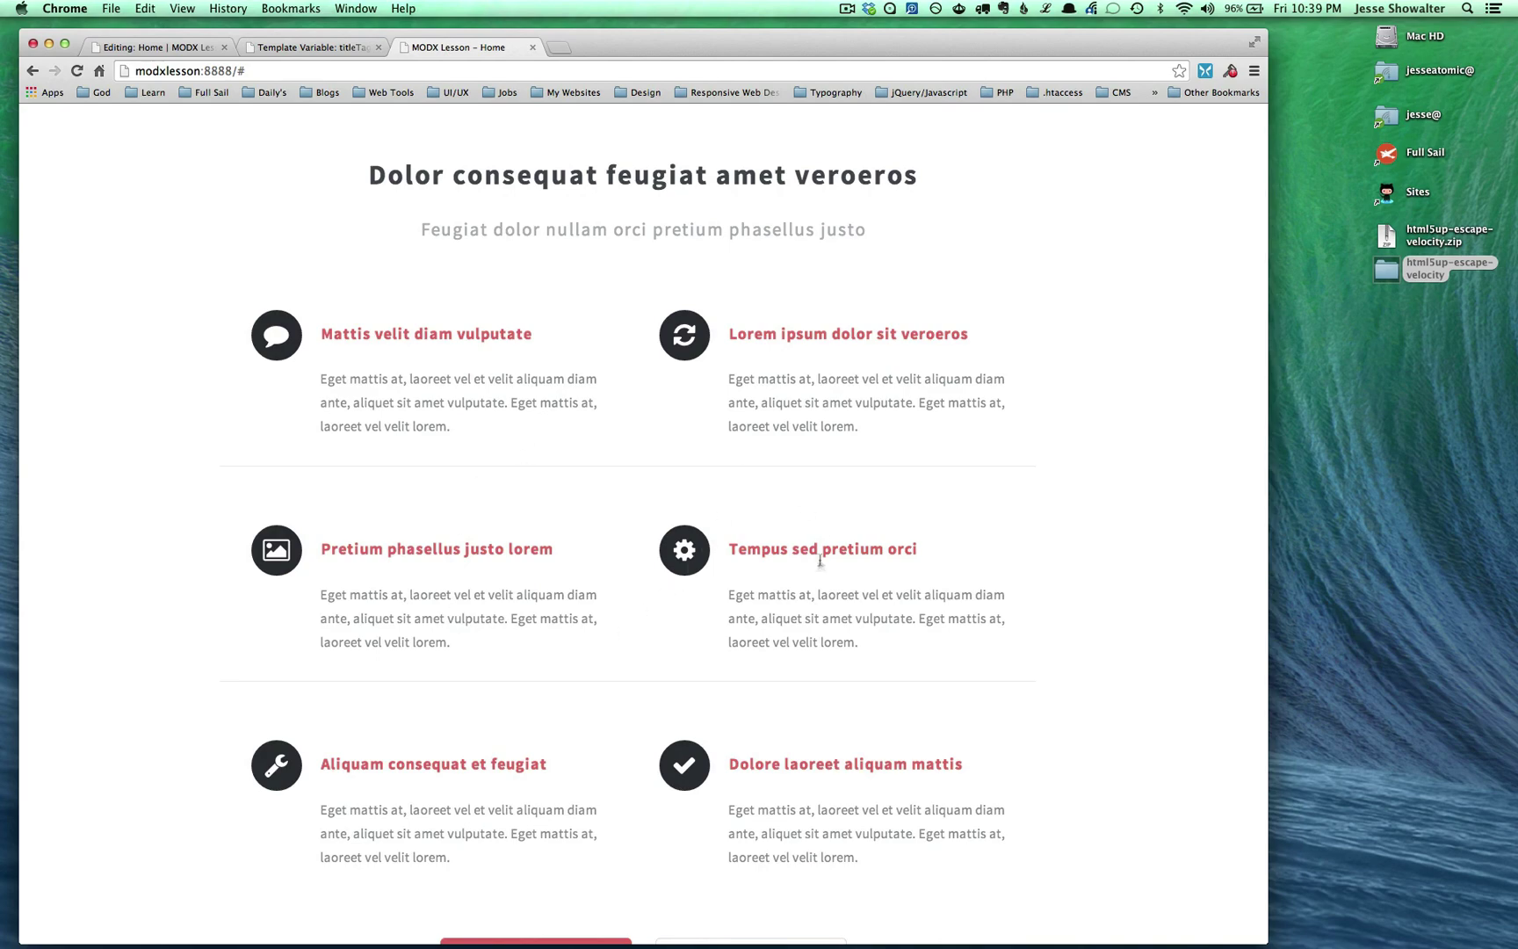
scroll(781, 397, "up", 15)
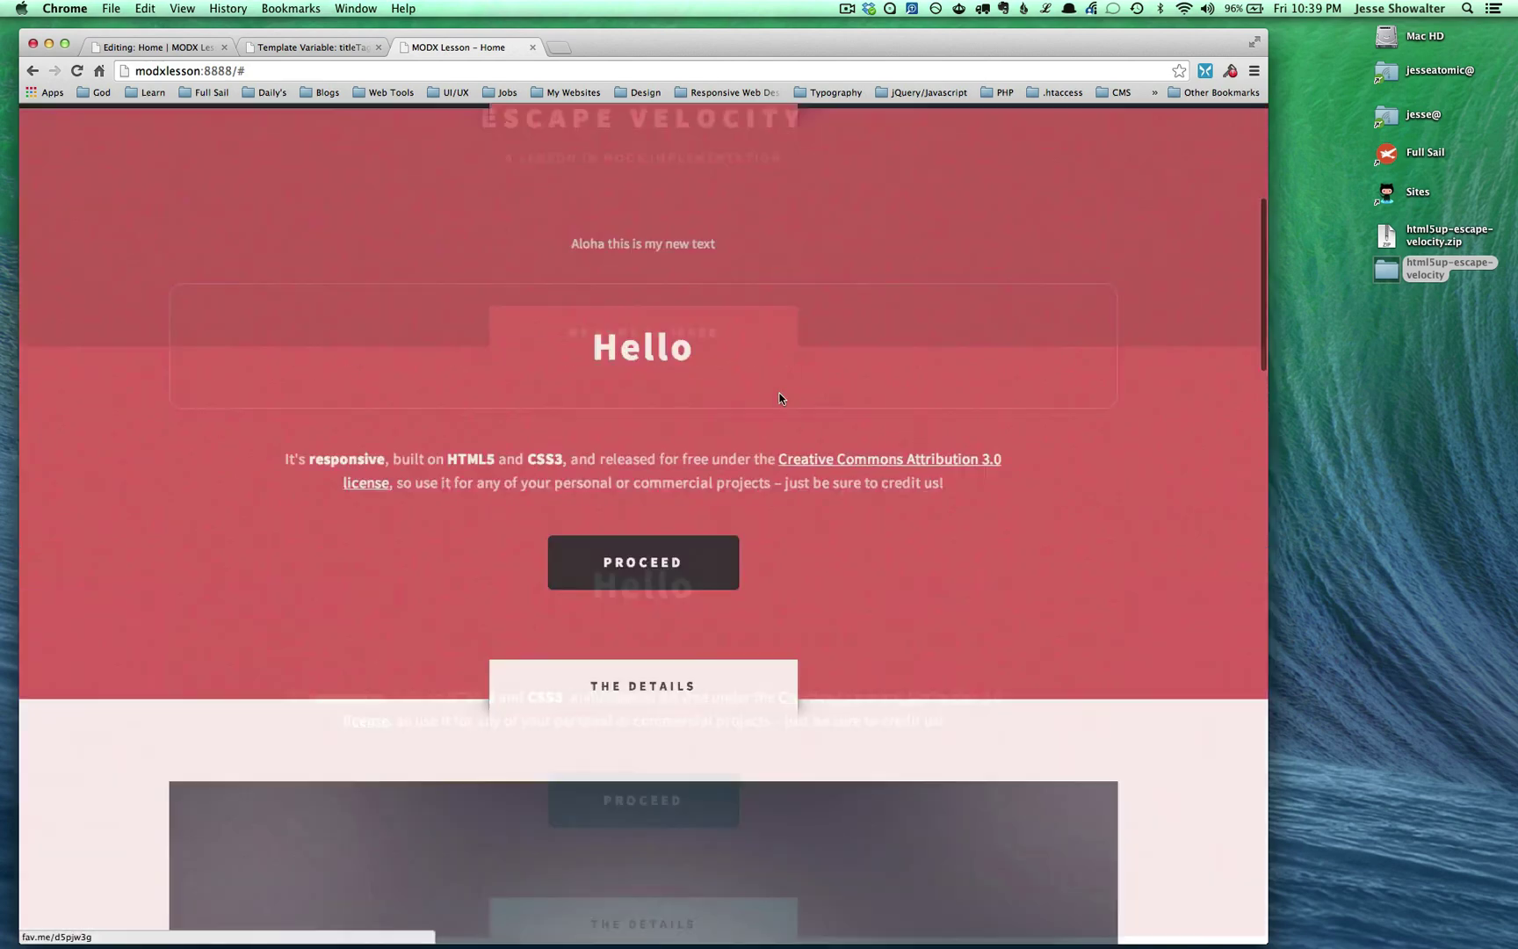
scroll(779, 394, "down", 10)
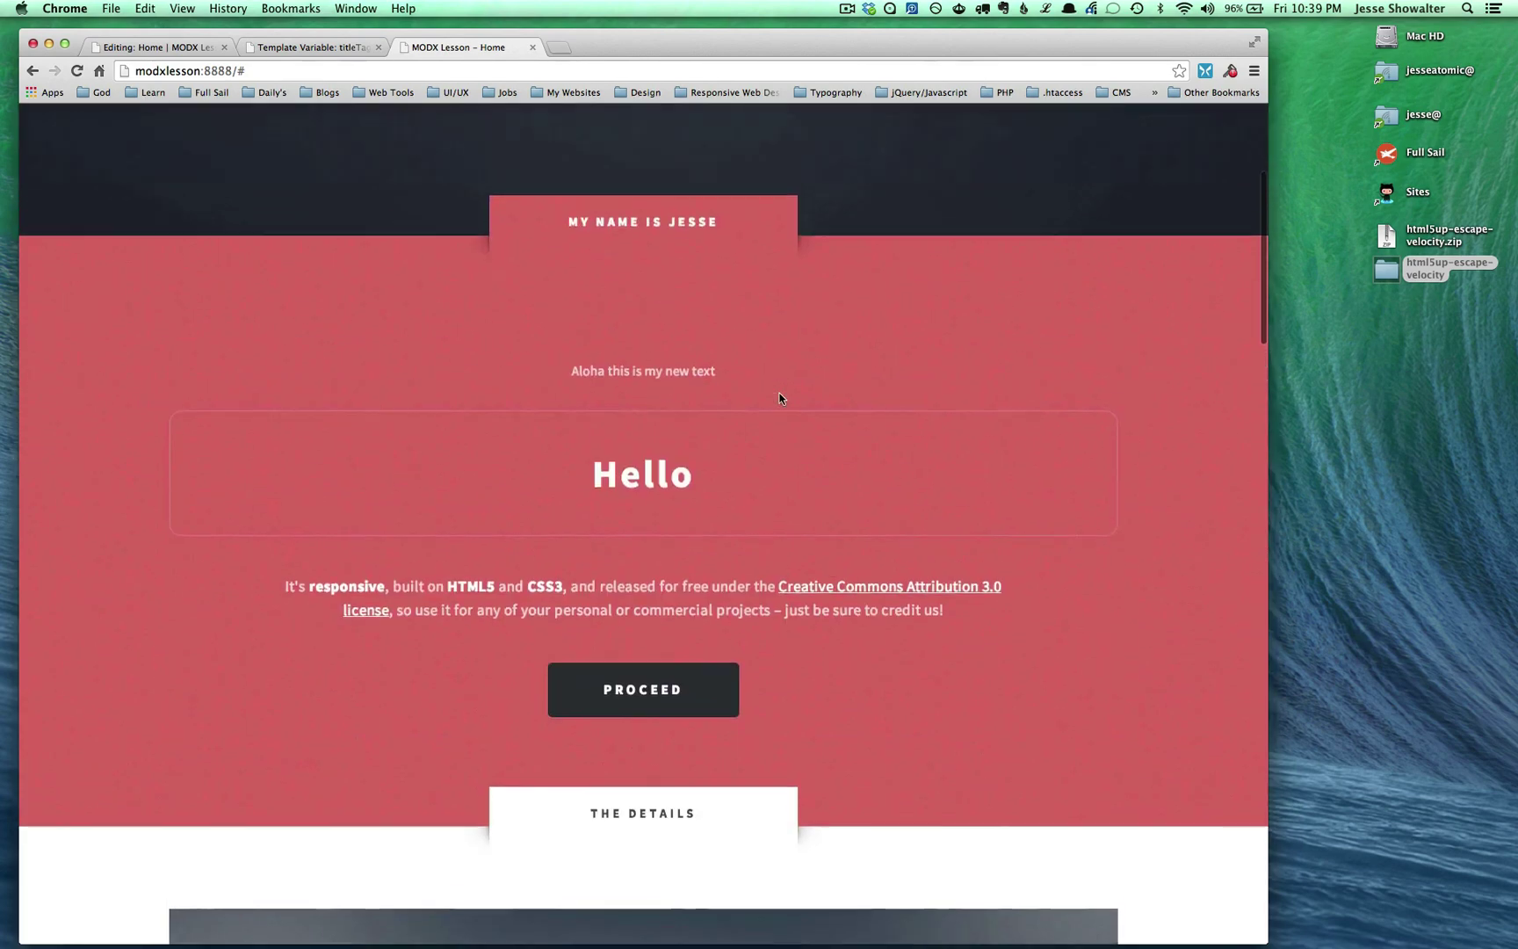